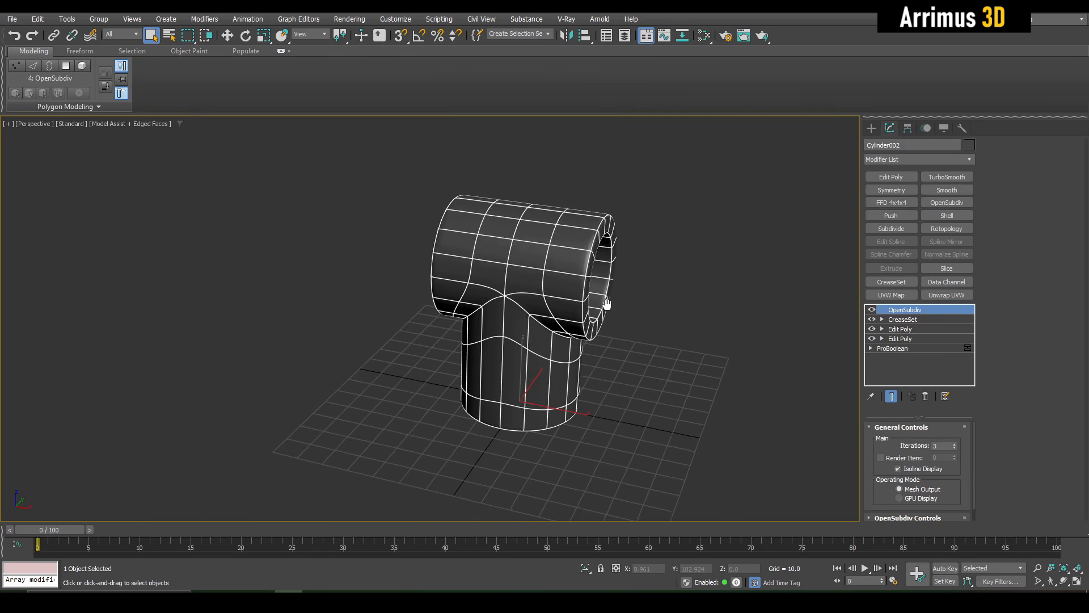
Turn off the OpenSubdiv modifier to show the low-poly mesh of the T-shaped pipe
scroll(625, 287, "up", 3)
key("w")
scroll(511, 294, "down", 4)
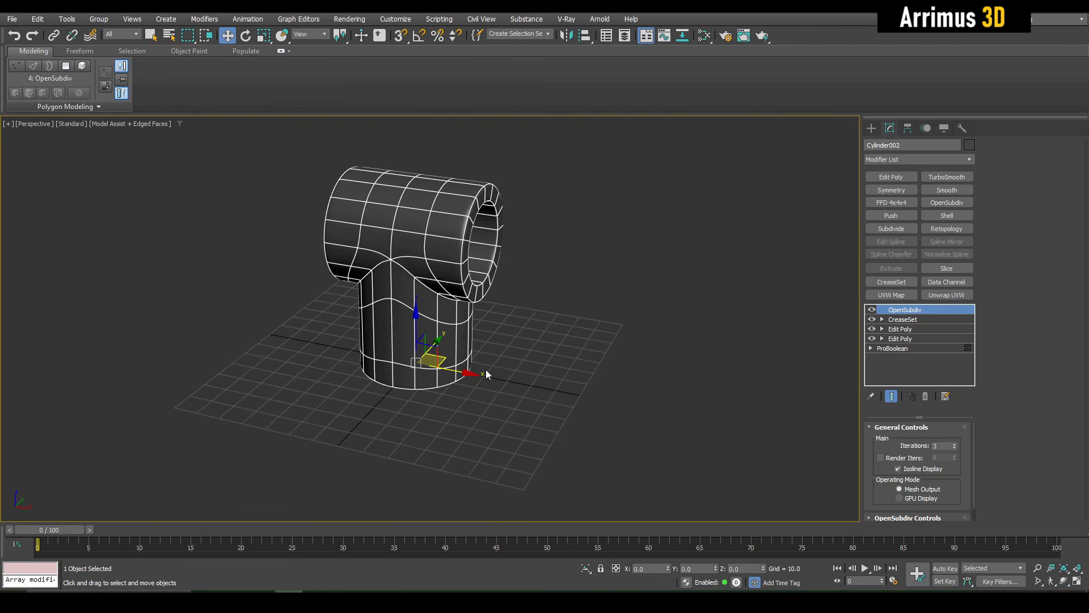
mouse_move(705, 334)
middle_mouse_down()
mouse_move(735, 335)
mouse_move(713, 328)
middle_mouse_up()
scroll(567, 284, "up", 4)
middle_click_drag(560, 277, 511, 315)
left_click(872, 309)
left_click(903, 319)
left_click(937, 320)
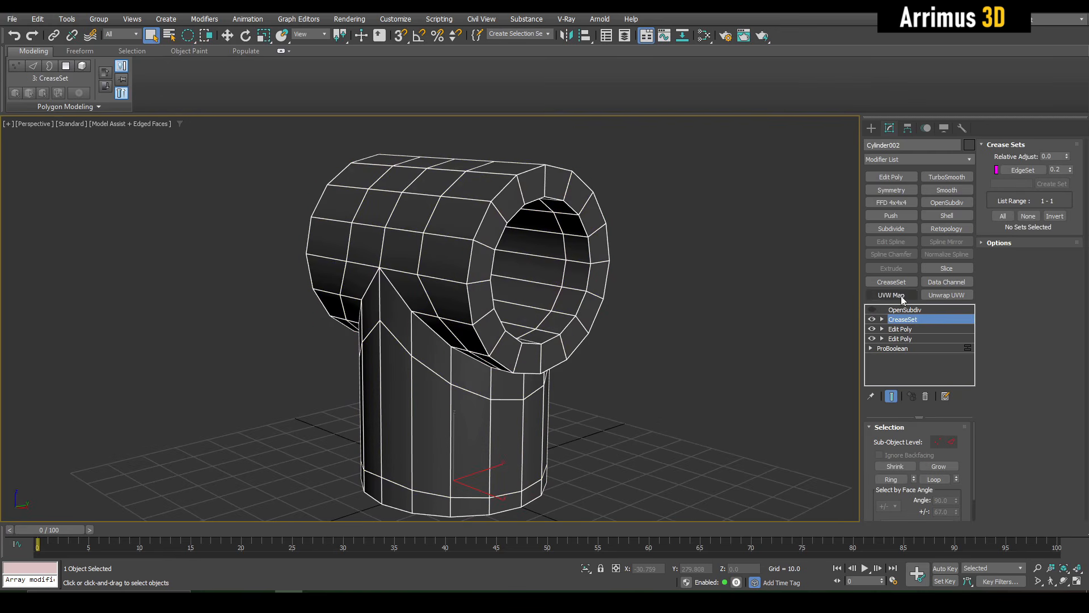
left_click(903, 310)
Add an Edit Poly modifier directly above the CreaseSet modifier
middle_click_drag(641, 335, 541, 344, "alt")
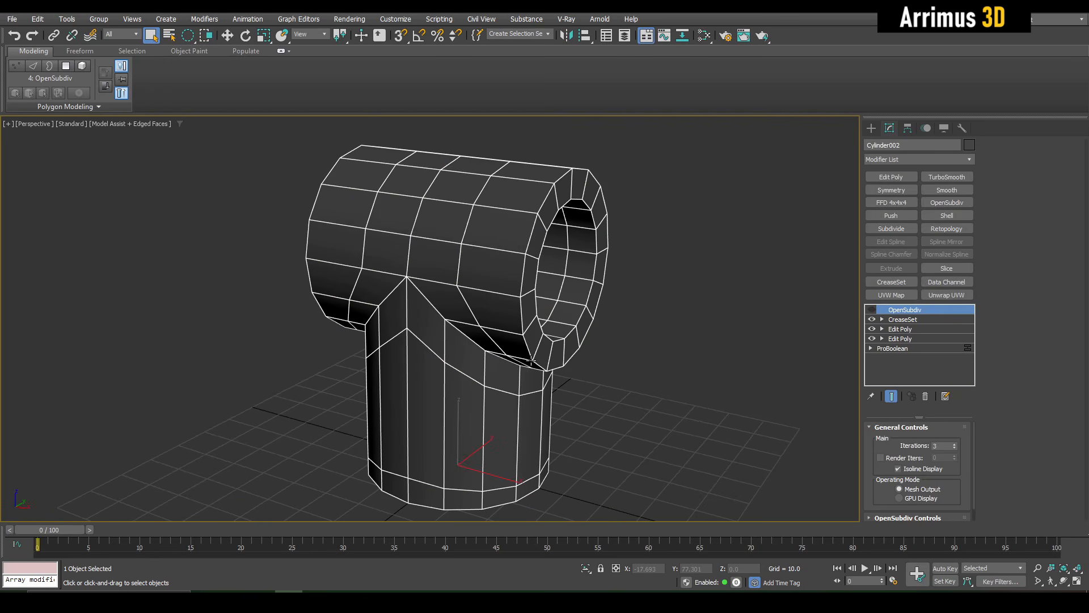
middle_click_drag(532, 320, 843, 324, "alt")
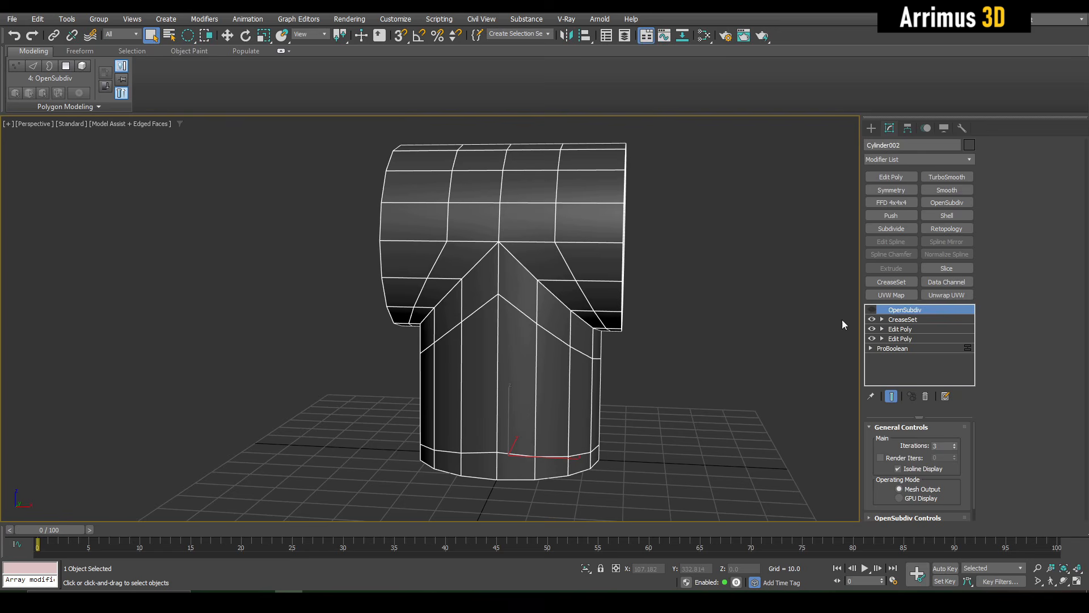
left_click(910, 321)
key("ctrl+e")
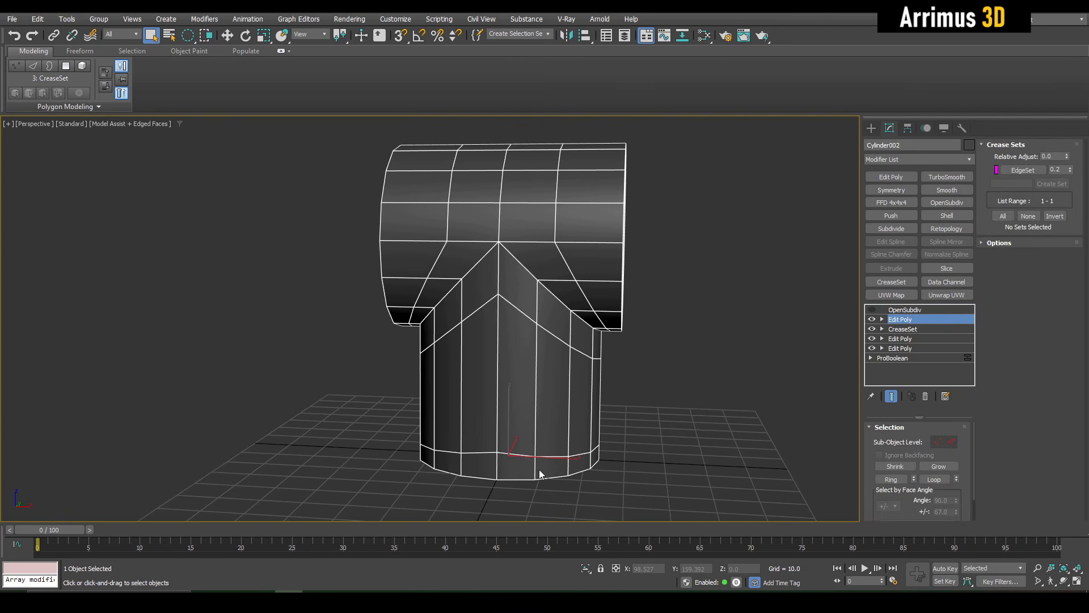
key("4")
scroll(555, 423, "up", 3)
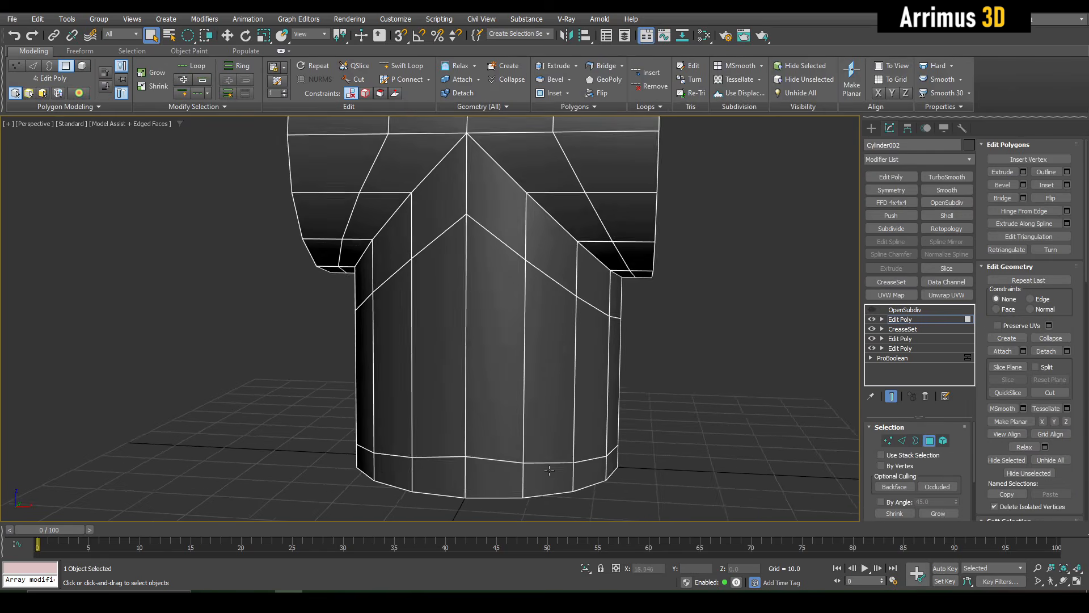
middle_click_drag(555, 423, 527, 446, "alt")
left_click(493, 476)
left_click(523, 479, "shift")
scroll(532, 453, "down", 3)
key("r")
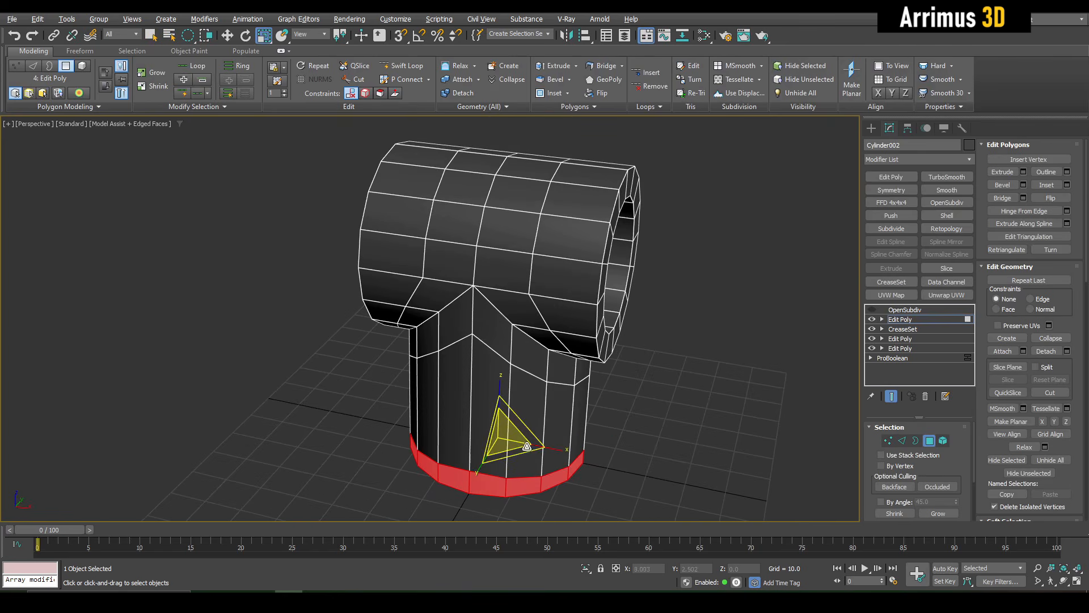
left_click_drag(512, 459, 520, 463, "shift")
key("ctrl+z")
middle_click_drag(651, 464, 604, 380)
key("4")
Select the edge loop just above the vertical pipe's base and make it planar in Z
key("q")
scroll(591, 400, "up", 3)
key("2")
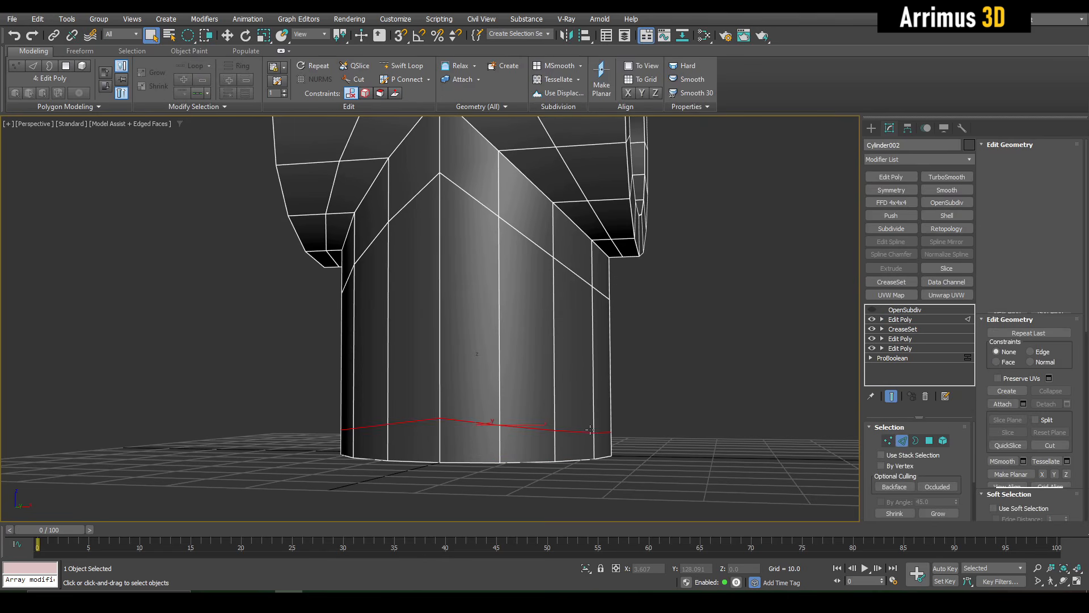
middle_click_drag(661, 295, 663, 293)
key("alt+z")
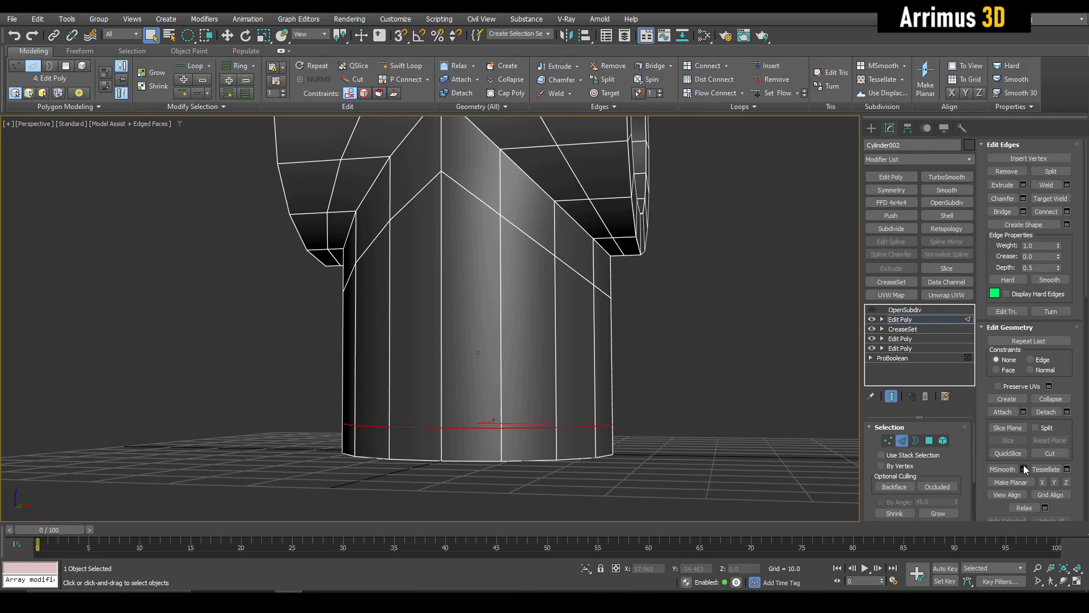
left_click(1069, 483)
Move the horizontal tube's edge loop nearest its open end about 7.6 units along X toward that end, and leave edge editing
middle_click_drag(732, 190, 718, 366)
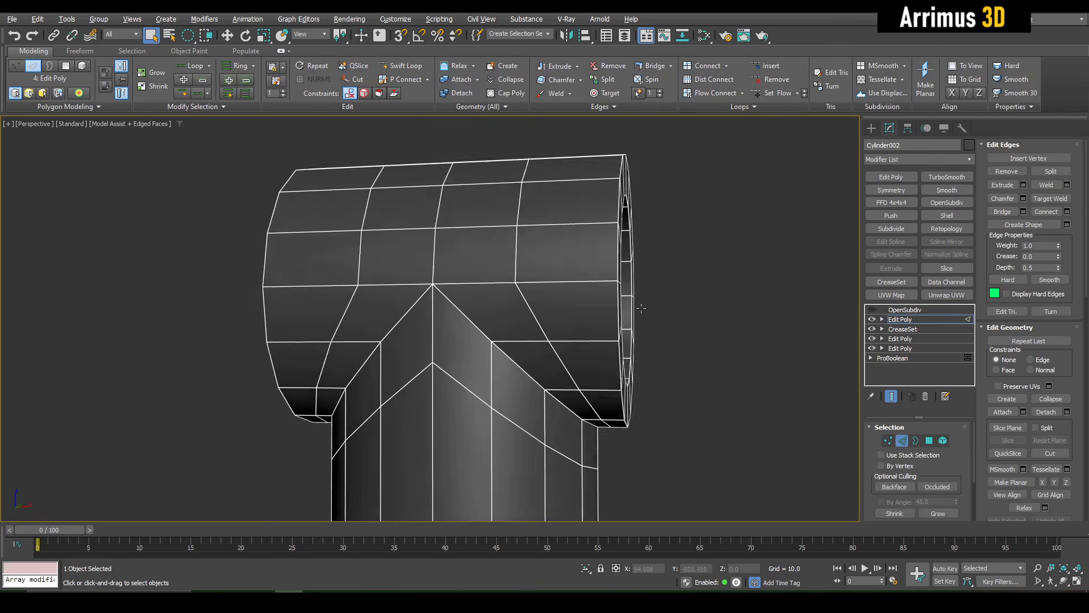
middle_click_drag(638, 307, 647, 314, "alt")
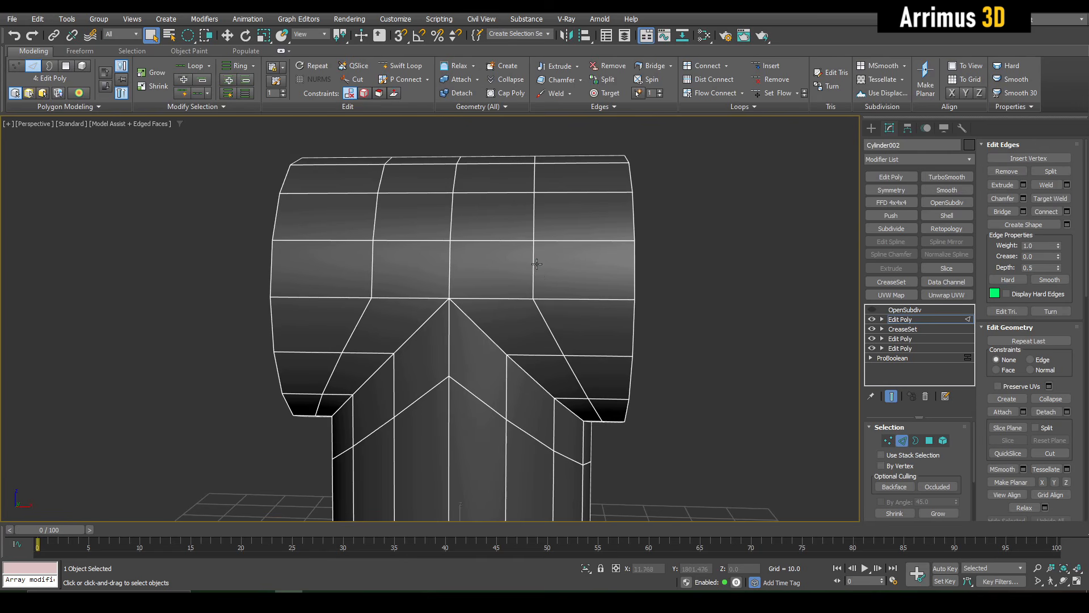
double_click(535, 264)
key("w")
key("alt+x")
left_click_drag(595, 290, 641, 306)
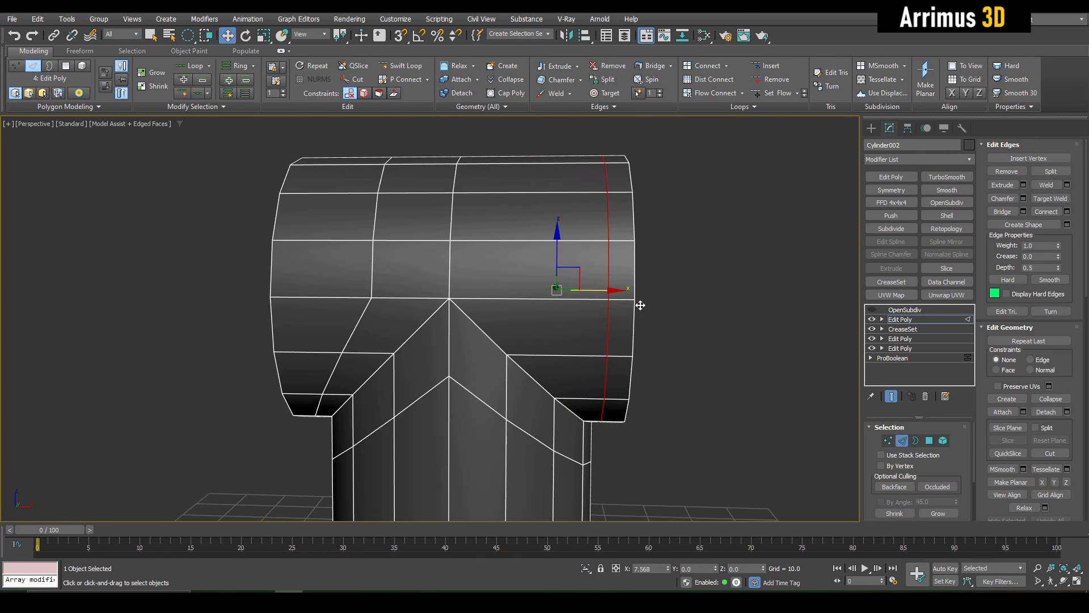
middle_click_drag(640, 306, 638, 259, "alt")
left_click_drag(656, 303, 662, 304)
middle_click_drag(661, 316, 567, 358, "alt")
scroll(511, 341, "down", 2)
key("2")
key("q")
scroll(548, 319, "up", 2)
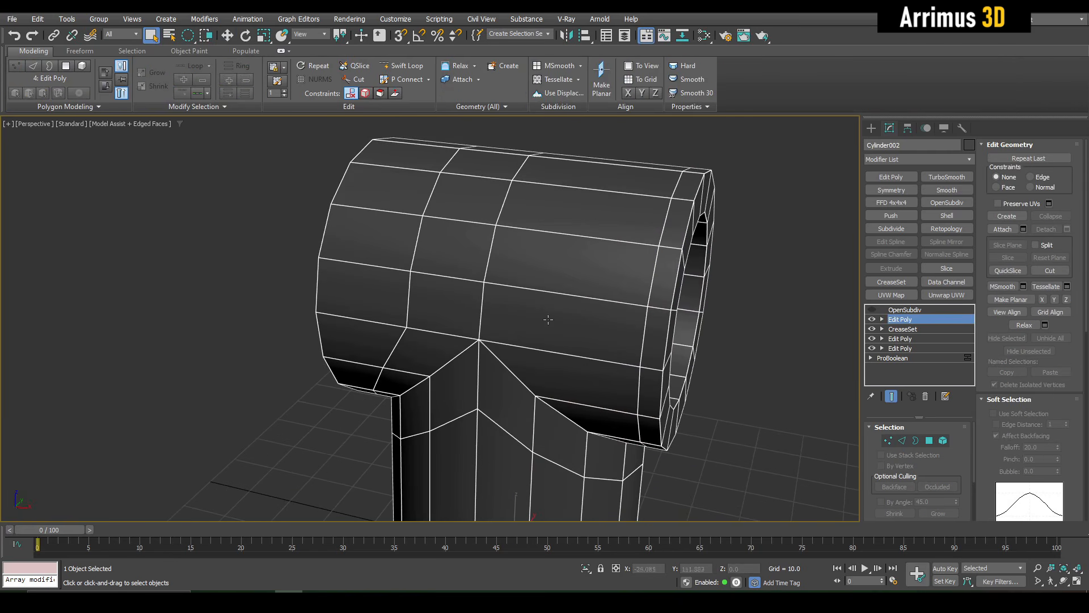
Turn the OpenSubdiv modifier back on with Isoline Display disabled
left_click(935, 310)
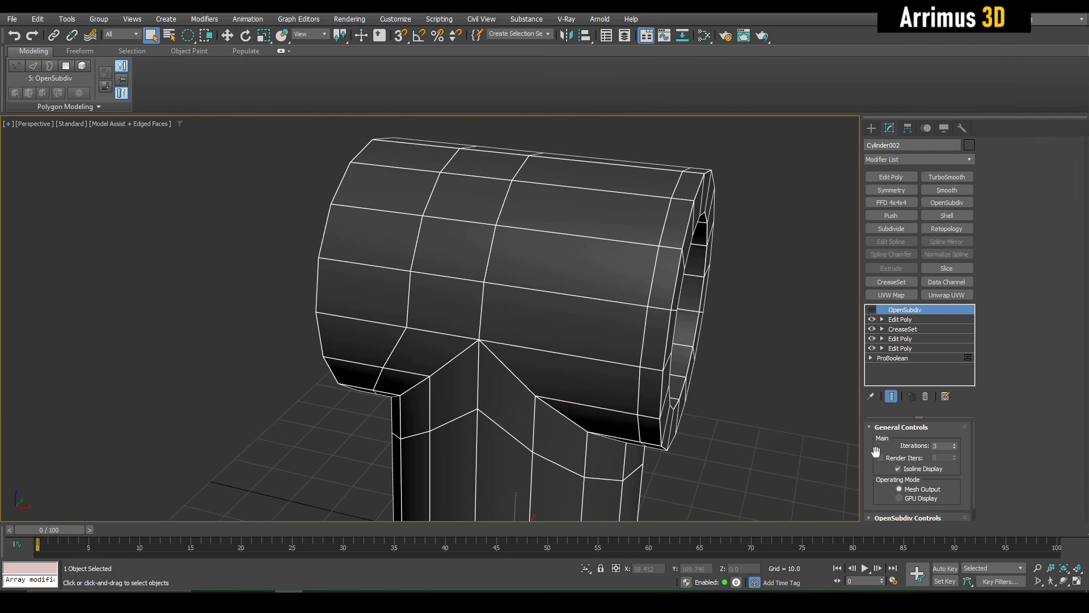
left_click(872, 310)
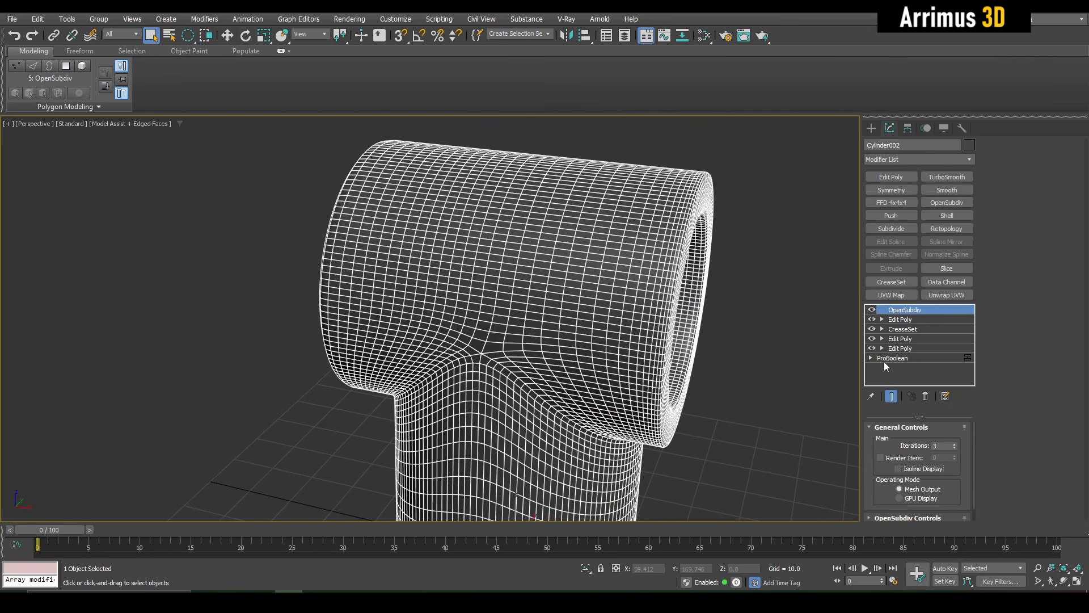
left_click(902, 329)
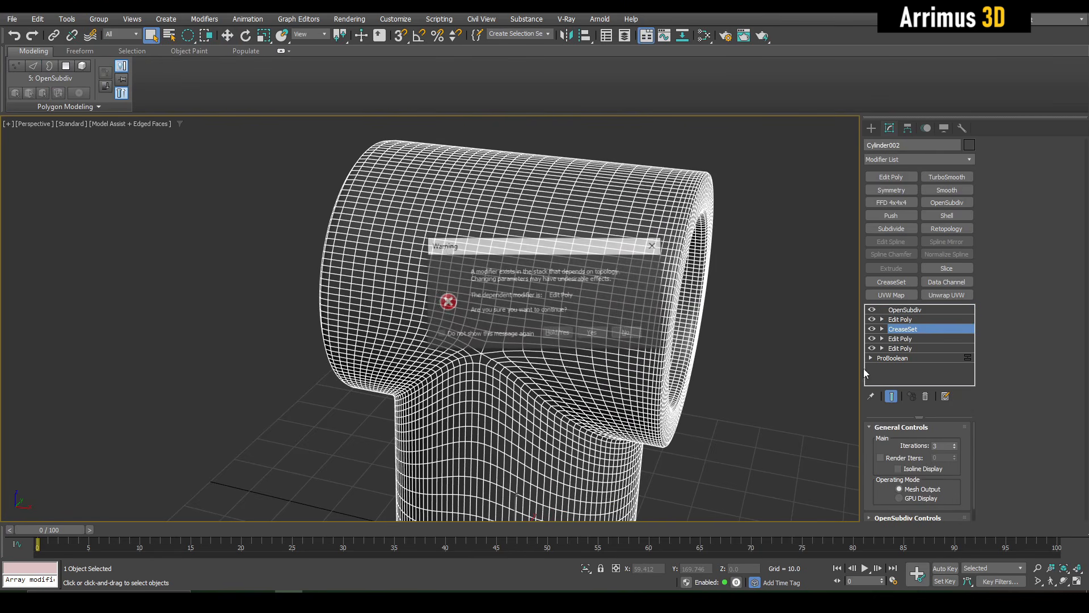
left_click(593, 333)
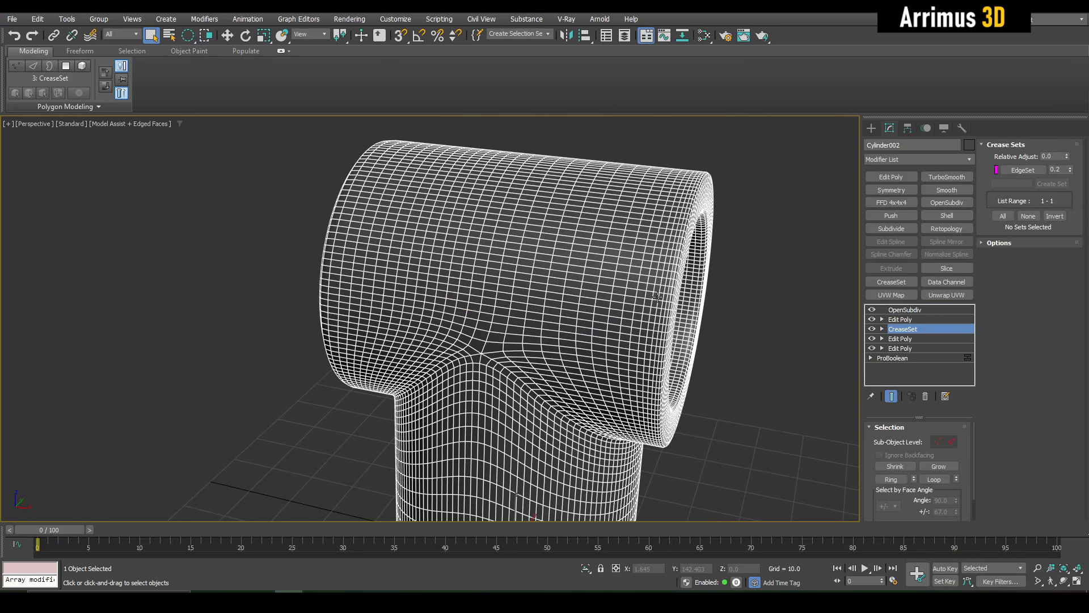
Try OpenSubdiv iterations of 1, 2 and 3 to compare the mesh density at the tube's rim
left_click(921, 309)
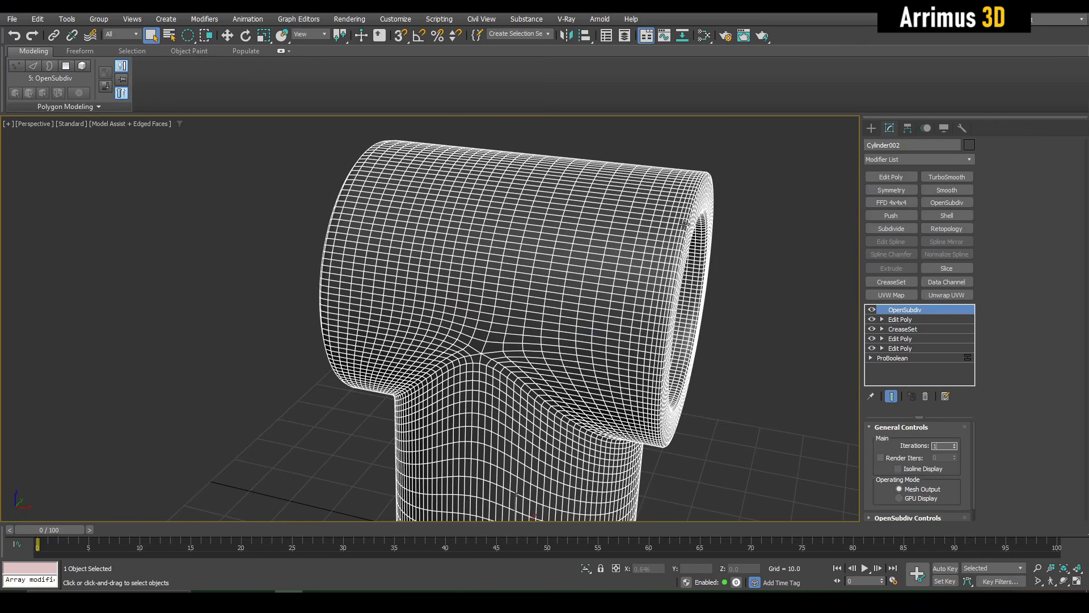
middle_click_drag(685, 225, 683, 234)
scroll(683, 231, "up", 5)
middle_click_drag(734, 206, 734, 250)
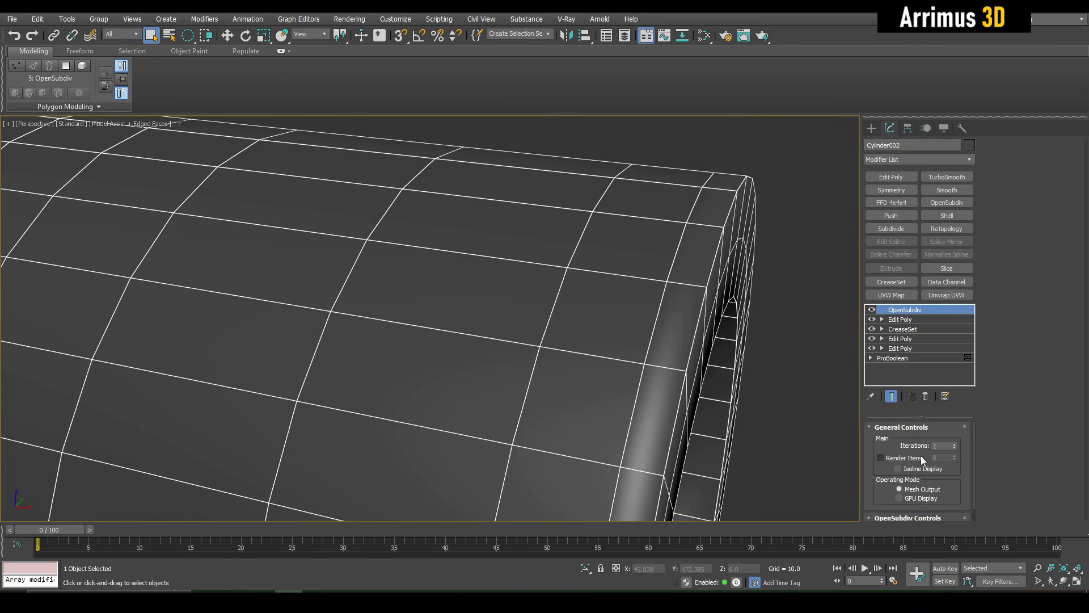
key("Return")
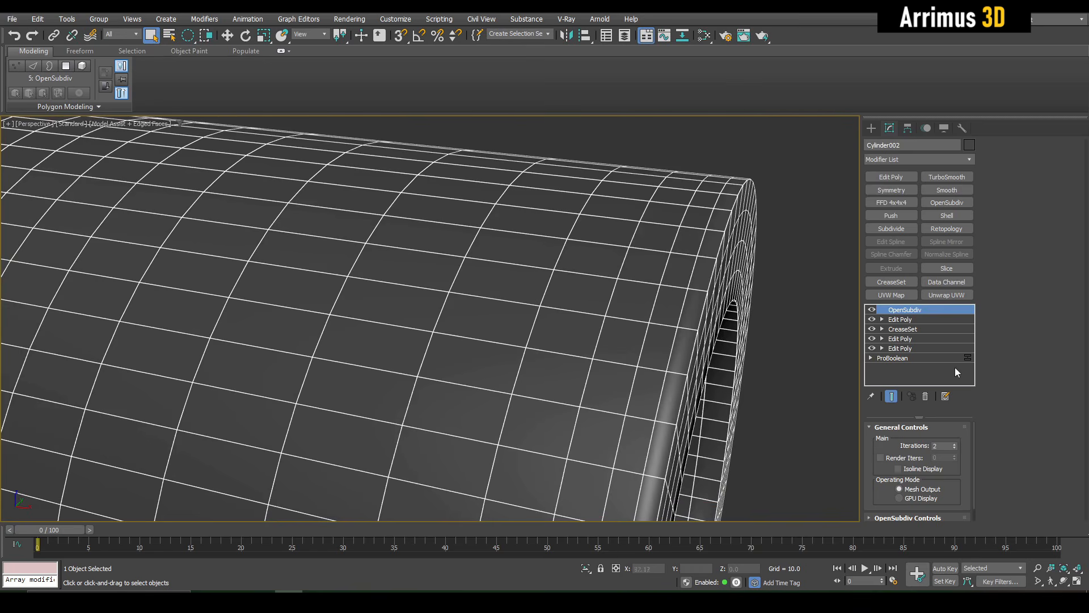
left_click(948, 446)
type("3")
key("Return")
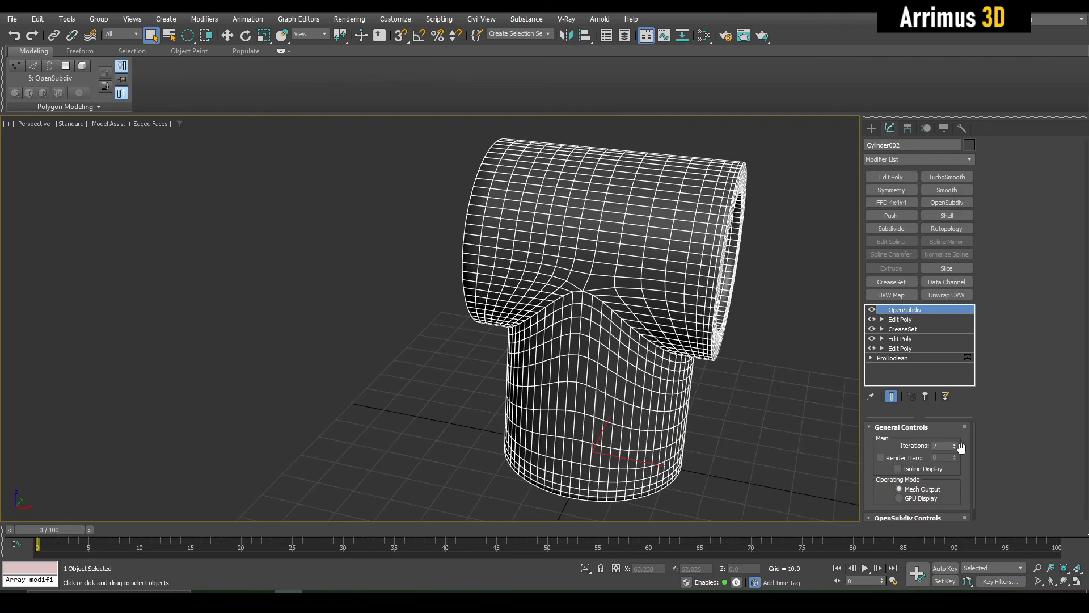
Examine the subdivided mesh flow around the junction of the horizontal and vertical tubes
scroll(586, 313, "up", 6)
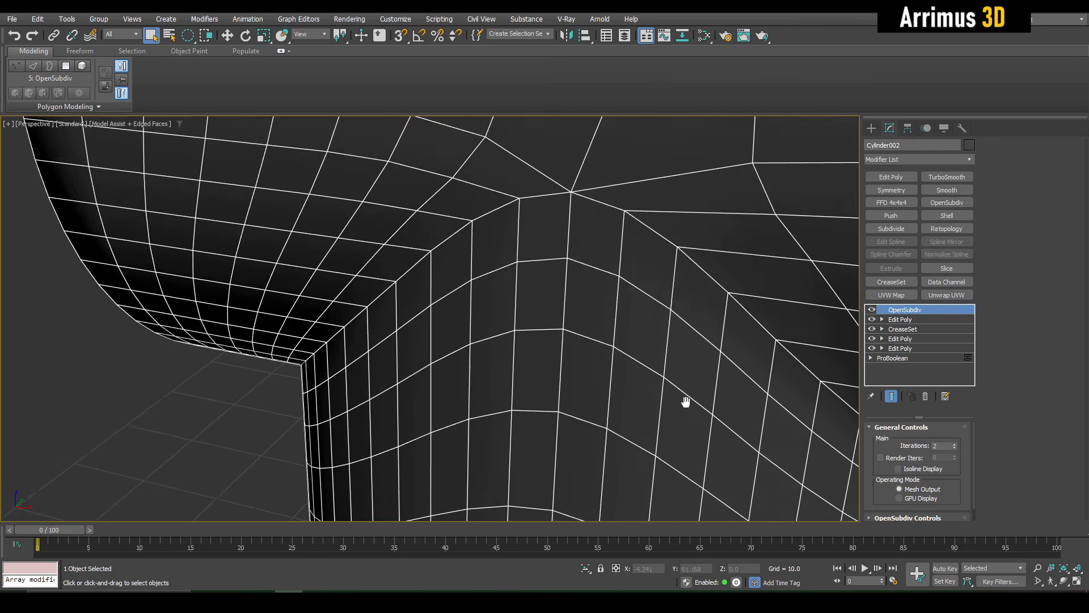
middle_click_drag(686, 402, 677, 305)
scroll(675, 309, "down", 2)
scroll(664, 347, "up", 4)
scroll(639, 321, "down", 4)
scroll(649, 305, "up", 5)
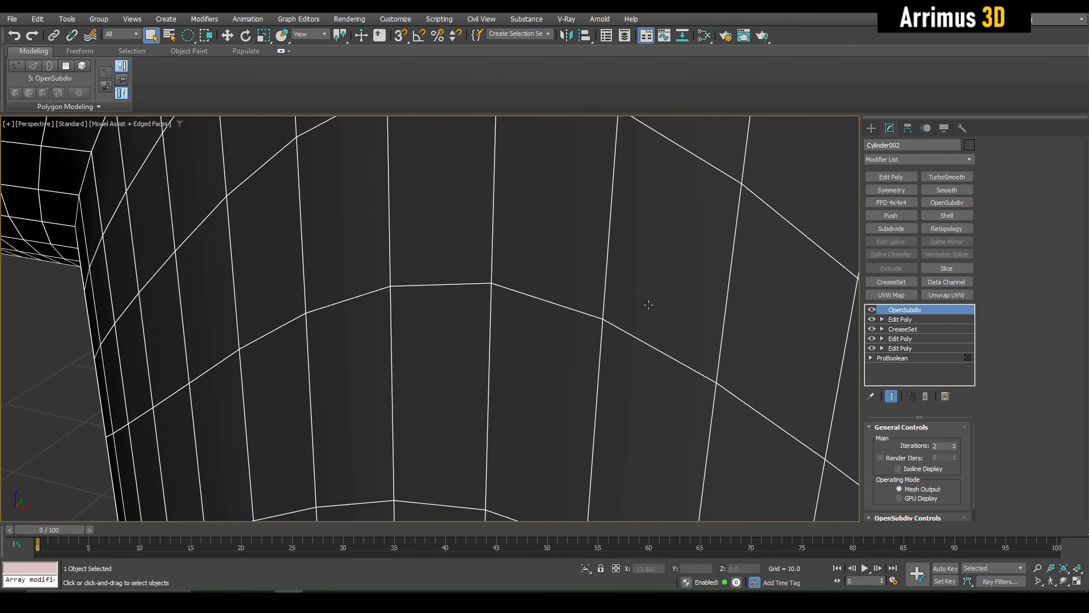
scroll(648, 305, "down", 4)
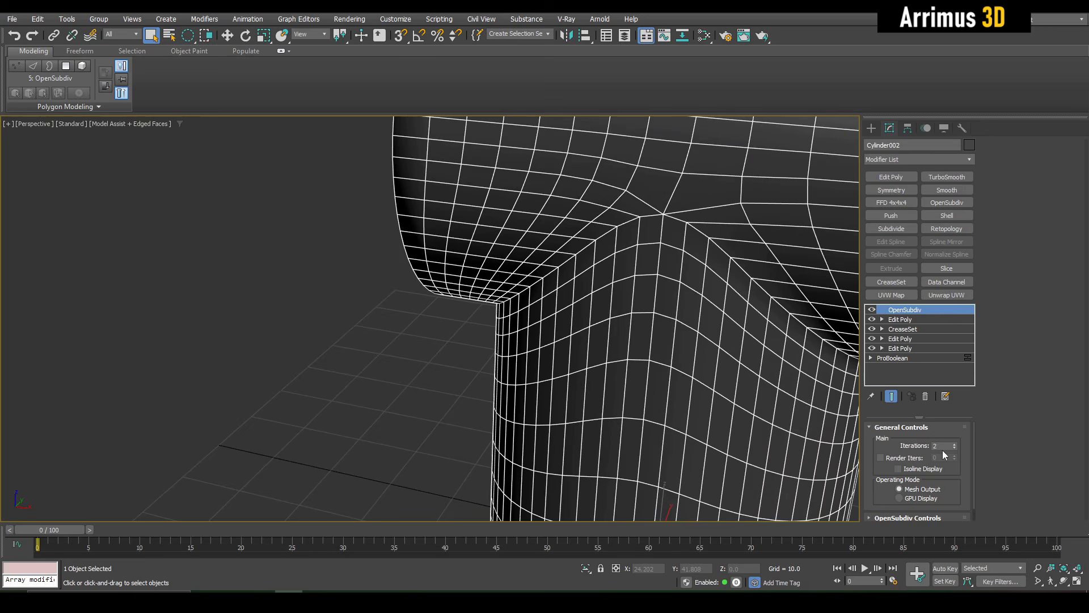
Reduce the OpenSubdiv iterations to 1 and check the mesh of the whole pipe
key("ctrl+z")
middle_click_drag(634, 356, 690, 343)
scroll(631, 307, "down", 5)
scroll(609, 348, "up", 3)
middle_click_drag(608, 348, 645, 356, "alt")
scroll(646, 356, "up", 3)
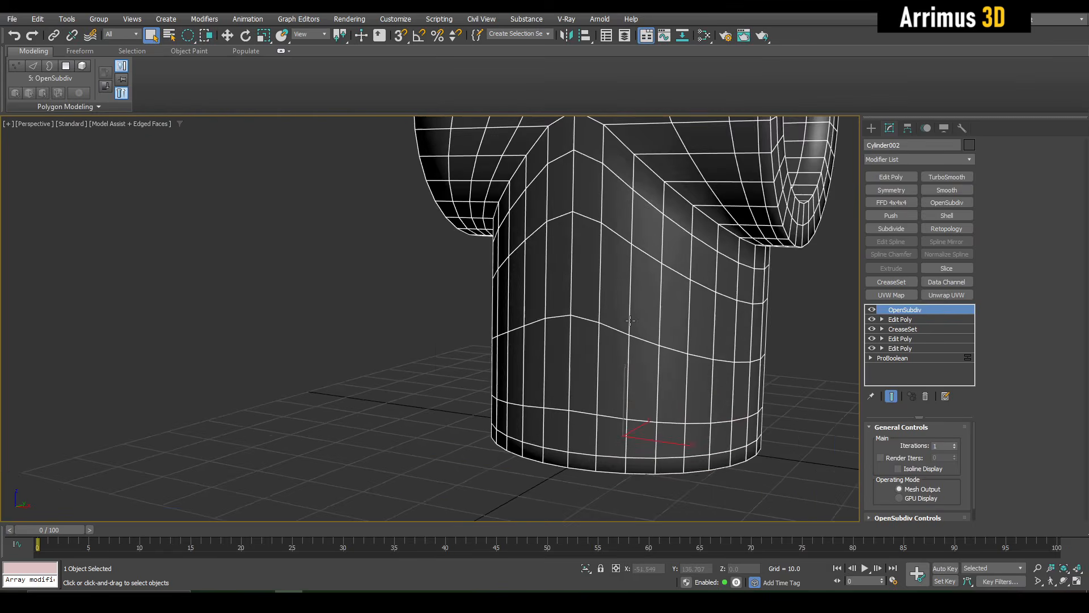
scroll(645, 356, "down", 5)
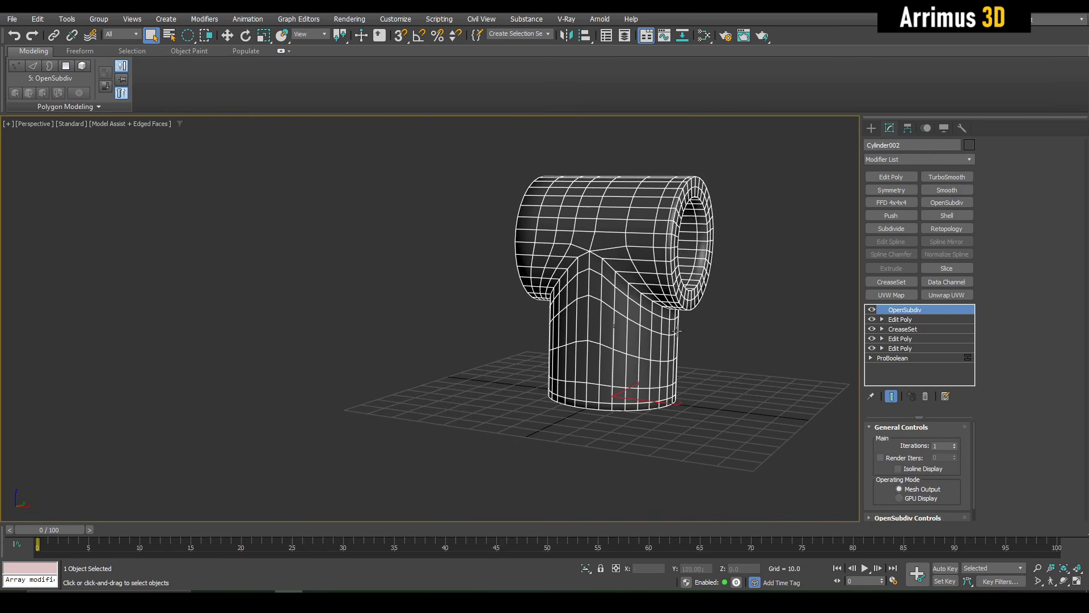
Add a Smooth modifier above OpenSubdiv to clear the pipe's smoothing groups
left_click(948, 191)
scroll(690, 294, "up", 3)
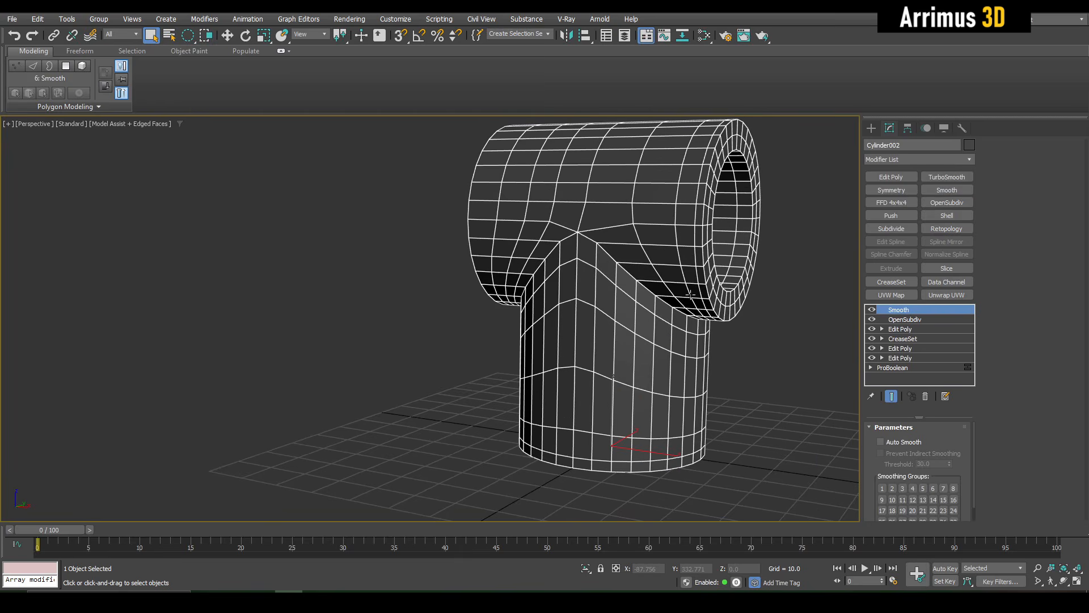
middle_click_drag(690, 294, 771, 358, "alt")
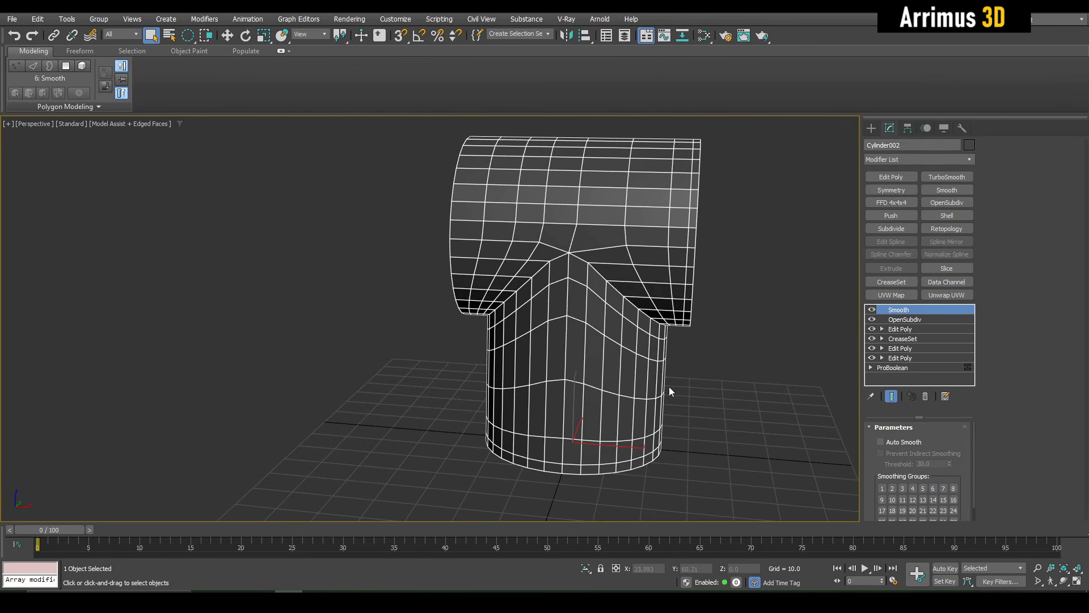
middle_click_drag(669, 390, 650, 350, "alt")
Add an Edit Poly modifier on top and make the second edge loop above the vertical pipe's base planar in Z
key("ctrl+e")
scroll(649, 350, "up", 3)
key("2")
left_click(634, 402)
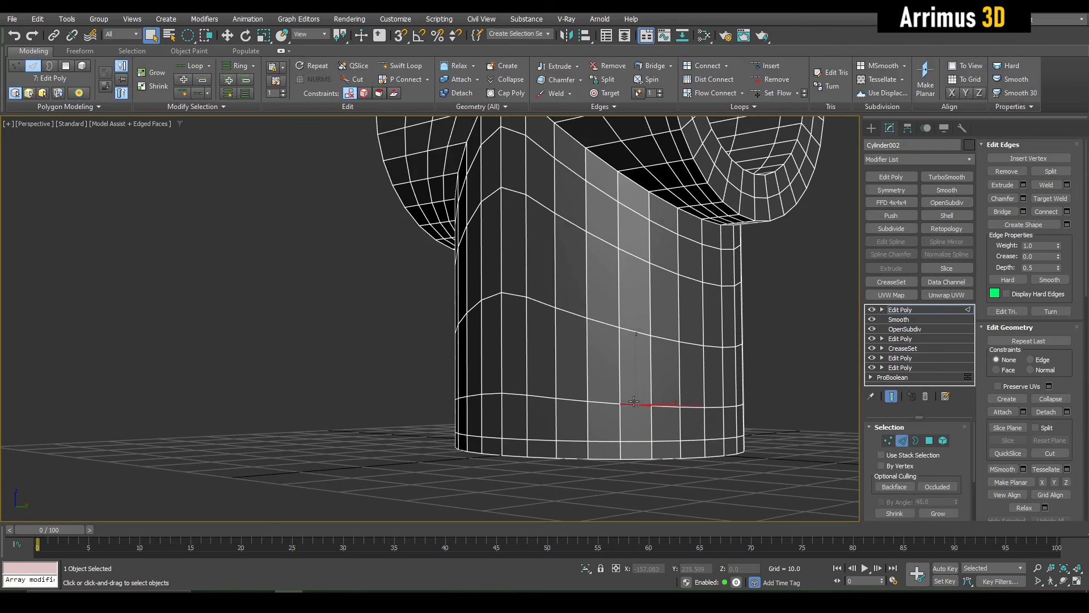
key("alt+l")
key("shift+z")
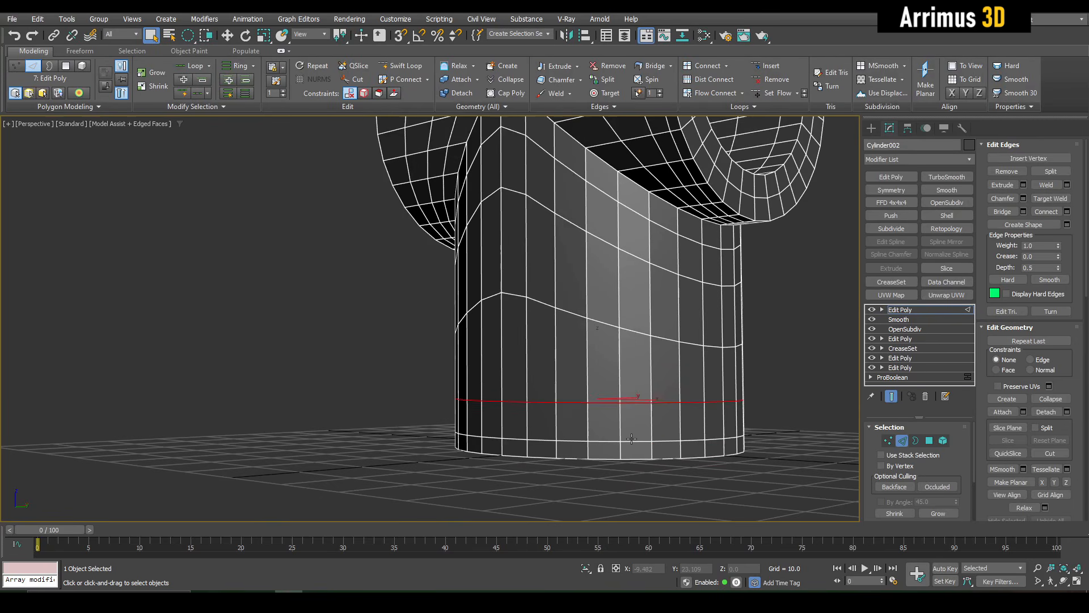
Select the outer edge loop around the bottom rim of the vertical pipe
left_click(633, 440)
double_click(633, 457)
middle_click_drag(683, 470, 690, 434, "alt")
scroll(689, 434, "up", 2)
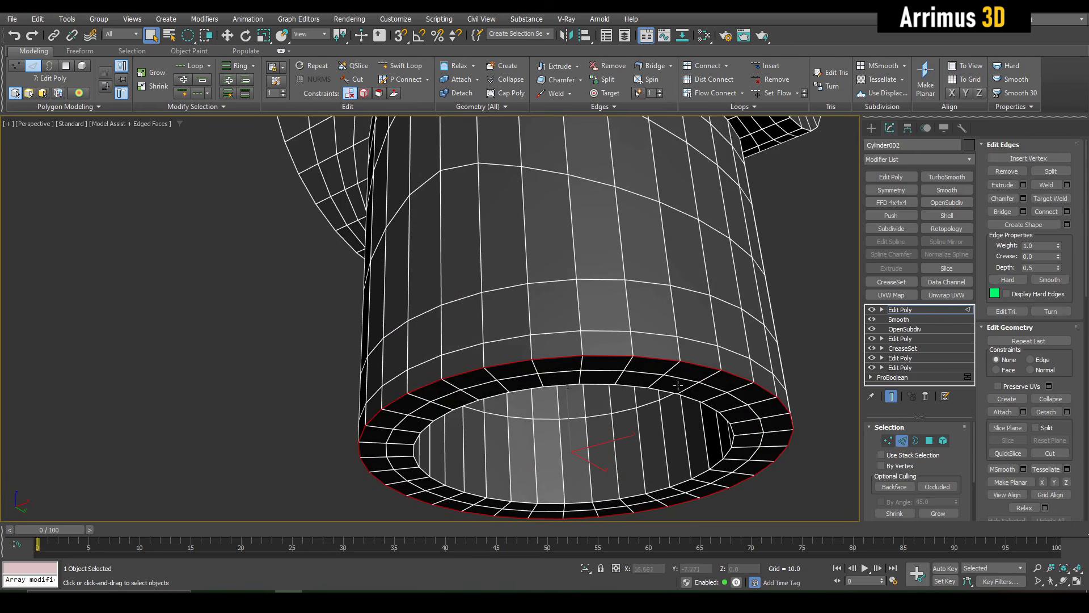
Select the two lowest bands of polygons around the vertical pipe's outer wall
key("4")
left_click(659, 343)
left_click(690, 325, "ctrl")
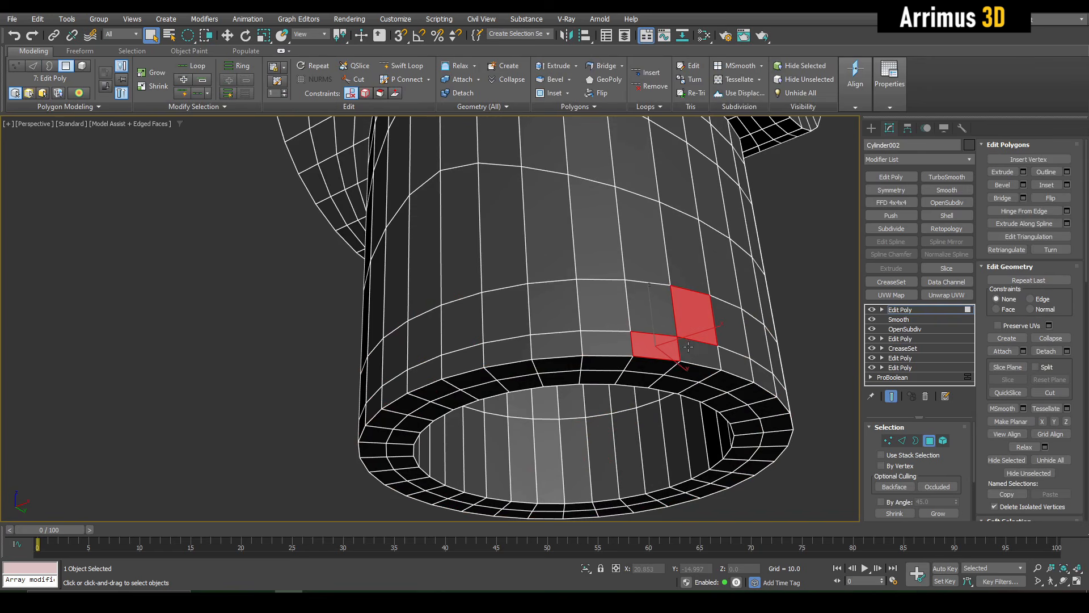
left_click(688, 346, "shift")
left_click(626, 341)
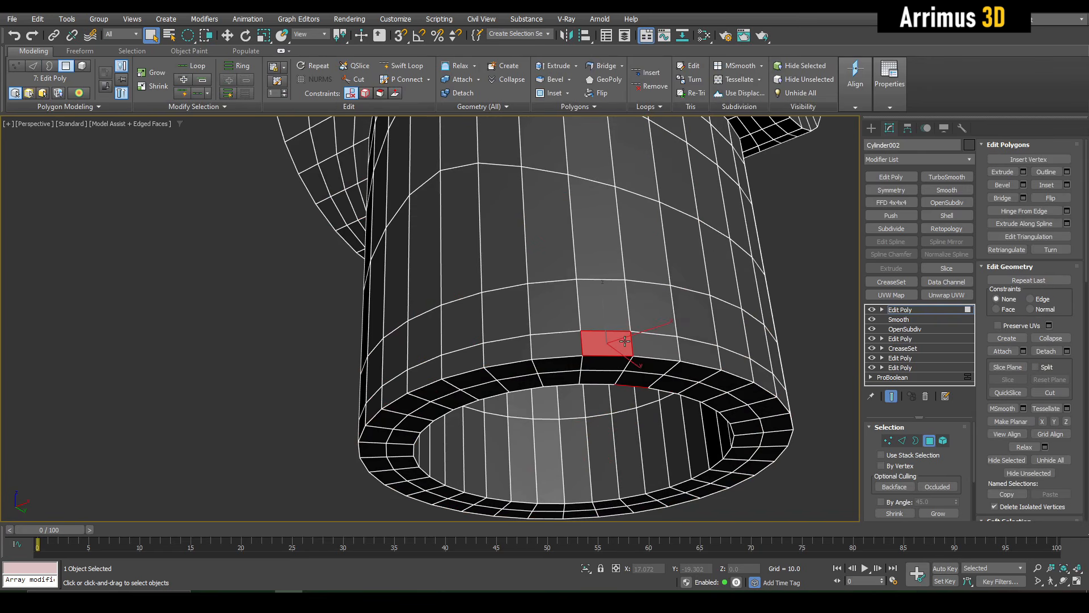
left_click(650, 346)
middle_click_drag(651, 346, 662, 392, "alt")
middle_click_drag(663, 393, 571, 300)
scroll(573, 309, "up", 3)
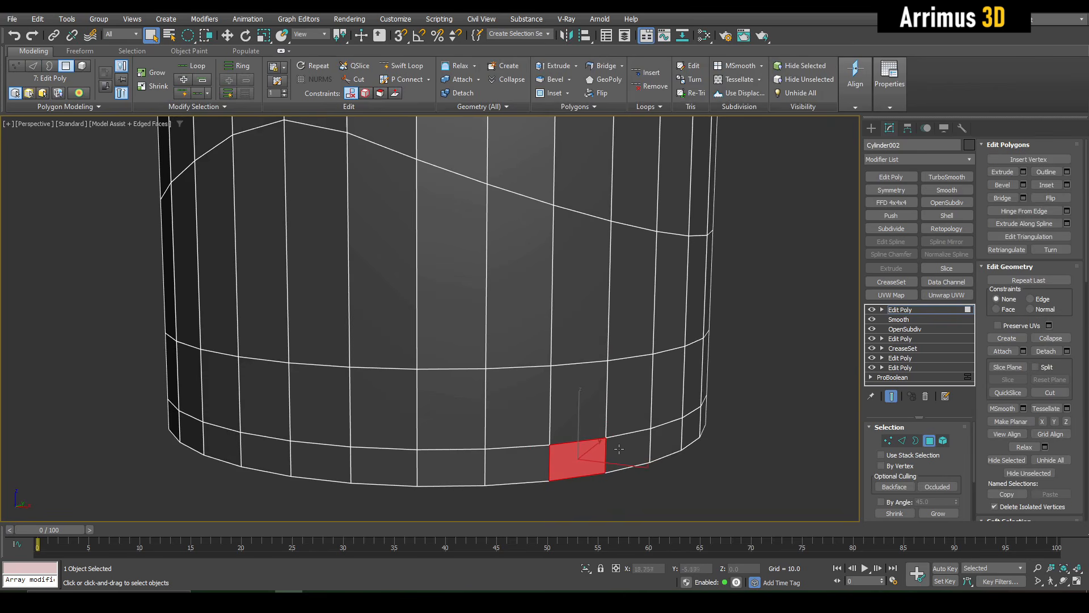
left_click(614, 445, "shift")
left_click(616, 419, "ctrl")
left_click(658, 400, "shift")
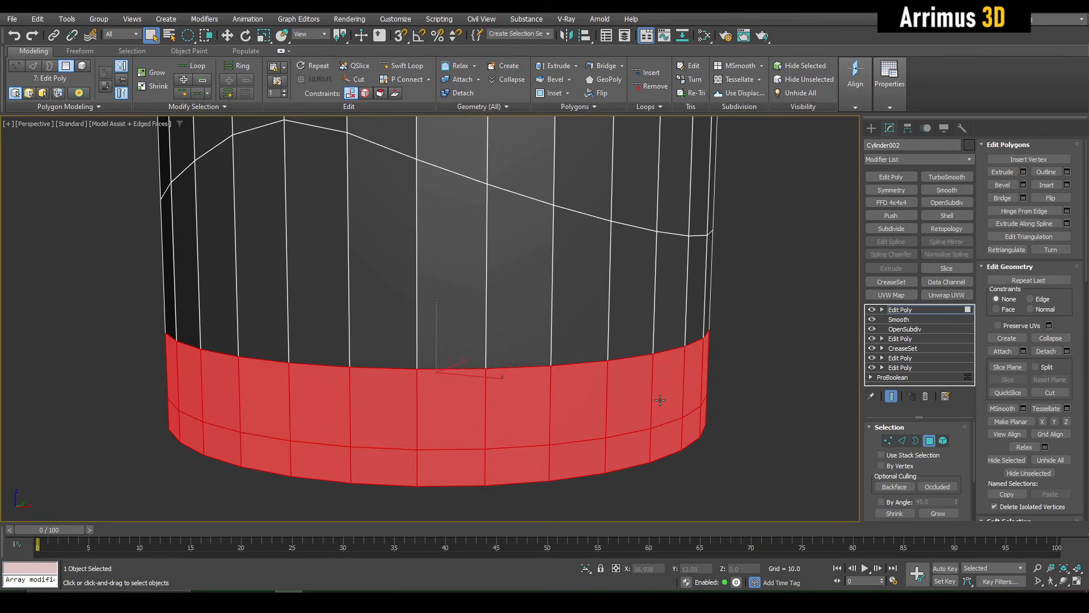
Try to extrude the two selected polygon bands outward around the vertical pipe's base by scaling them uniformly in the horizontal plane
middle_click_drag(659, 401, 639, 417, "alt")
scroll(638, 417, "down", 2)
middle_click_drag(638, 417, 615, 383)
key("r")
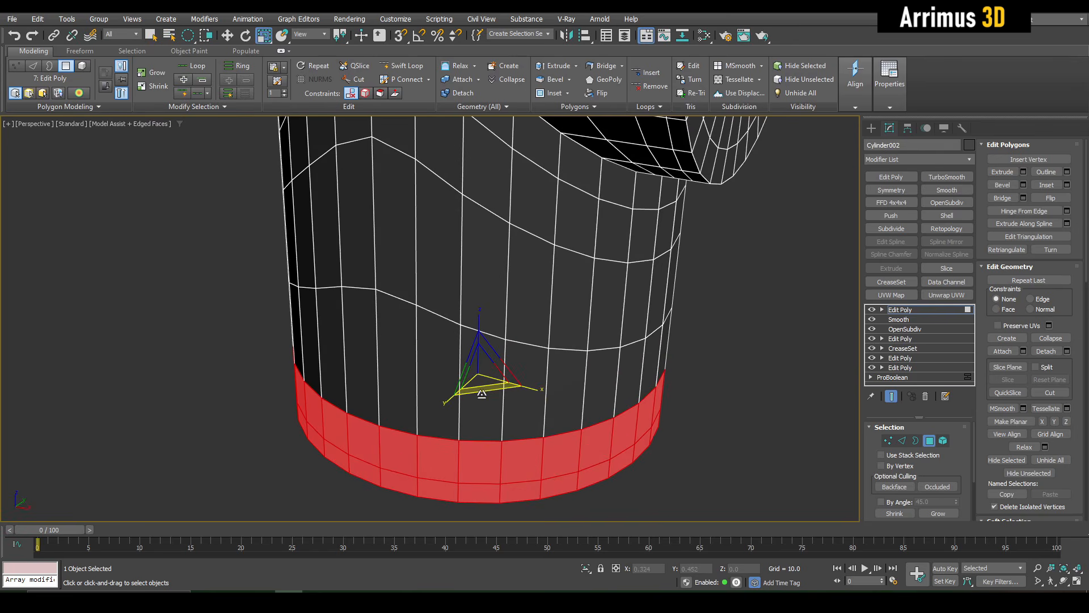
left_click_drag(483, 394, 488, 397)
key("q")
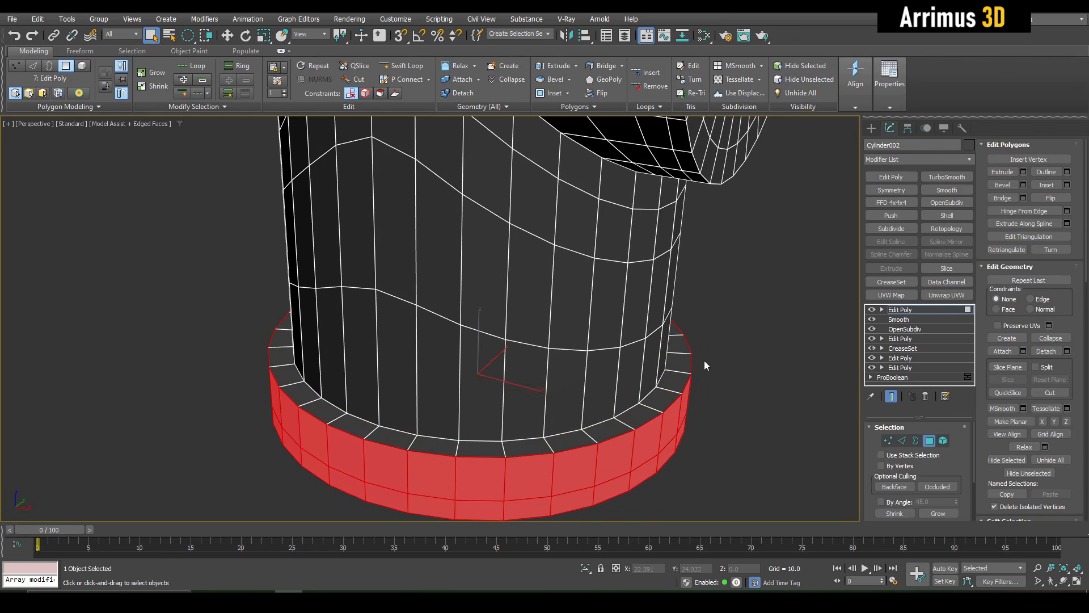
left_click(705, 365)
scroll(533, 383, "down", 5)
middle_click_drag(534, 378, 564, 394, "alt")
key("ctrl+z")
scroll(581, 360, "up", 5)
key("ctrl+z")
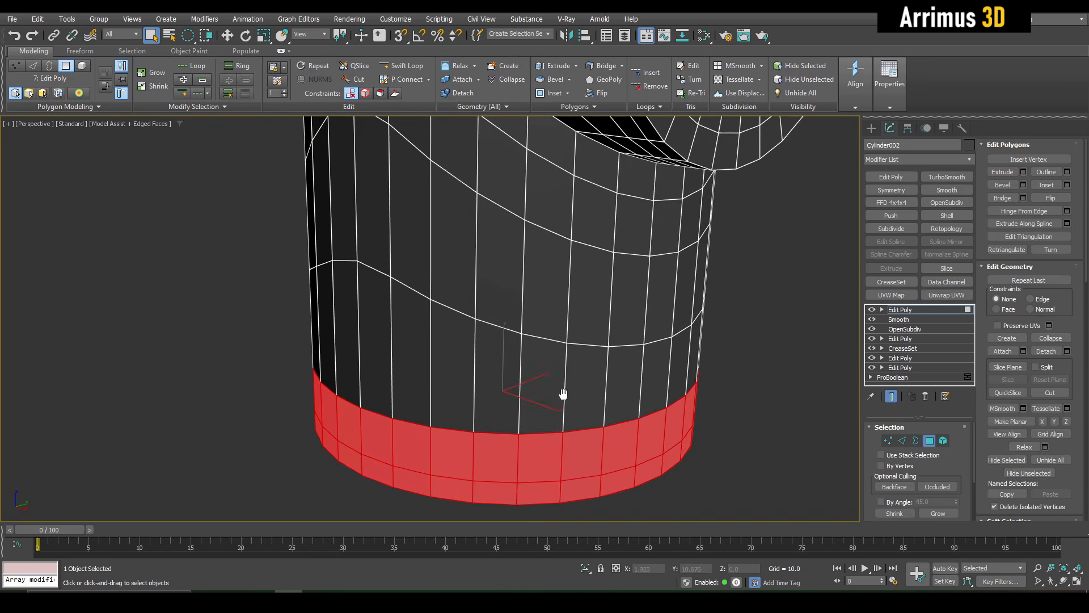
Add two adjacent polygons directly above the selected base bands to the selection
scroll(564, 394, "down", 5)
middle_click_drag(625, 379, 599, 360, "alt")
scroll(608, 417, "up", 5)
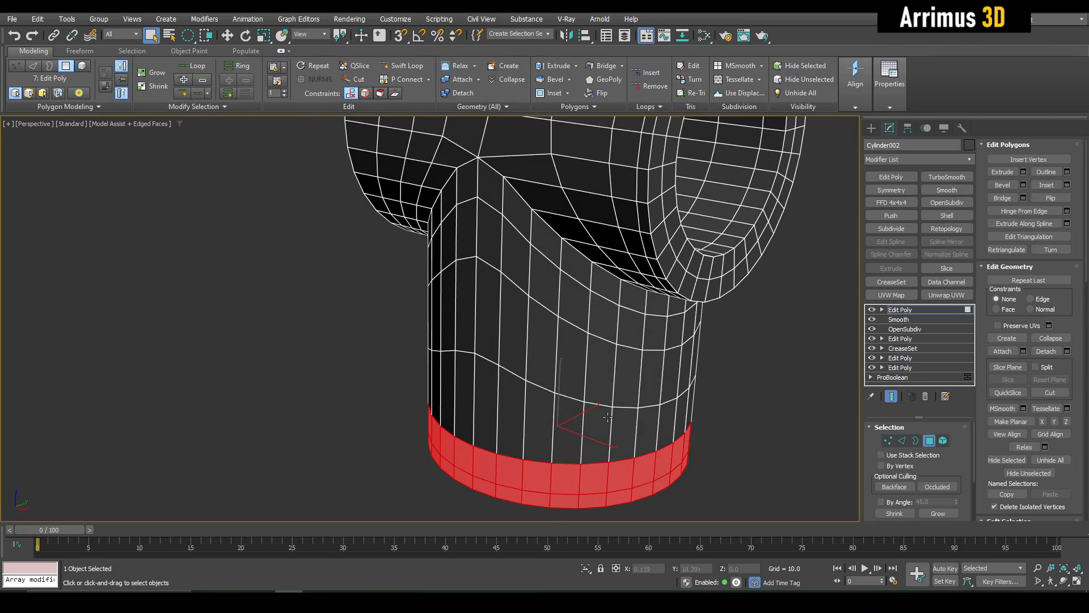
scroll(608, 418, "up", 3)
left_click(623, 390, "ctrl")
left_click(594, 383, "ctrl")
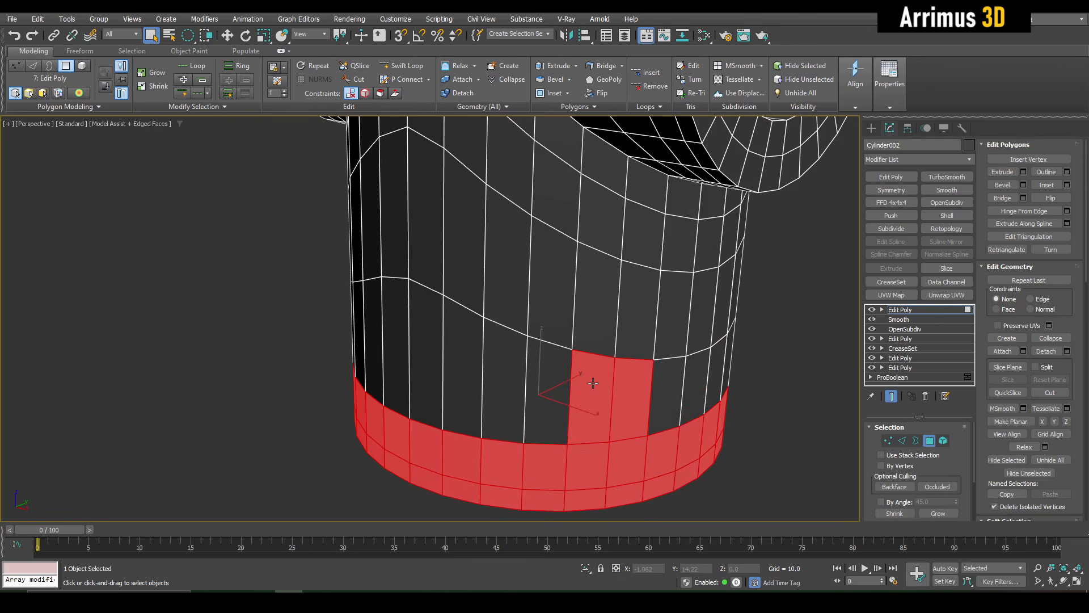
Bevel the selected polygons outward using the Local Normal type to form a flange with a raised tab, and finish polygon editing
middle_click_drag(594, 387, 602, 342, "alt")
key("ctrl+shift+b")
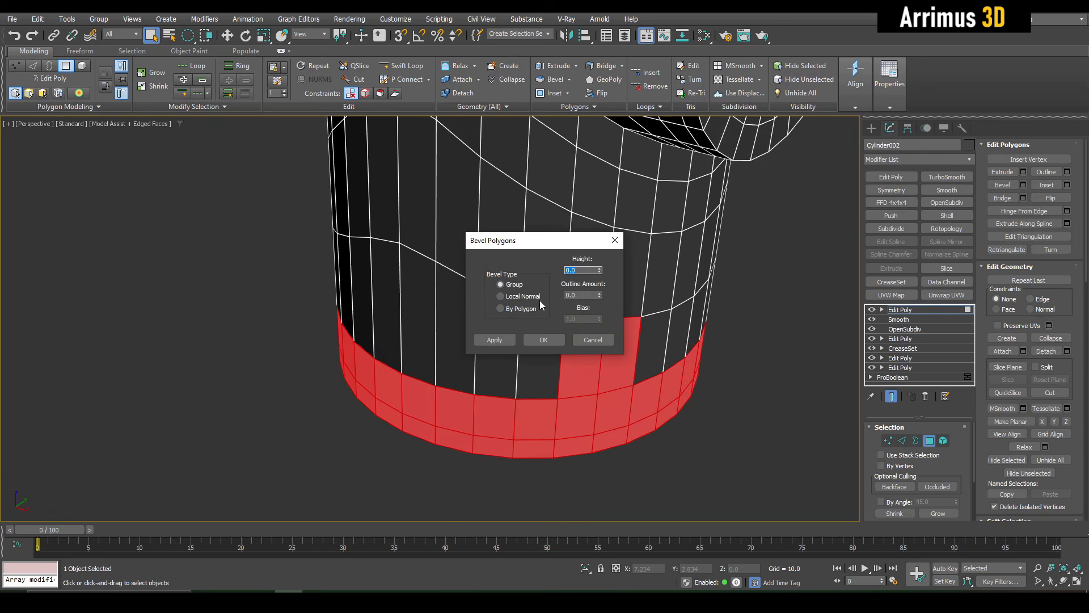
left_click(500, 296)
left_click_drag(600, 271, 607, 250)
left_click(544, 340)
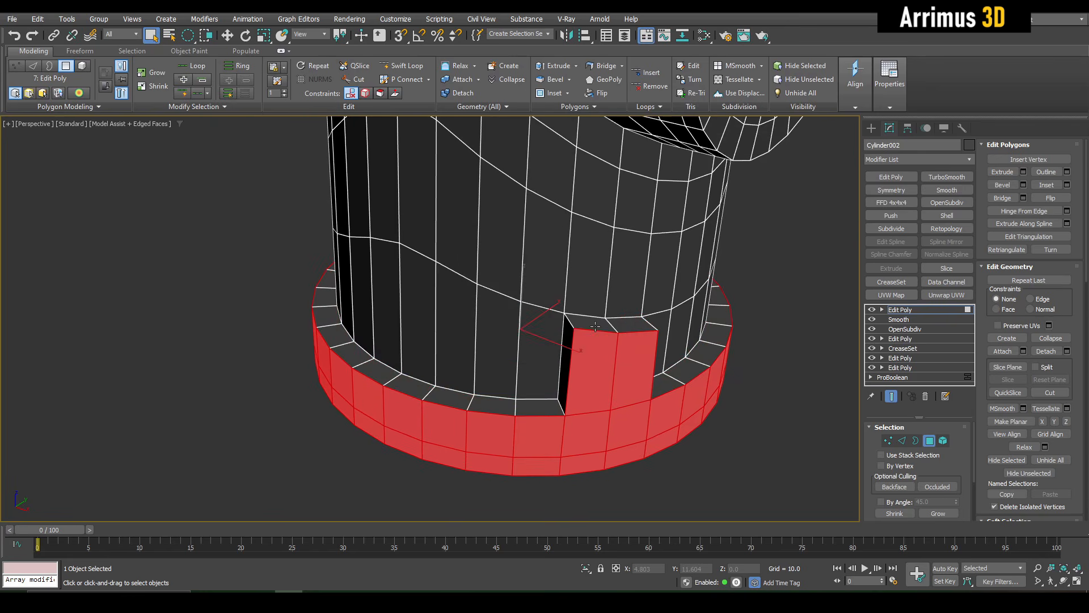
left_click(595, 326)
left_click(623, 323, "ctrl")
scroll(623, 323, "down", 3)
left_click(900, 310)
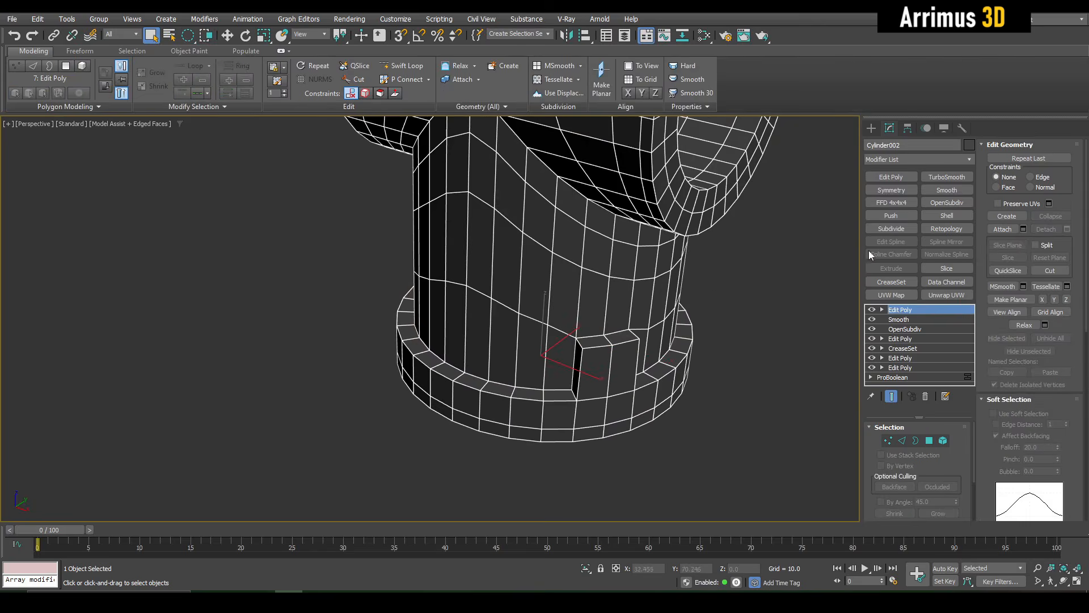
Add a Symmetry modifier that mirrors the fitting across X and Y with the Y axis flipped, leaving Z off
scroll(684, 339, "down", 4)
middle_click_drag(677, 349, 683, 344, "alt")
scroll(682, 348, "up", 3)
left_click(892, 190)
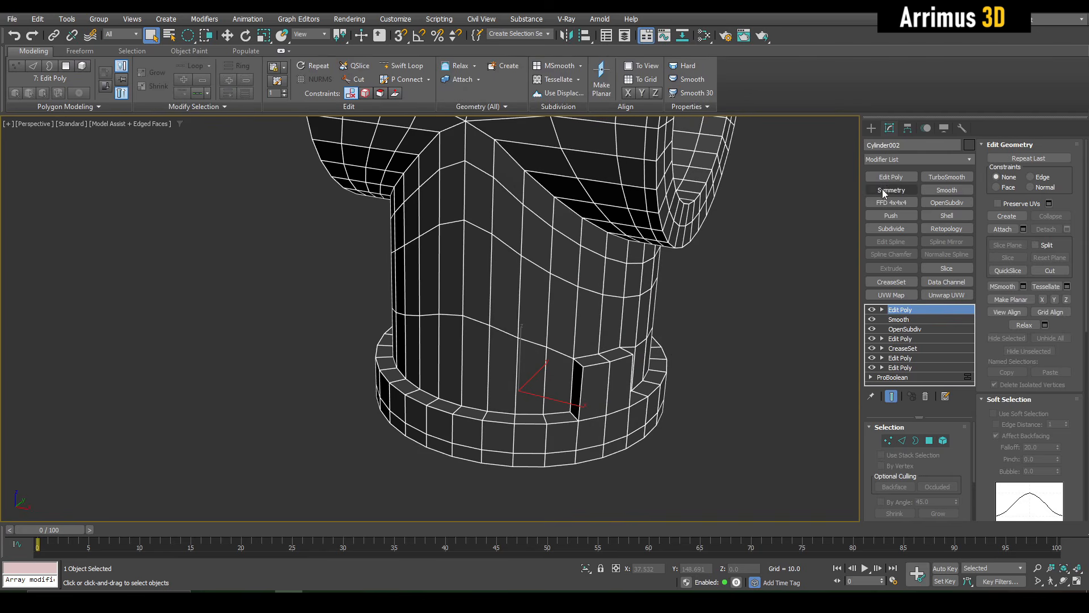
left_click(886, 491)
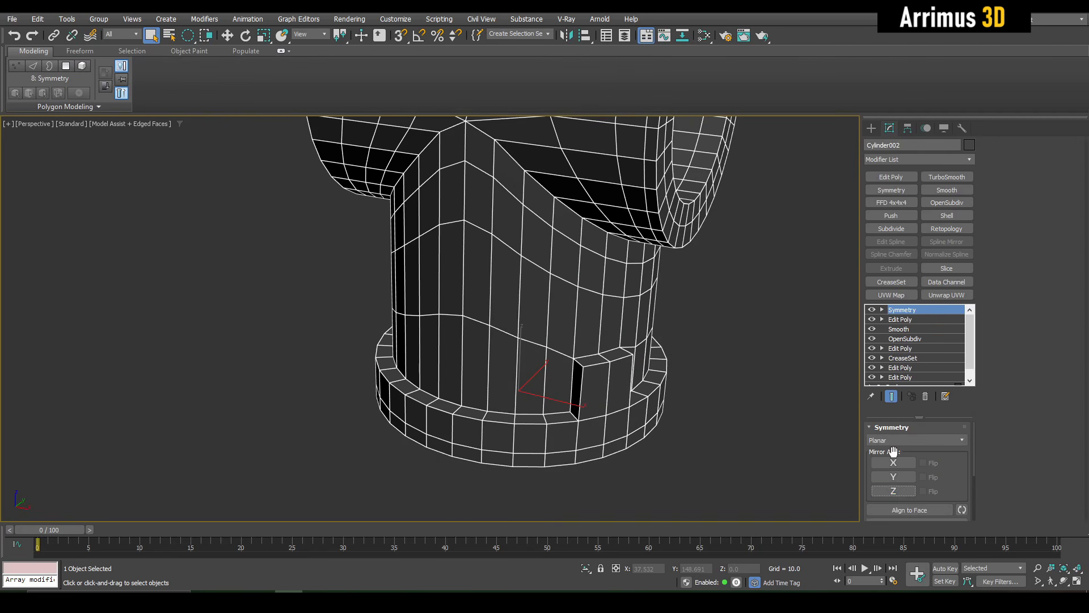
left_click(894, 462)
left_click(904, 478)
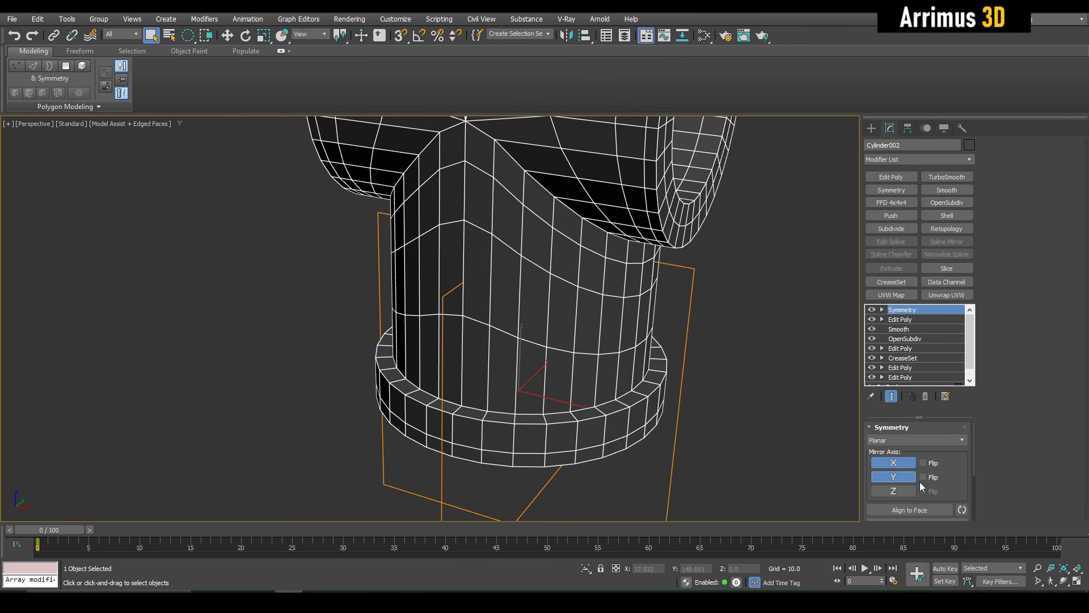
left_click(925, 477)
scroll(805, 316, "up", 1)
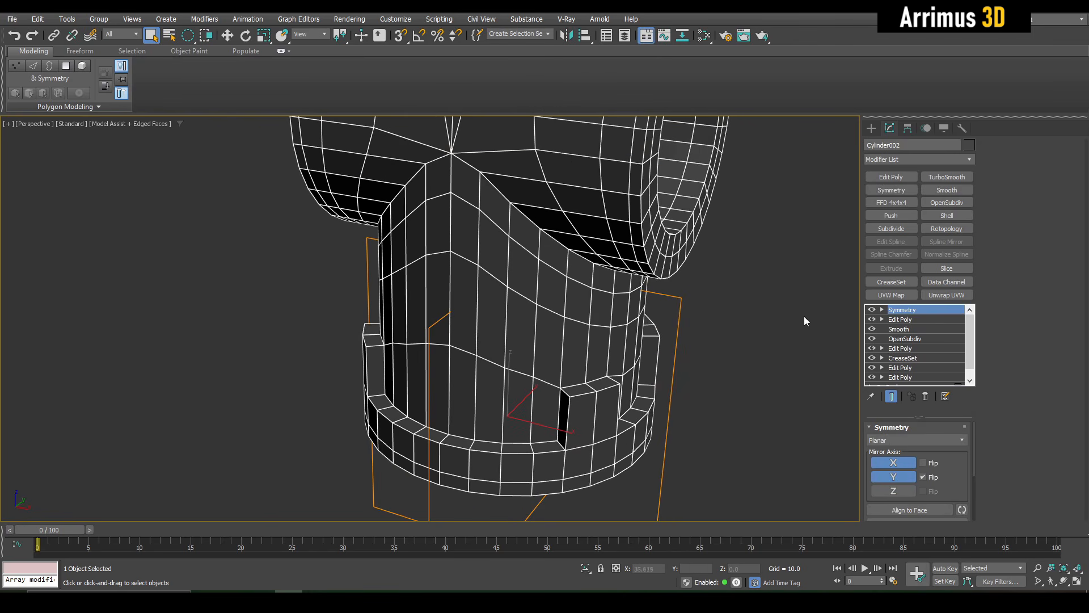
Add a Data Channel modifier above Symmetry, load its Auto Edge preset, and disable its display
left_click(972, 160)
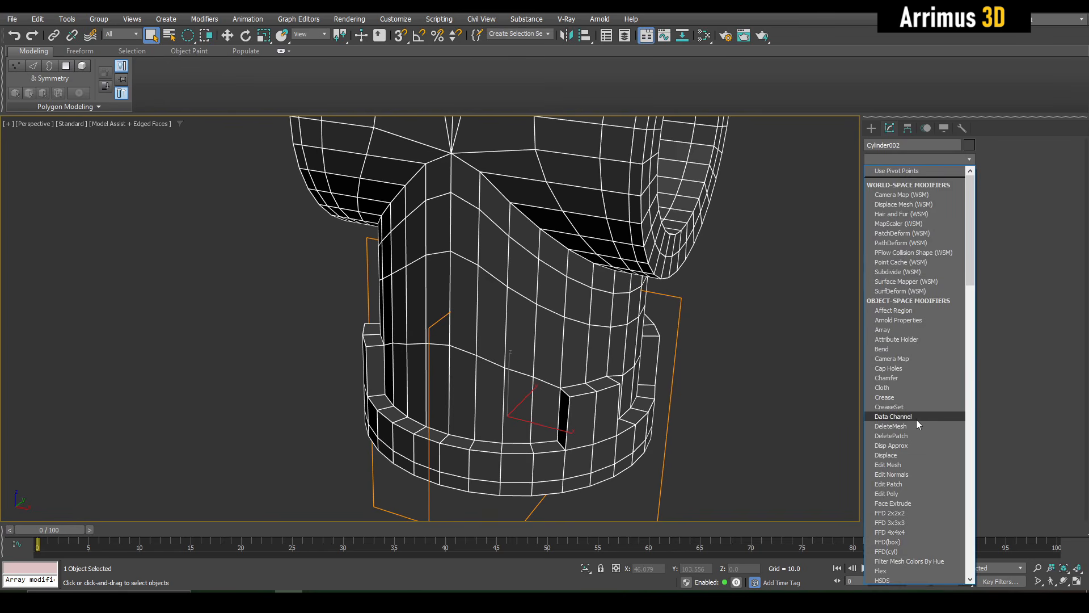
key("Return")
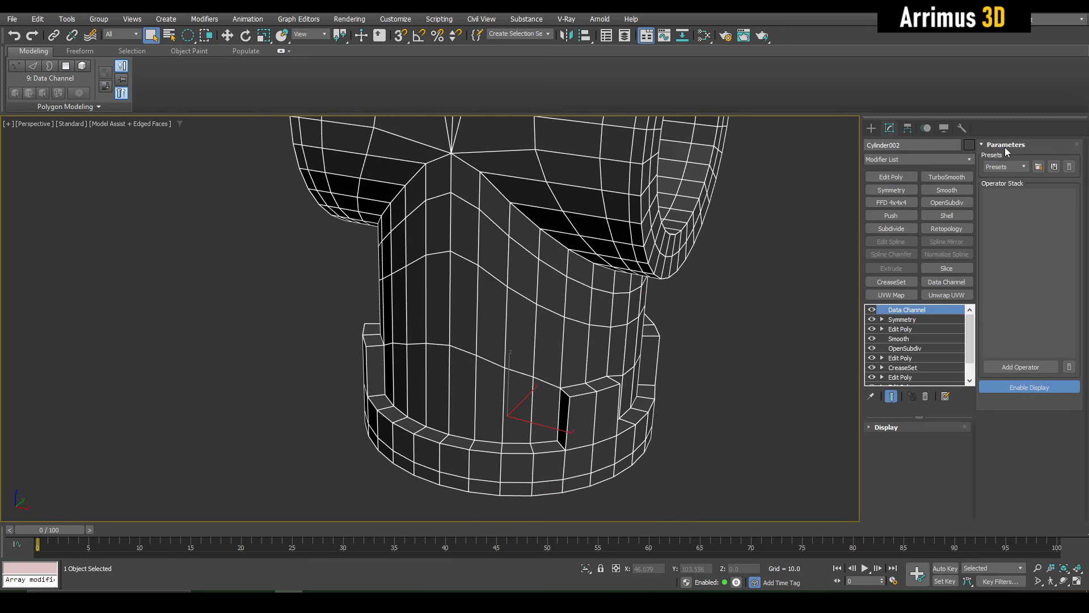
left_click(1013, 164)
left_click(1016, 199)
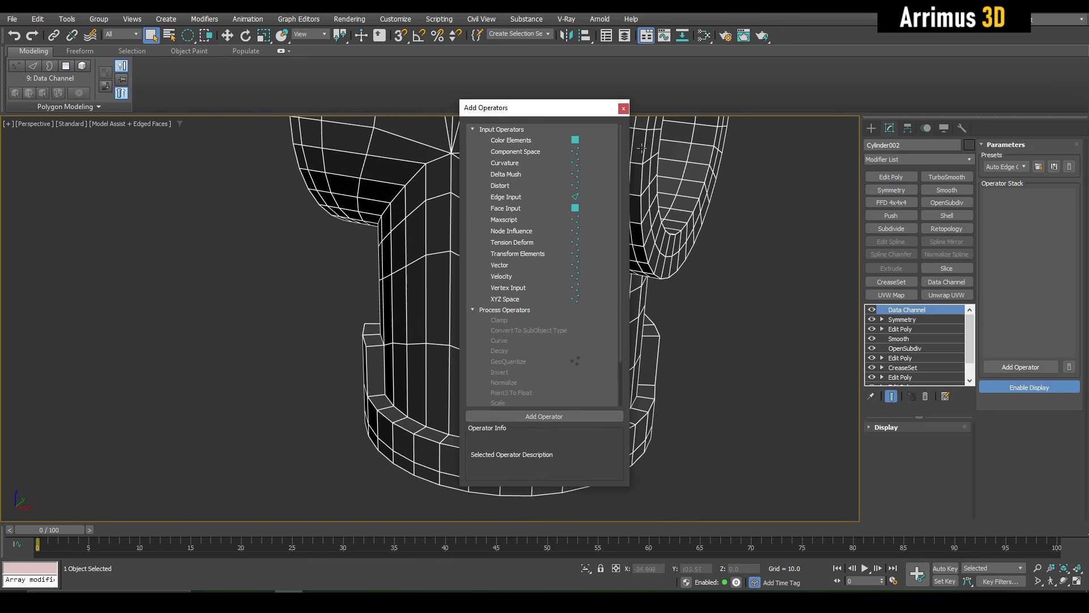
left_click(624, 108)
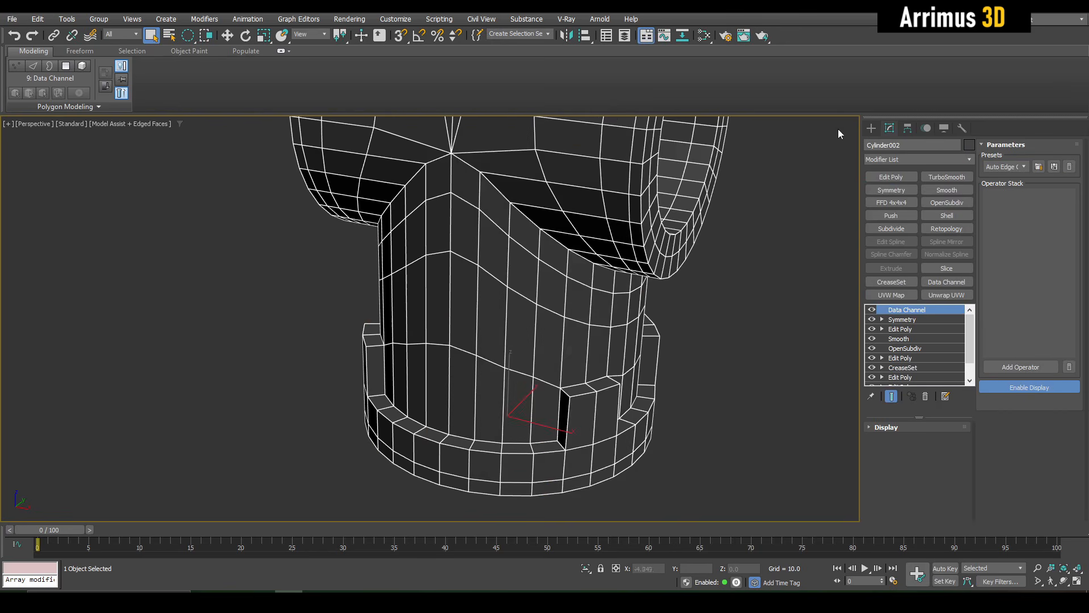
left_click(1039, 166)
left_click(1016, 388)
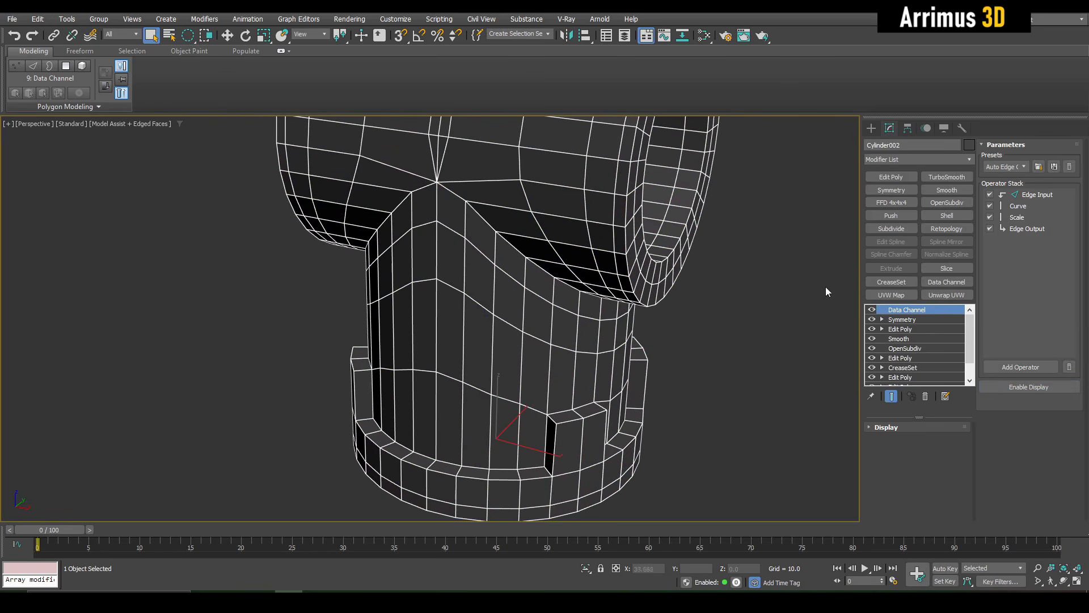
Add an OpenSubdiv modifier with 2 iterations on top of the stack and hide the edged faces in the viewport
left_click(947, 202)
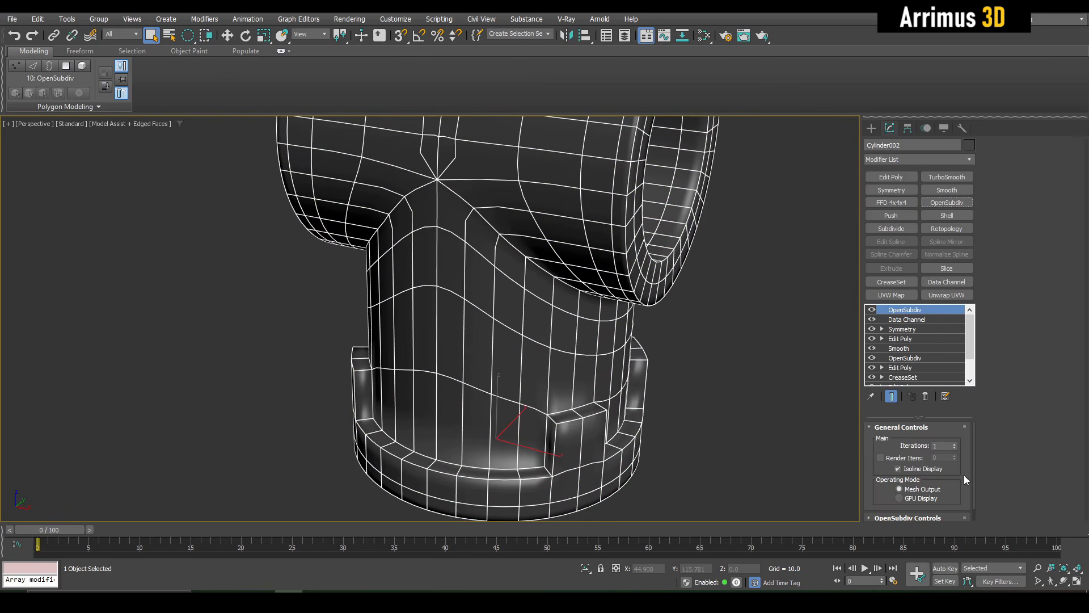
key("Return")
key("F4")
scroll(648, 395, "down", 3)
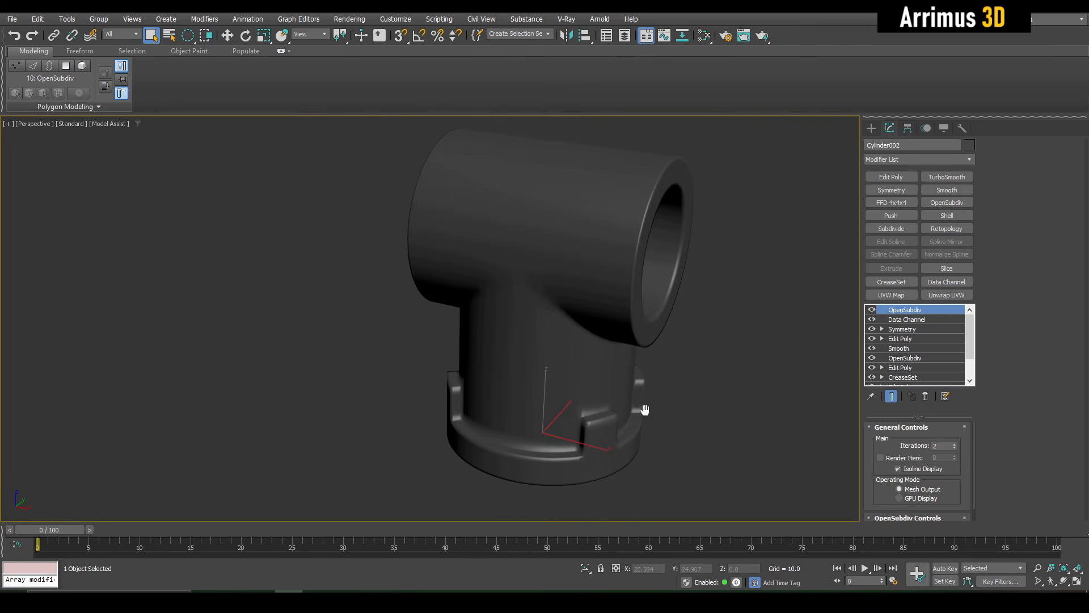
mouse_move(643, 409)
middle_mouse_down("alt")
mouse_move(651, 377)
mouse_move(646, 405)
middle_mouse_up("alt")
scroll(651, 379, "up", 3)
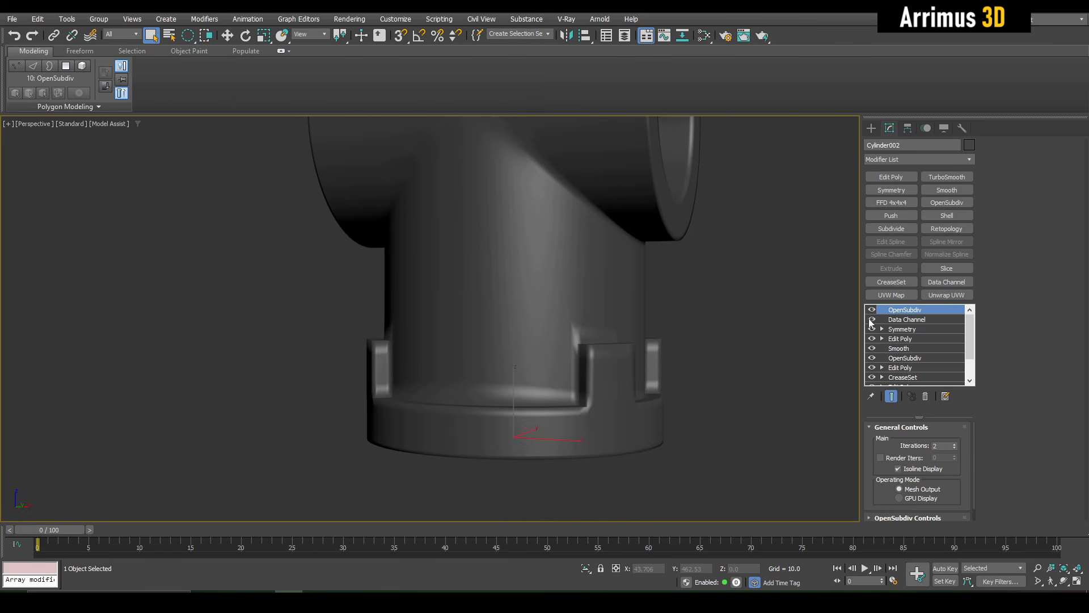
Toggle the Data Channel modifier off and on to compare the edge sharpness, and show edged faces again
left_click(872, 320)
left_click(873, 319)
left_click(872, 320)
left_click(872, 319)
key("F4")
Add another Edit Poly modifier below Symmetry and make the edge loop around the vertical pipe at the tab's top planar in Z
left_click(899, 341)
middle_click_drag(675, 336, 705, 320)
key("shift+e")
key("ctrl+e")
key("1")
scroll(577, 358, "up", 3)
key("2")
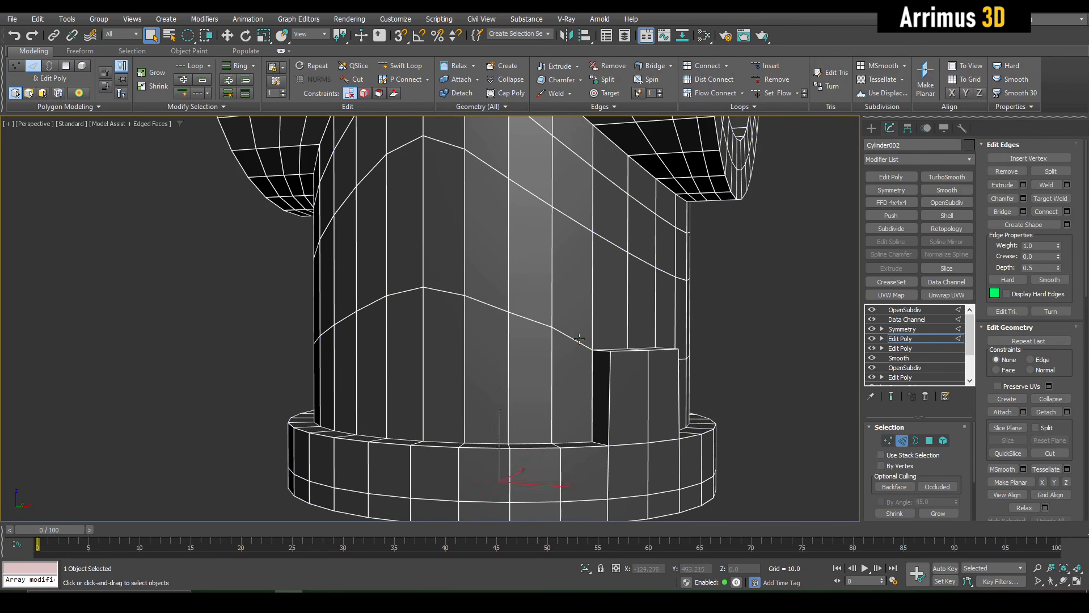
double_click(580, 340)
key("alt+z")
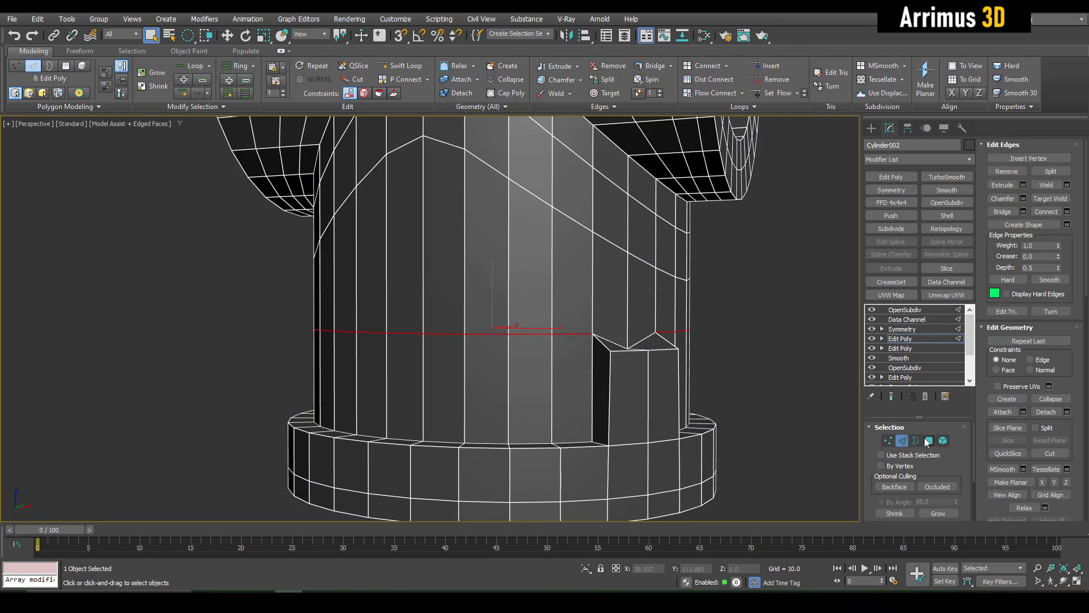
Convert the flattened loop to a vertex selection and lower it along Z to the level of the tab's outer top edge
left_click(888, 441, "ctrl")
key("alt+x")
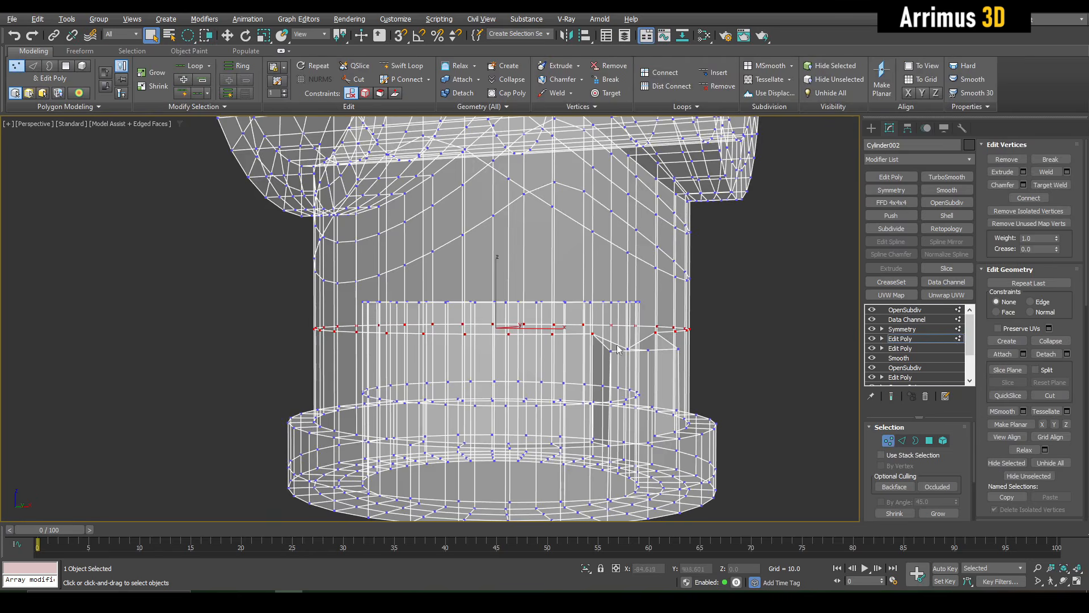
mouse_move(619, 349)
middle_mouse_down("alt")
mouse_move(767, 364)
mouse_move(639, 346)
middle_mouse_up("alt")
key("alt+x")
key("w")
middle_click_drag(638, 345, 608, 324)
left_click_drag(503, 272, 506, 290)
key("F4")
scroll(519, 314, "down", 2)
middle_click_drag(658, 337, 645, 320, "alt")
key("q")
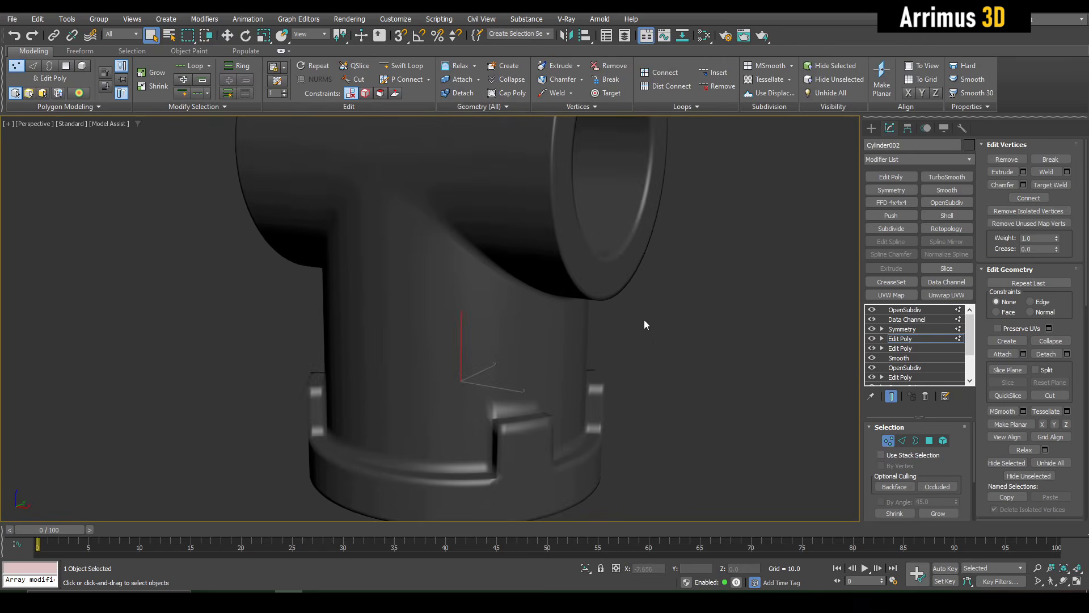
Connect the ring of edges across the horizontal pipe's end face with 2 segments and a pinch of 24
key("F4")
scroll(635, 316, "up", 3)
key("2")
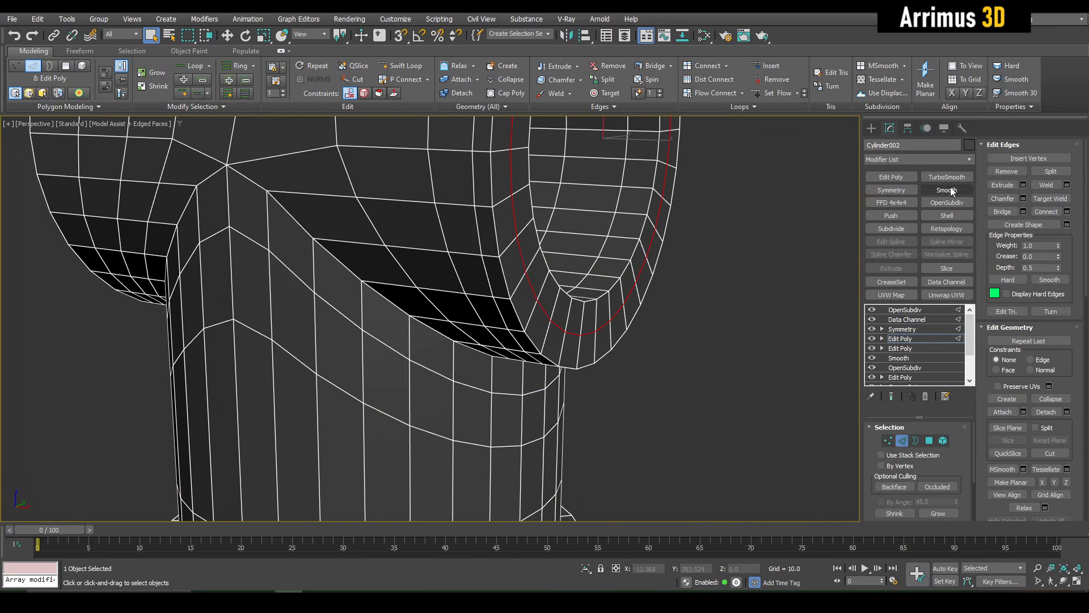
left_click(622, 304)
scroll(622, 304, "up", 3)
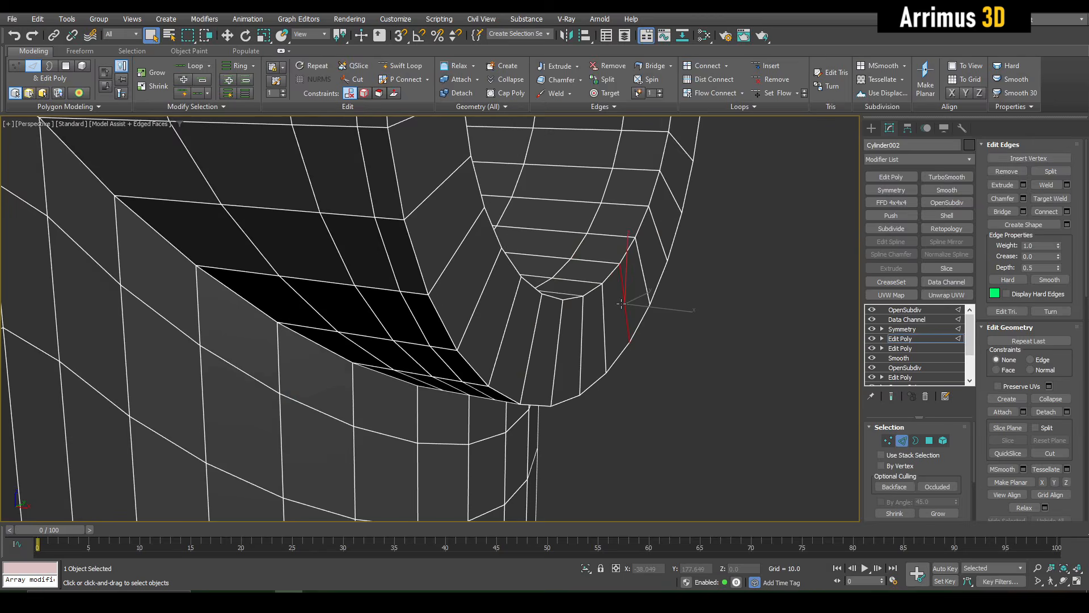
key("alt+r")
key("ctrl+shift+e")
type("24")
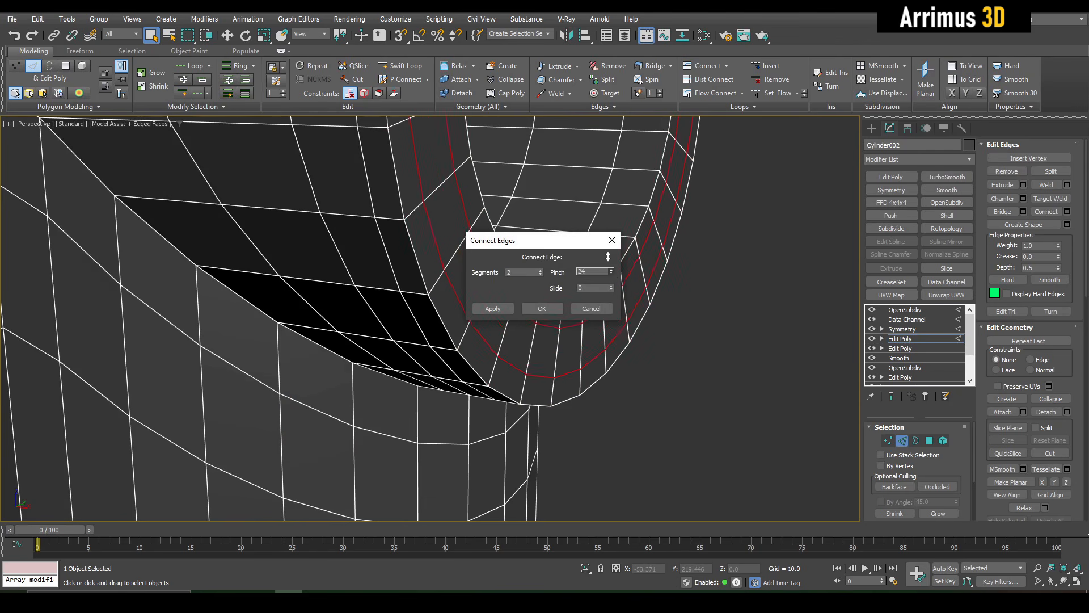
left_click(542, 308)
Select the polygon ring between the two new loops on the pipe's end face and move it inward along X to form a groove
key("4")
left_click(533, 339)
left_click(527, 328, "shift")
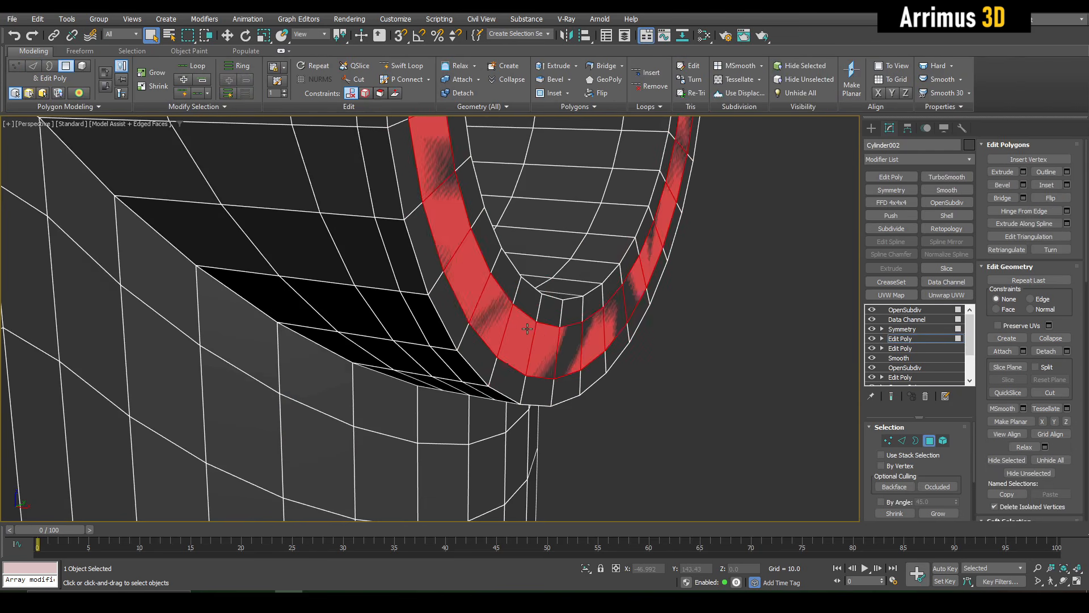
key("w")
scroll(533, 318, "down", 3)
middle_click_drag(584, 184, 599, 261)
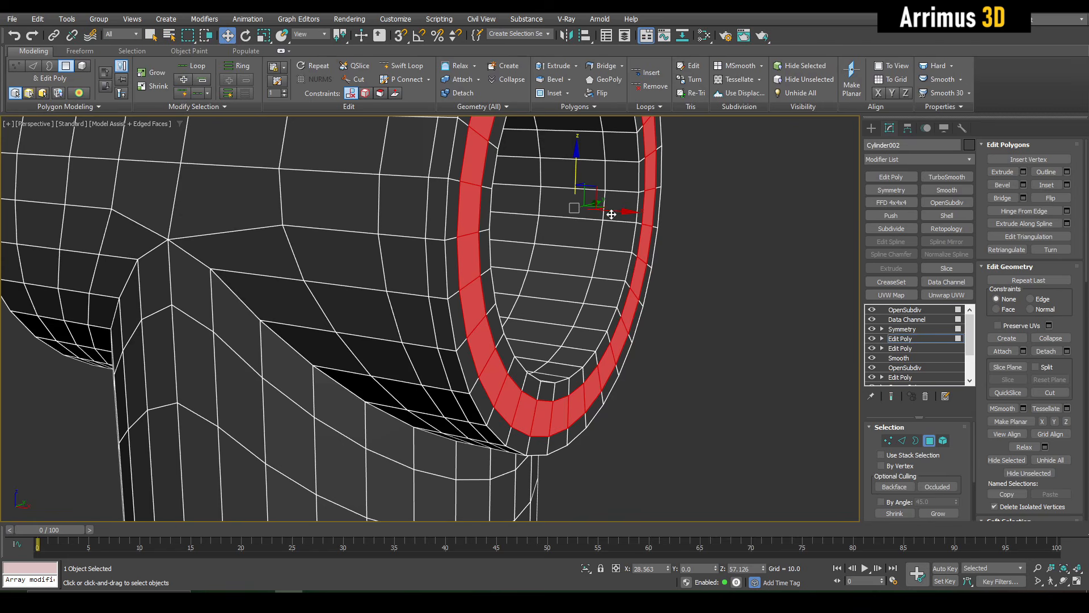
left_click_drag(612, 212, 599, 203)
key("q")
left_click(661, 310)
scroll(661, 310, "down", 3)
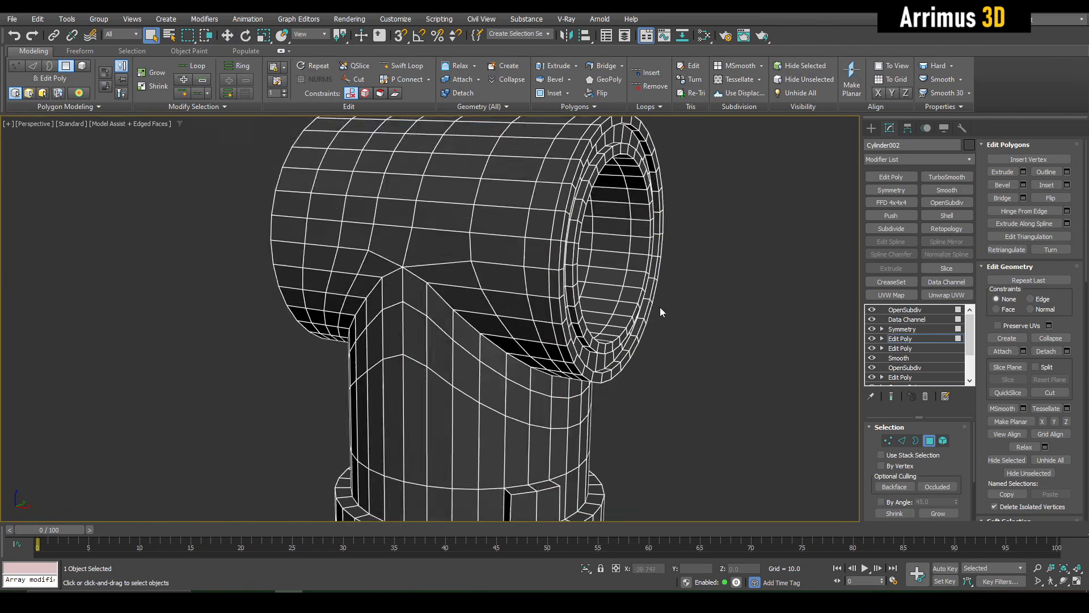
Examine the smoothed fitting's grooved rim, pipe junction and base tabs from several angles, with and without edged faces
scroll(661, 312, "down", 3)
key("grave")
key("F4")
middle_click_drag(639, 345, 596, 331)
key("4")
scroll(651, 336, "up", 3)
scroll(572, 320, "up", 2)
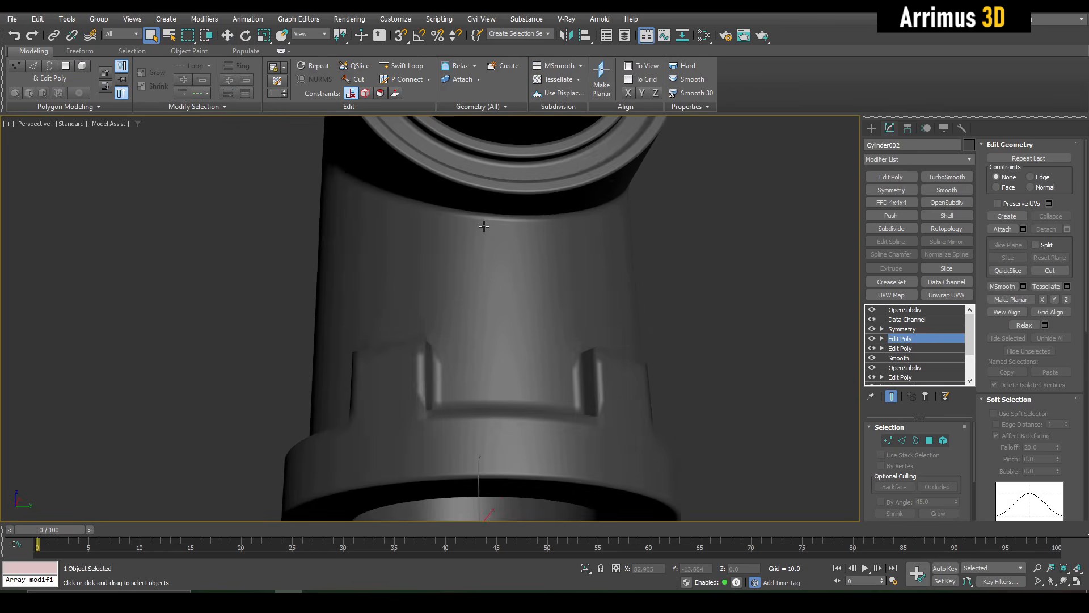
key("F4")
key("F4")
scroll(620, 287, "up", 5)
scroll(620, 286, "down", 3)
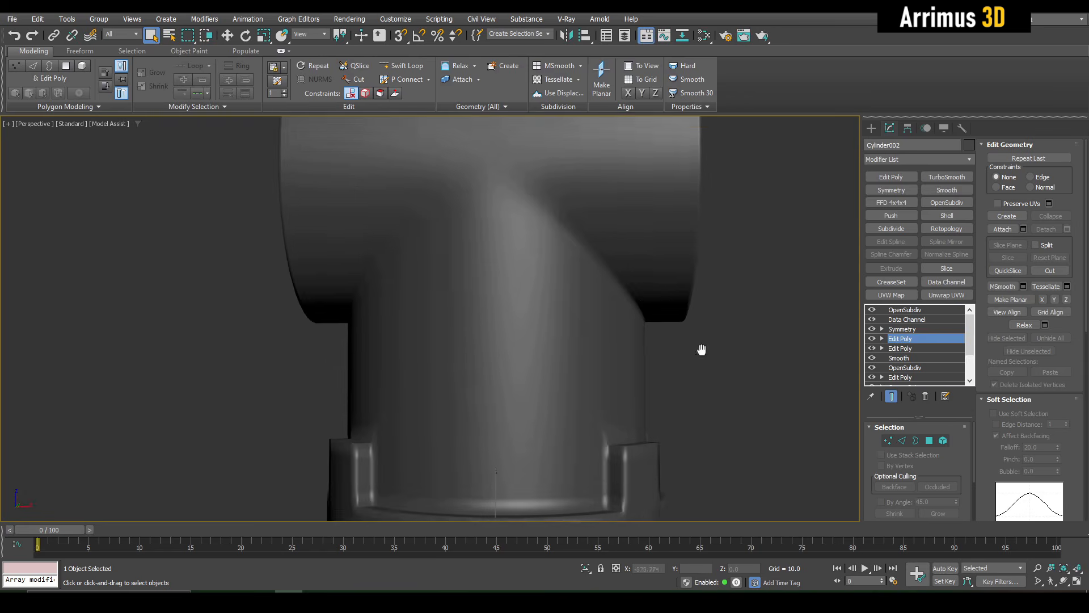
Select the block of polygons on the underside of the horizontal pipe's end, beside the vertical pipe
key("F4")
key("4")
scroll(668, 288, "up", 3)
middle_click_drag(591, 292, 570, 284, "alt")
scroll(570, 284, "up", 2)
scroll(570, 284, "up", 3)
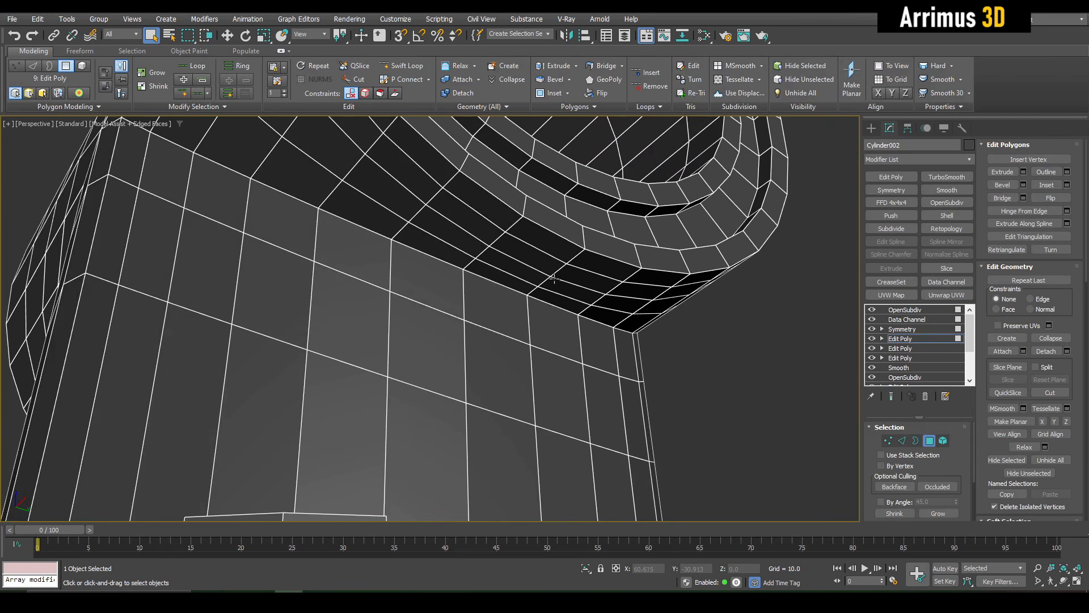
left_click_drag(524, 289, 537, 228)
left_click(593, 254, "ctrl")
left_click_drag(592, 255, 566, 300, "ctrl")
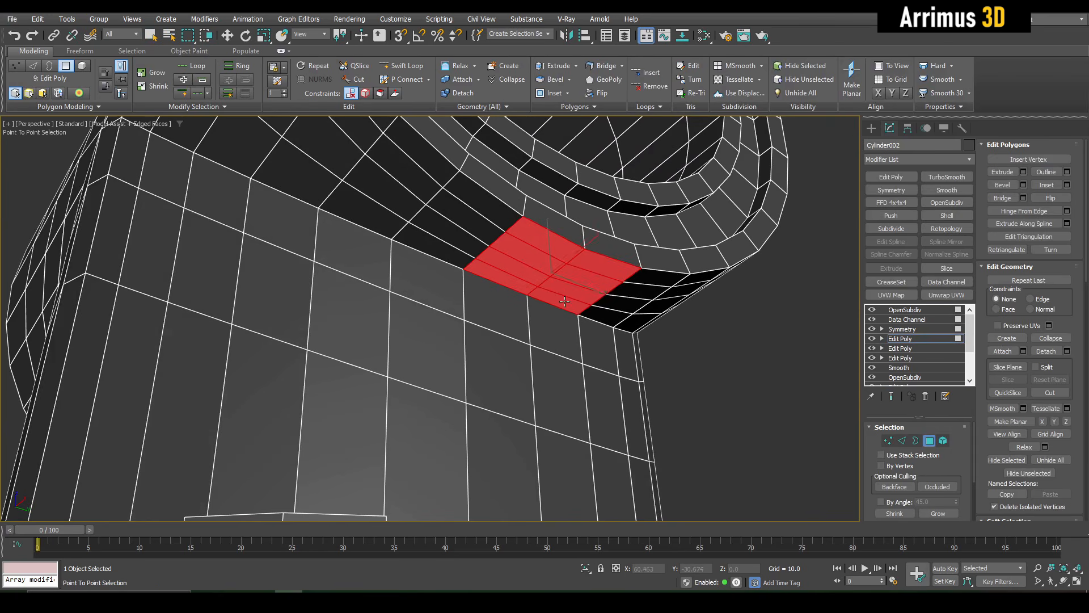
Turn on 3D snapping for moving the selected polygons and check that it targets vertices
key("w")
middle_click_drag(565, 300, 503, 283, "alt")
scroll(521, 246, "up", 2)
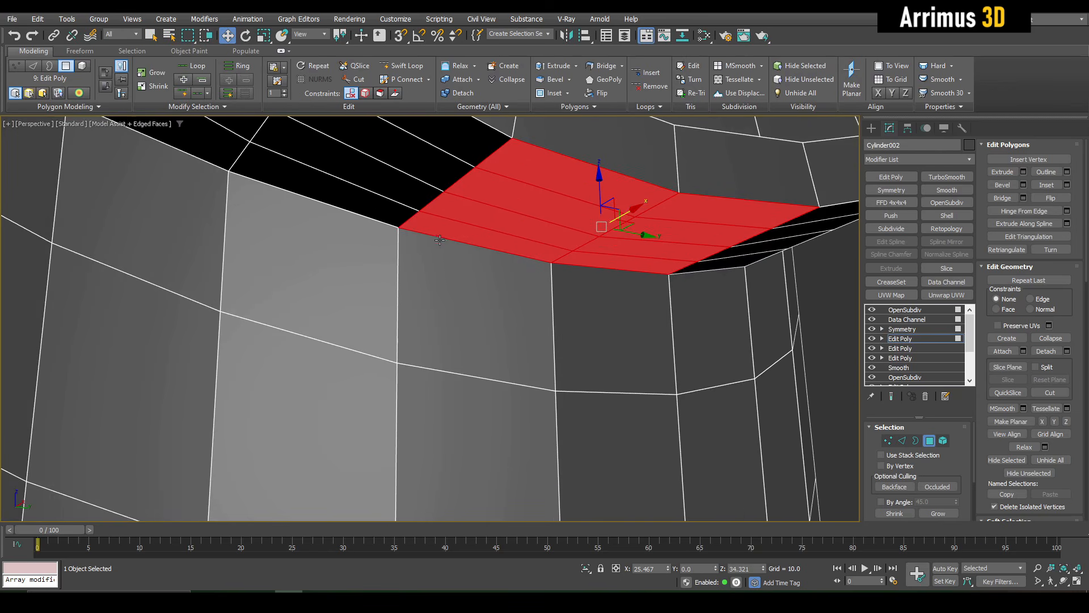
key("s")
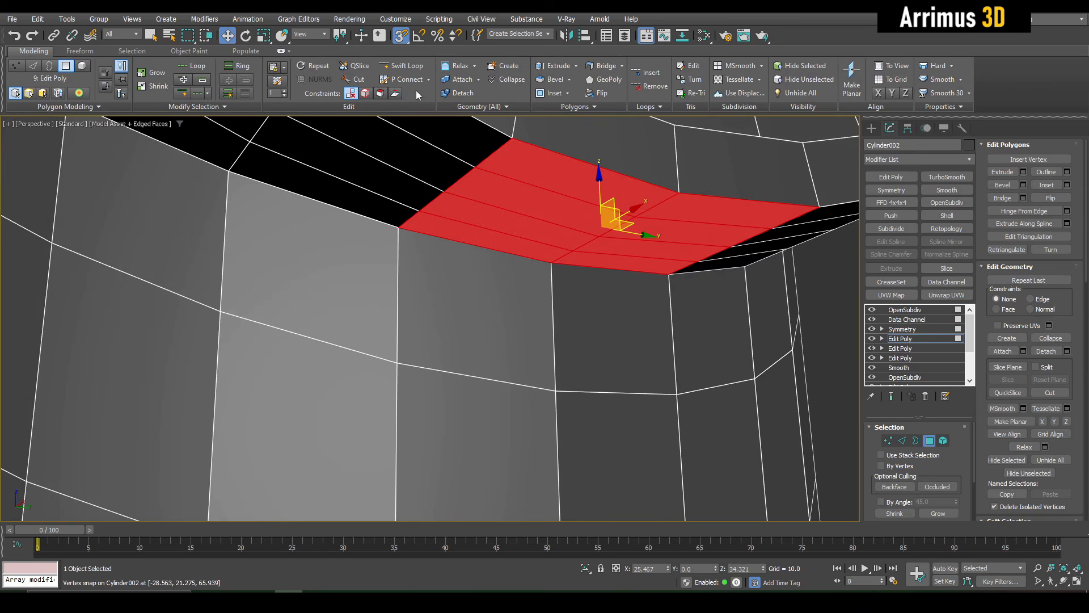
right_click(400, 36)
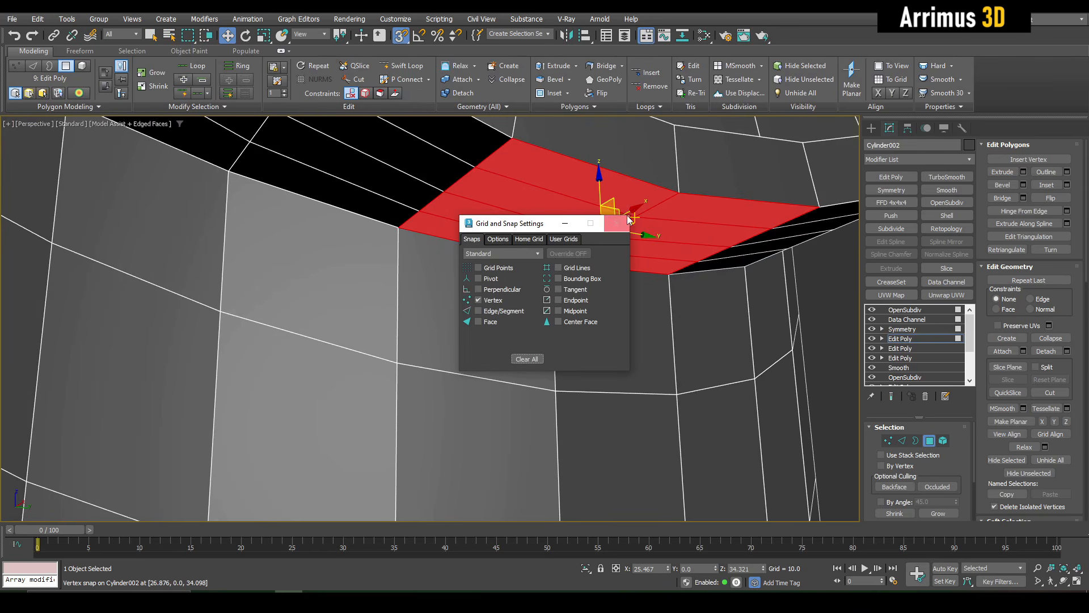
left_click(617, 224)
middle_click_drag(418, 239, 429, 226)
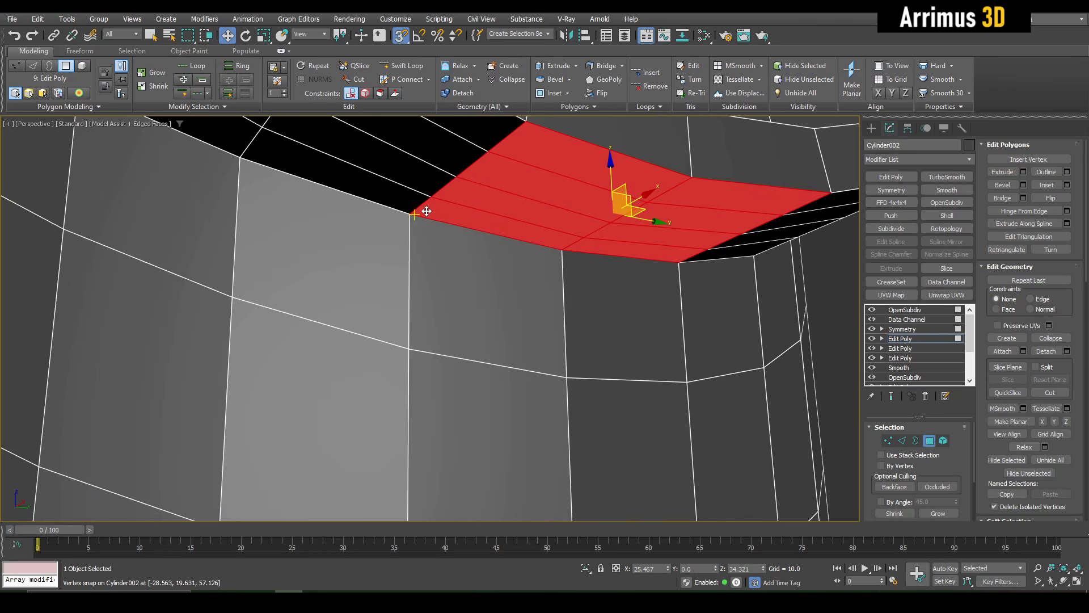
left_click_drag(426, 211, 415, 345)
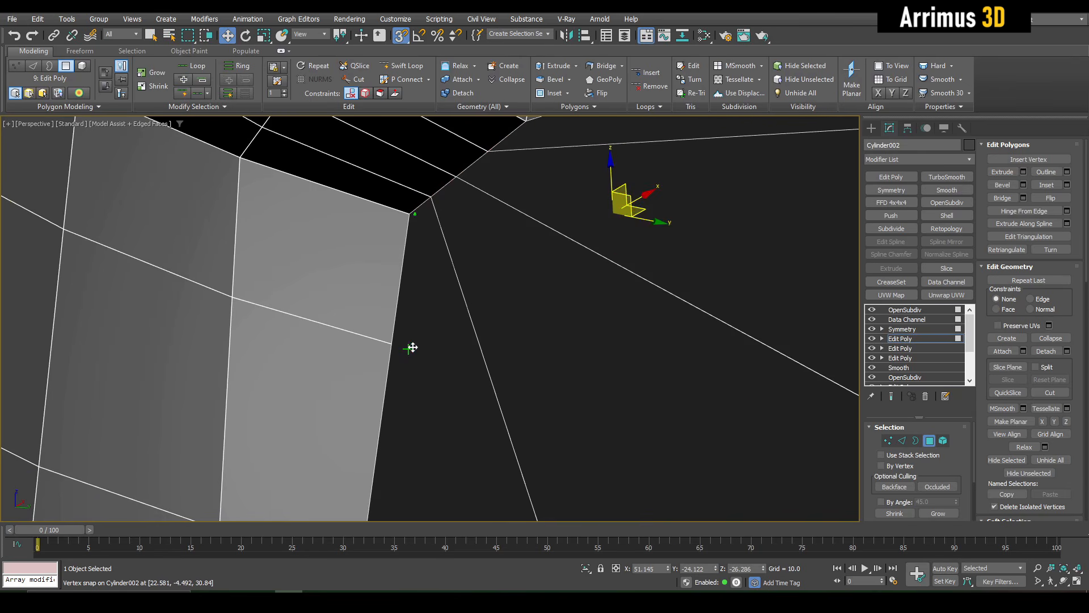
key("ctrl+z")
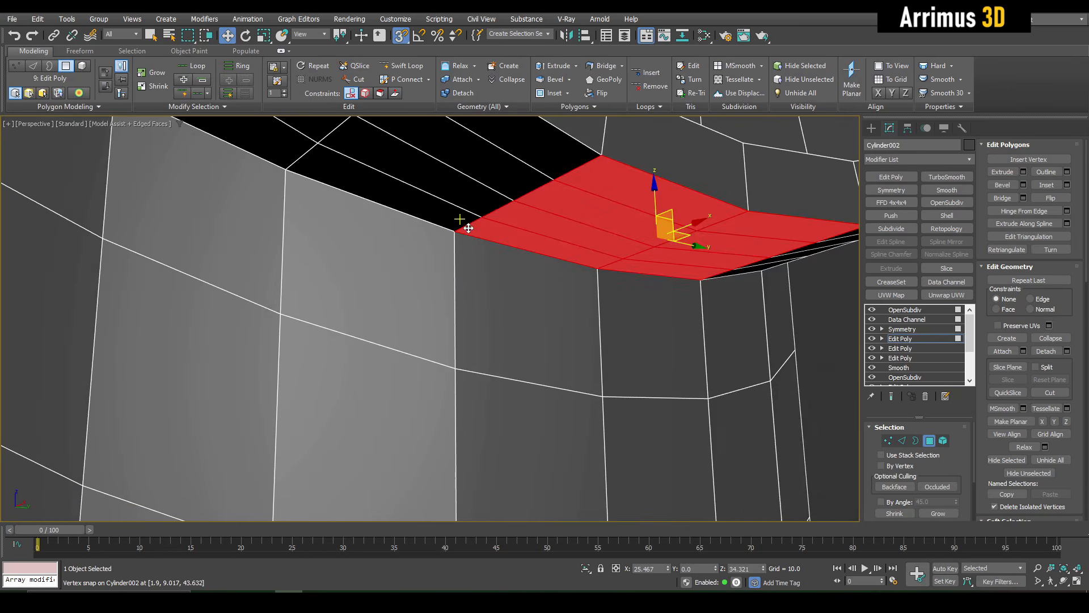
left_click(460, 237, "ctrl")
key("ctrl+z")
right_click(452, 274)
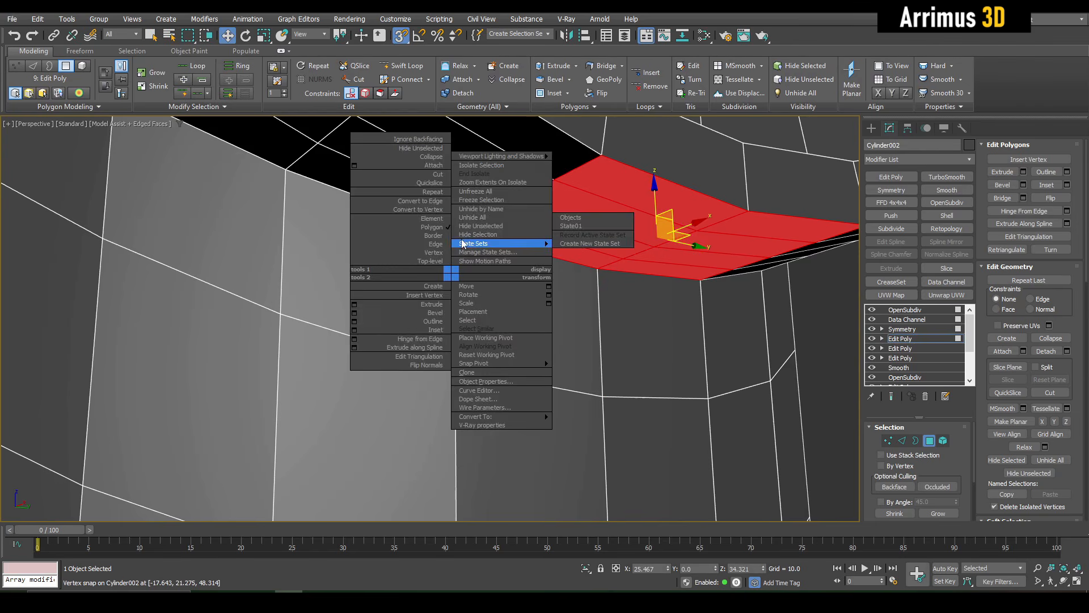
left_click(583, 310)
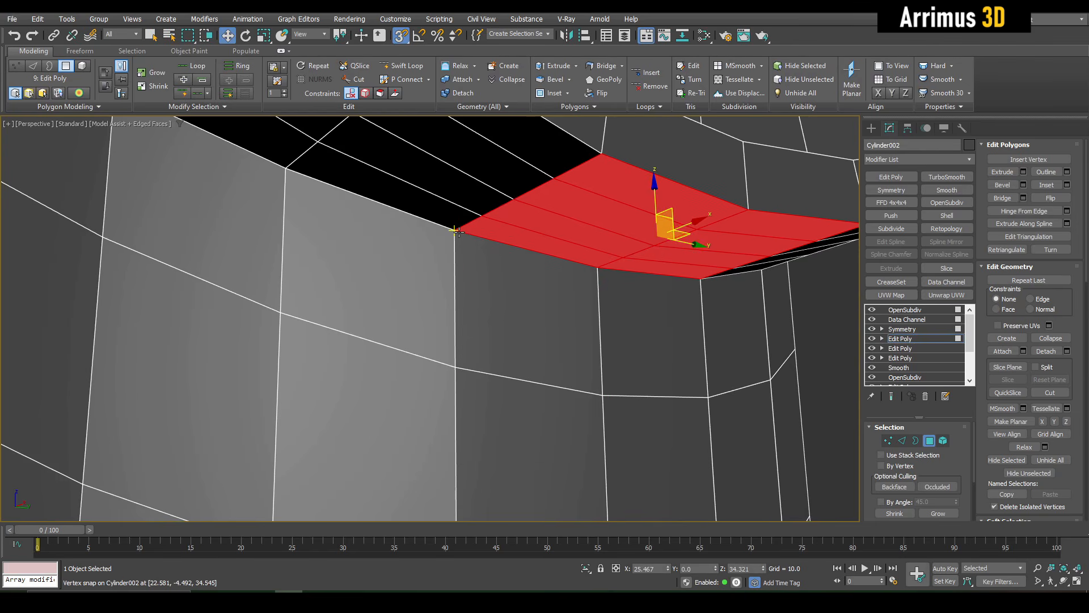
Extrude the selected underside polygons straight down, snapping to the first edge loop below on the vertical pipe
left_click_drag(464, 229, 460, 364)
scroll(460, 364, "down", 10)
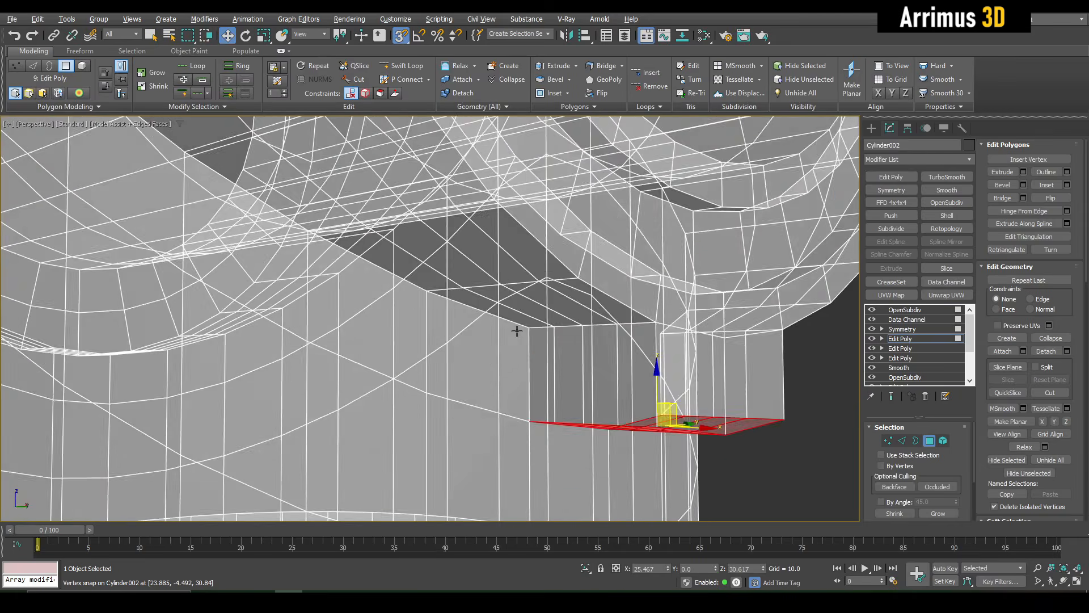
middle_click_drag(528, 340, 611, 360, "alt")
middle_click_drag(591, 323, 396, 253, "alt")
scroll(355, 322, "down", 4)
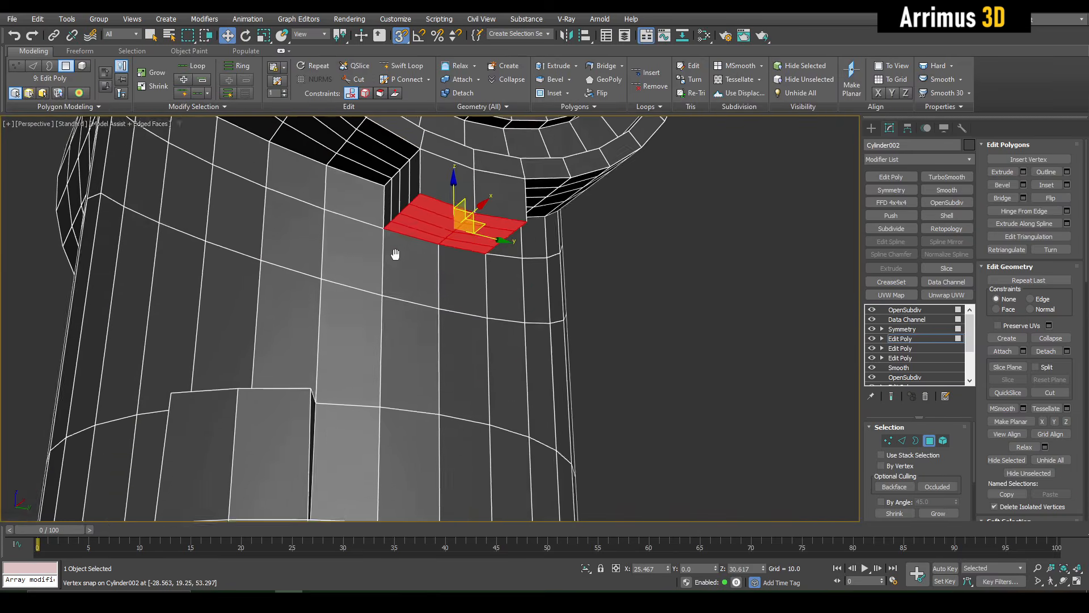
Extrude the selected polygons further down, snapping to the second edge loop on the vertical pipe
scroll(397, 253, "up", 2)
scroll(391, 216, "up", 3)
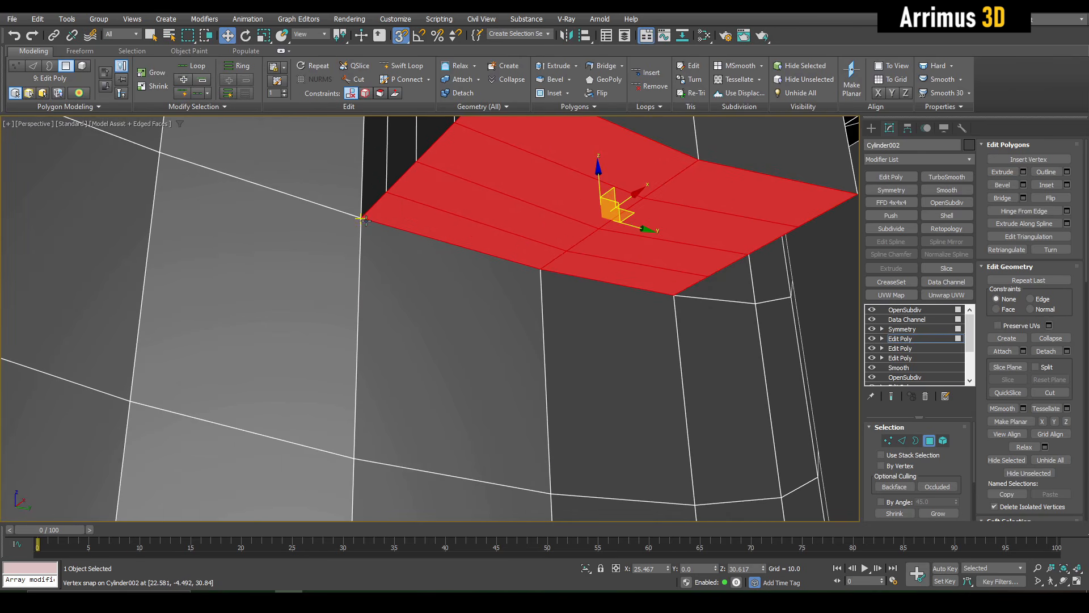
left_click_drag(373, 216, 361, 460)
key("ctrl+z")
scroll(388, 280, "down", 3)
middle_click_drag(387, 280, 408, 249, "alt")
key("alt+x")
key("alt+x")
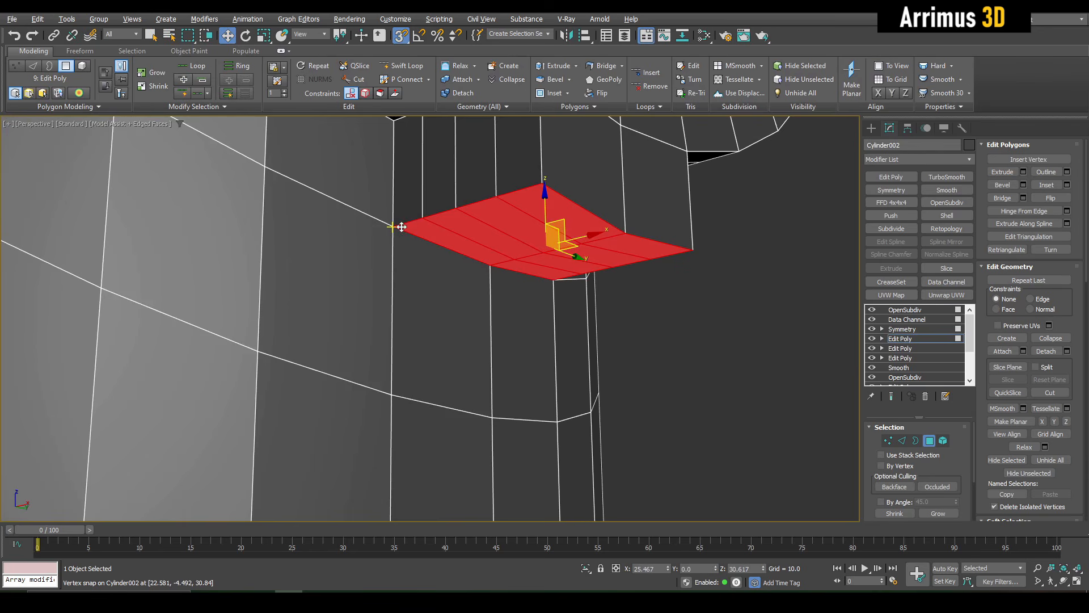
left_click_drag(402, 227, 397, 389)
scroll(397, 389, "down", 3)
middle_click_drag(397, 389, 431, 210)
scroll(401, 250, "up", 3)
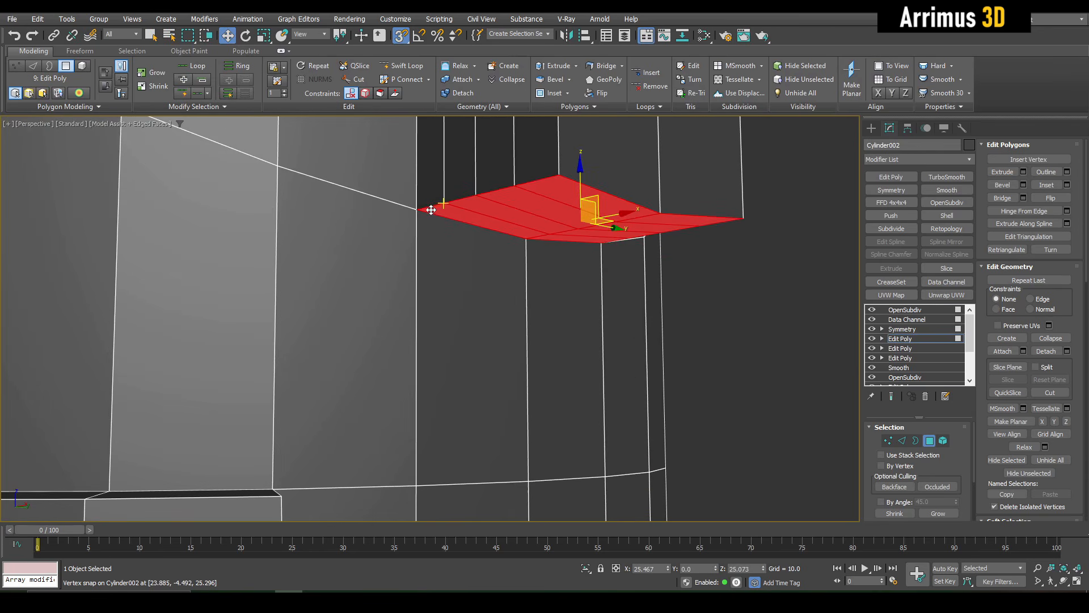
Extrude the selected polygons down again, snapping to the edge loop at the level of the base tab's top
left_click_drag(428, 209, 418, 483)
middle_click_drag(418, 482, 435, 343)
scroll(435, 343, "down", 2)
middle_click_drag(503, 357, 477, 283, "alt")
key("alt+z")
middle_click_drag(476, 284, 445, 219, "alt")
scroll(425, 264, "up", 3)
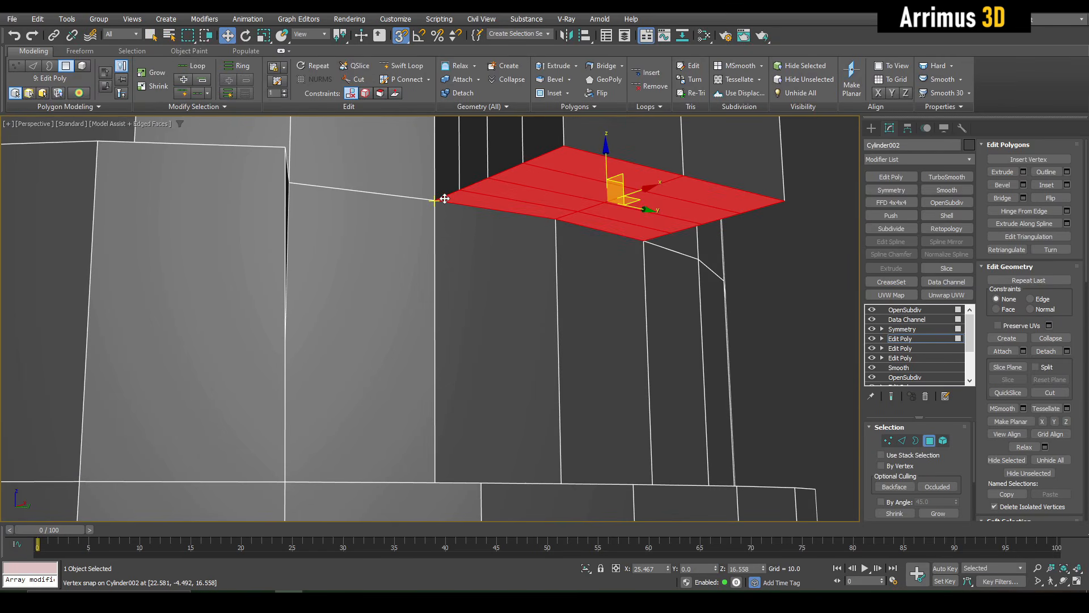
Extrude the selected polygons down from the tab's top level, snapping to the top of the base flange
left_click_drag(444, 199, 432, 478)
middle_click_drag(432, 478, 459, 393)
key("q")
middle_click_drag(613, 358, 528, 335, "alt")
key("F3")
key("F3")
Delete the selected bottom polygons of the extruded strip where it meets the base flange
scroll(528, 335, "up", 2)
scroll(529, 335, "up", 2)
key("Delete")
key("alt+x")
middle_click_drag(603, 433, 587, 342, "alt")
scroll(598, 425, "down", 3)
key("alt+x")
scroll(620, 334, "down", 5)
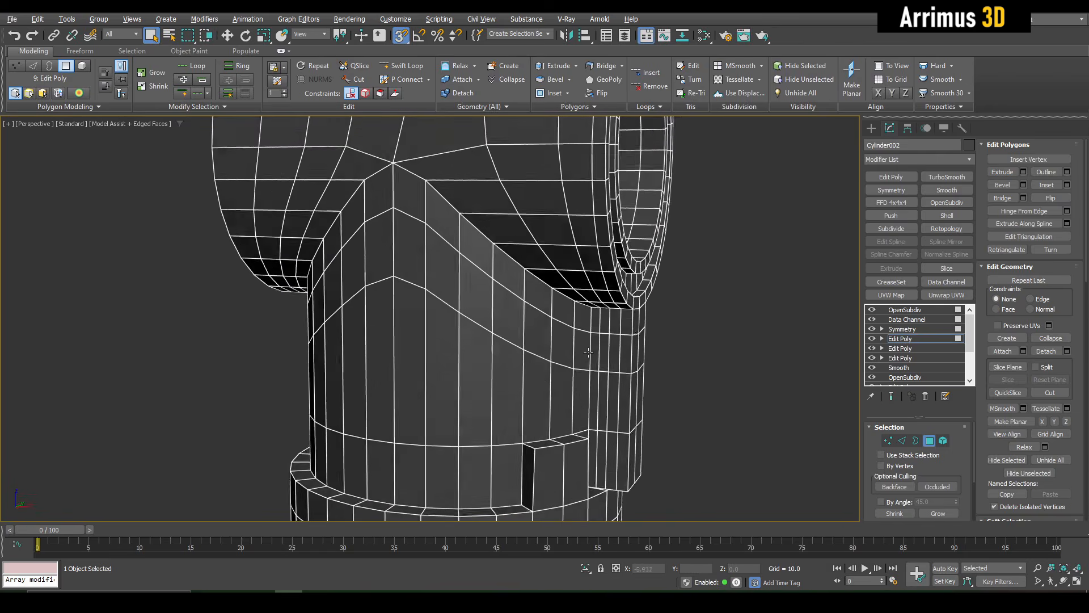
Remove the three vertical edge loops running through the side of the extruded strip and the horizontal pipe
scroll(588, 342, "up", 4)
key("2")
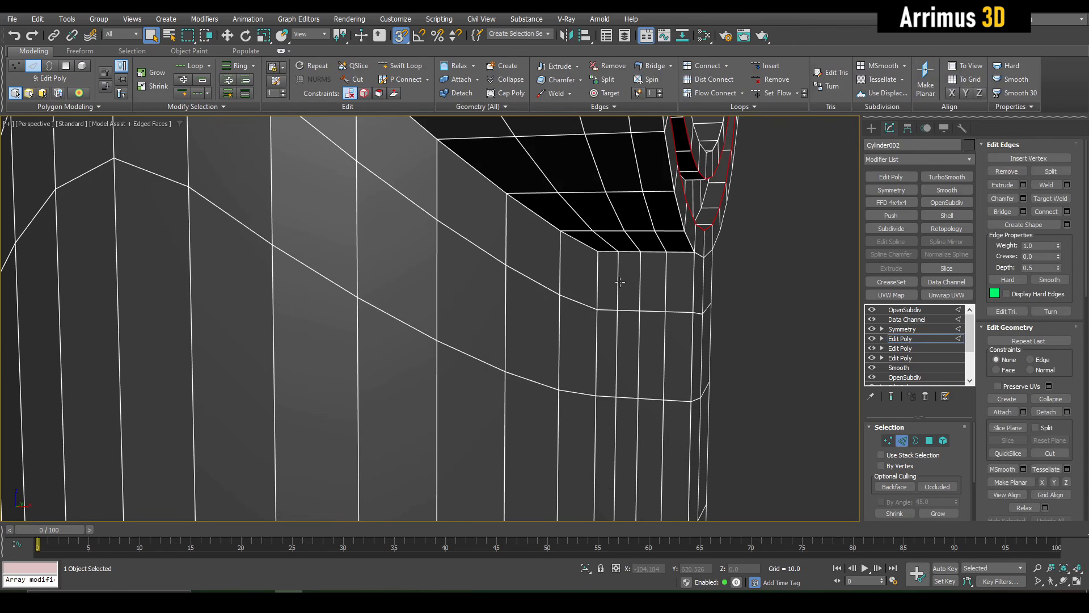
left_click(619, 282)
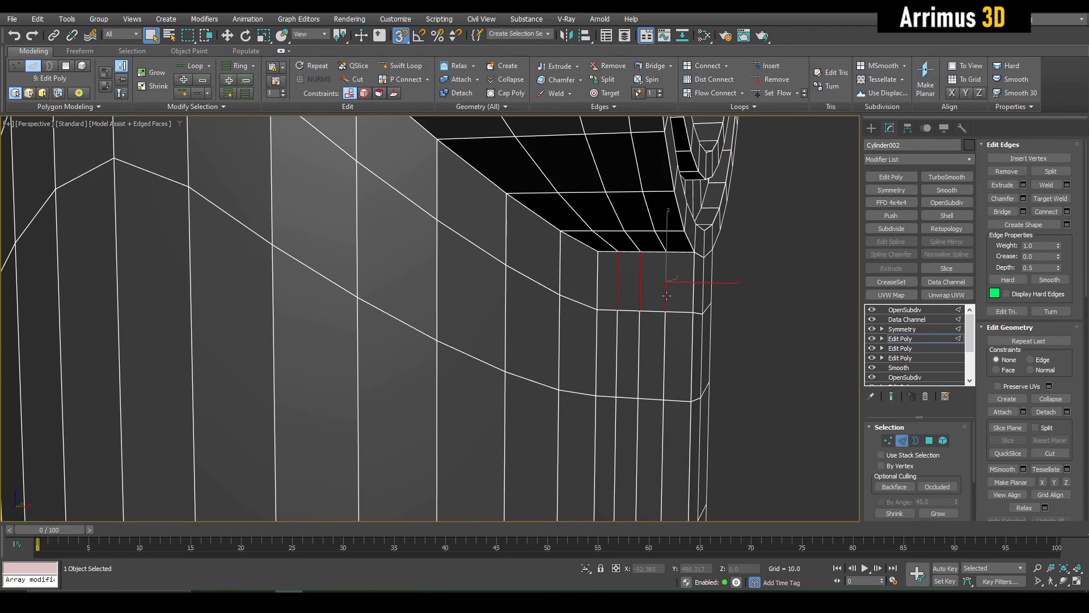
scroll(667, 295, "down", 5)
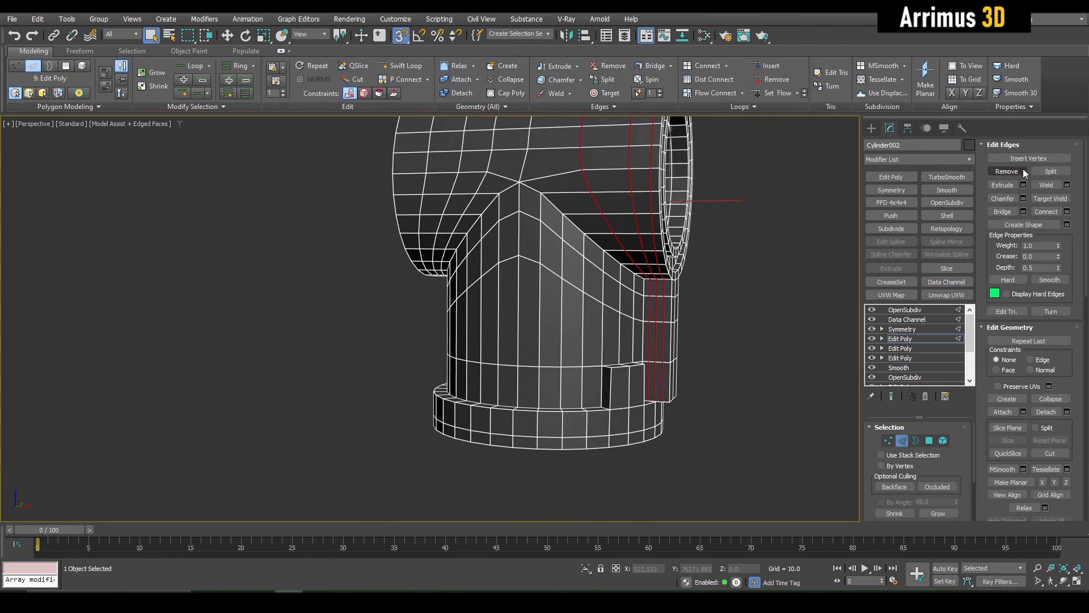
left_click(1007, 171)
middle_click_drag(707, 403, 686, 372)
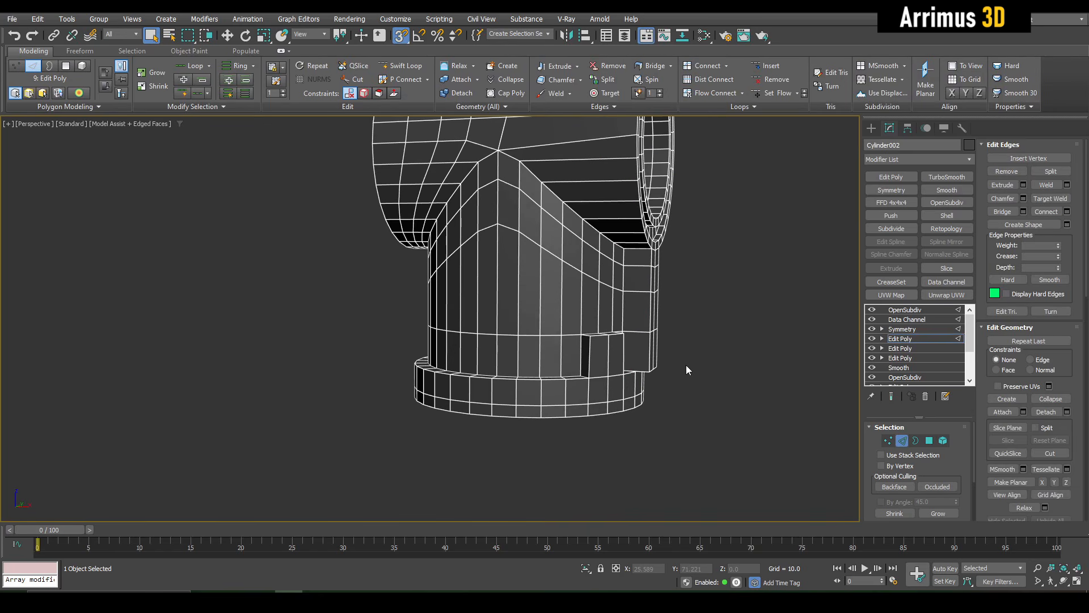
Target weld the extruded strip's lower outer corner vertex onto the base flange's top edge
scroll(688, 364, "up", 2)
scroll(549, 411, "up", 5)
key("1")
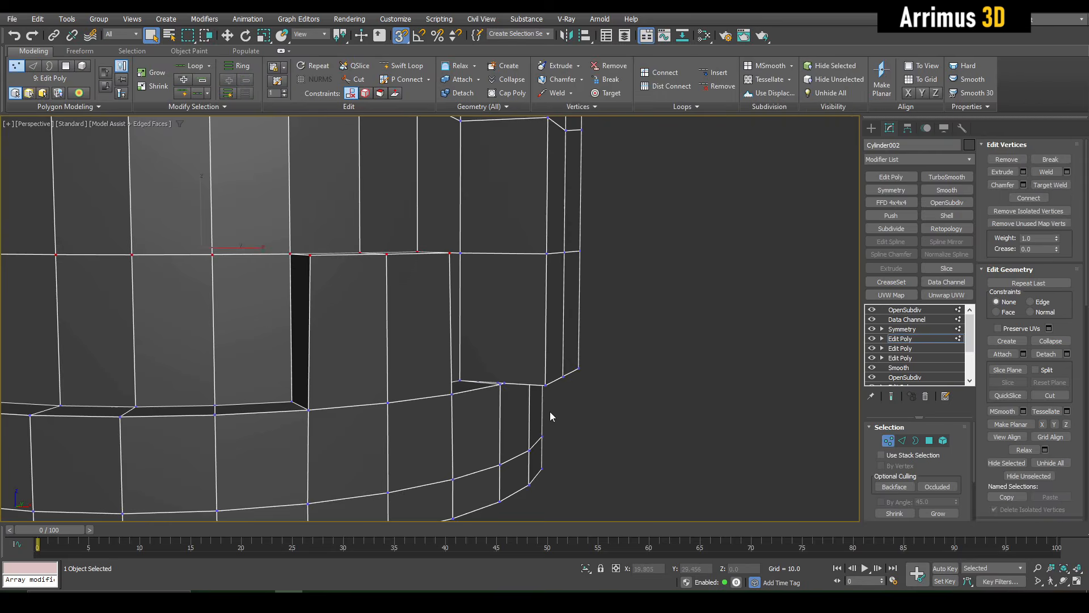
middle_click_drag(550, 410, 577, 404, "alt")
scroll(491, 344, "up", 4)
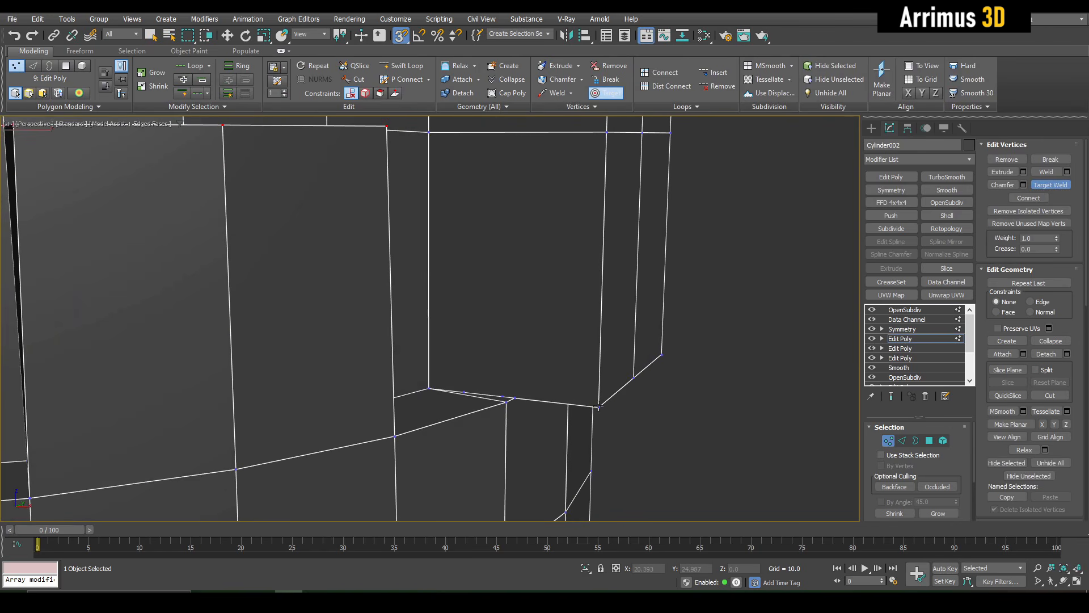
left_click(504, 398)
right_click(503, 399)
Target weld the remaining lower side vertices of the strip to the neighbouring vertices on the flange's top edge
scroll(504, 404, "down", 5)
middle_click_drag(504, 406, 518, 344, "alt")
scroll(520, 407, "up", 6)
middle_click_drag(520, 413, 499, 382)
left_click(477, 375)
left_click(505, 385)
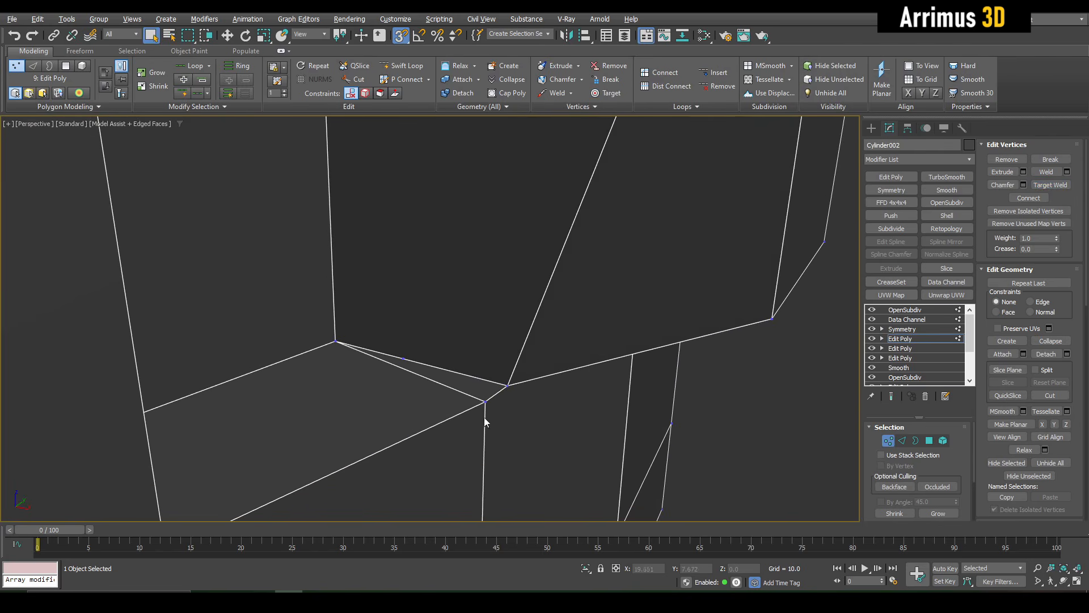
left_click(506, 385)
right_click(503, 385)
key("alt+x")
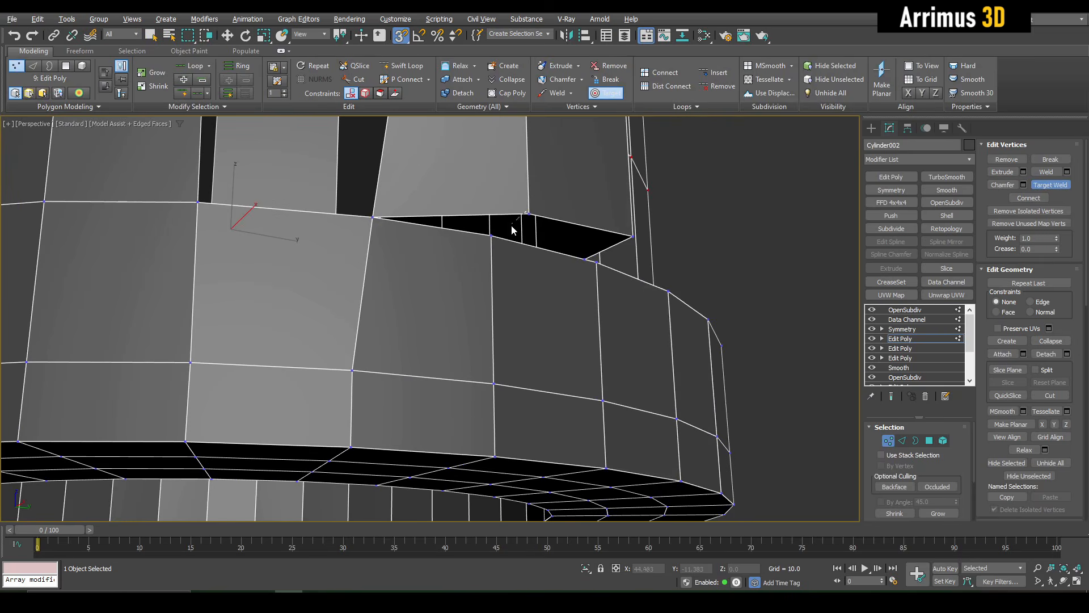
left_click(493, 234)
right_click(493, 231)
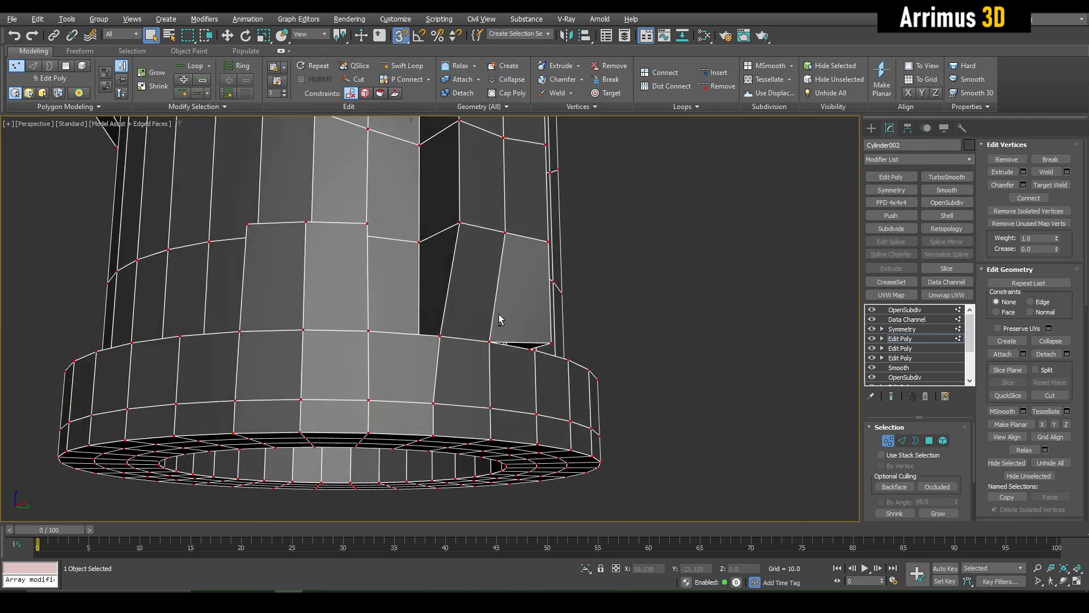
Select the short edge across the strip's side at tab height and lower it along Z with snapping off
scroll(555, 277, "up", 5)
key("2")
left_click(526, 249)
key("w")
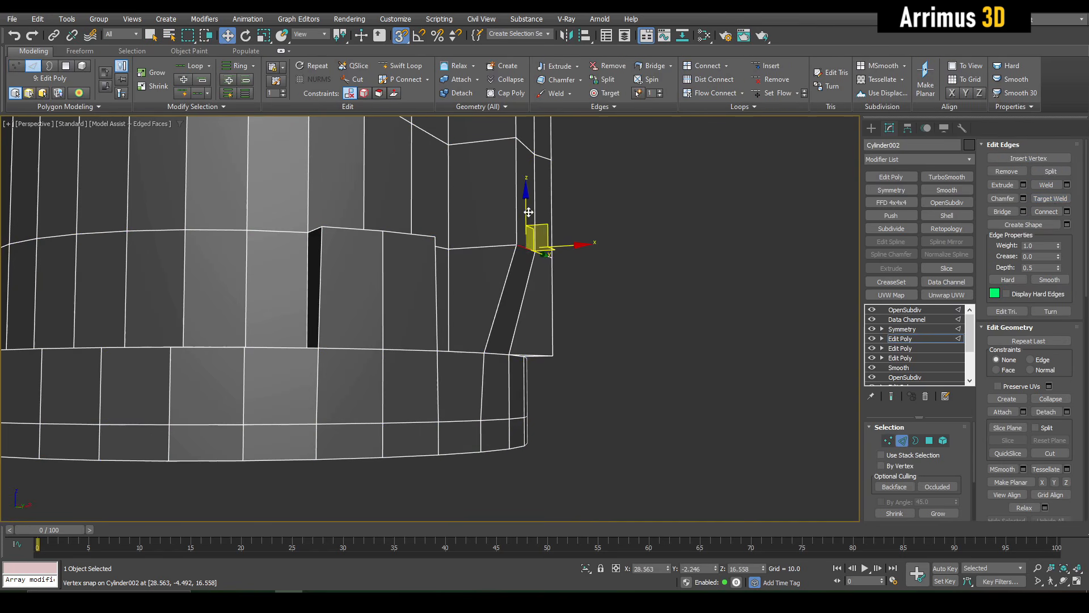
left_click_drag(528, 212, 527, 294)
key("ctrl+z")
key("s")
left_click_drag(523, 207, 517, 269)
Examine the smoothed fitting's side strips and their joint with the base flange without edged faces
key("F4")
scroll(517, 269, "down", 3)
scroll(517, 270, "down", 5)
key("2")
key("q")
middle_click_drag(517, 270, 605, 370)
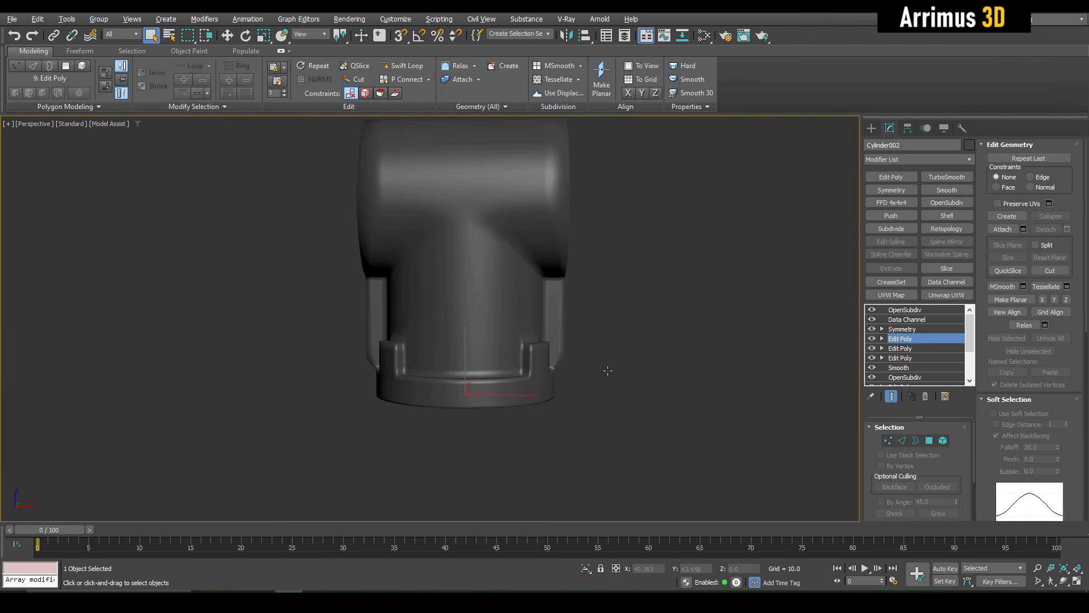
scroll(585, 365, "up", 3)
middle_click_drag(555, 200, 511, 258, "alt")
middle_click_drag(586, 393, 589, 381)
scroll(588, 381, "up", 3)
Select the two stacked flange polygons below the strip and extrude them outward
key("F4")
scroll(588, 381, "up", 2)
key("4")
left_click(540, 383)
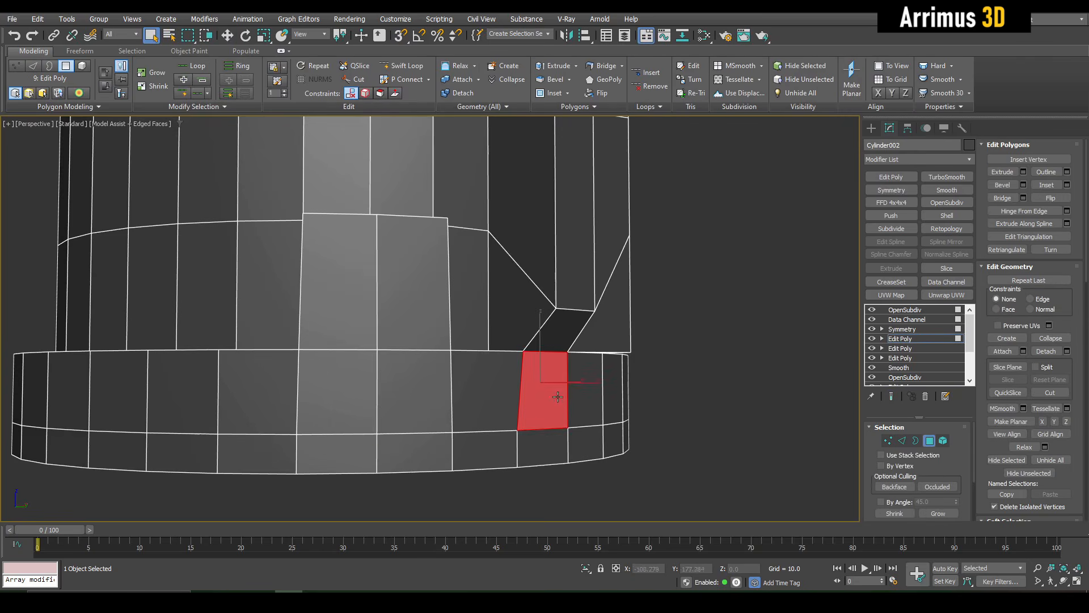
key("w")
left_click(542, 438, "ctrl")
scroll(591, 435, "up", 3)
left_click_drag(590, 419, 637, 423, "shift")
middle_click_drag(624, 424, 637, 423)
left_click_drag(637, 424, 641, 422, "shift")
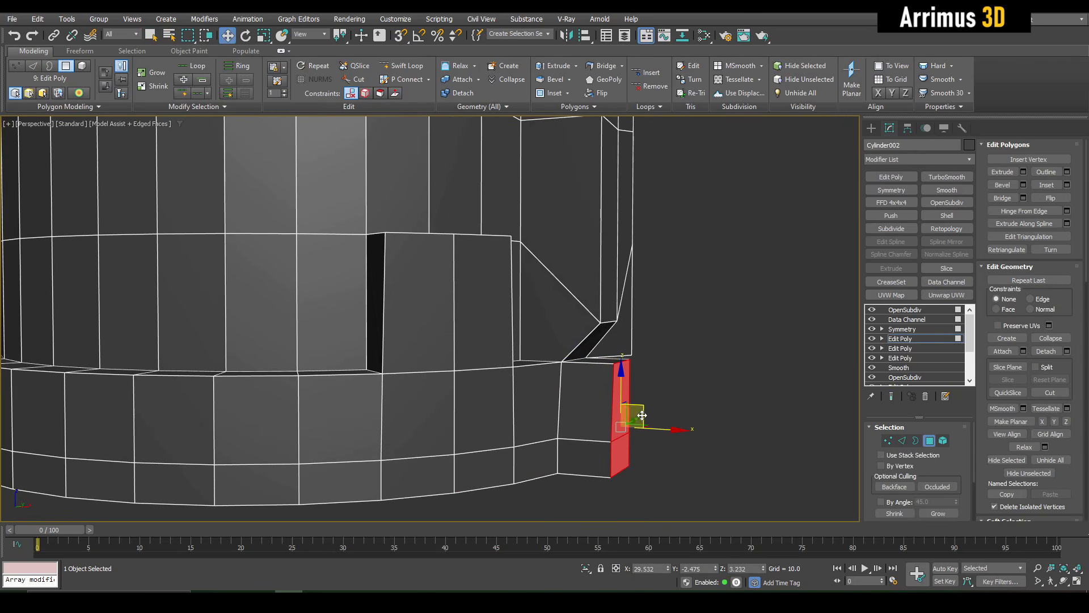
Convert the extruded flange faces to vertices and snap them along X to the strip's outer vertex above
left_click(889, 441)
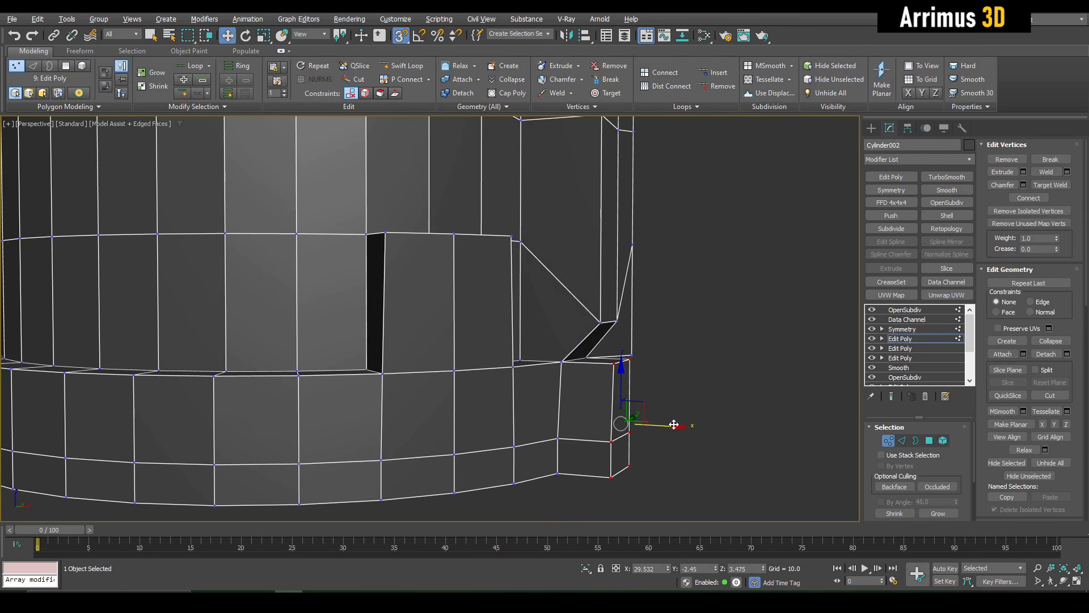
left_click_drag(674, 425, 618, 319)
key("s")
Delete the polygons between the strip's lower end and the top of the extruded flange block
middle_click_drag(613, 388, 597, 318)
scroll(596, 310, "up", 3)
key("4")
key("q")
left_click(591, 288)
key("Delete")
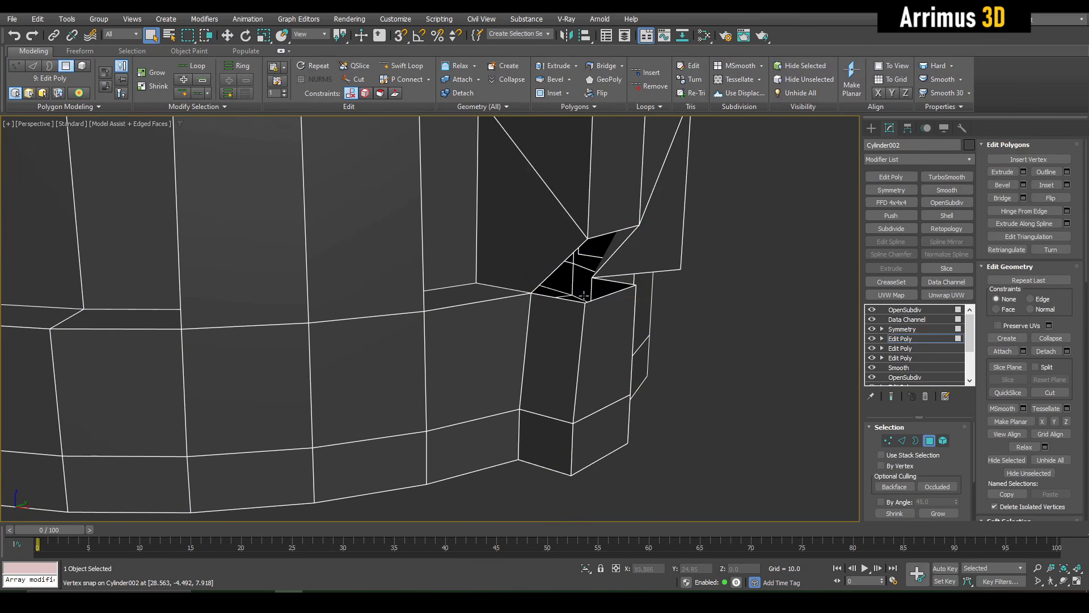
Target weld the flange block's two upper outer vertices to the strip's lower vertices above them
key("1")
left_click(589, 239)
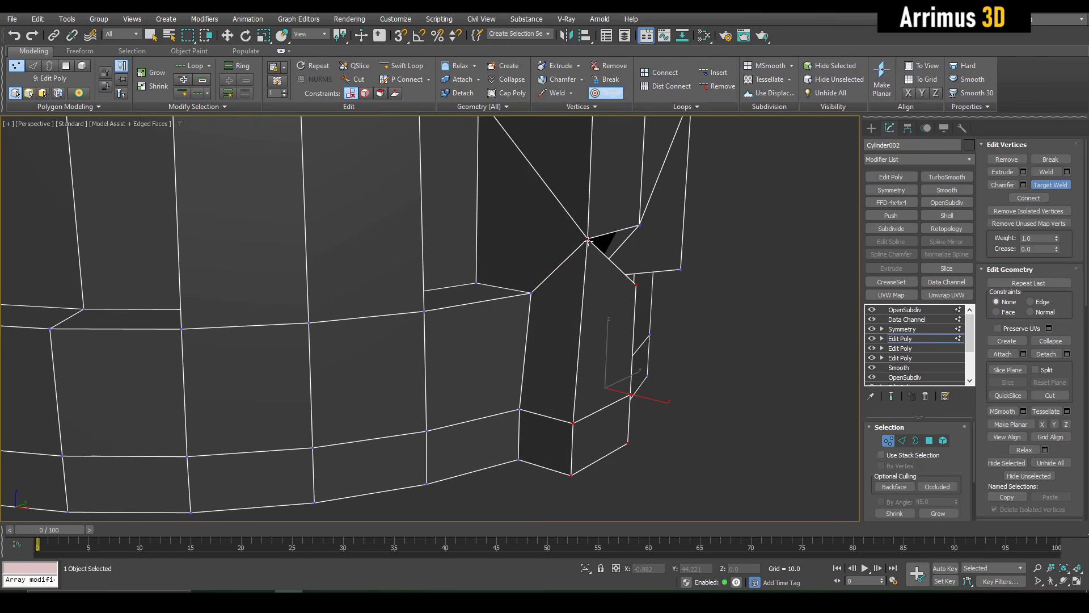
left_click(640, 226)
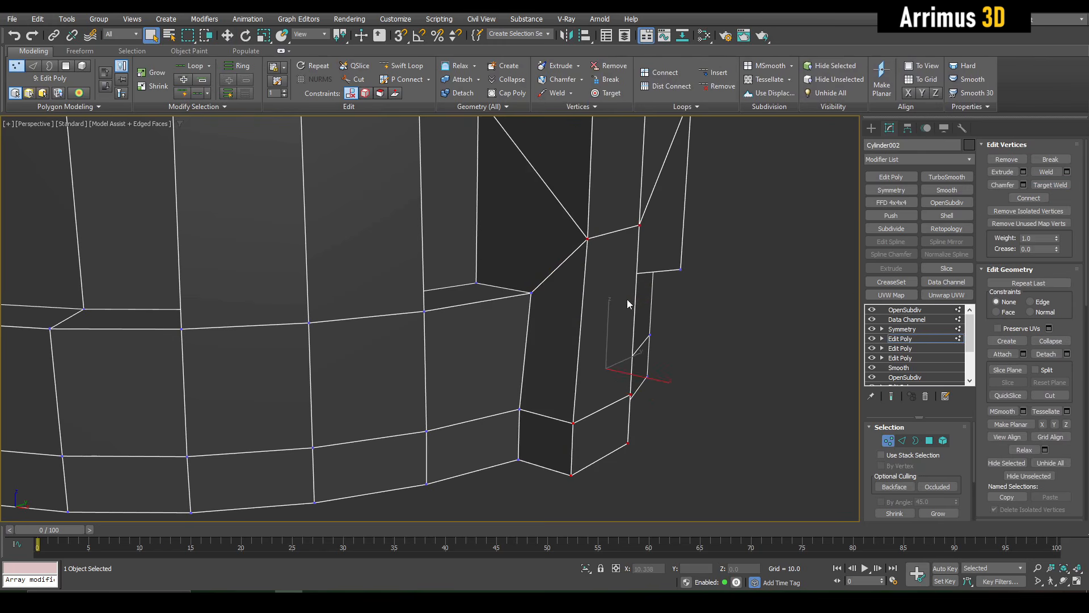
Raise the flange block's middle and bottom outer horizontal edges along Z, one after the other
key("2")
key("w")
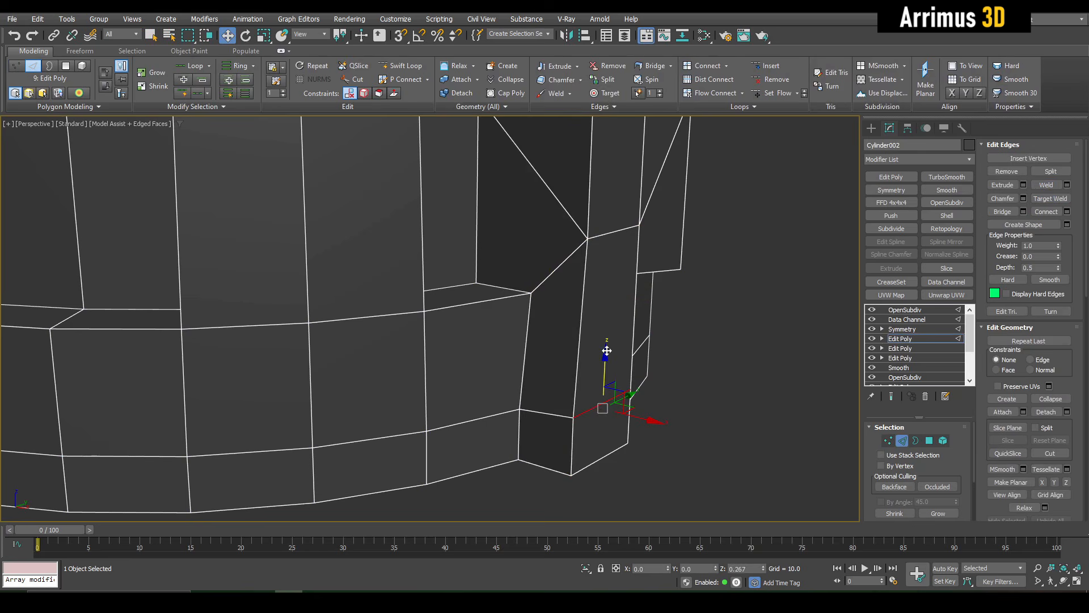
left_click_drag(618, 310, 617, 310)
left_click(608, 455)
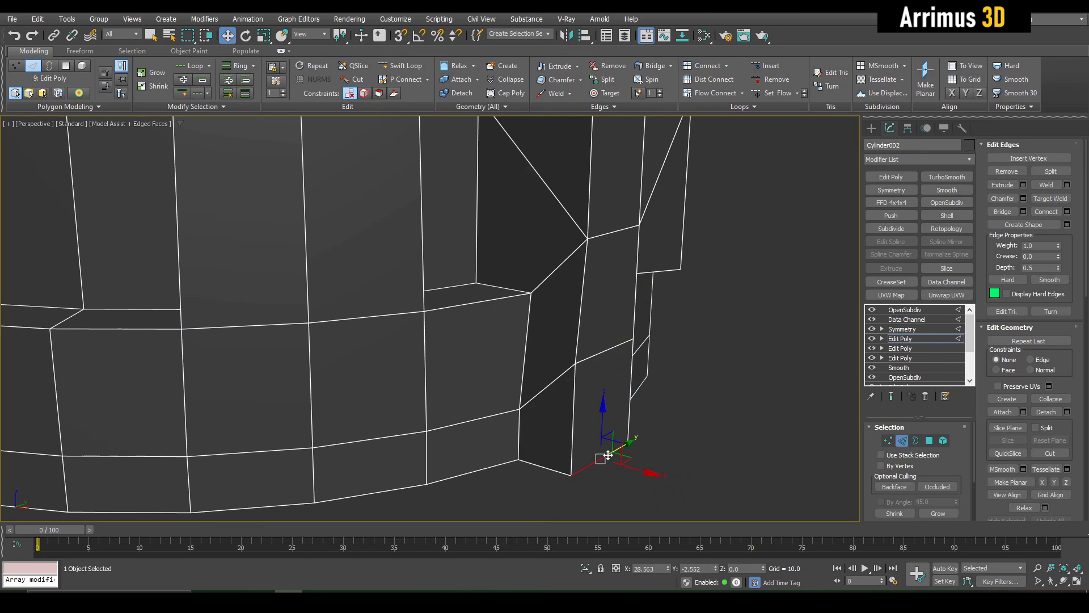
middle_click_drag(610, 433, 610, 415, "alt")
left_click_drag(605, 410, 609, 368)
key("q")
mouse_move(610, 368)
middle_mouse_down("alt")
mouse_move(634, 389)
mouse_move(623, 380)
middle_mouse_up("alt")
scroll(623, 380, "down", 4)
key("4")
left_click(561, 304)
key("w")
middle_click_drag(561, 305, 497, 371, "alt")
key("q")
key("ctrl+z")
Select the side strip's narrow side polygons by angle at 45, leaving out the adjoining flange-top polygon
key("w")
middle_click_drag(578, 391, 556, 372, "alt")
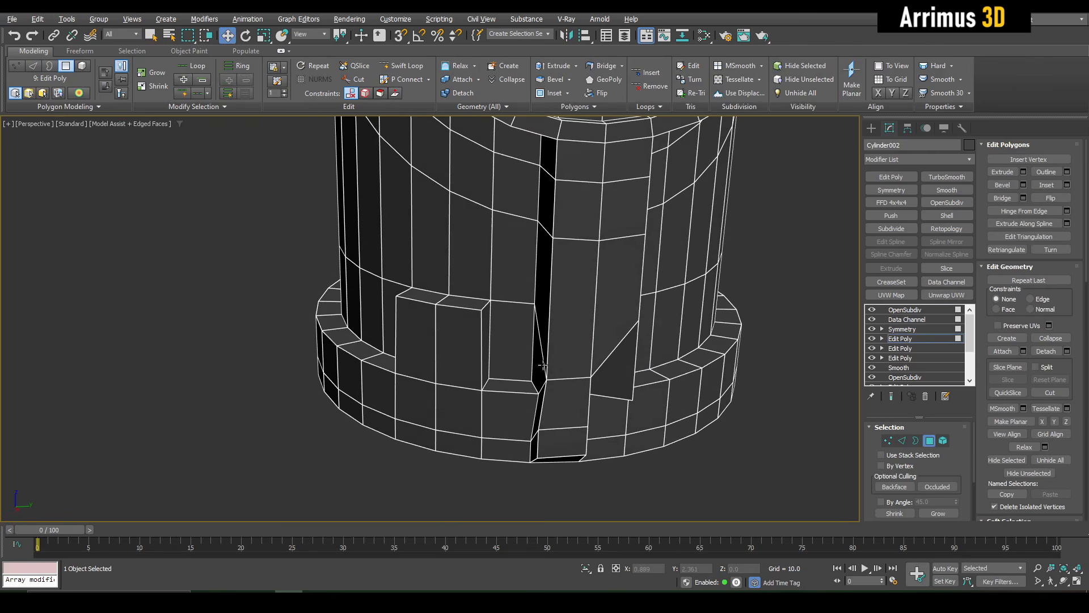
left_click(543, 365)
key("Delete")
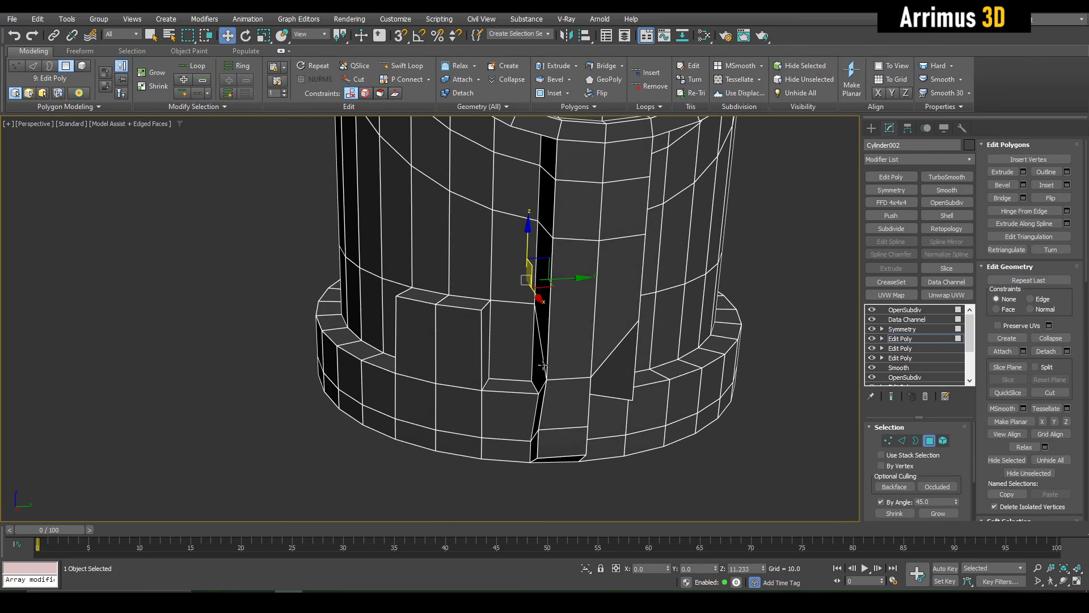
key("ctrl+z")
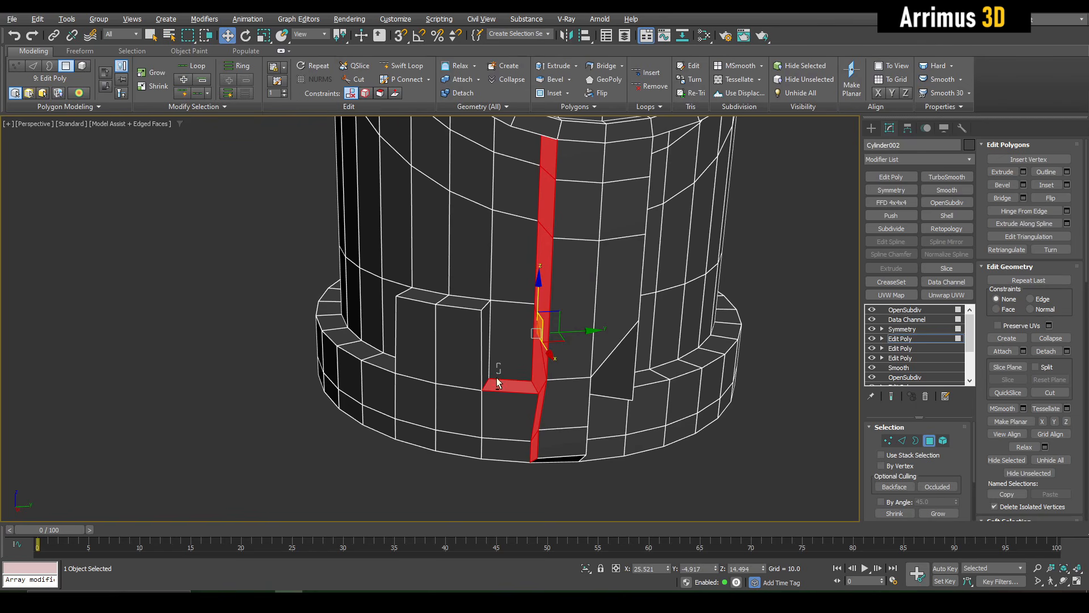
left_click(497, 382, "alt")
middle_click_drag(505, 318, 547, 251, "alt")
key("q")
Check the smoothed side strip and flange with the end result shown and the edges hidden
left_click(891, 396)
key("F4")
key("4")
scroll(545, 321, "down", 4)
middle_click_drag(502, 321, 513, 295, "alt")
scroll(532, 336, "up", 3)
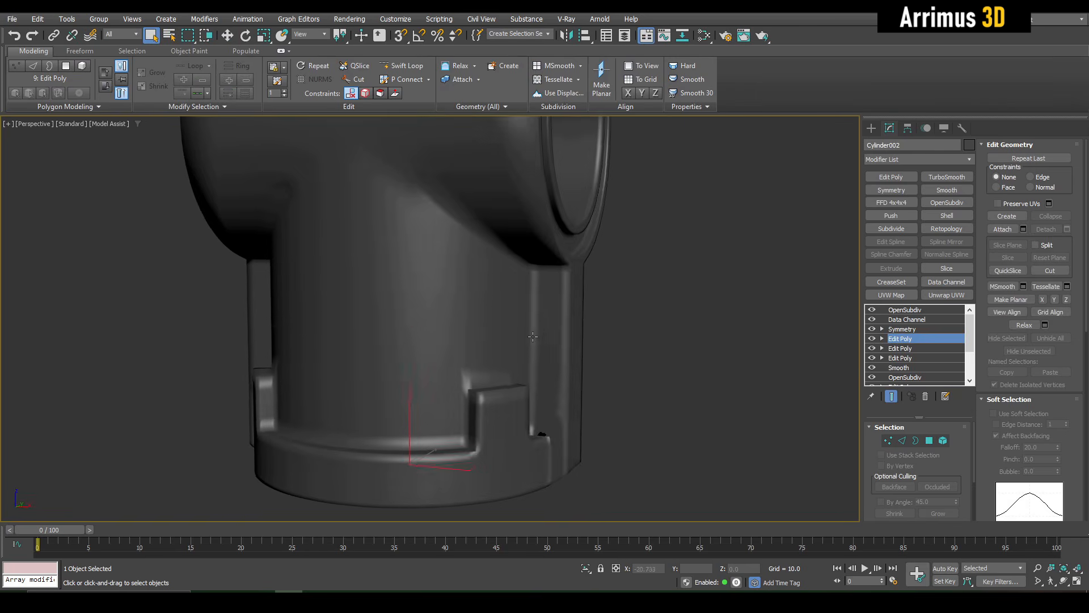
scroll(533, 337, "down", 4)
middle_click_drag(532, 337, 589, 342)
key("F4")
Add an Edit Poly modifier and set the X position of the edge loop above the pipe junction's peak to 0
left_click(891, 177)
key("1")
middle_click_drag(493, 301, 519, 291, "alt")
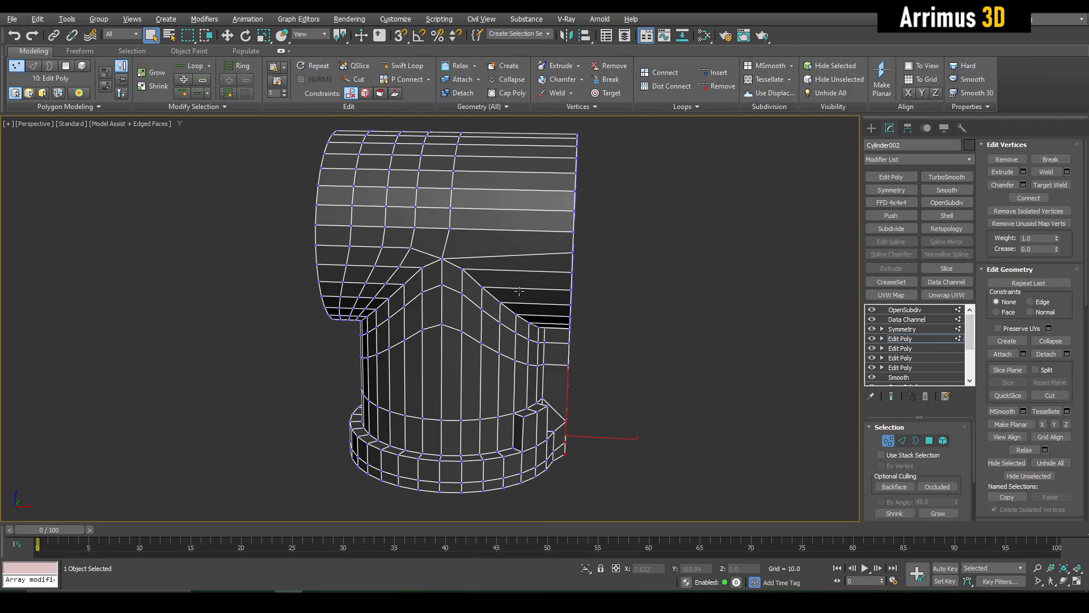
scroll(484, 255, "up", 5)
key("2")
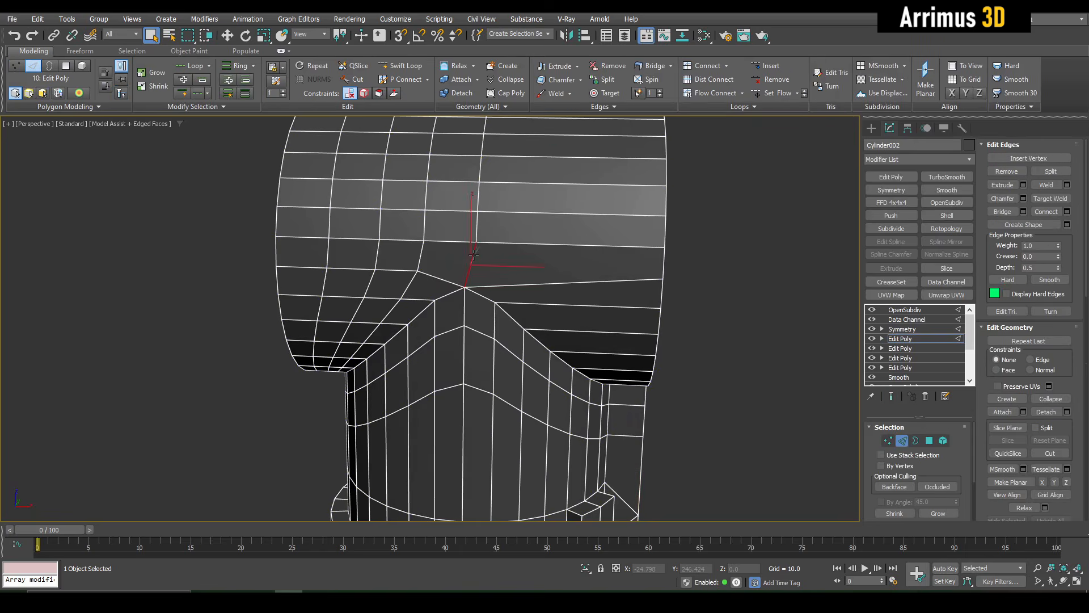
key("w")
scroll(500, 244, "down", 5)
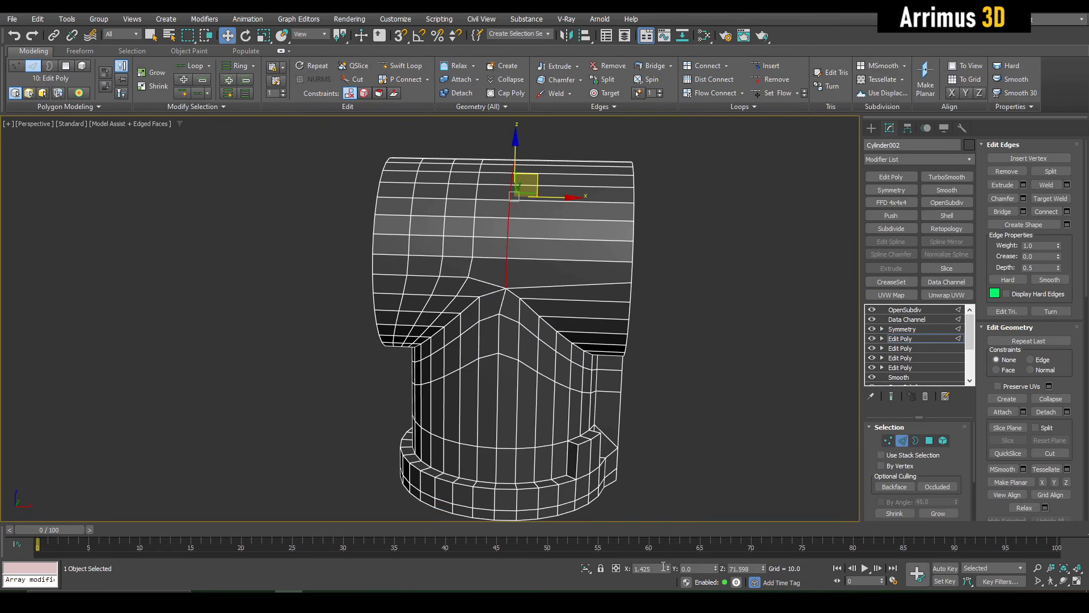
right_click(668, 569)
Check the smoothed fitting with the edges hidden and add another Edit Poly modifier for the next detail
key("q")
key("F4")
key("grave")
key("2")
middle_click_drag(600, 279, 606, 283)
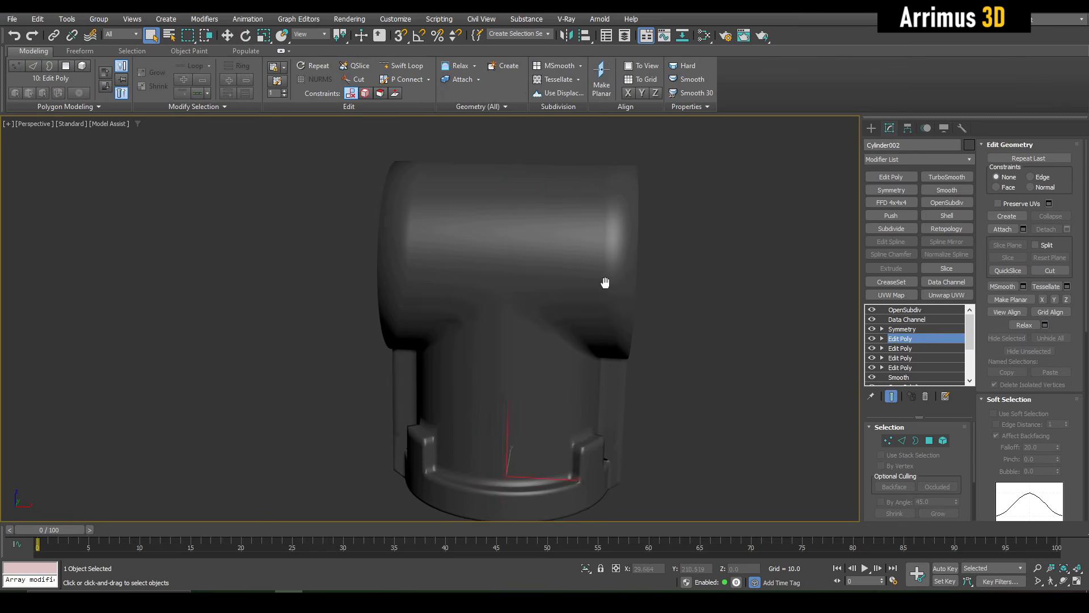
scroll(605, 280, "down", 2)
key("shift+e")
scroll(578, 304, "up", 4)
key("1")
scroll(580, 270, "down", 2)
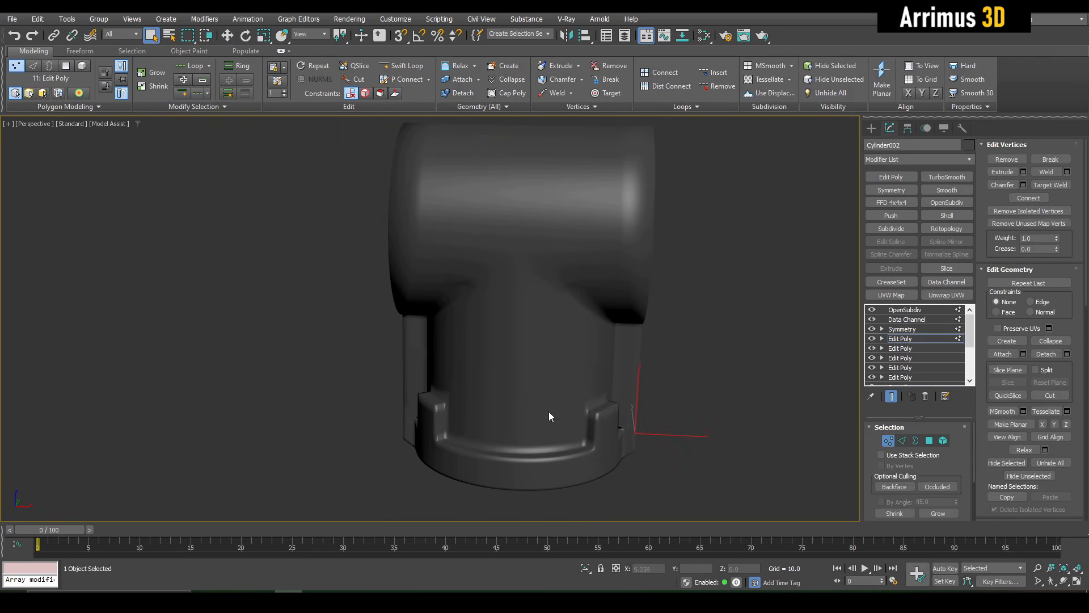
middle_click_drag(548, 436, 542, 468)
key("F4")
key("grave")
middle_click_drag(548, 291, 546, 347)
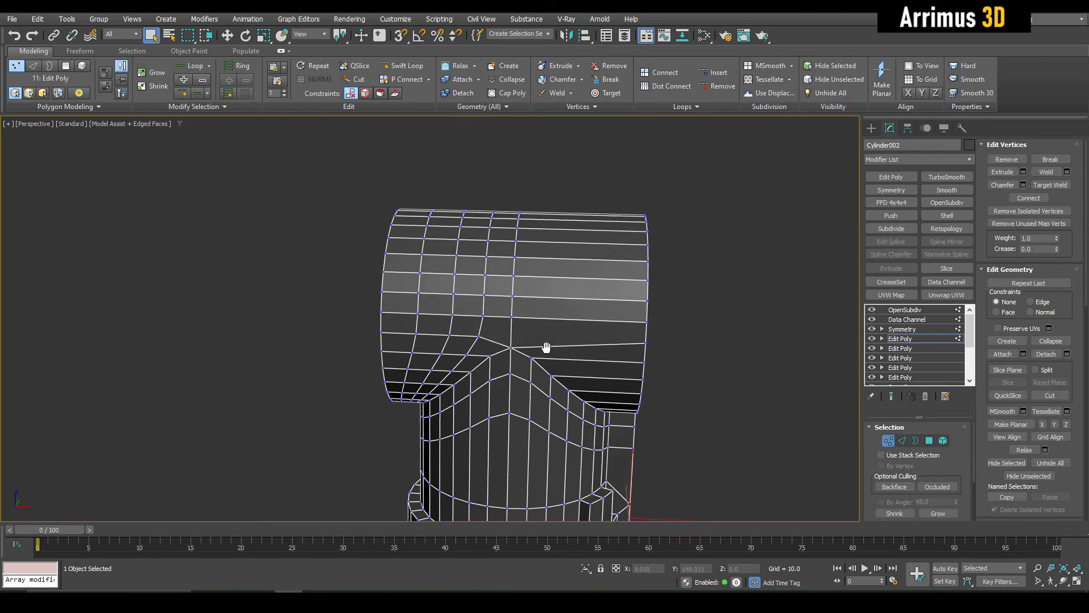
Insert an edge loop around the horizontal pipe just beside its centre loop, on the open-ended side
scroll(547, 294, "up", 3)
key("w")
key("2")
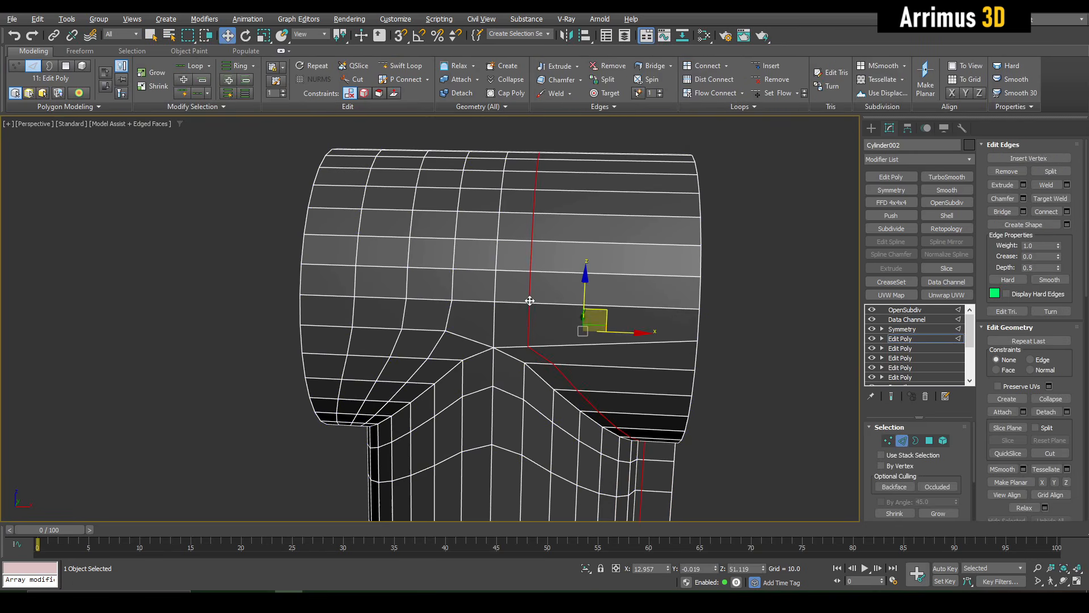
Remove the new loop's edges below the pipe junction and connect its loose end to the junction vertex beneath it
key("q")
key("alt+x")
middle_click_drag(557, 282, 561, 254, "alt")
left_click_drag(611, 320, 615, 323)
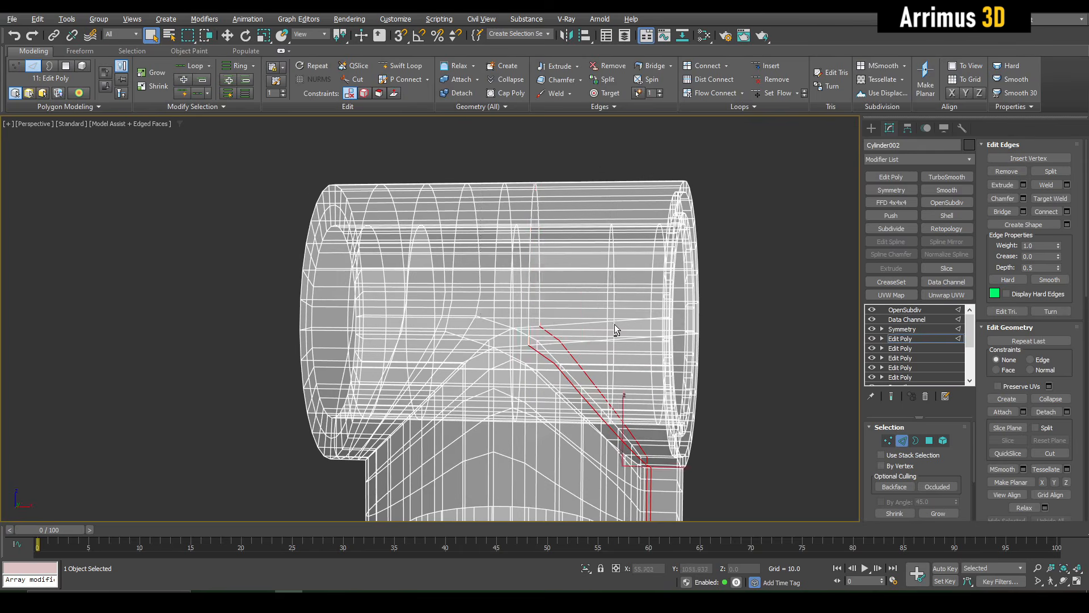
key("alt+x")
left_click(1008, 172)
scroll(511, 363, "up", 2)
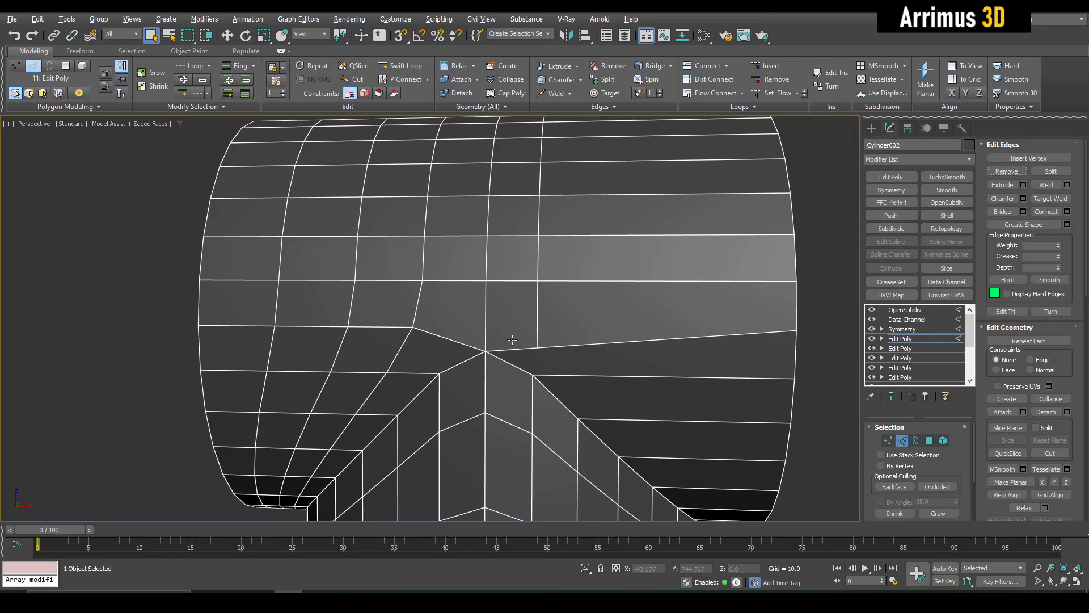
key("1")
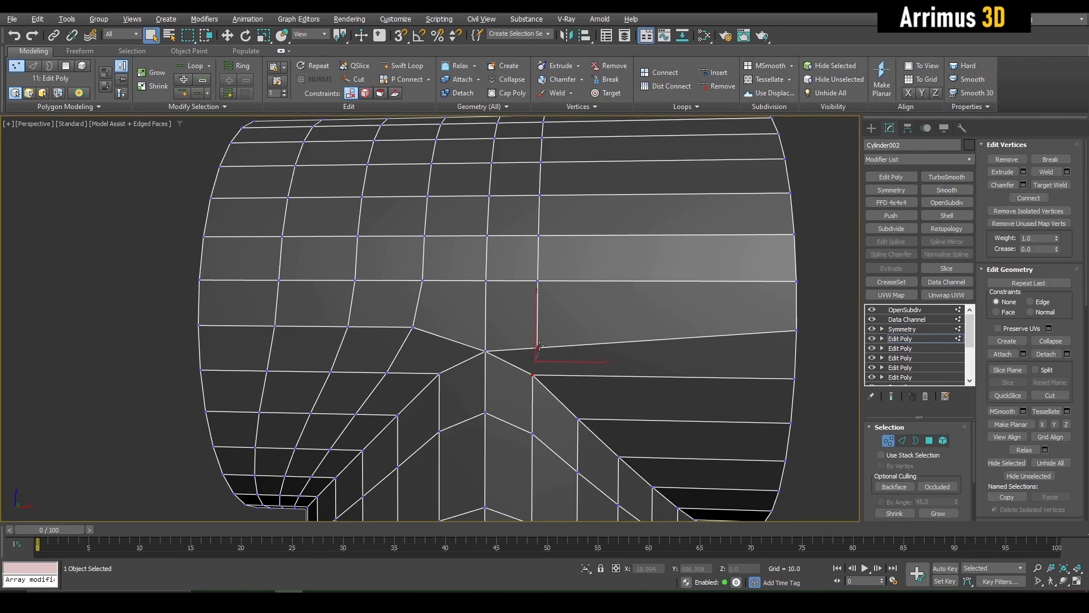
scroll(527, 340, "down", 5)
Select the narrow central band of polygons running from the flange up the vertical pipe and around the horizontal pipe
key("4")
middle_click_drag(528, 318, 503, 358, "alt")
scroll(497, 386, "up", 2)
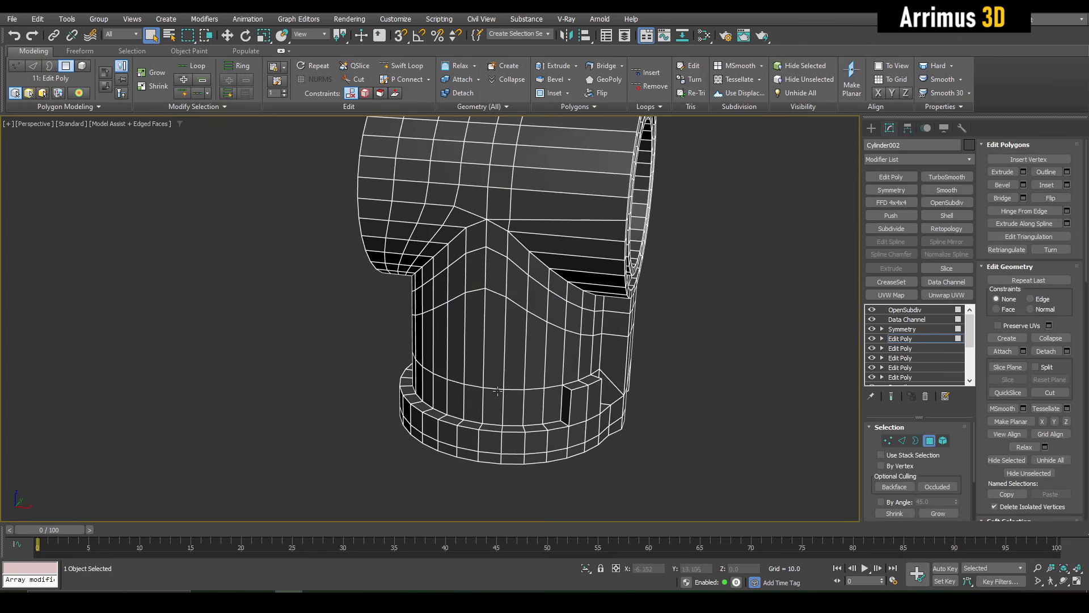
left_click(496, 398)
left_click(501, 169)
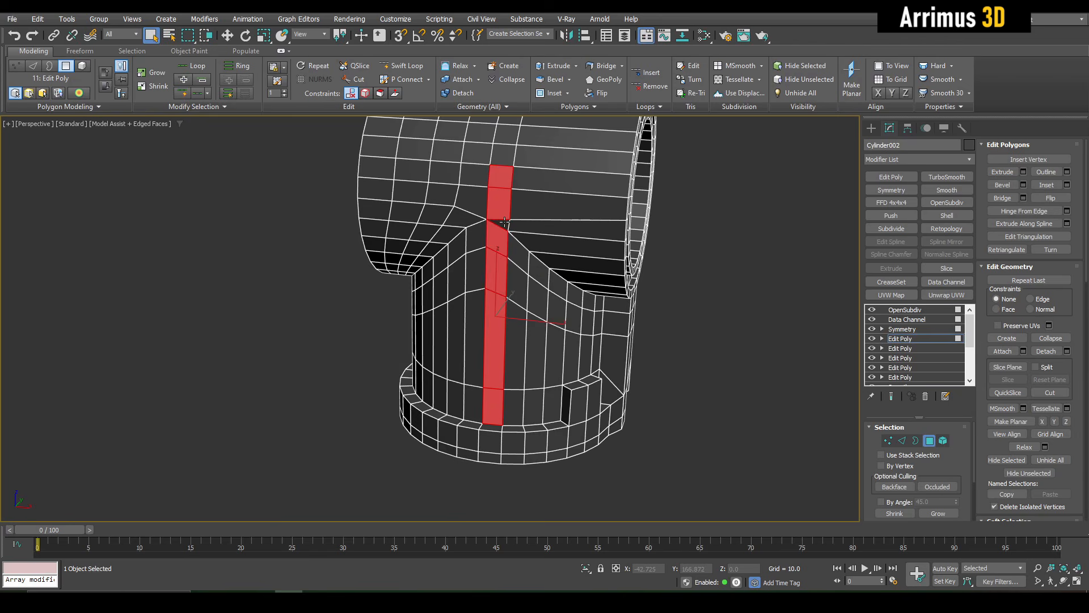
middle_click_drag(505, 221, 497, 324, "alt")
left_click(523, 186)
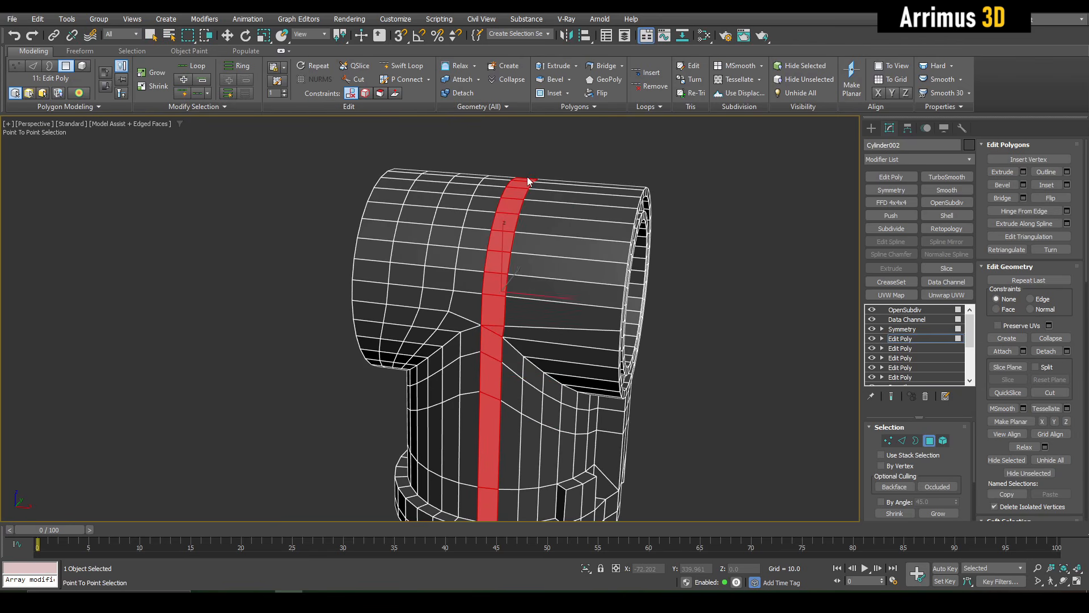
right_click(528, 181)
middle_click_drag(653, 261, 615, 227, "alt")
scroll(583, 265, "up", 3)
left_click(529, 247, "ctrl")
left_click(555, 247, "ctrl")
Bevel the selected central band by Local Normal with a height of 2.42
scroll(558, 272, "down", 4)
middle_click_drag(559, 269, 507, 266, "alt")
scroll(533, 329, "up", 4)
middle_click_drag(567, 386, 644, 295)
key("ctrl+shift+b")
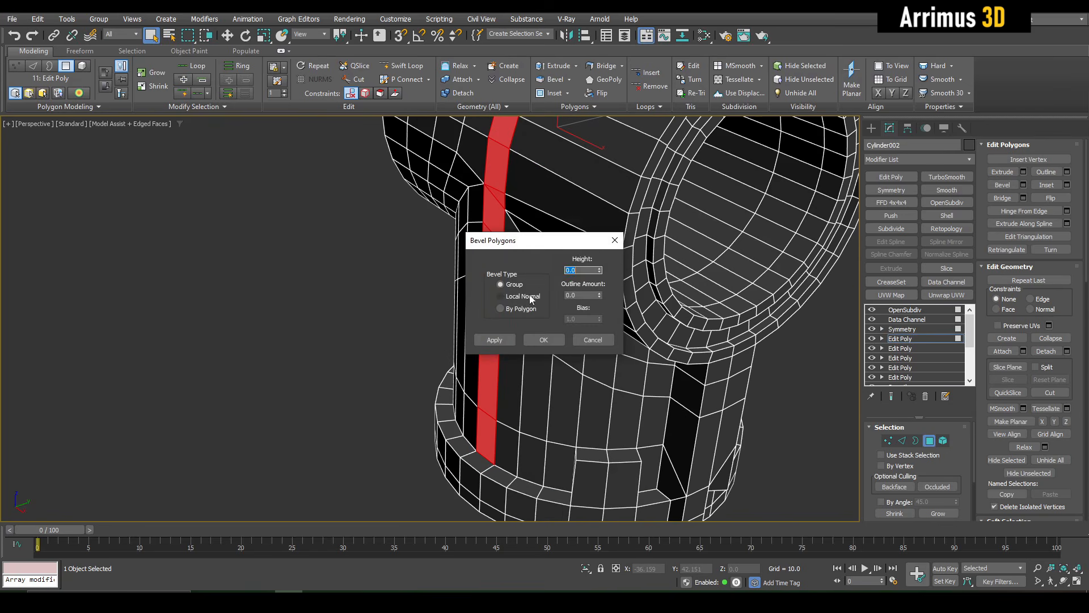
left_click_drag(599, 271, 631, 134)
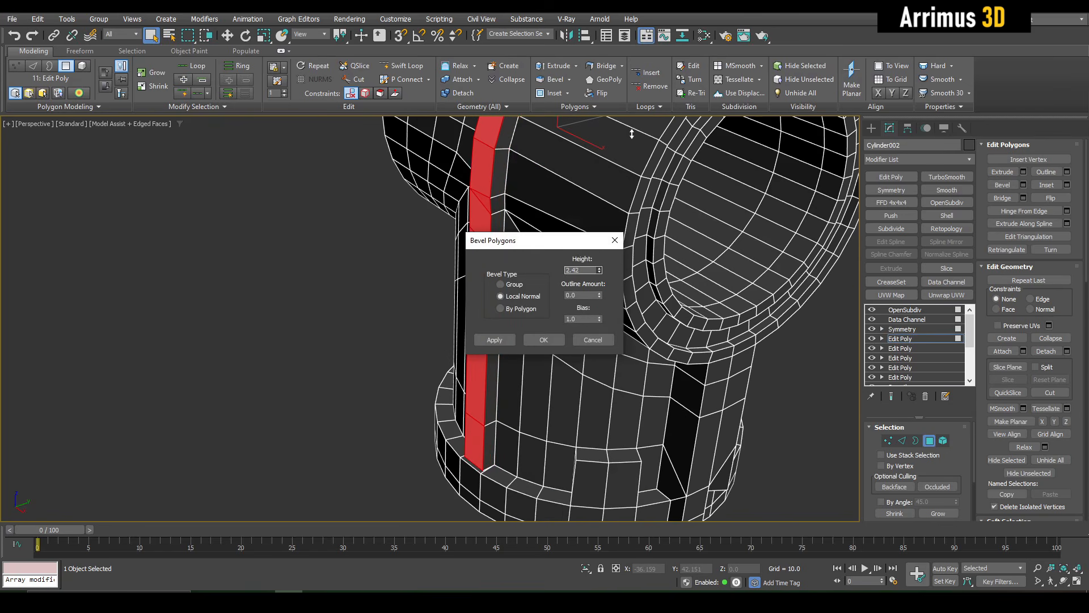
left_click(544, 339)
Delete the polygon closing the raised central strip's lower end above the flange
scroll(500, 384, "up", 5)
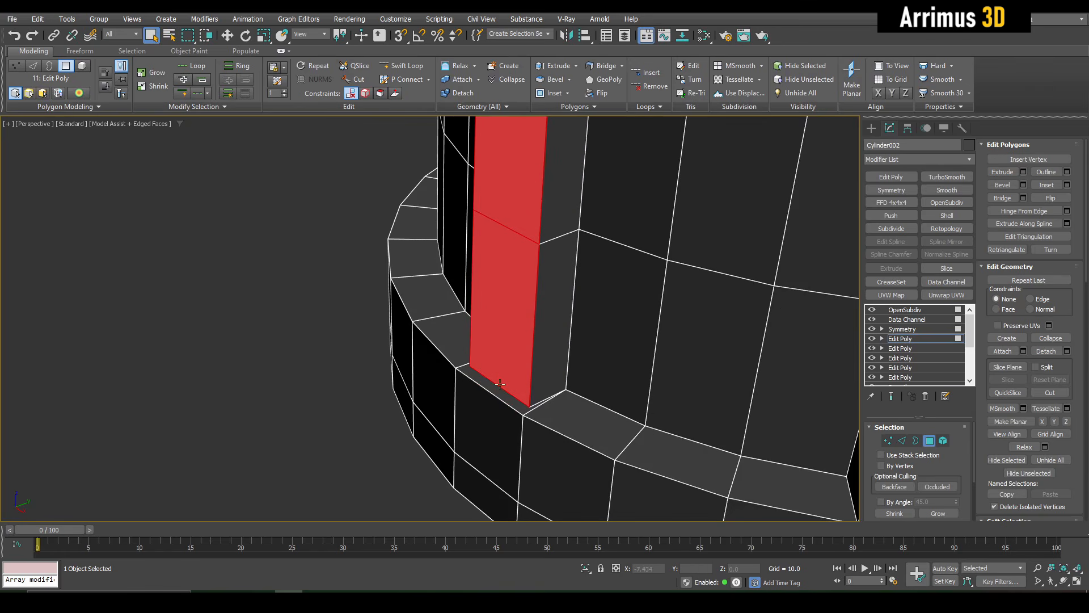
left_click(501, 386)
scroll(503, 401, "up", 4)
key("Delete")
middle_click_drag(503, 402, 537, 353, "alt")
key("2")
Target weld the central strip's two lower outer vertices to the flange's upper rim vertices beside them
scroll(545, 366, "down", 5)
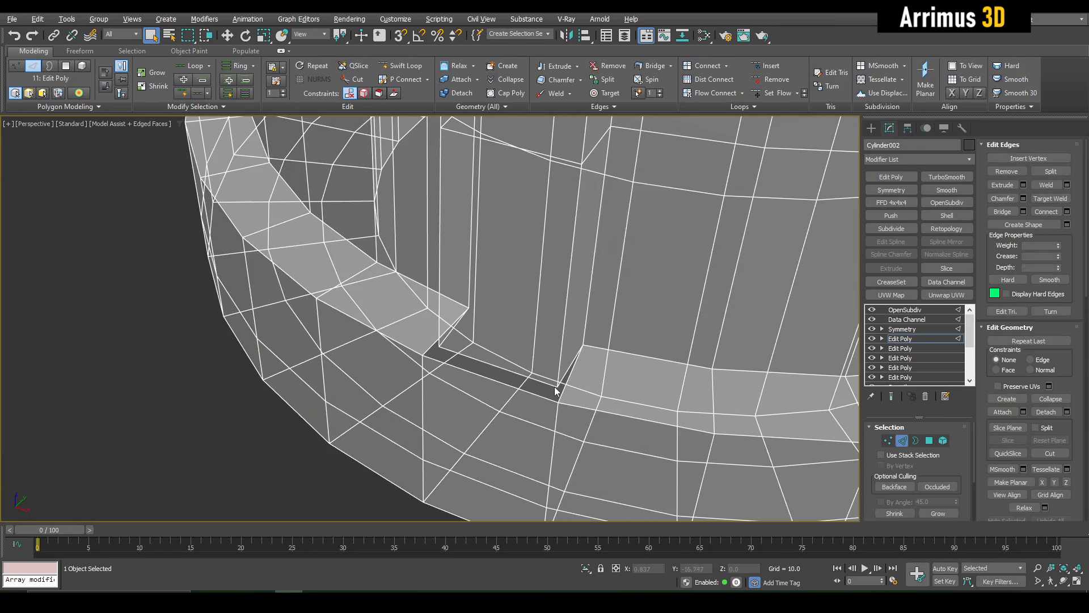
key("1")
key("alt+x")
left_click(555, 386)
left_click(559, 402)
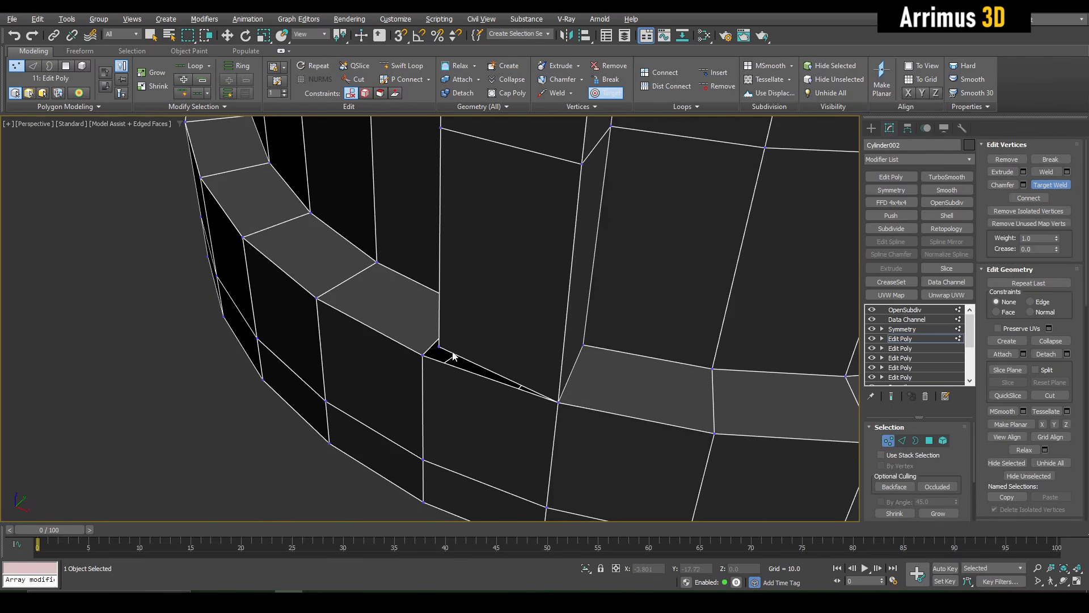
left_click(424, 355)
right_click(427, 357)
Examine the smoothed shape of the raised central strip where it crosses the pipe junction
scroll(454, 363, "down", 8)
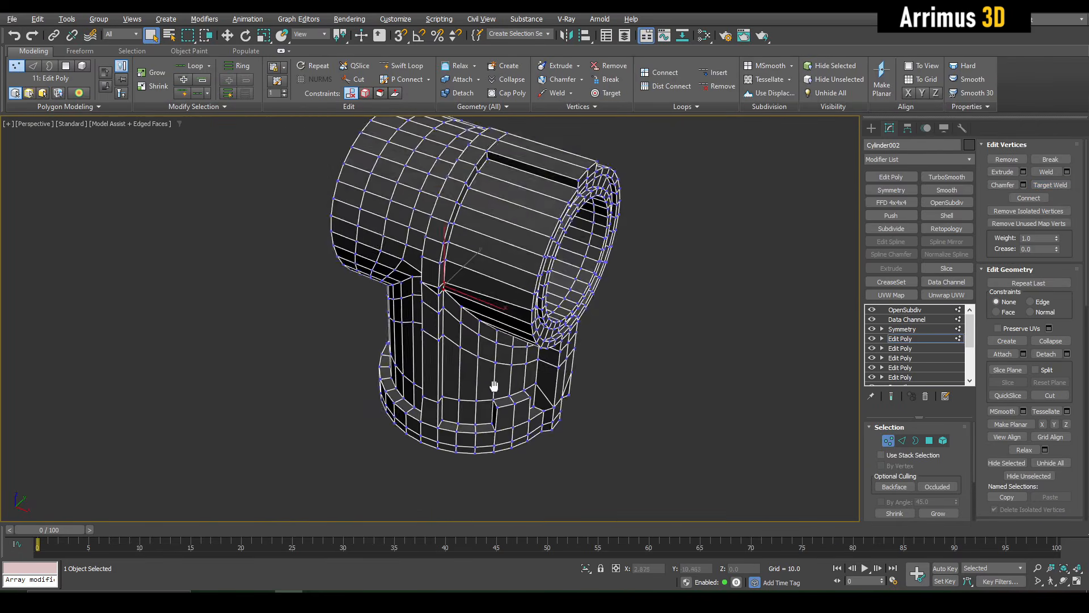
middle_click_drag(493, 384, 482, 414)
key("F4")
key("1")
mouse_move(448, 335)
middle_mouse_down("alt")
mouse_move(496, 288)
mouse_move(479, 286)
mouse_move(473, 269)
mouse_move(482, 241)
middle_mouse_up("alt")
scroll(495, 288, "up", 5)
key("F4")
Select the central strip's narrow side polygons by angle at 45 and move them along X to widen the strip
key("4")
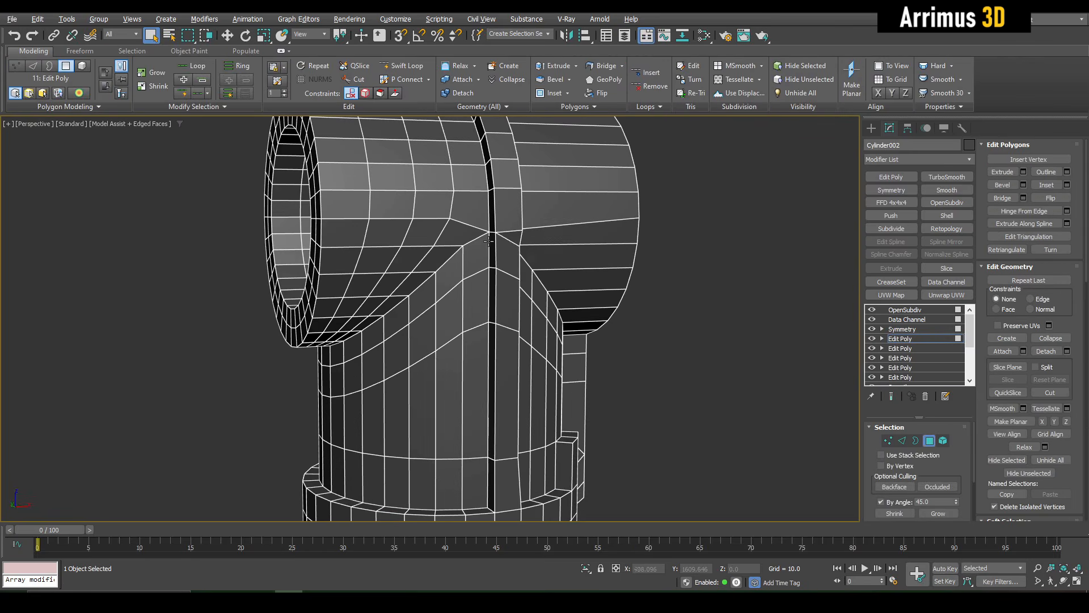
left_click(489, 242)
left_click(492, 242)
left_click(881, 502)
middle_click_drag(619, 352, 603, 398, "alt")
key("w")
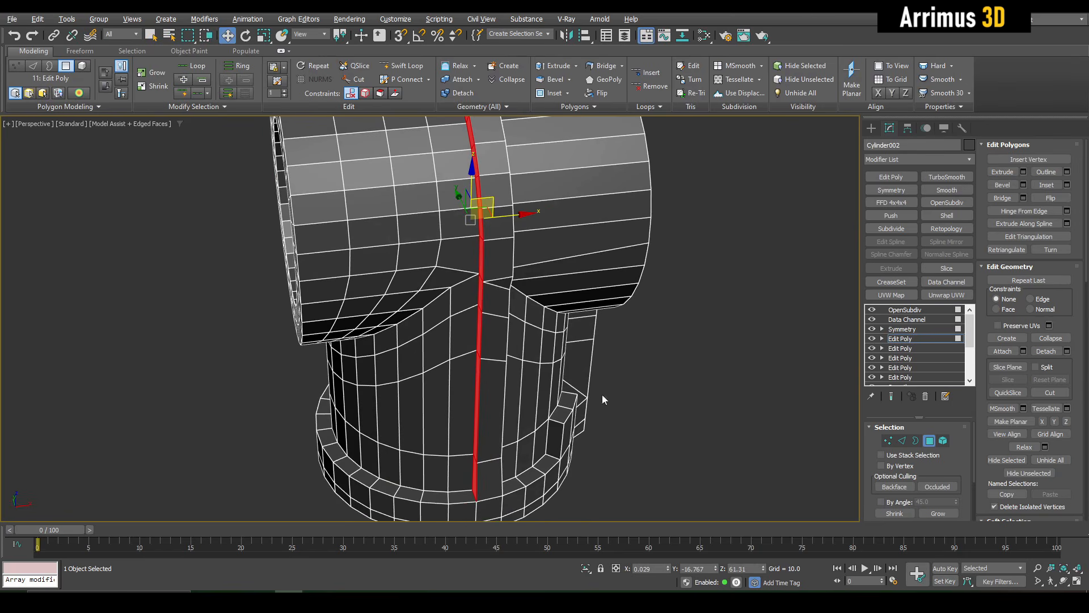
key("q")
Clear the polygon selection, check the smoothed widened strip, and add another Edit Poly modifier
left_click(696, 477)
key("F4")
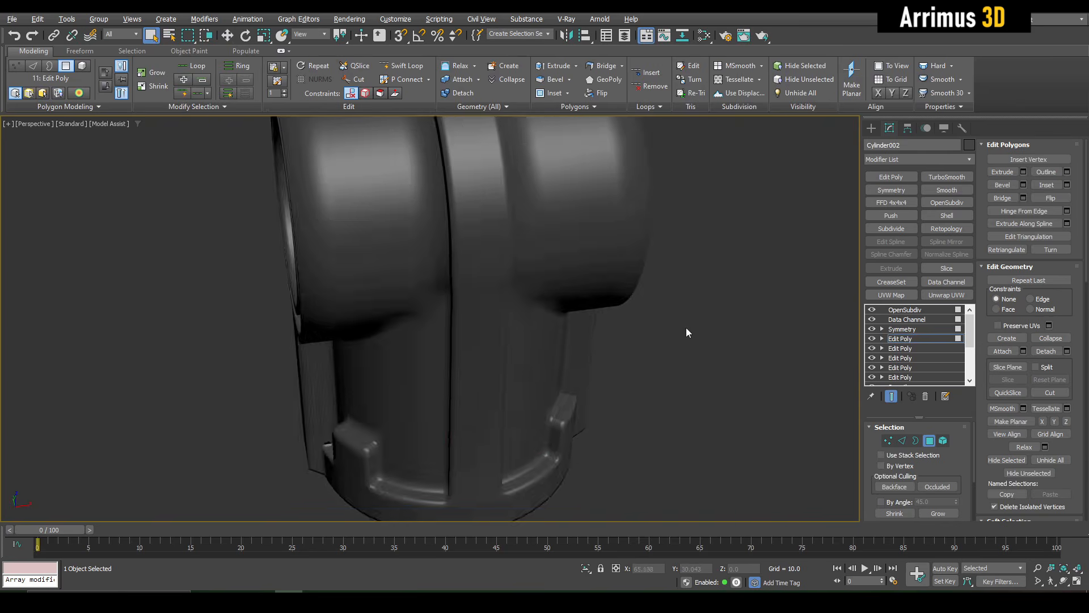
scroll(648, 370, "down", 5)
key("4")
middle_click_drag(686, 328, 646, 343, "alt")
scroll(657, 342, "up", 5)
middle_click_drag(620, 275, 548, 265, "alt")
key("F4")
Select the central strip's front polygons below the horizontal pipe, including the flange polygons beneath, and move them outward
key("4")
middle_click_drag(517, 385, 562, 289)
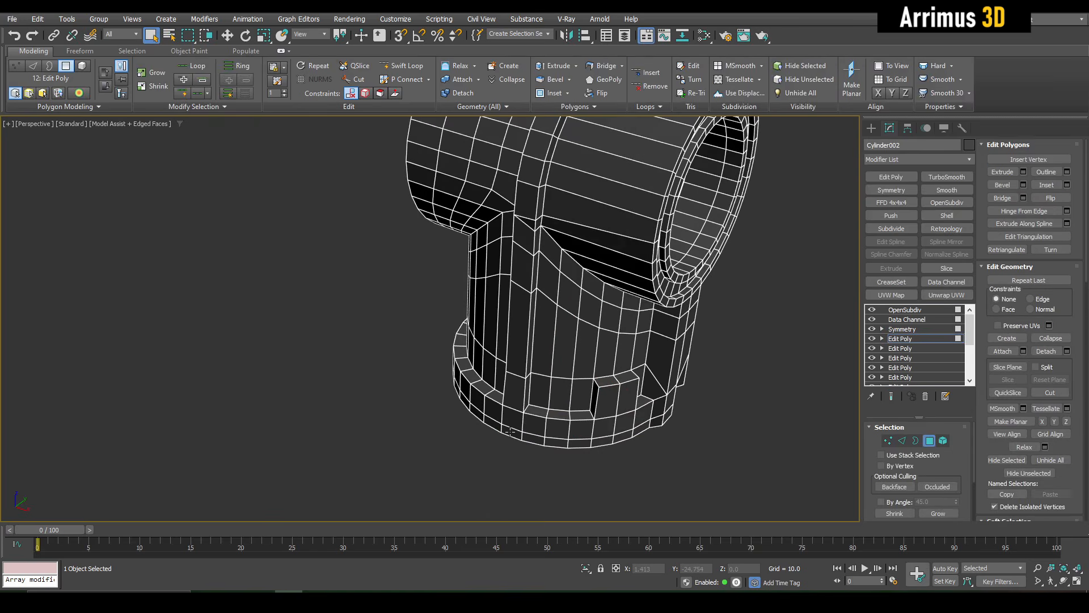
left_click(524, 283)
middle_click_drag(516, 323, 494, 333, "alt")
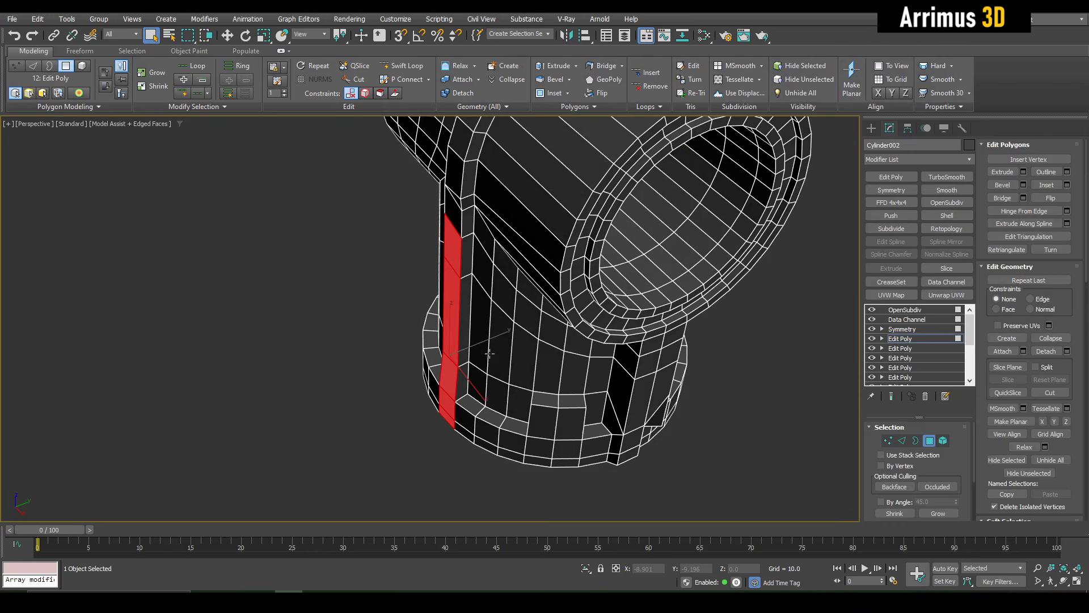
key("w")
key("F4")
left_click_drag(496, 338, 451, 352)
Examine the smoothed transition between the extended central strip and the base flange
scroll(452, 349, "down", 5)
middle_click_drag(452, 348, 497, 275, "alt")
key("F4")
scroll(470, 329, "up", 5)
key("F4")
key("F4")
scroll(501, 352, "up", 5)
Move the flange vertices beside the extended central strip outward in the XY plane to straighten the flange's outline
key("1")
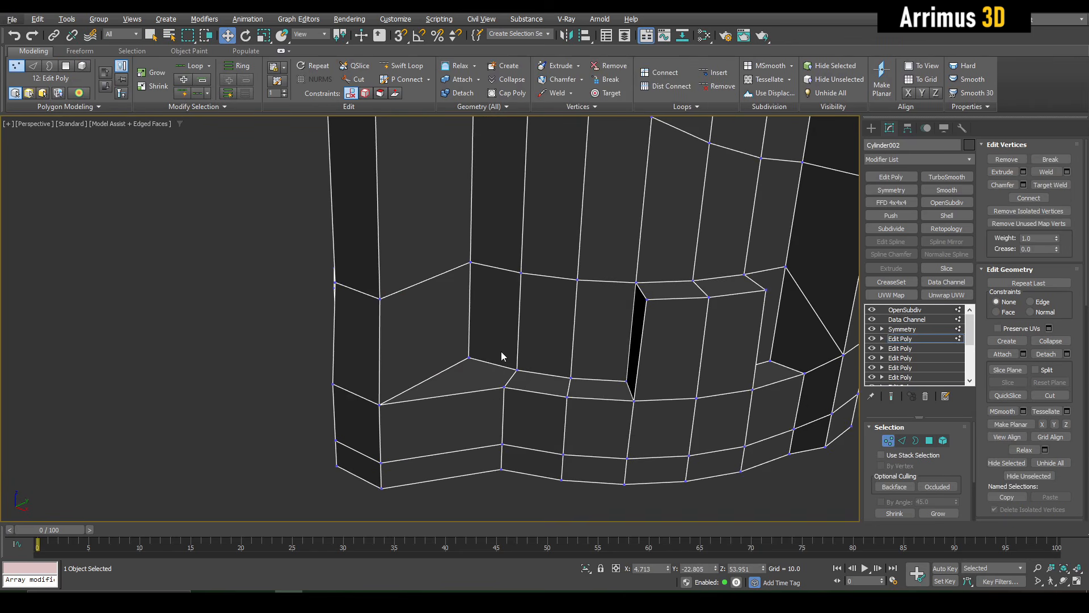
middle_click_drag(502, 413, 522, 346, "alt")
middle_click_drag(426, 299, 525, 386, "alt")
key("alt+x")
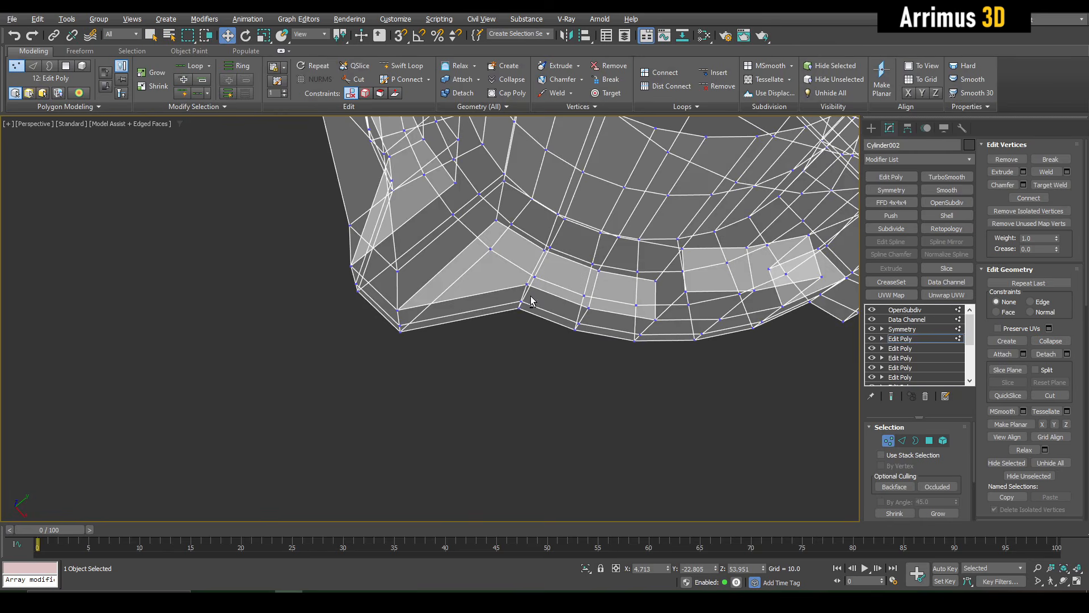
middle_click_drag(532, 321, 553, 309, "alt")
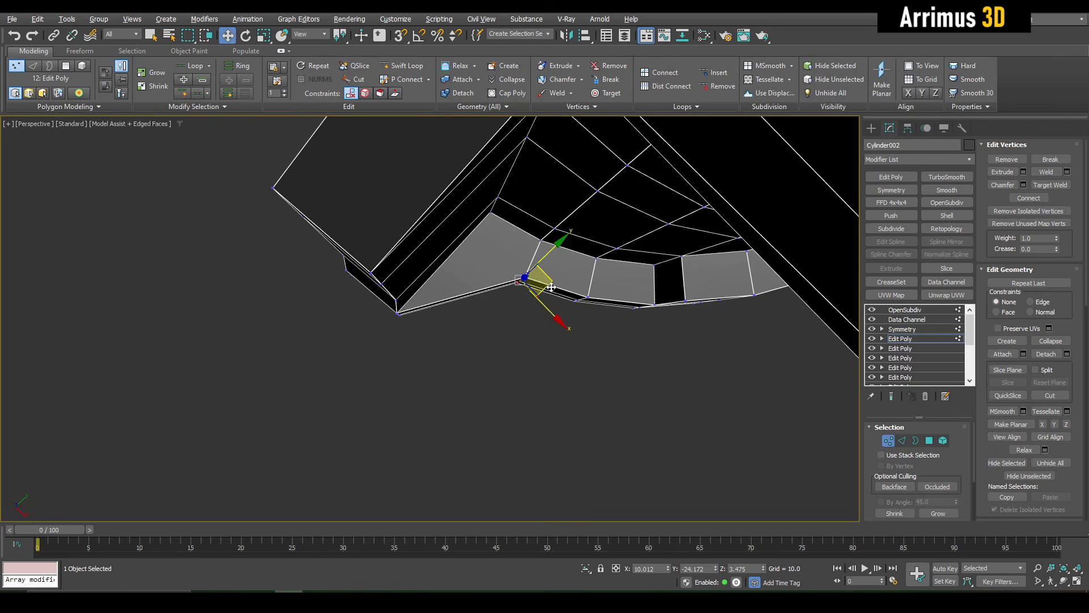
key("F4")
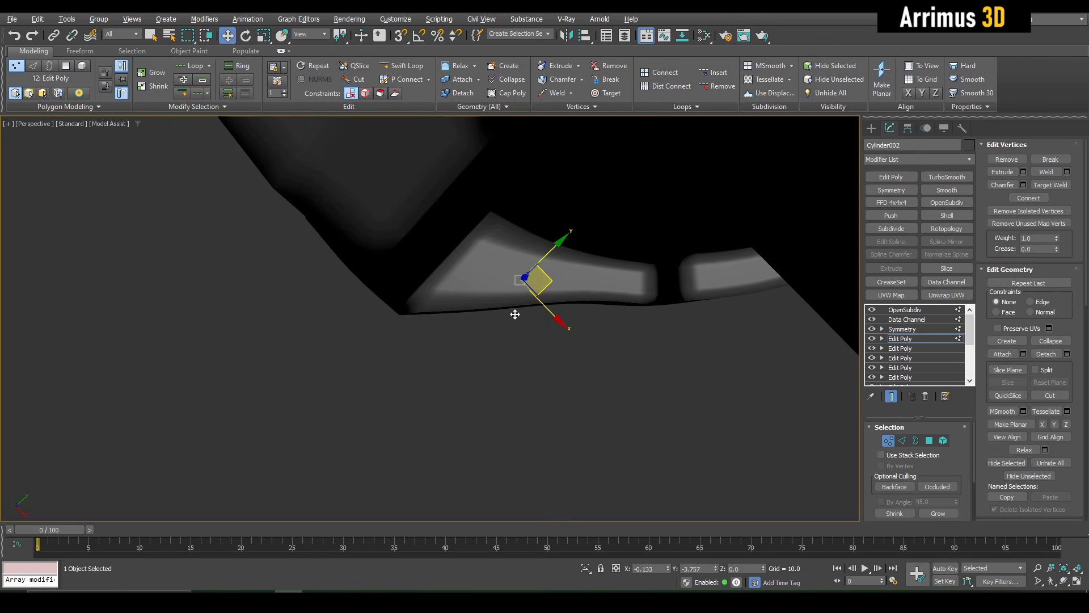
key("F4")
middle_click_drag(512, 313, 523, 380, "alt")
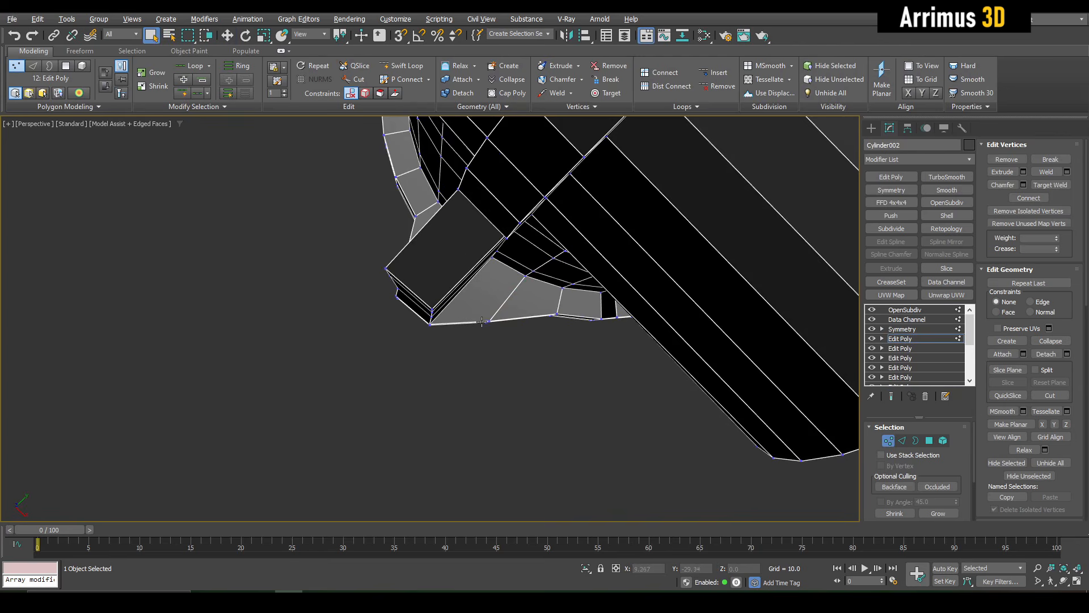
Clear the selection of the central strip's front polygons and examine the smoothed strip up to the horizontal pipe
key("4")
middle_click_drag(482, 322, 438, 334, "alt")
key("w")
key("q")
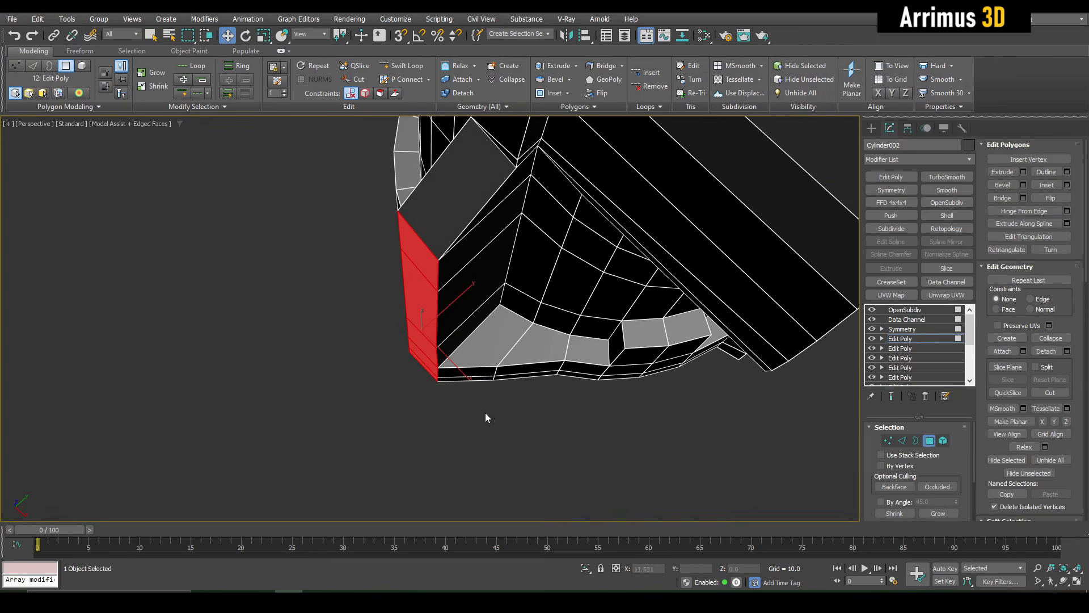
left_click(486, 418)
mouse_move(486, 417)
middle_mouse_down("alt")
mouse_move(476, 400)
mouse_move(516, 293)
middle_mouse_up("alt")
key("F4")
middle_click_drag(489, 178, 492, 342)
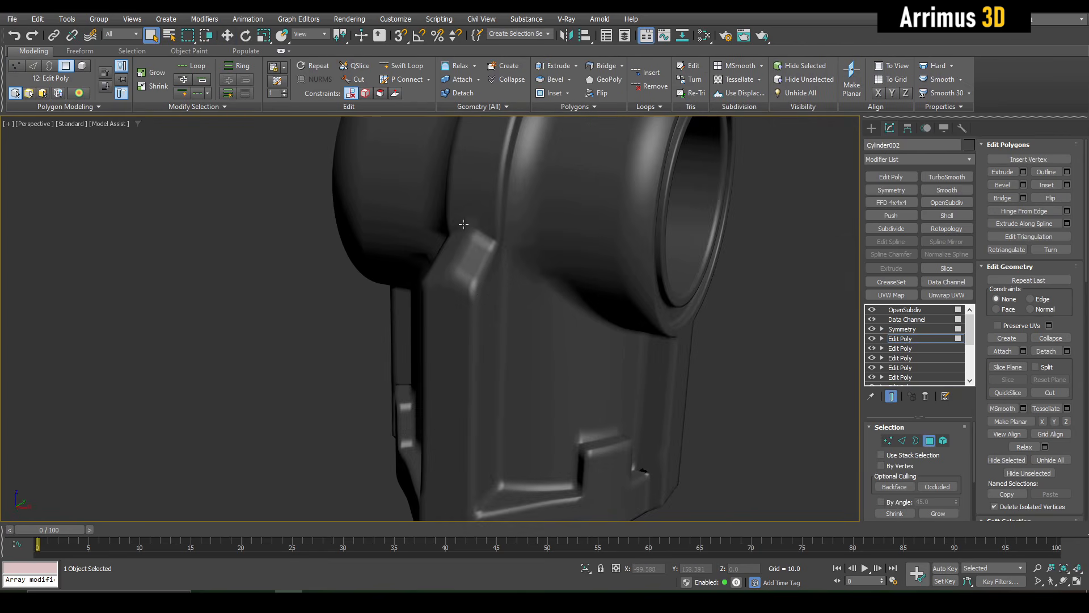
Level the upper and lower edges of the sloped face where the central strip meets the horizontal pipe
key("F4")
scroll(463, 225, "up", 3)
middle_click_drag(470, 258, 474, 271, "alt")
key("2")
left_click(502, 241)
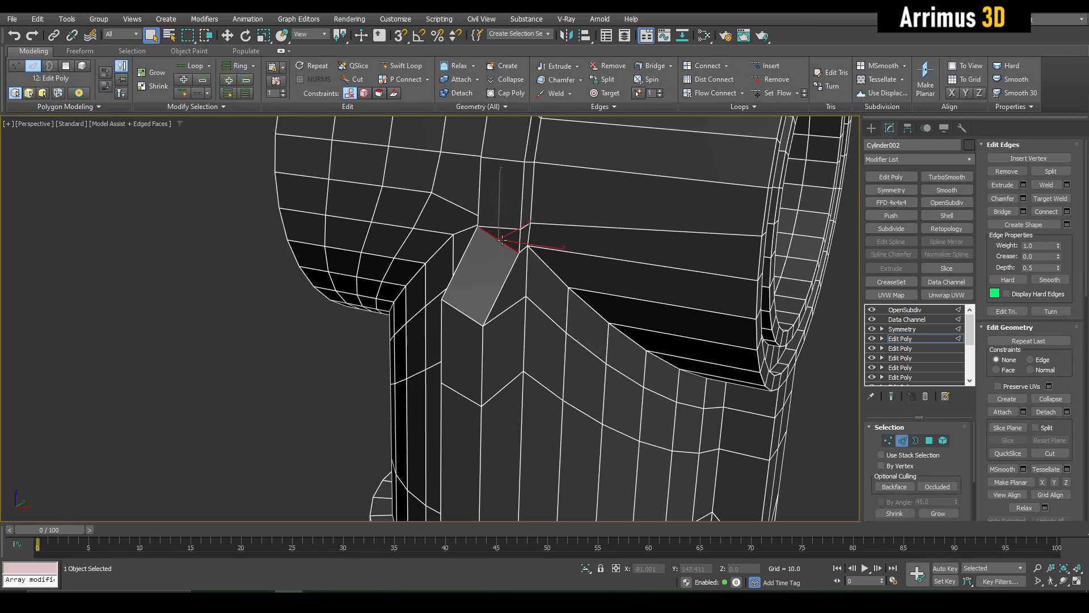
key(";")
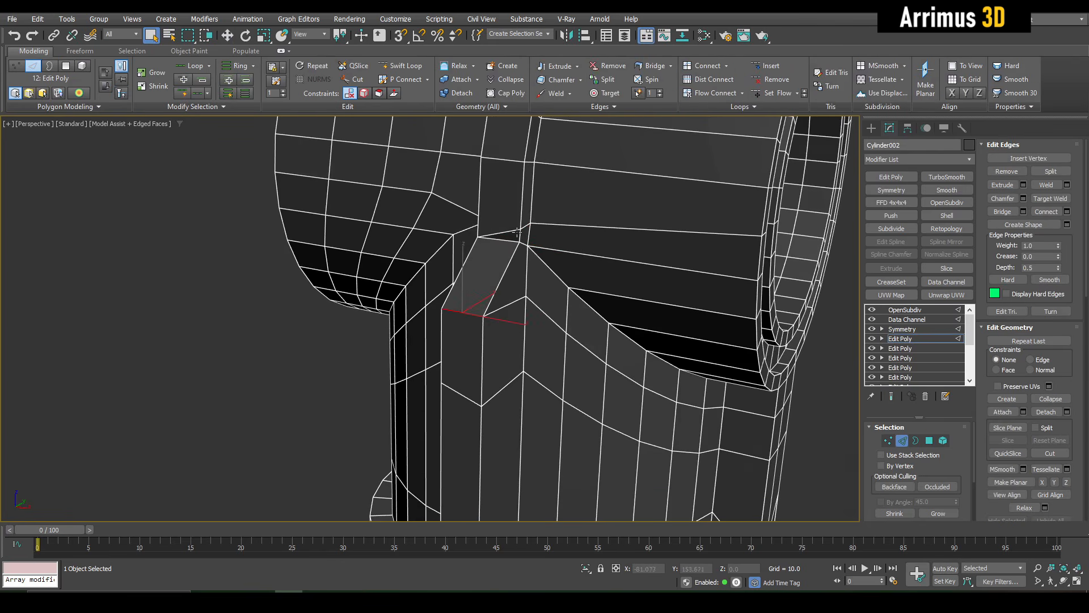
Cut a new edge across the strip just above the sloped face, adjust its height, and check the smoothed result
scroll(525, 241, "up", 3)
key("1")
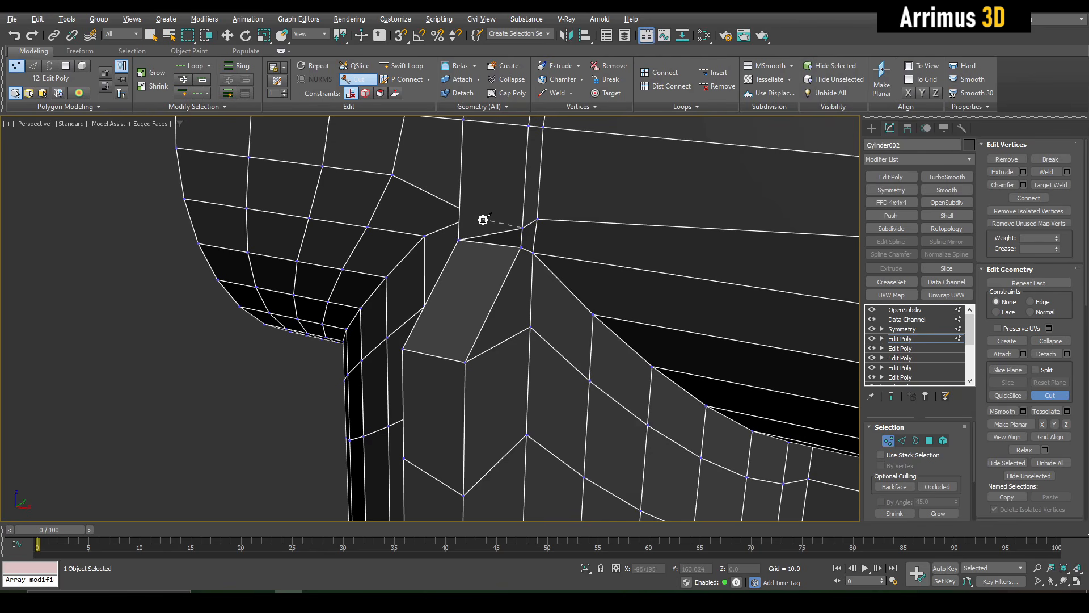
key("2")
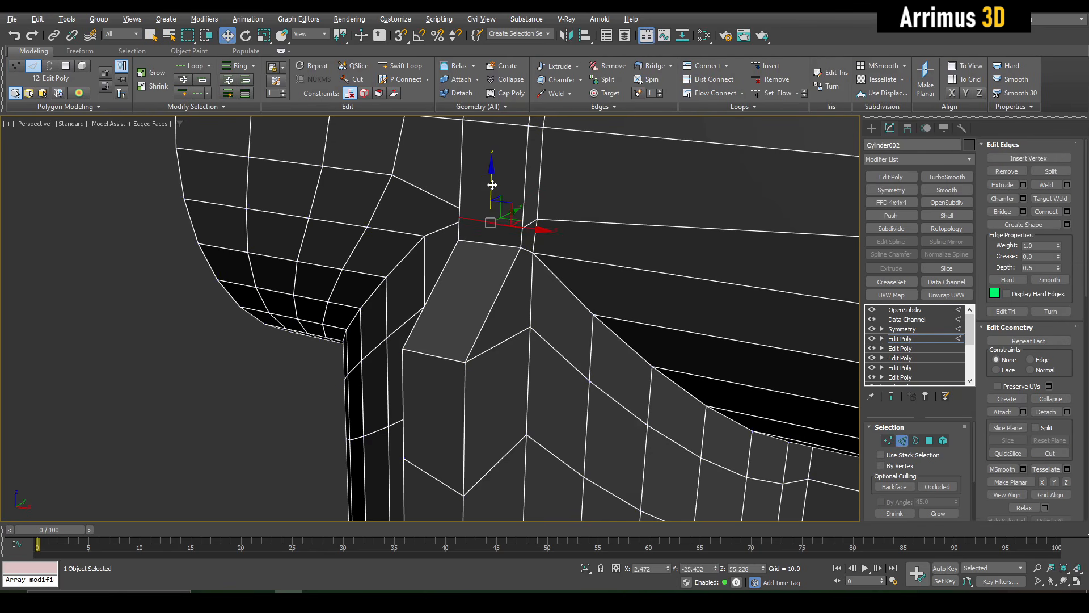
key("F4")
scroll(493, 229, "down", 5)
scroll(524, 267, "down", 3)
key("2")
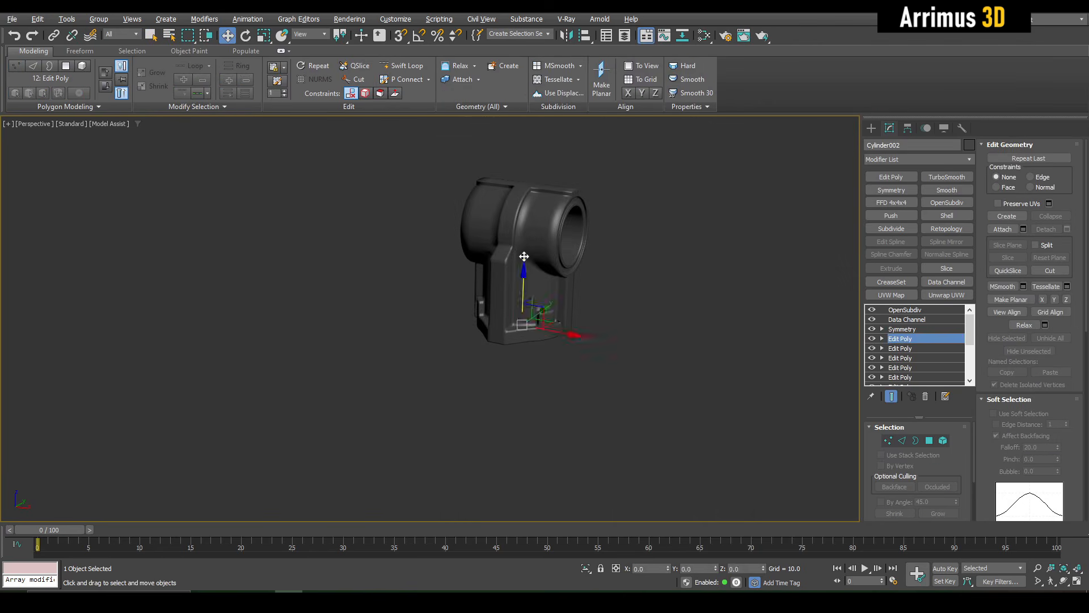
Add another Edit Poly modifier and level the upper and lower vertex pairs dividing the central strip's front
key("q")
middle_click_drag(525, 259, 478, 297, "alt")
scroll(506, 255, "up", 5)
key("F4")
scroll(511, 251, "up", 4)
key("4")
left_click(509, 270)
key("w")
key("1")
key("alt+x")
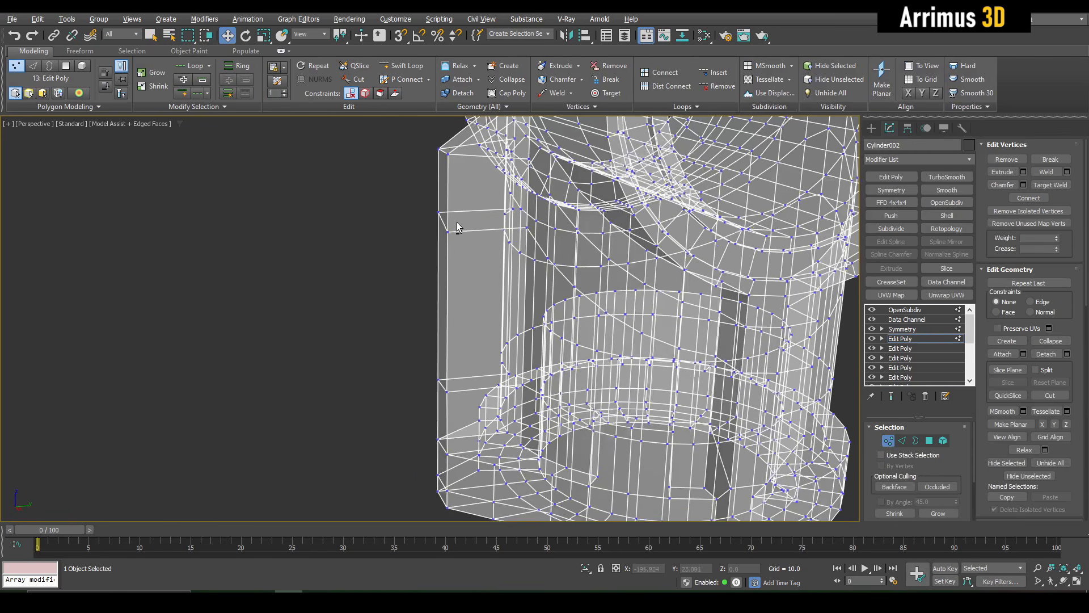
left_click_drag(423, 204, 468, 257)
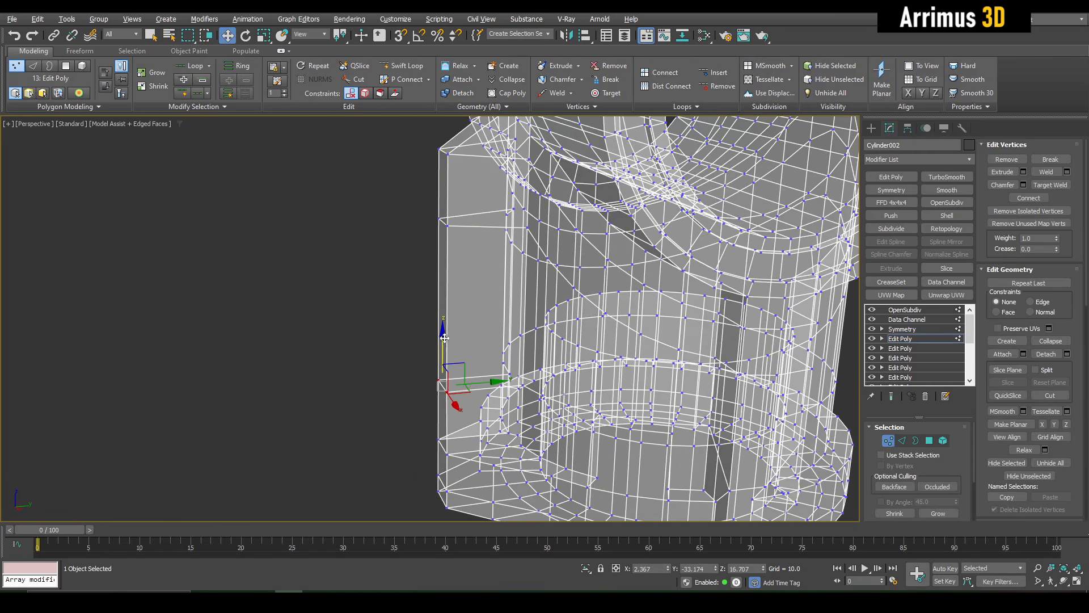
Extrude the strip's front polygon between the two levelled vertex pairs outward and scale it down vertically into a tapered lug
key("4")
key("alt+x")
left_click_drag(486, 299, 446, 299)
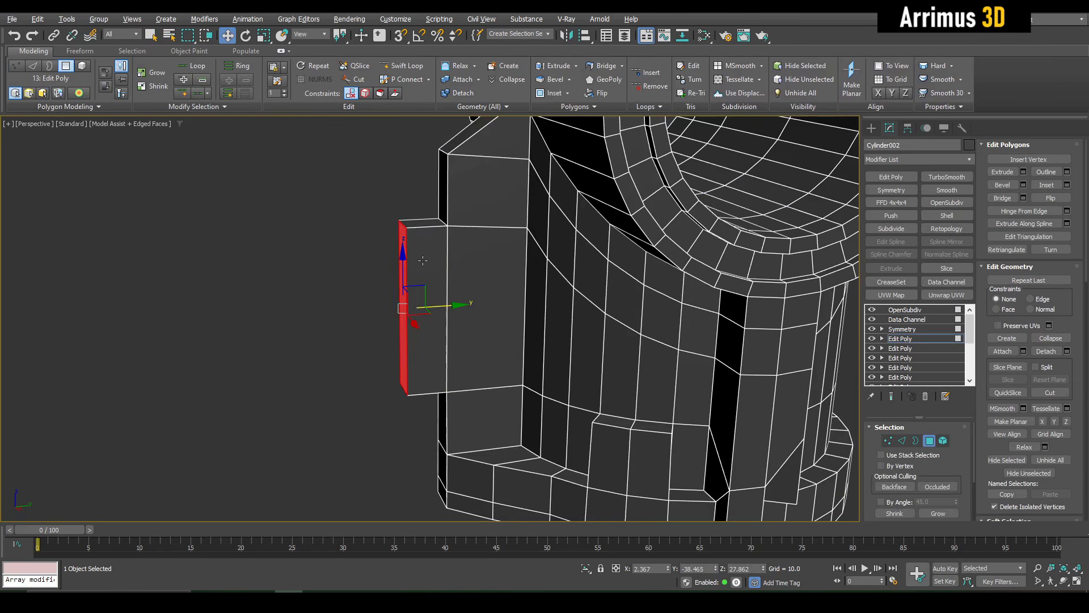
key("r")
left_click_drag(404, 258, 483, 284)
key("q")
Inset the lug's side polygons, regularize them into a hexagon, and scale the hexagon down
scroll(425, 284, "up", 3)
key("alt+x")
key("alt+x")
key("shift+i")
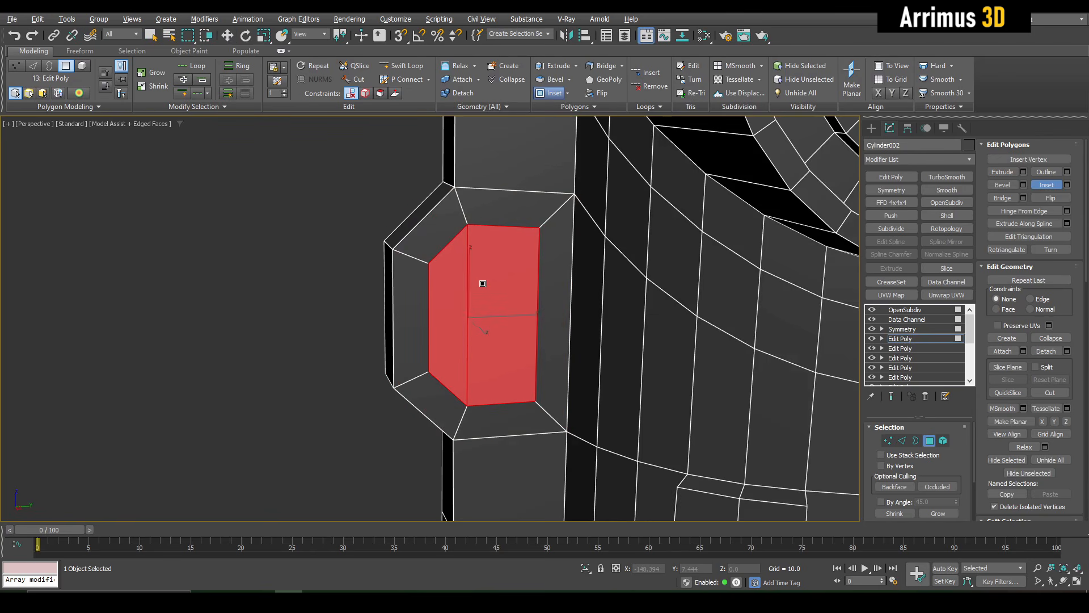
key("shift+r")
key("r")
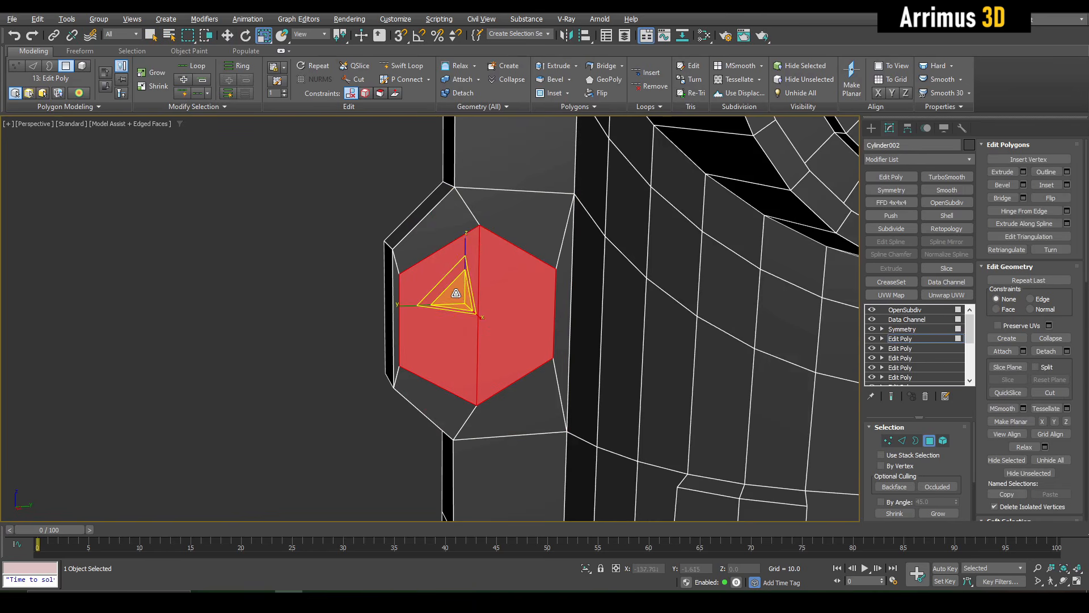
left_click_drag(448, 286, 455, 303)
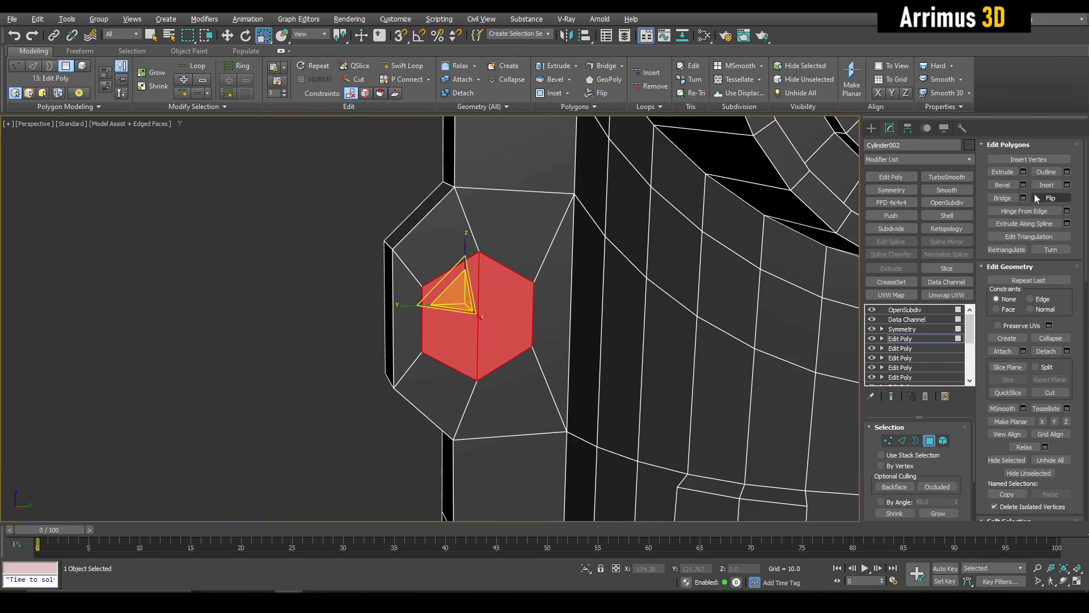
Bridge the hexagonal polygons through the lug to open a hole, and leave polygon editing
key("q")
left_click(1012, 199)
key("shift+e")
key("F4")
key("4")
scroll(559, 284, "down", 6)
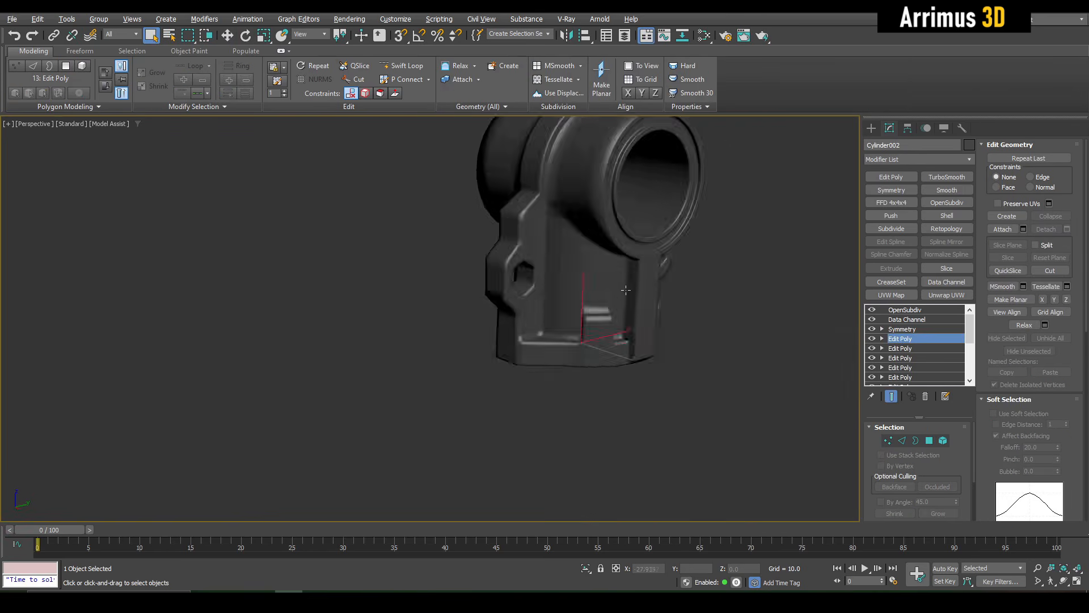
Examine the smoothed fitting with its hexagonal lug holes from several distances and angles
middle_click_drag(570, 295, 528, 352, "alt")
scroll(556, 307, "up", 5)
scroll(558, 312, "down", 5)
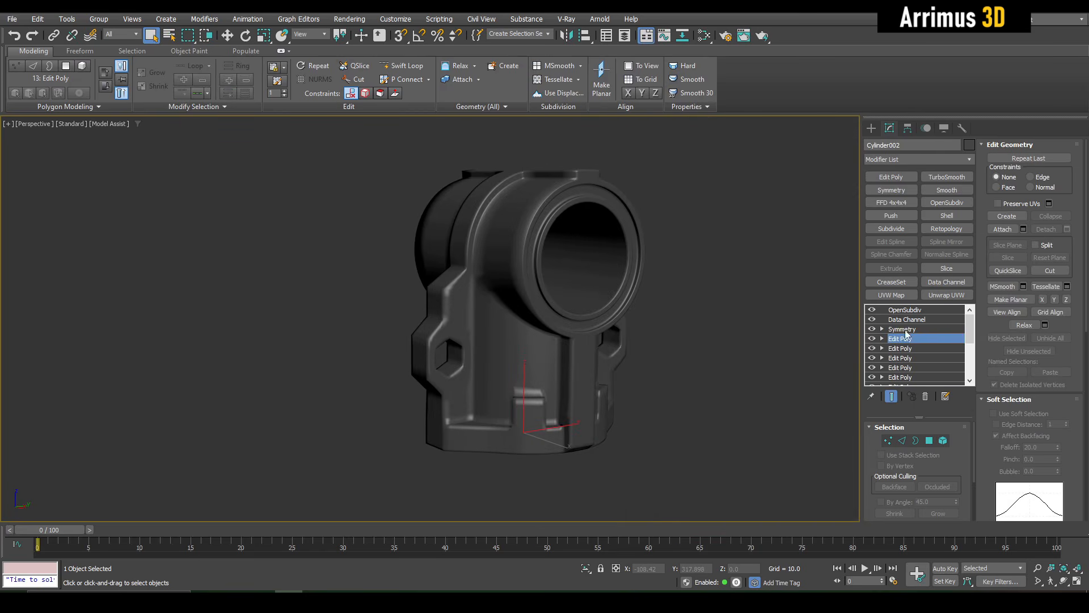
middle_click_drag(550, 313, 506, 352)
scroll(564, 304, "down", 3)
scroll(550, 337, "up", 5)
scroll(550, 336, "down", 4)
scroll(508, 334, "up", 2)
scroll(500, 335, "up", 5)
scroll(479, 342, "down", 4)
scroll(453, 346, "up", 6)
Select the inner wall polygons of the lug's hexagonal hole and detach them as a clone
key("F4")
key("grave")
key("4")
left_click(515, 322)
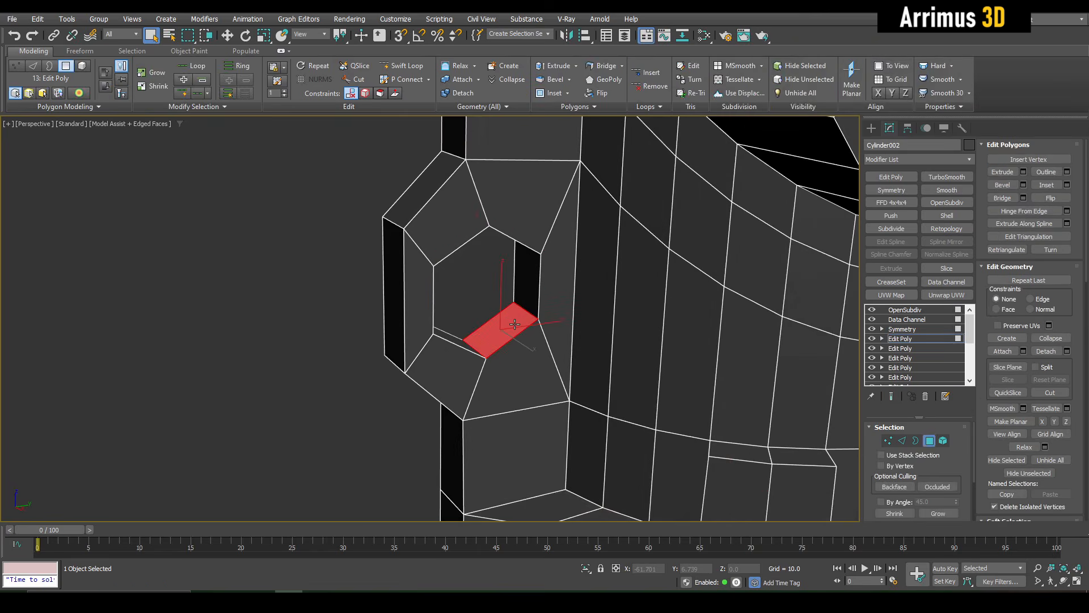
key("ctrl+z")
key("alt+d")
left_click(569, 288)
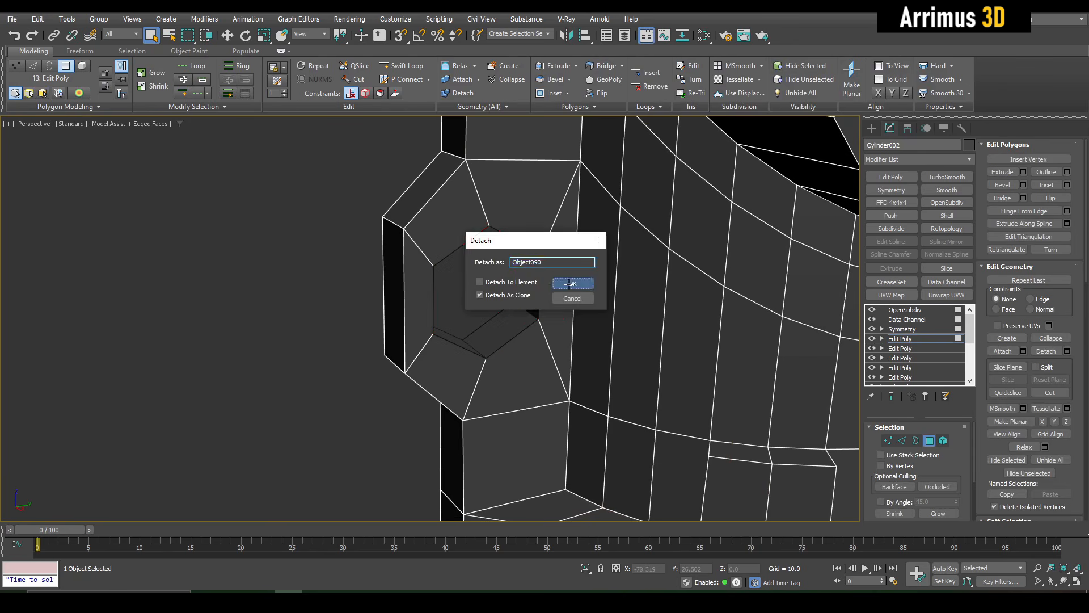
Copy the fitting's Symmetry, Data Channel and OpenSubdiv modifiers, and select the detached hexagonal hole wall
left_click(928, 341)
left_click(923, 330)
left_click(906, 310, "shift")
right_click(915, 310)
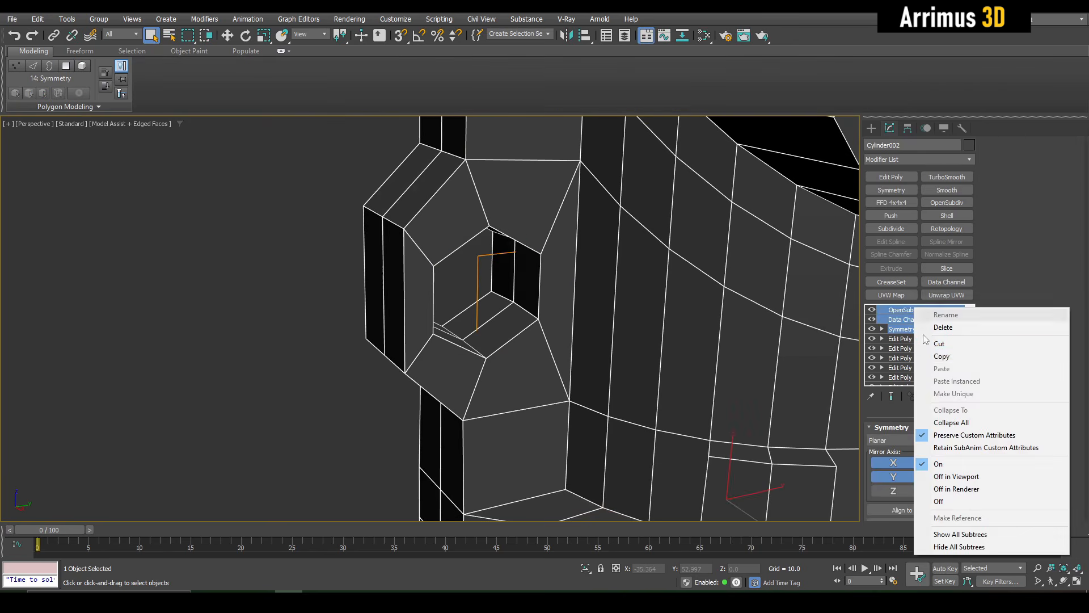
left_click(937, 357)
left_click(522, 271)
Give the detached hexagonal piece a grey object color and flip all of its polygons to face outward
middle_click_drag(584, 244, 595, 240)
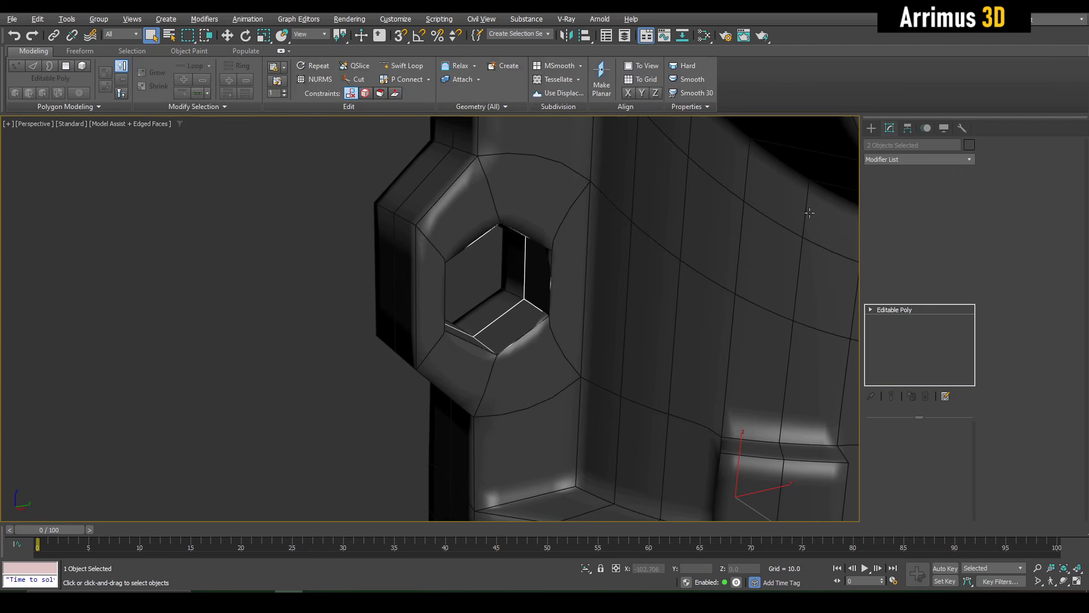
left_click(969, 145)
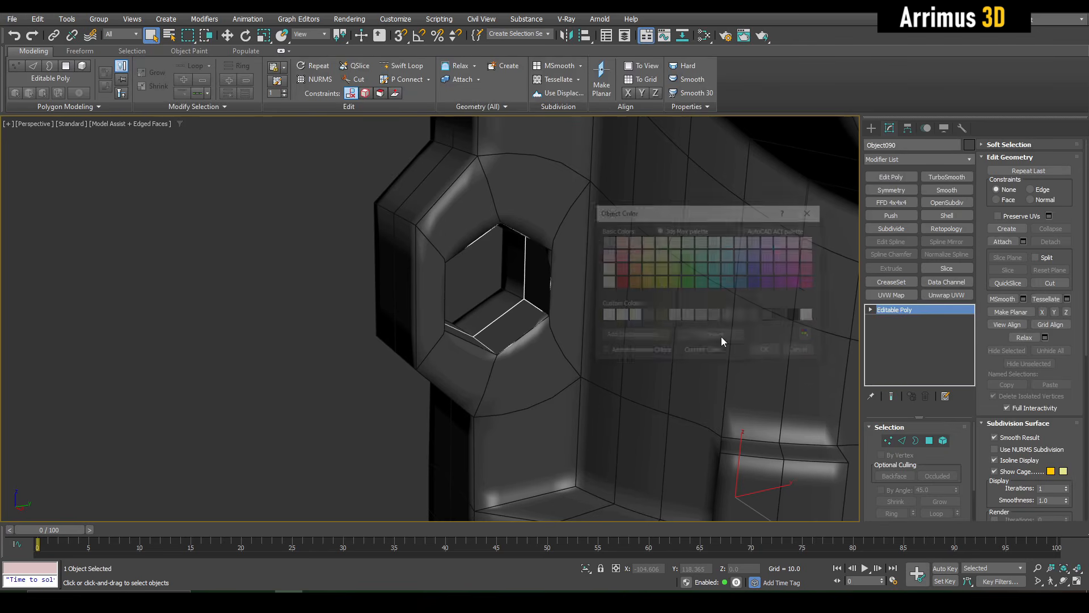
left_click(759, 356)
middle_click_drag(525, 324, 564, 322, "alt")
key("4")
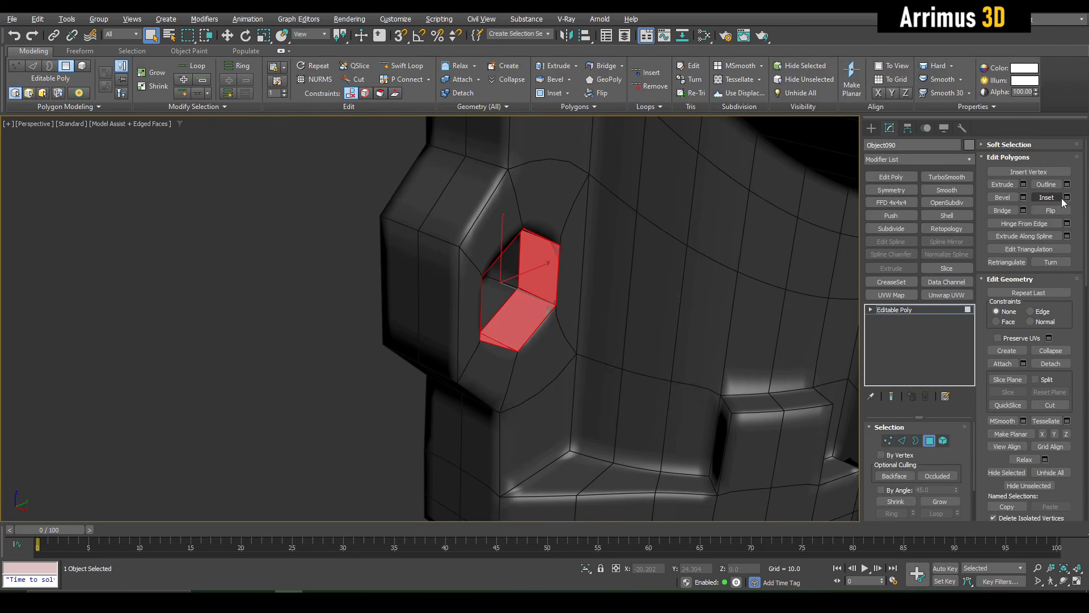
left_click(1063, 207)
Extend the hexagonal piece's outer border edges straight out along X beyond the lug, and turn on angle snapping
key("2")
left_click(538, 329)
double_click(540, 331)
key("w")
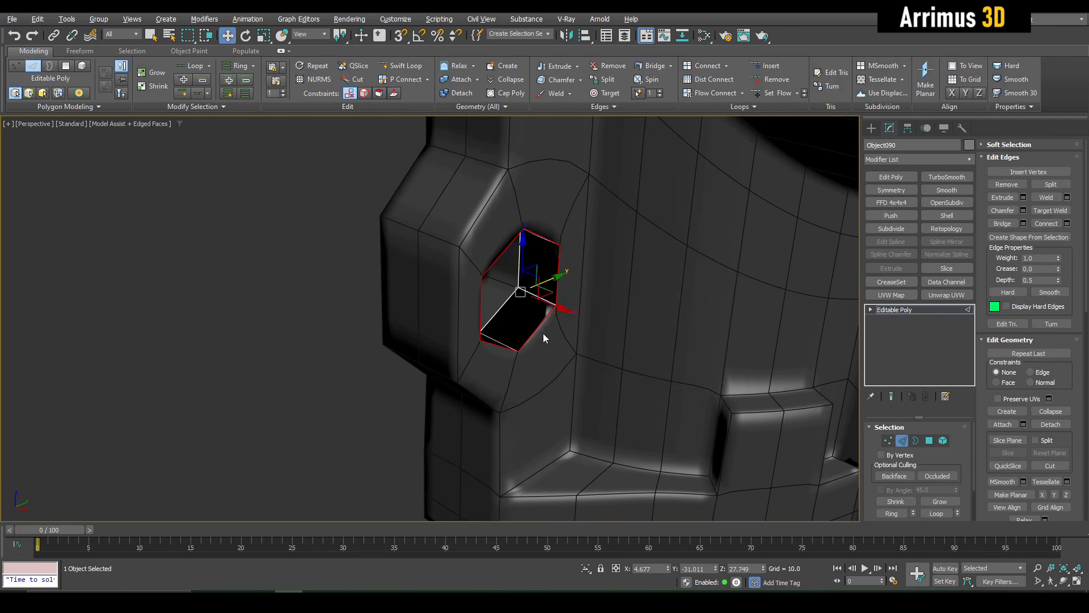
middle_click_drag(541, 331, 571, 325, "alt")
left_click_drag(567, 277, 615, 290, "shift")
key("a")
middle_click_drag(615, 289, 591, 274, "alt")
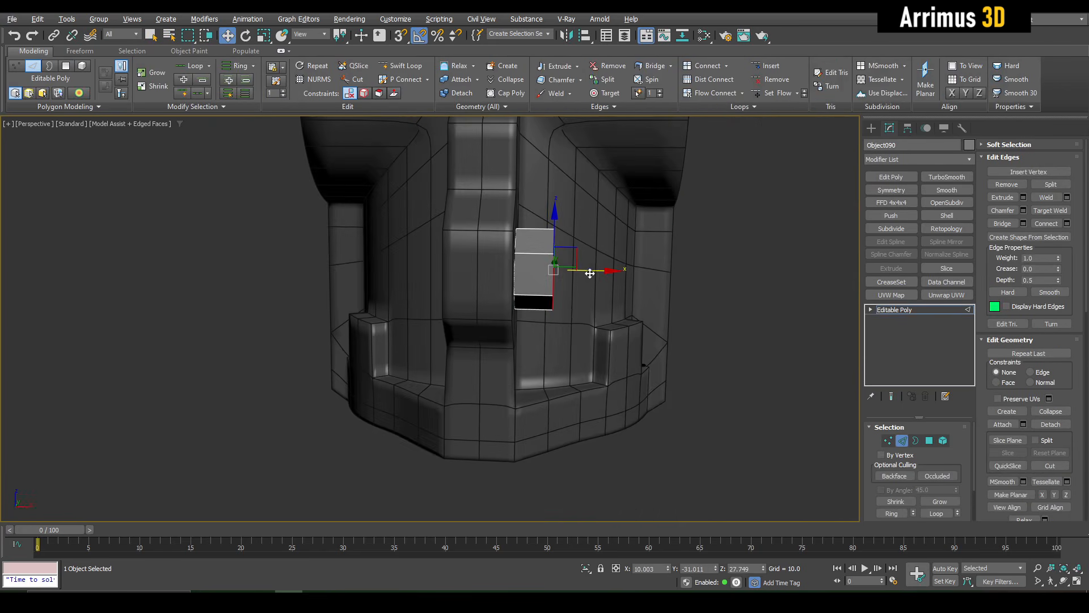
Extend the tube's open border by two more segments, rotating and repositioning each so the tube bends downward
key("e")
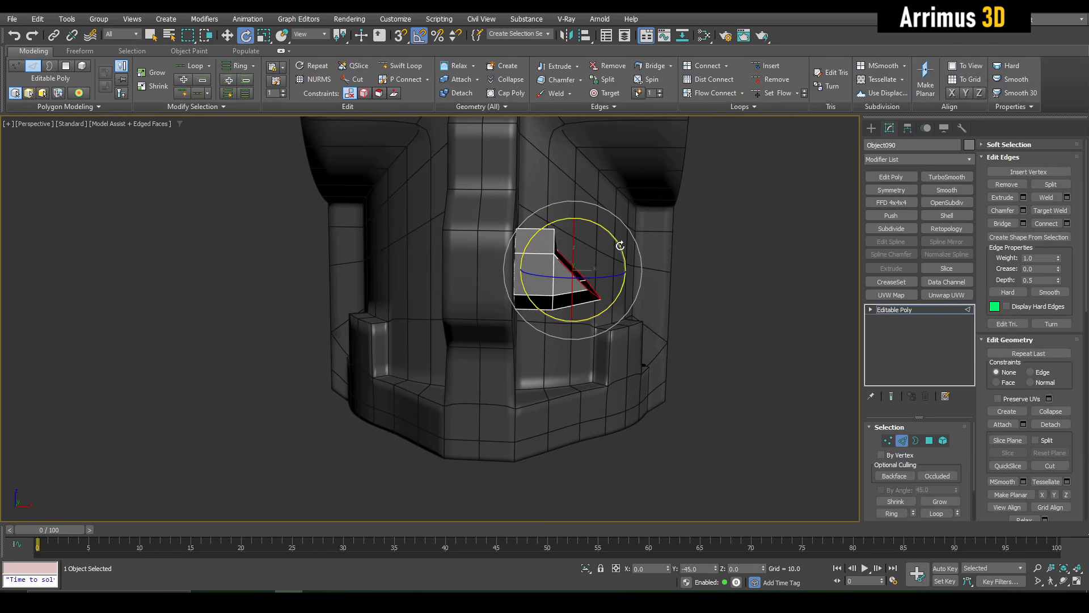
key("w")
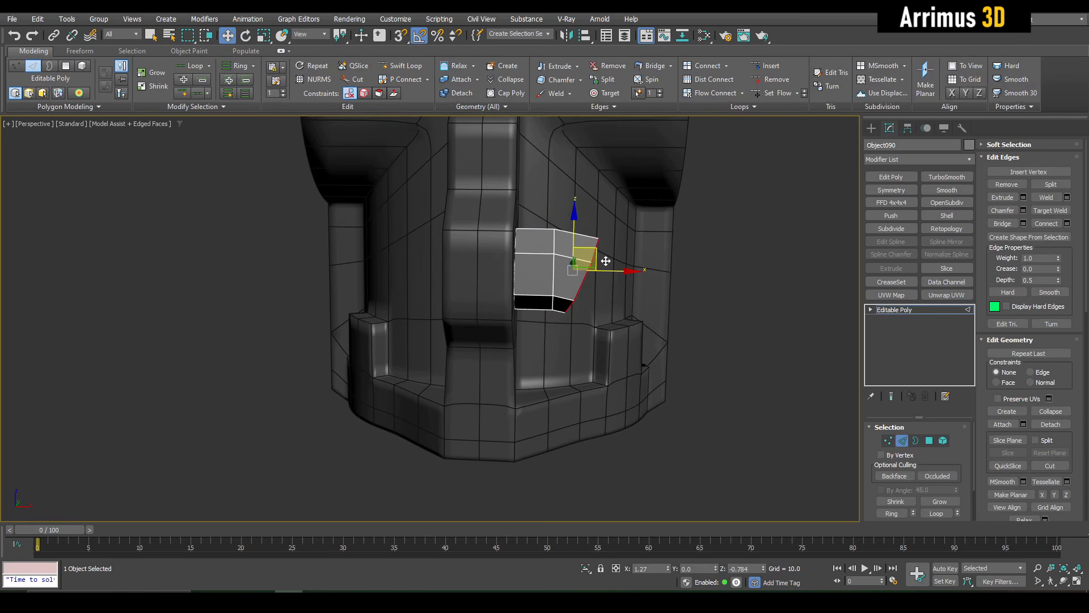
left_click_drag(608, 264, 644, 268, "shift")
key("e")
key("w")
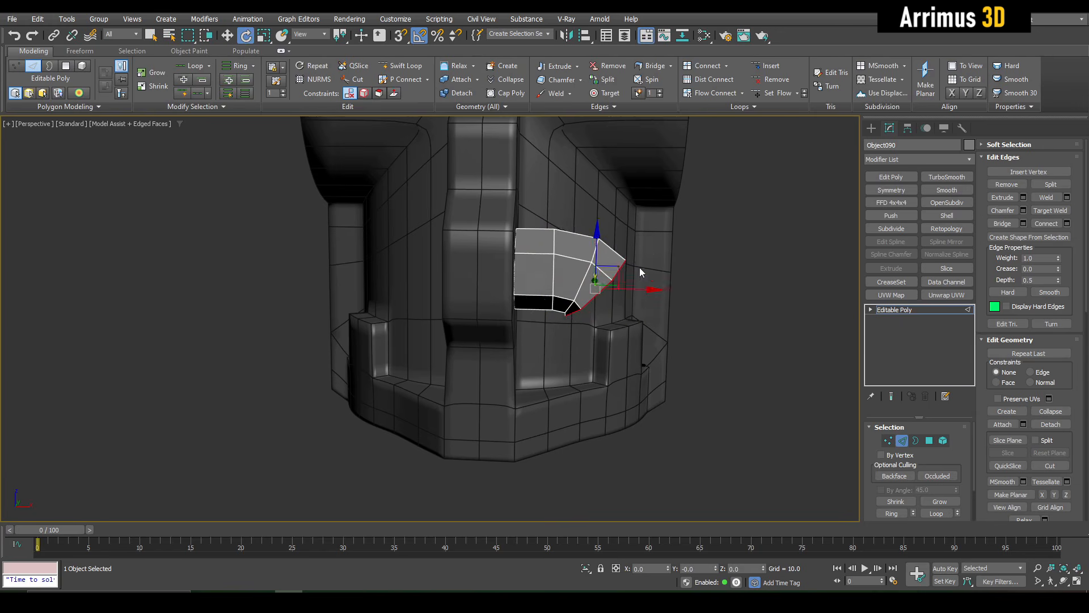
middle_click_drag(621, 262, 627, 268, "alt")
left_click_drag(630, 274, 629, 276)
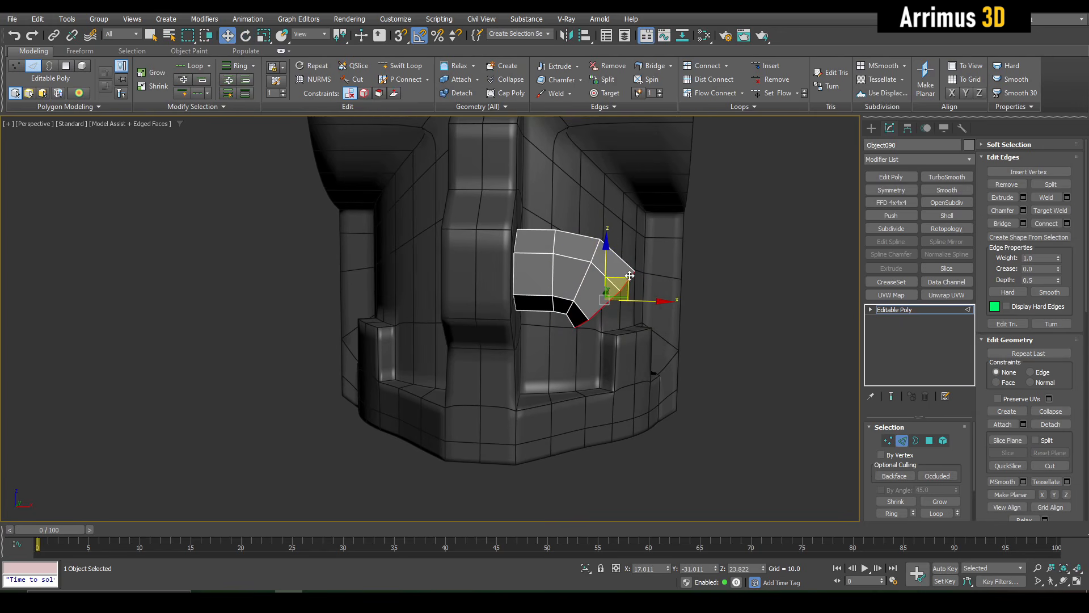
Continue the tube's bend with two more border segments, each rotated 22.5° about Y, until the open end faces down
key("e")
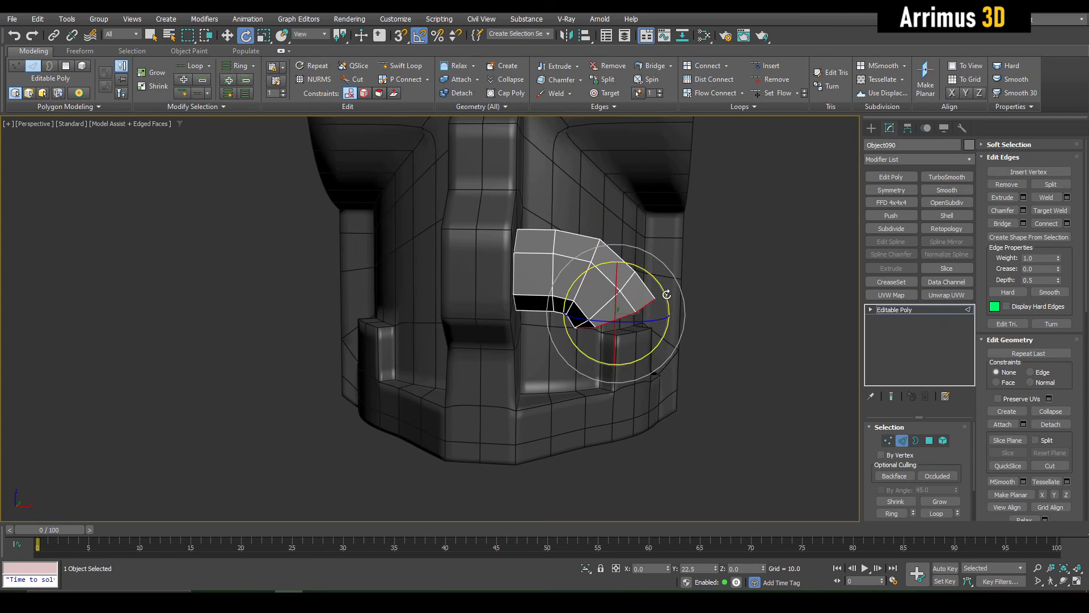
key("w")
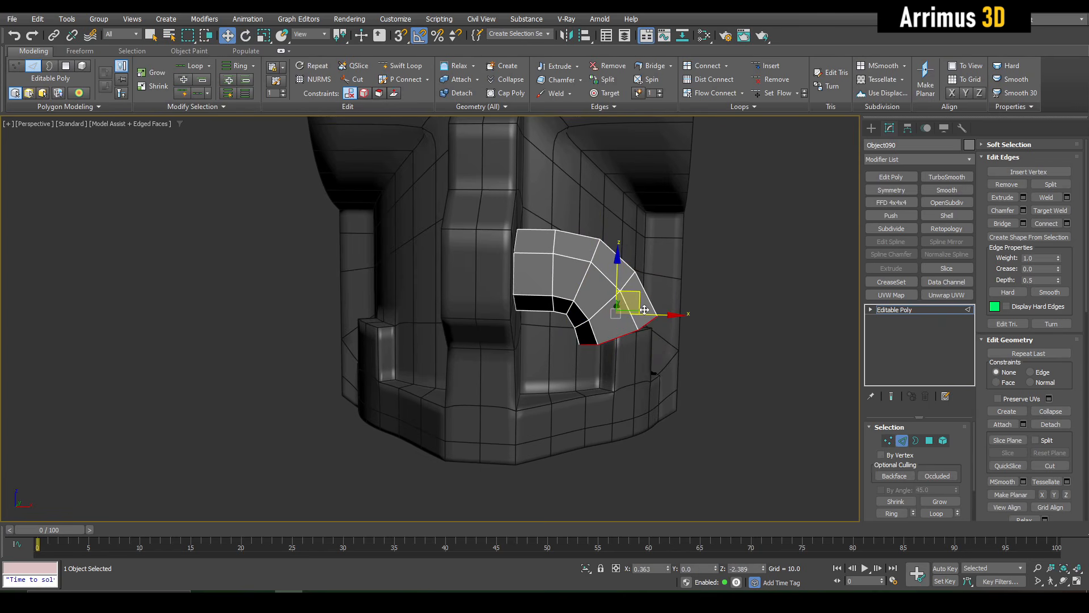
key("e")
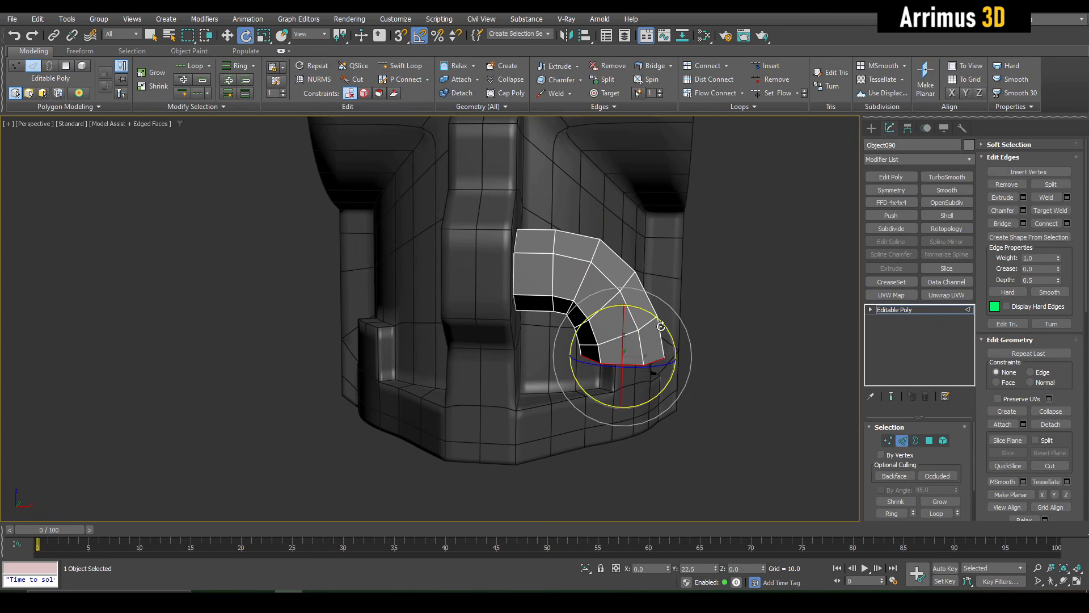
key("w")
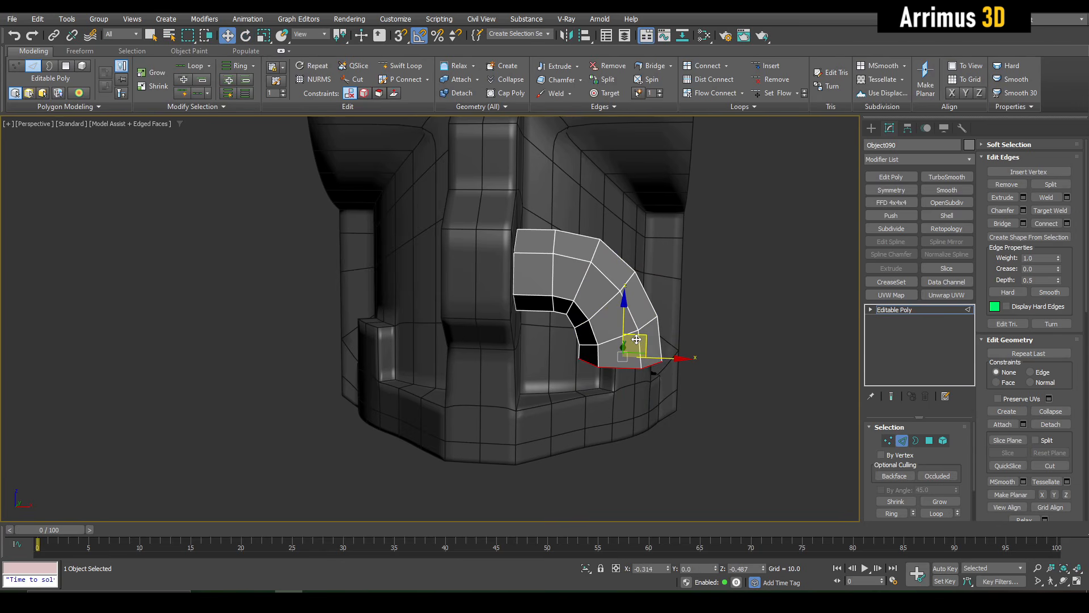
Extend the tube's open end straight down to the flange's underside level and insert an edge loop below the bend
middle_click_drag(636, 339, 627, 299)
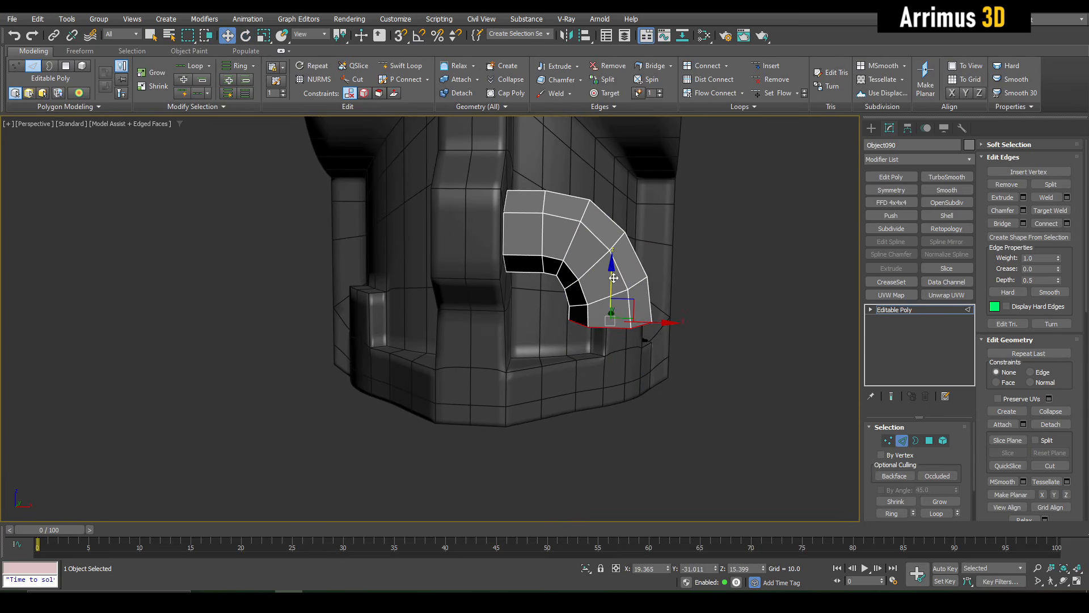
left_click_drag(613, 277, 613, 373, "shift")
key("alt+1")
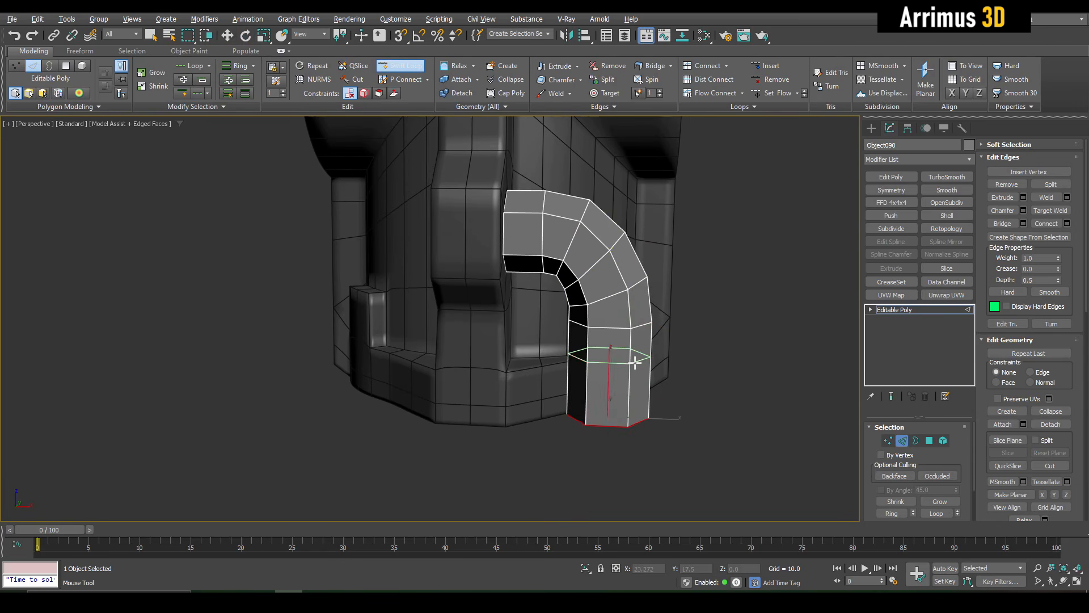
left_click(629, 364)
right_click(628, 364)
Paste the copied Symmetry, Data Channel and OpenSubdiv modifiers onto the tube and check the smoothed, mirrored pipes
left_click(904, 310)
right_click(905, 309)
left_click(911, 318)
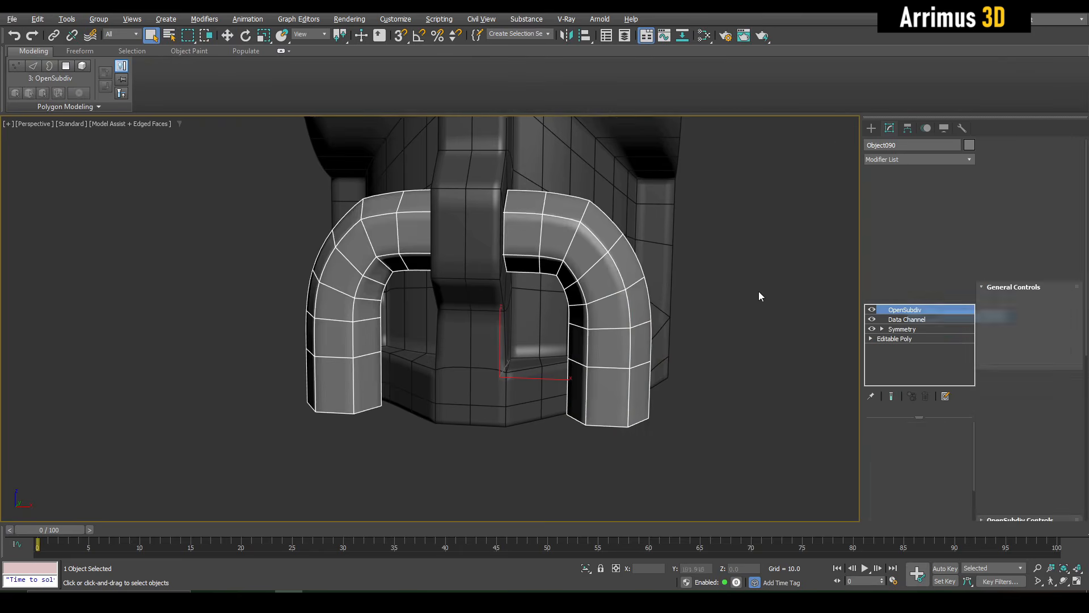
key("F4")
scroll(630, 300, "down", 3)
middle_click_drag(630, 301, 596, 303, "alt")
scroll(596, 303, "down", 3)
scroll(596, 304, "up", 6)
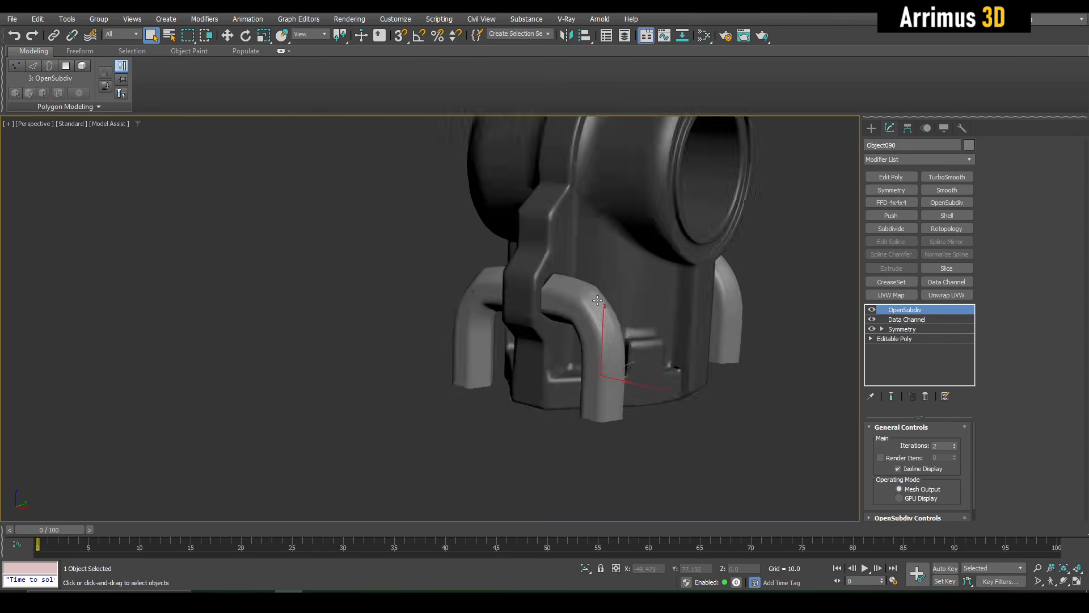
Inspect the mirrored hexagonal tubes with and without edged faces and switch off their Data Channel modifier so they smooth round
scroll(585, 298, "down", 4)
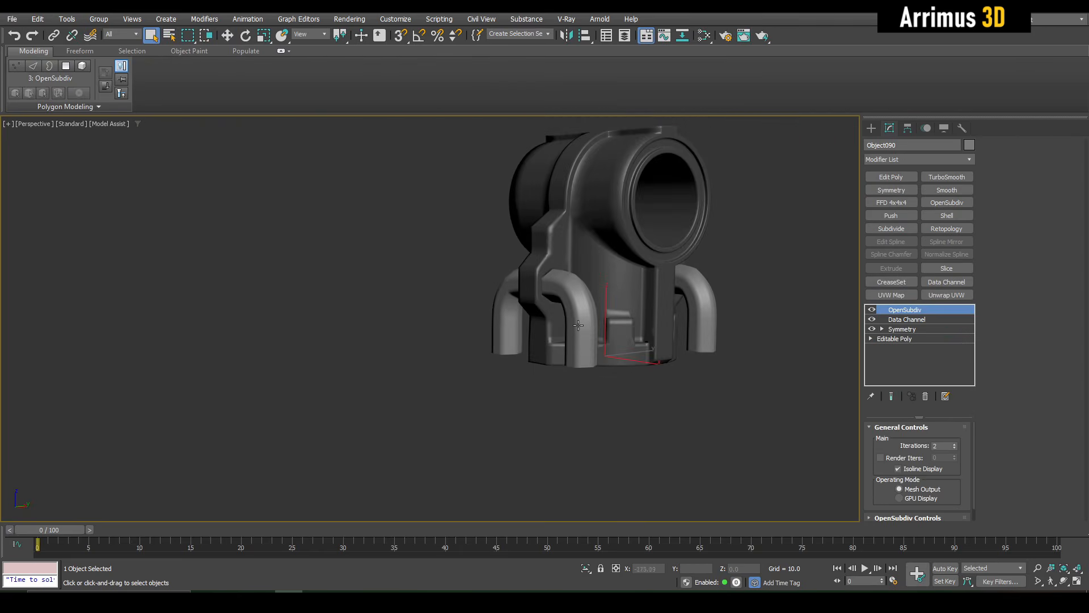
mouse_move(590, 328)
middle_mouse_down()
mouse_move(588, 366)
mouse_move(598, 329)
middle_mouse_up()
scroll(588, 366, "up", 3)
scroll(597, 328, "up", 3)
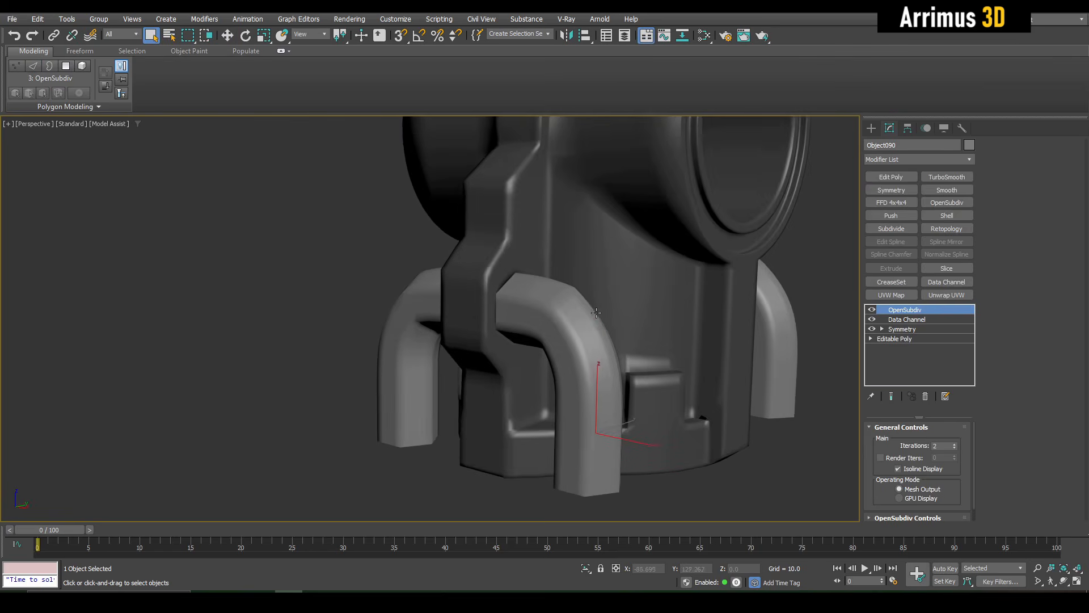
key("F4")
key("F4")
key("F4")
key("F4")
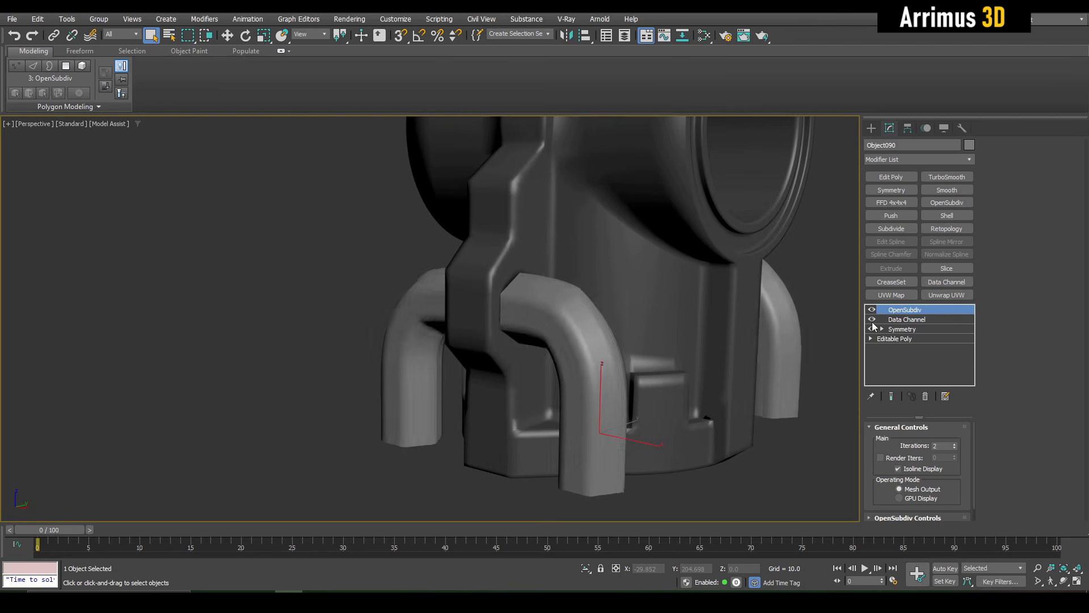
left_click(872, 319)
Insert two Swift Loop edge loops around the fitting's horizontal barrel, between collar and open rim, and add another Edit Poly modifier
scroll(624, 292, "down", 5)
mouse_move(626, 294)
middle_mouse_down("alt")
mouse_move(632, 315)
mouse_move(670, 306)
mouse_move(625, 312)
middle_mouse_up("alt")
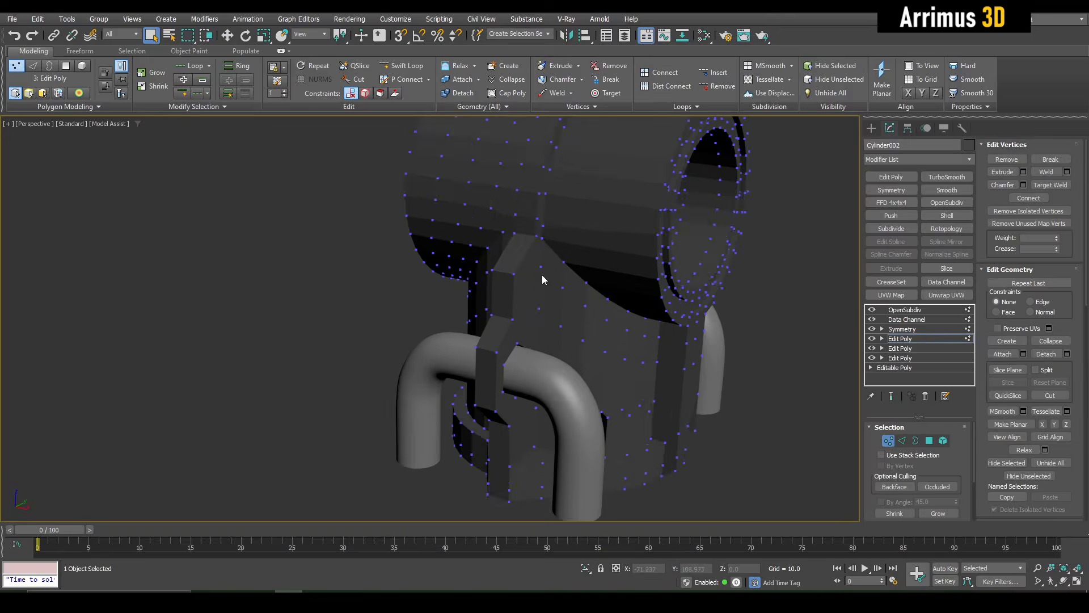
key("F4")
scroll(543, 279, "down", 4)
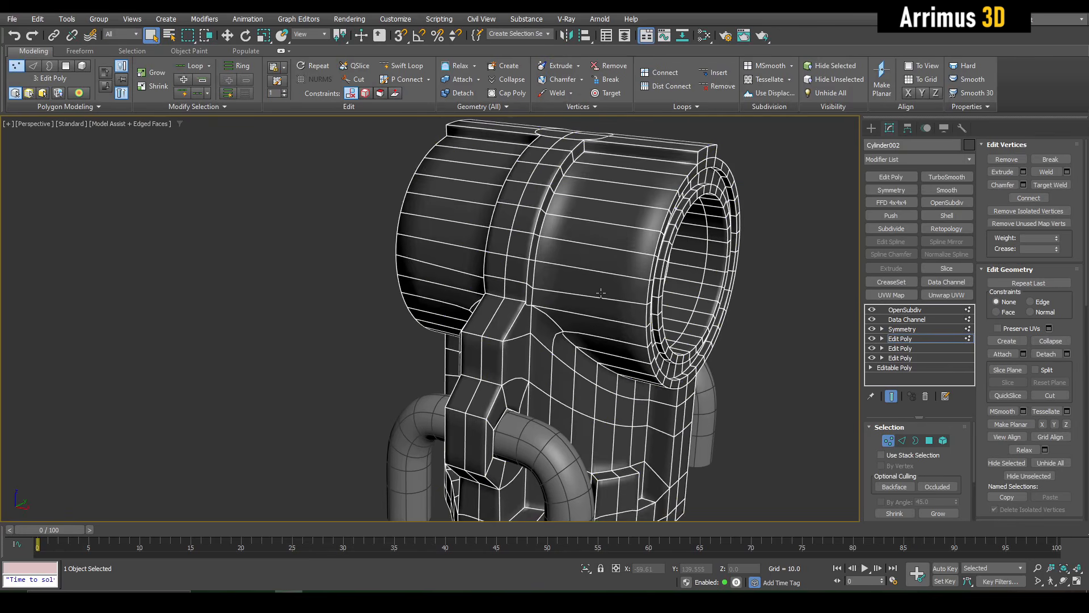
middle_click_drag(556, 250, 574, 224, "alt")
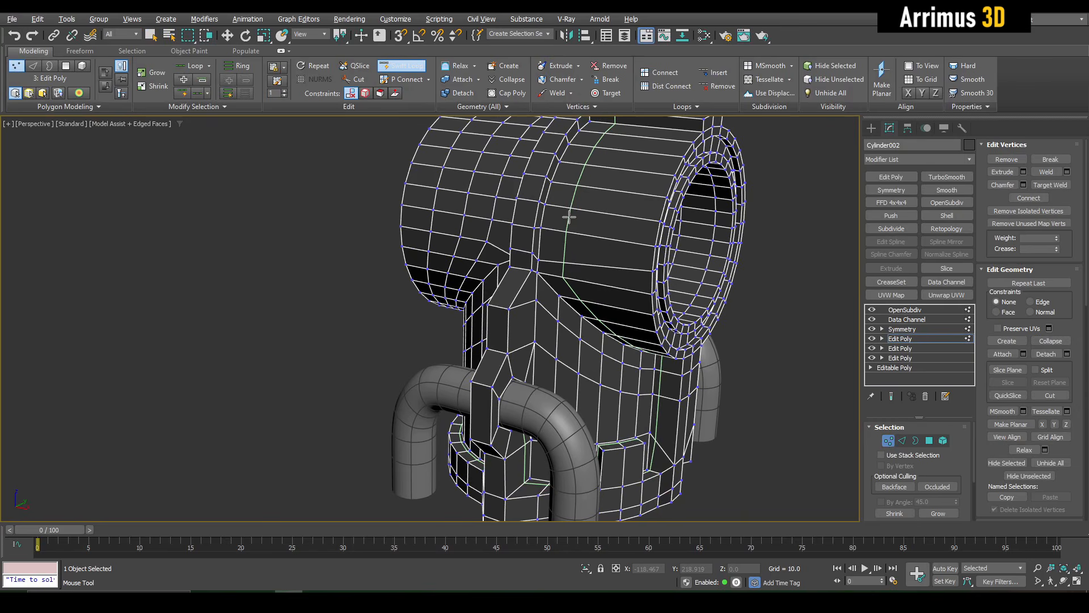
left_click(569, 217)
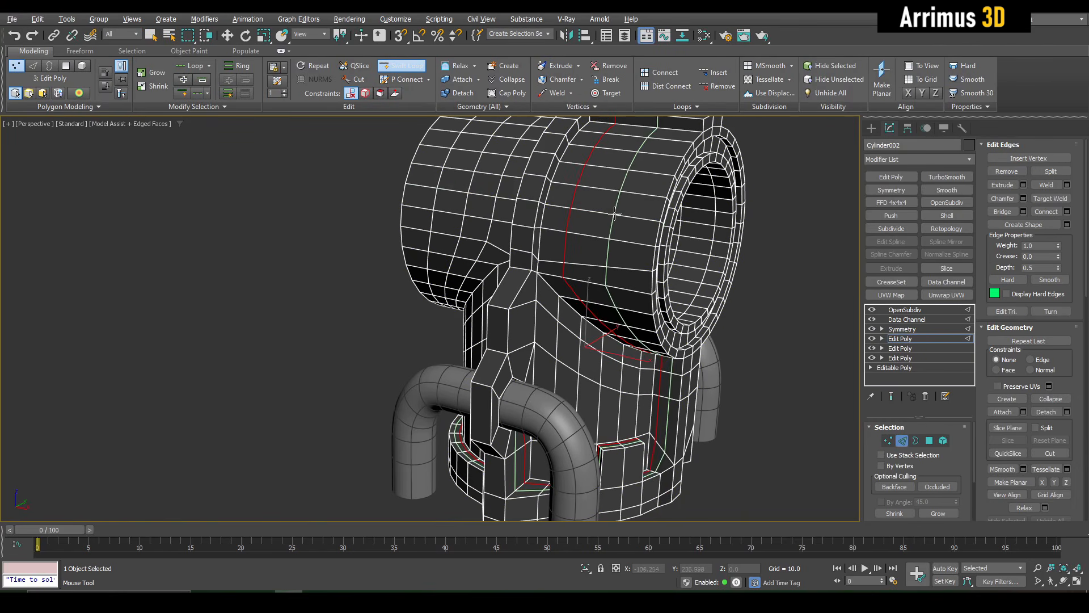
left_click(637, 224)
right_click(638, 224)
key("q")
left_click(786, 304)
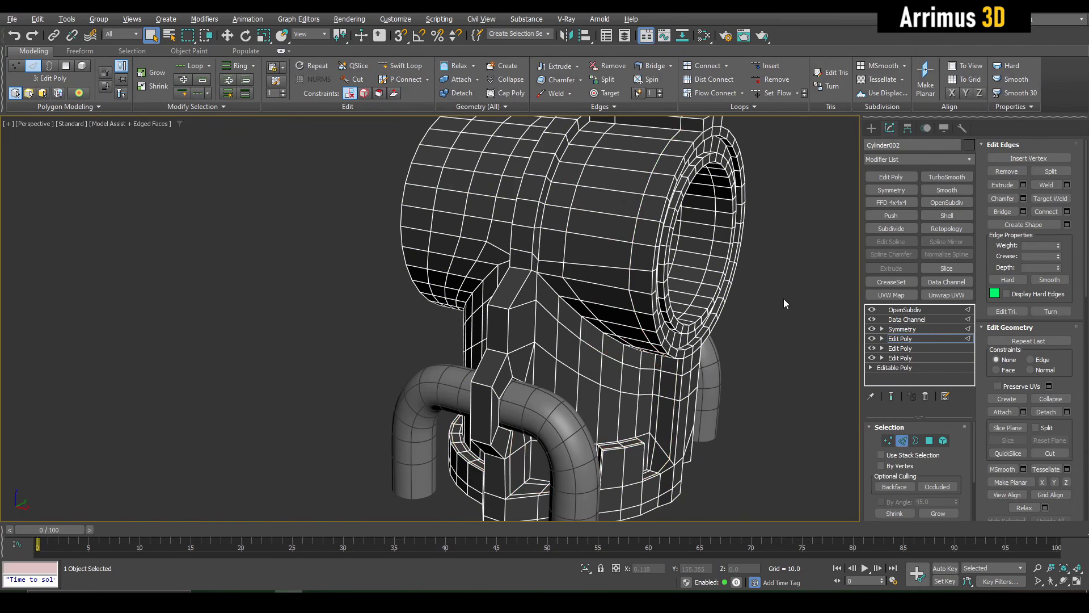
middle_click_drag(784, 300, 761, 326)
key("F4")
key("F4")
key("2")
middle_click_drag(626, 275, 630, 266)
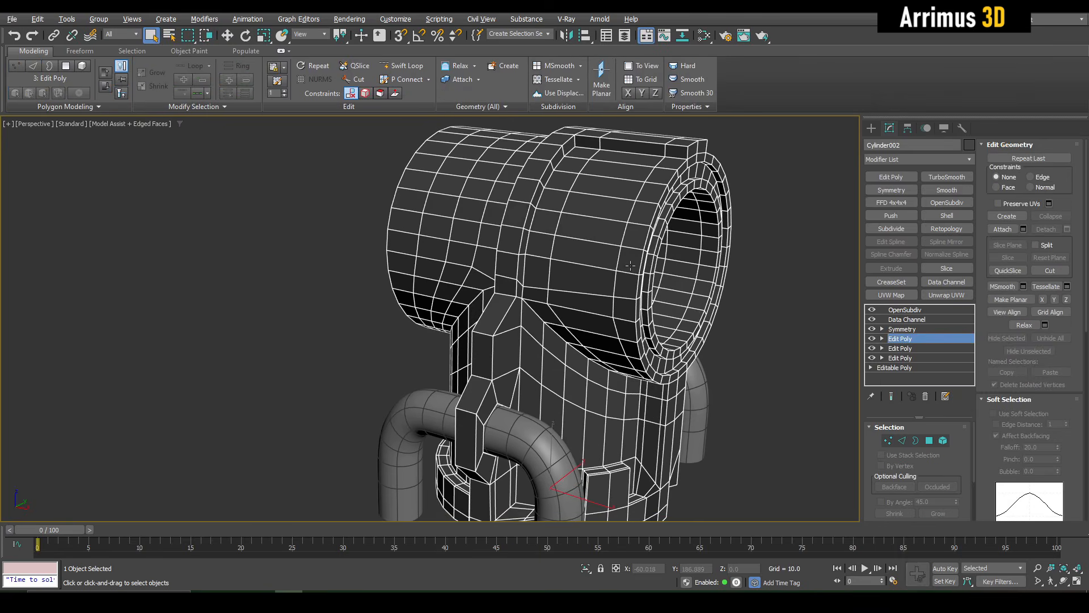
key("shift+e")
Try to bevel the strip of polygons between the new loops on the barrel's side inward as one recess
key("4")
scroll(623, 274, "up", 2)
left_click(573, 313)
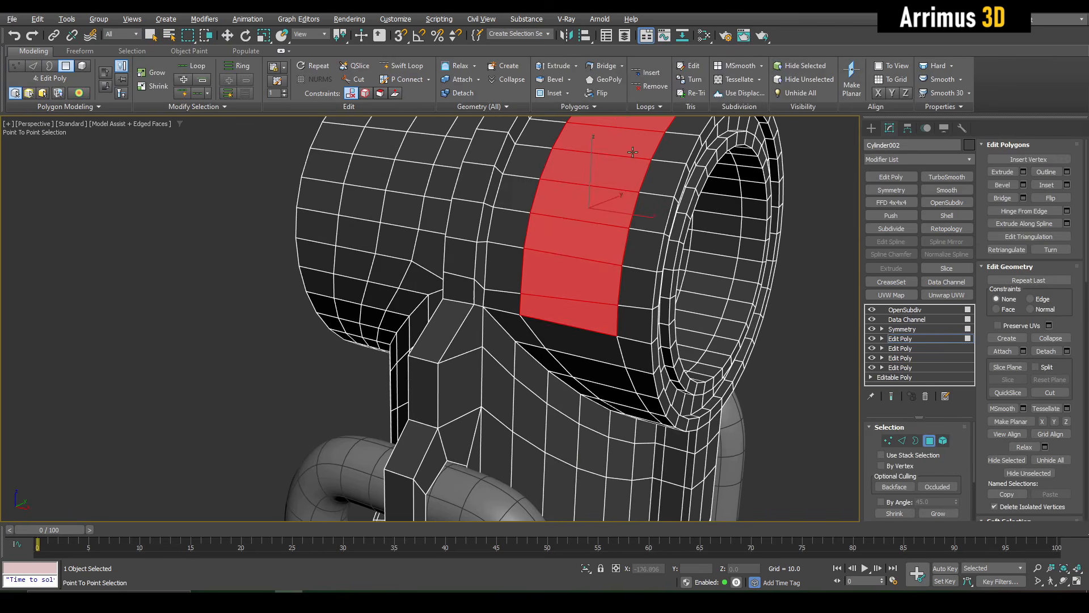
right_click(633, 152)
middle_click_drag(633, 152, 549, 239, "alt")
left_click(587, 201, "alt")
key("ctrl+shift+b")
left_click_drag(549, 241, 550, 247)
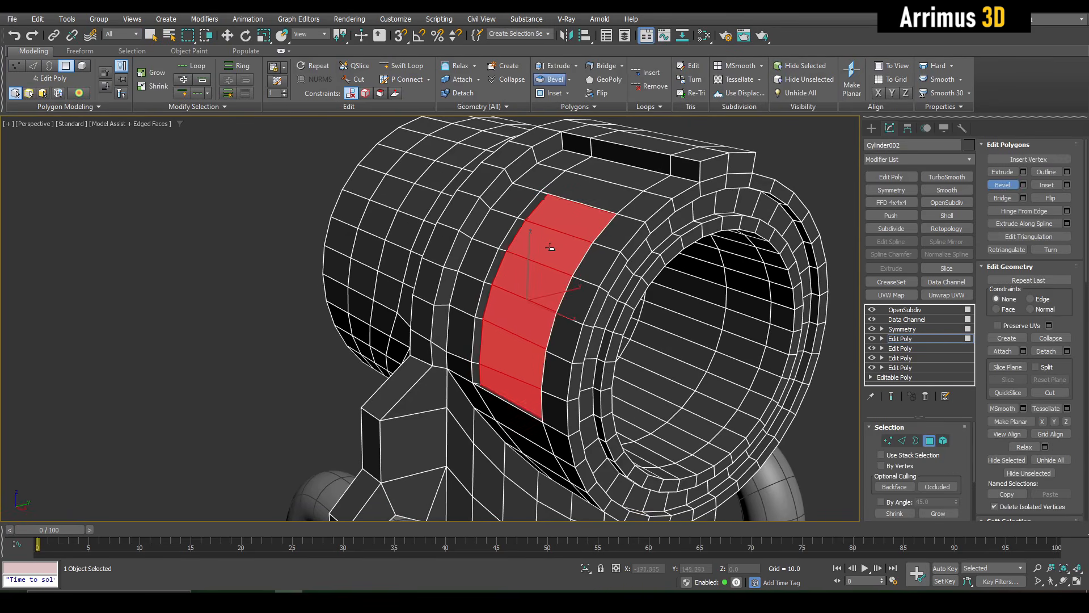
left_click_drag(538, 300, 537, 314)
Check the smoothed side recess and undo the bevel
key("q")
middle_click_drag(537, 314, 629, 271, "alt")
key("F4")
key("4")
scroll(578, 299, "down", 5)
scroll(578, 300, "up", 5)
key("grave")
key("F4")
key("ctrl+z")
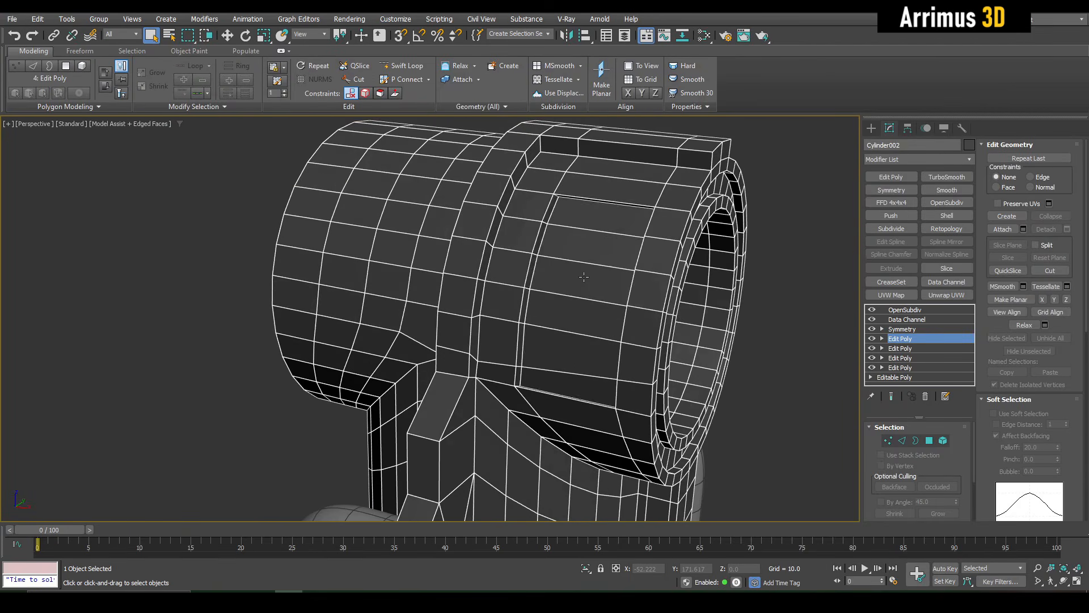
Cut two diagonal edges across the middle of the barrel's side strip and remove the straight edge between them
key("1")
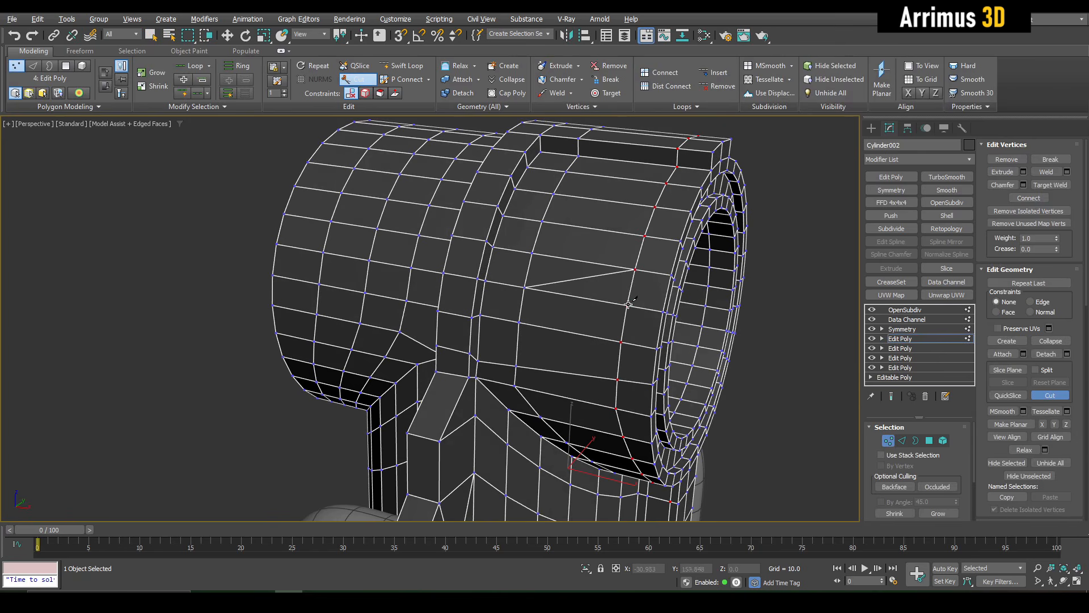
key("4")
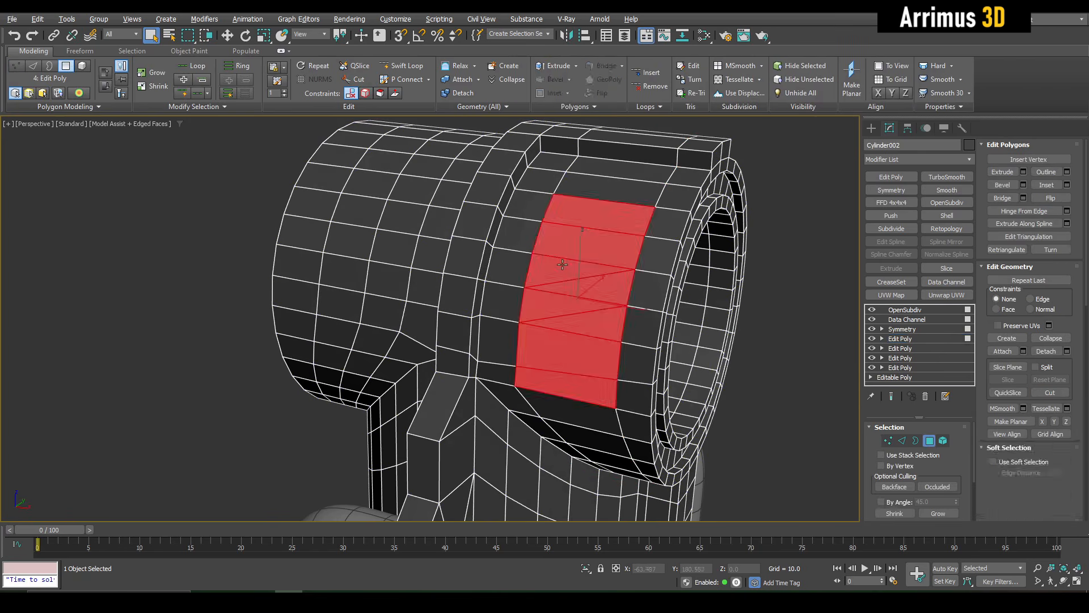
key("2")
key("4")
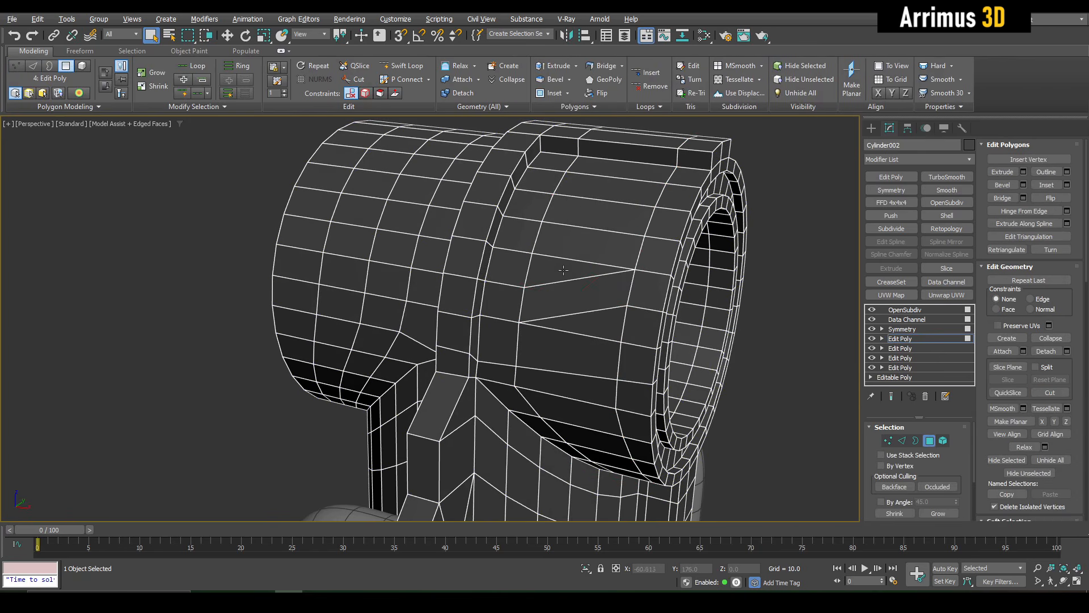
Select the strip polygons on the barrel's side above and below the diagonal band, leaving out the extra ones
left_click(565, 272)
left_click(594, 194, "ctrl+shift")
left_click(603, 335, "ctrl")
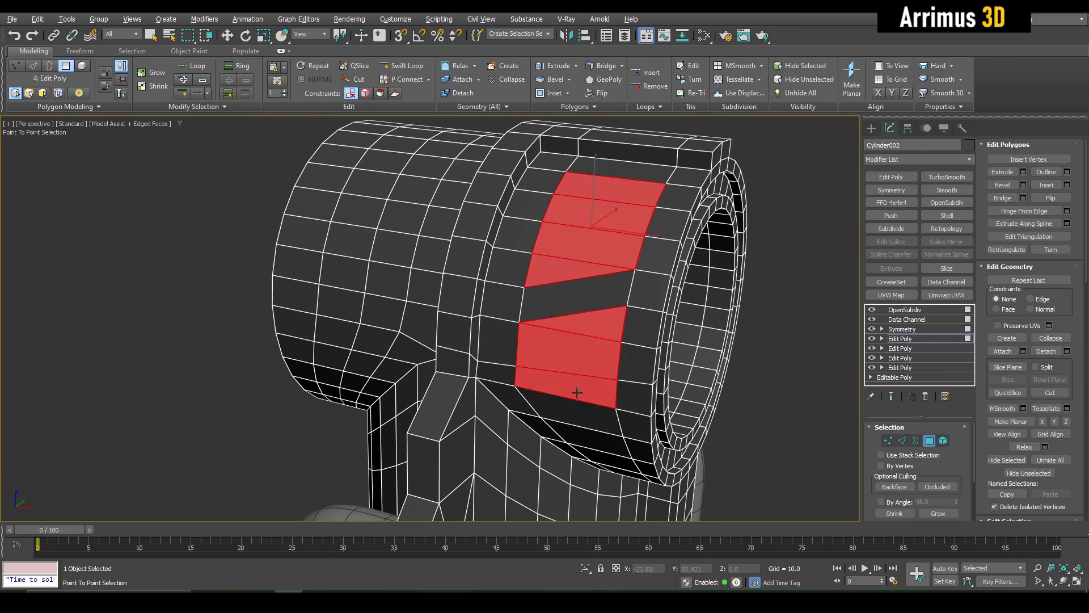
left_click(575, 401, "ctrl+shift")
middle_click_drag(605, 292, 623, 348, "alt")
scroll(615, 296, "up", 3)
scroll(642, 325, "down", 2)
left_click(654, 380, "alt")
scroll(547, 334, "up", 3)
Select the vertices of the strip's inner border loop in see-through display and adjust their position along the barrel
key("2")
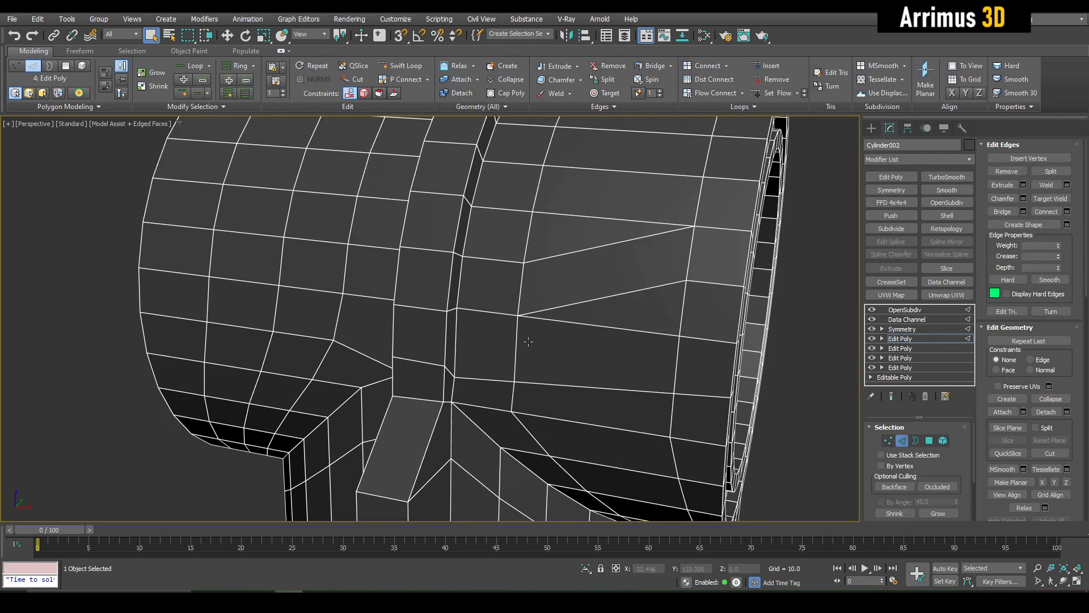
scroll(519, 337, "down", 6)
key("alt+x")
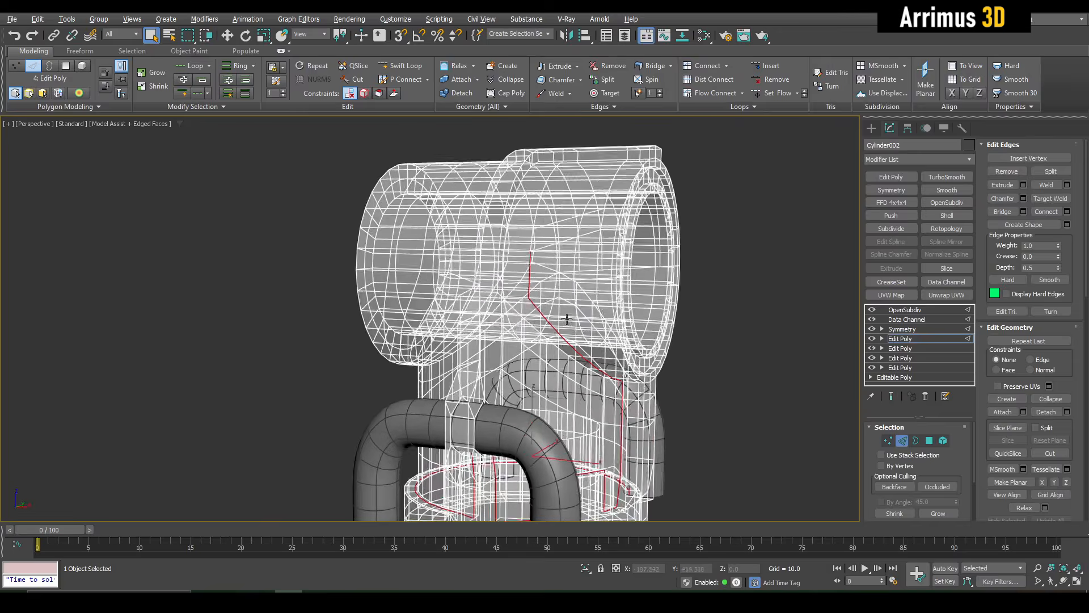
key("1")
scroll(556, 225, "up", 4)
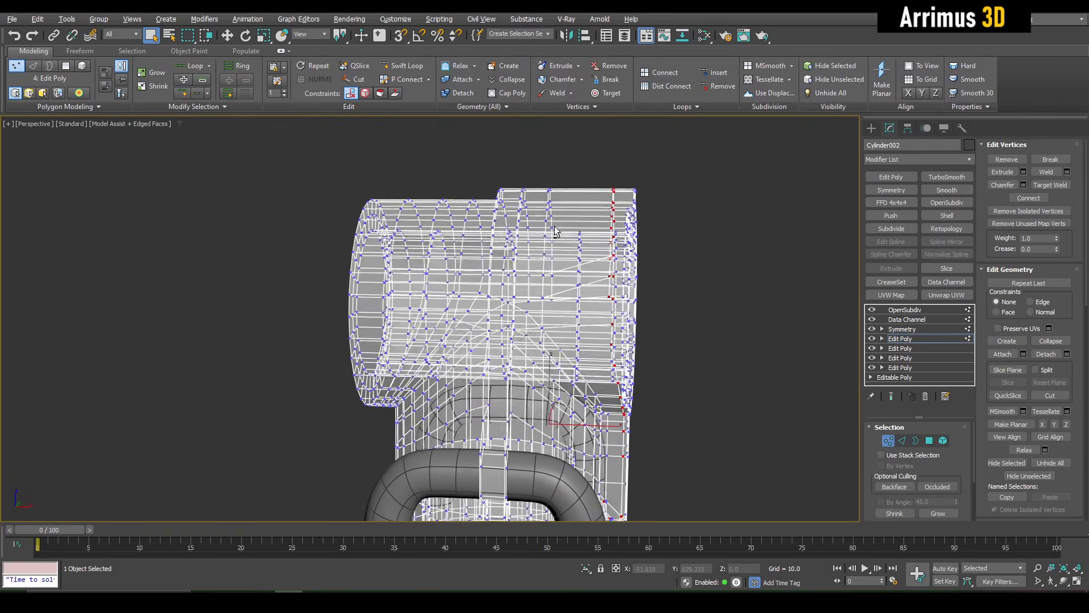
left_click_drag(558, 338, 558, 340)
middle_click_drag(558, 340, 561, 252)
scroll(557, 253, "up", 3)
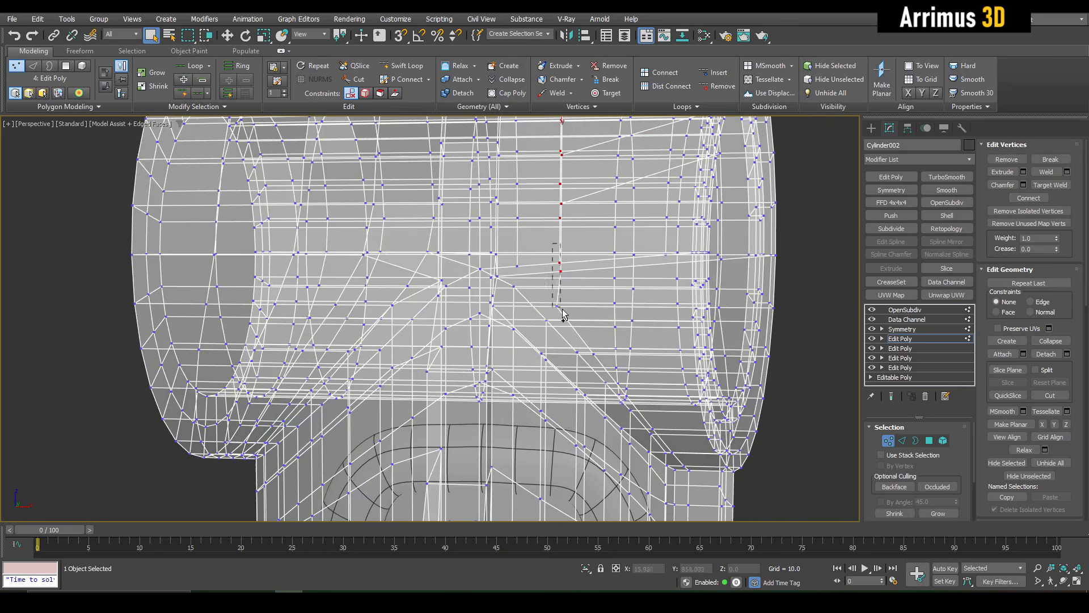
left_click_drag(564, 314, 564, 313)
scroll(564, 314, "down", 5)
key("w")
key("4")
key("q")
Bevel the two polygon groups on the barrel's side inward into recessed panels and check the smoothed, mirrored result
middle_click_drag(589, 289, 487, 230, "alt")
key("4")
key("4")
scroll(599, 278, "up", 4)
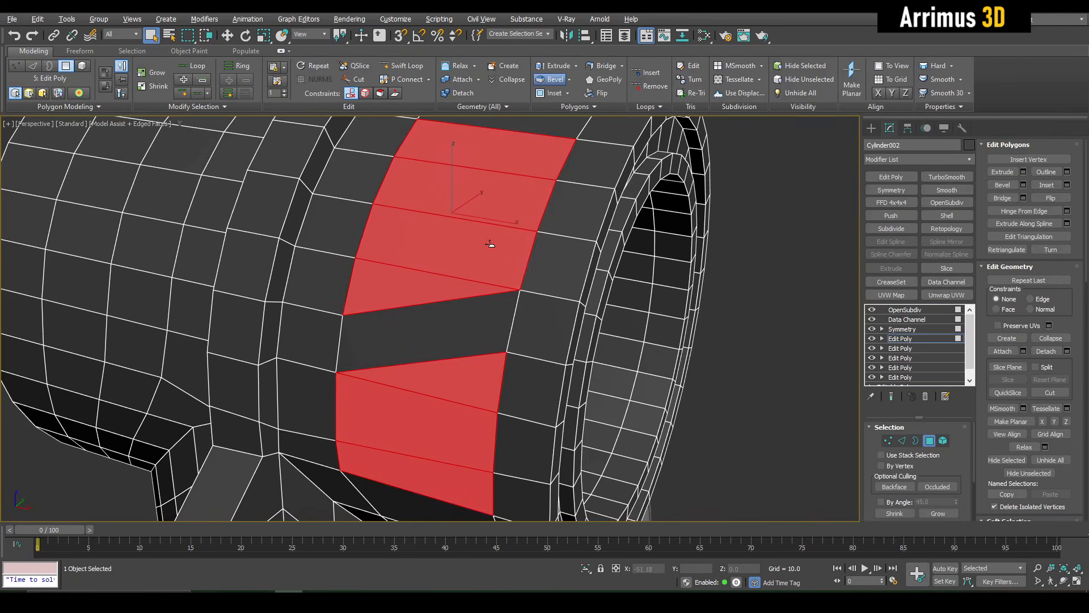
key("ctrl+shift+b")
key("F4")
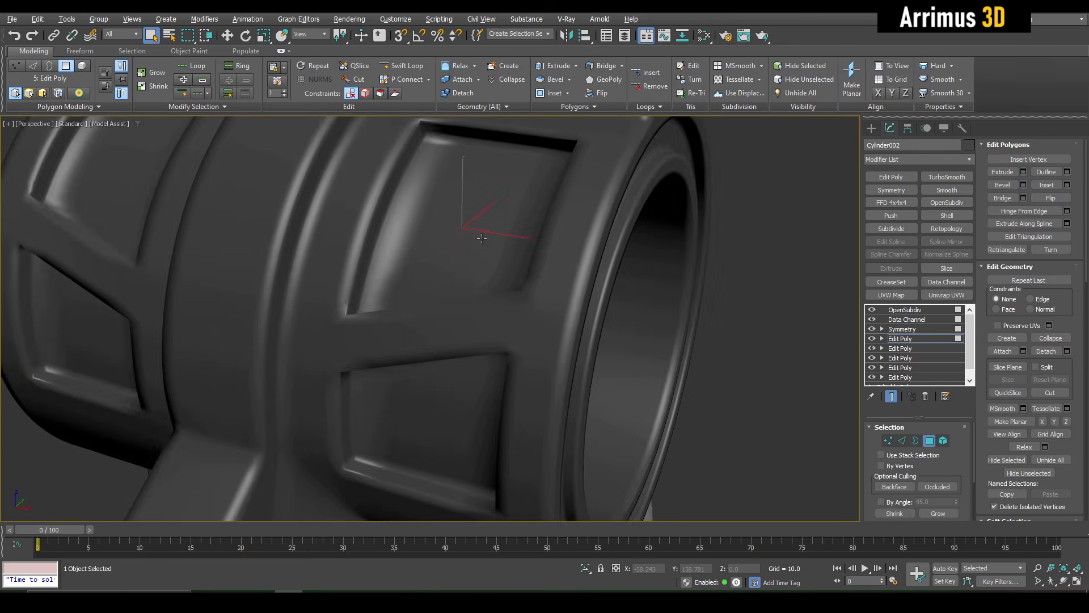
key("4")
scroll(486, 229, "down", 5)
middle_click_drag(494, 233, 524, 251, "alt")
scroll(559, 255, "up", 2)
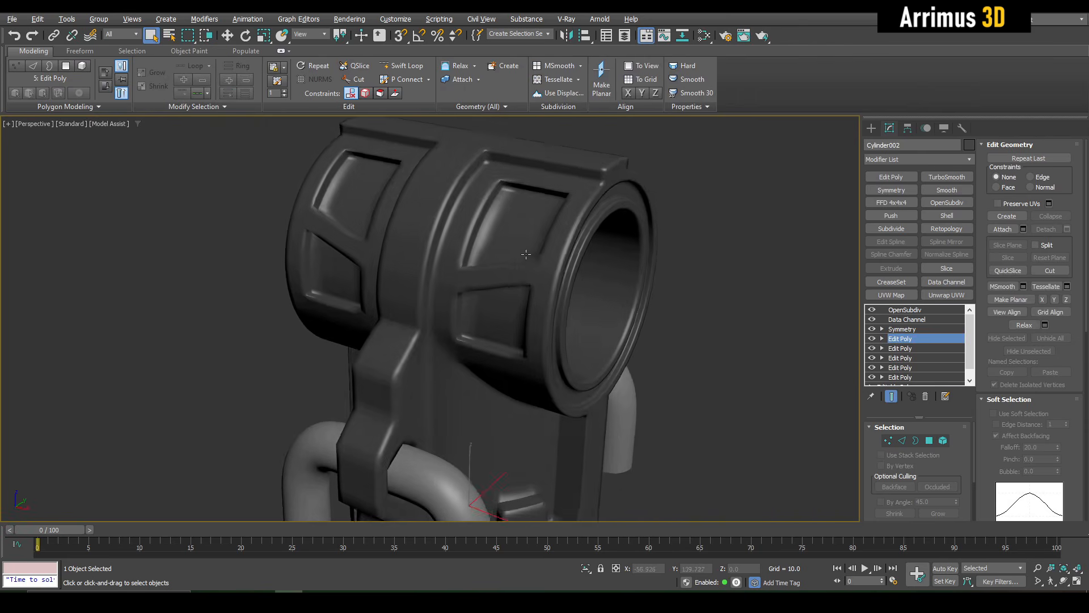
scroll(524, 251, "down", 3)
middle_click_drag(460, 297, 482, 272)
scroll(482, 271, "up", 3)
middle_click_drag(487, 319, 504, 254)
Add another Edit Poly modifier and cut a diagonal edge line from the barrel's underside across the junction onto the neck
key("shift+e")
middle_click_drag(556, 306, 576, 296)
key("F4")
key("F4")
key("F4")
key("1")
middle_click_drag(509, 282, 555, 278, "alt")
scroll(555, 277, "up", 5)
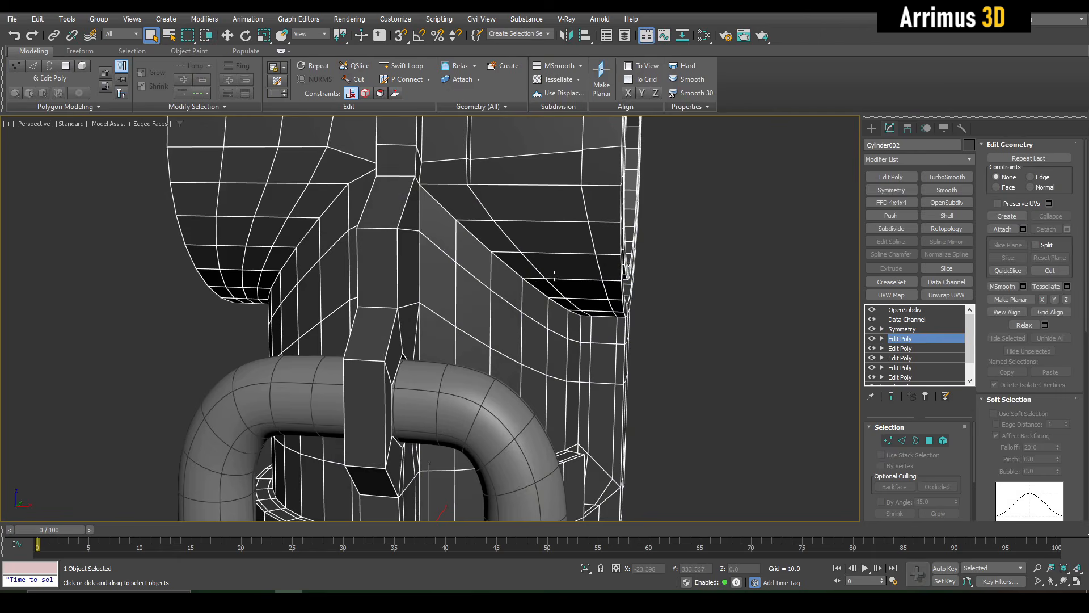
key("alt+c")
middle_click_drag(480, 286, 496, 316)
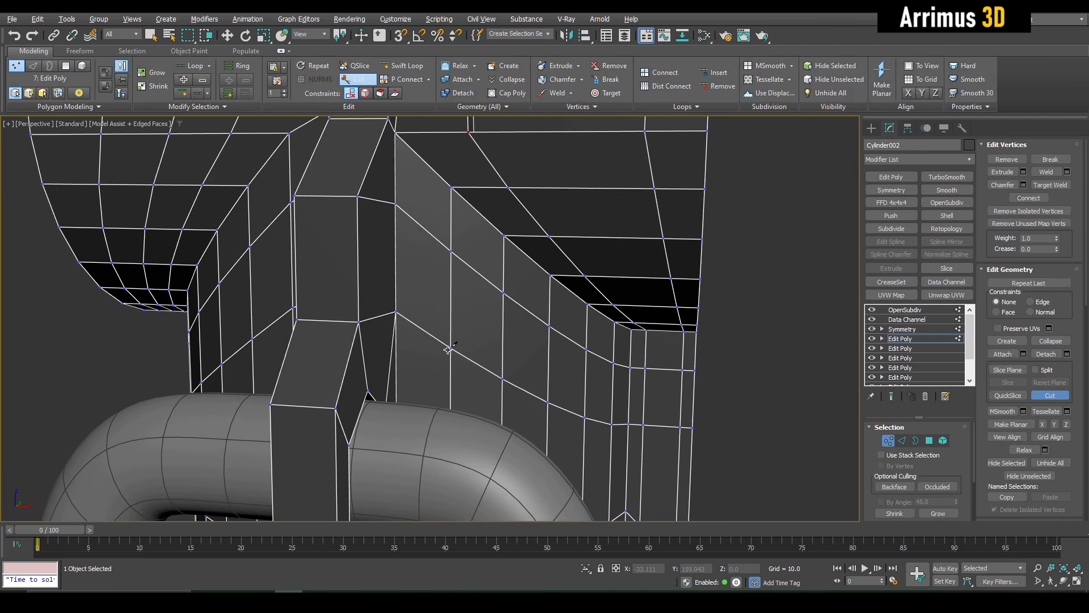
left_click(581, 197)
right_click(485, 309)
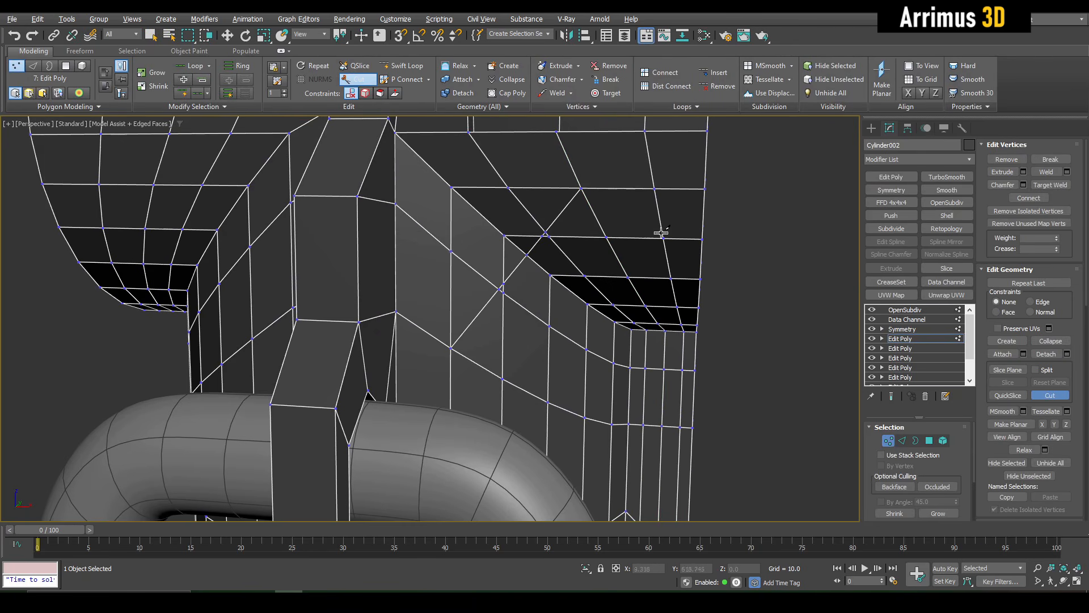
Finish a second diagonal cut, nearer the open rim, from the barrel's underside down to the neck's lower edge row
left_click(538, 397)
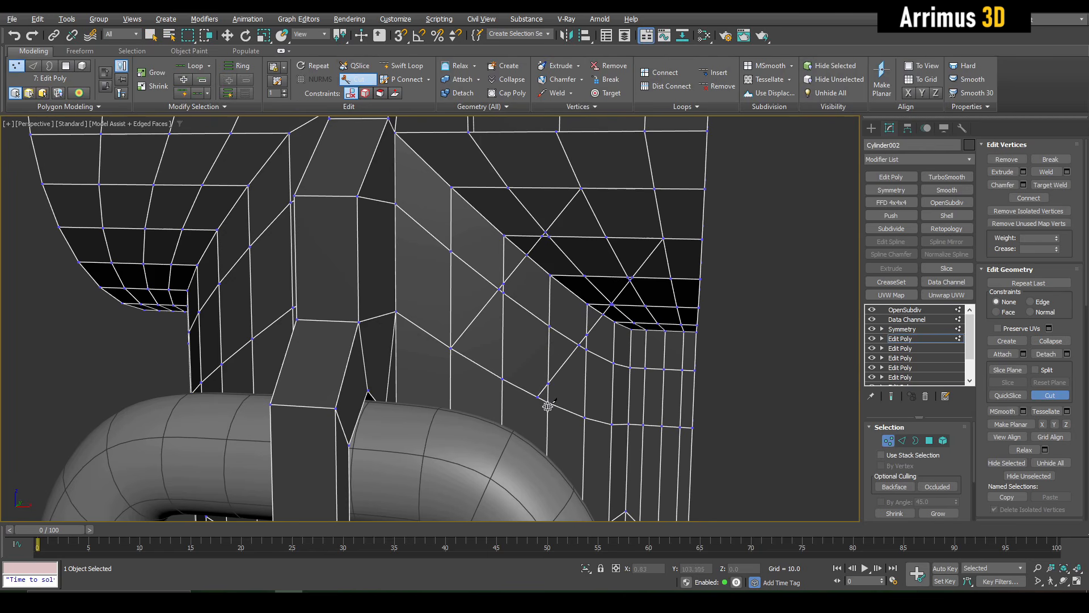
right_click(548, 407)
left_click(499, 407)
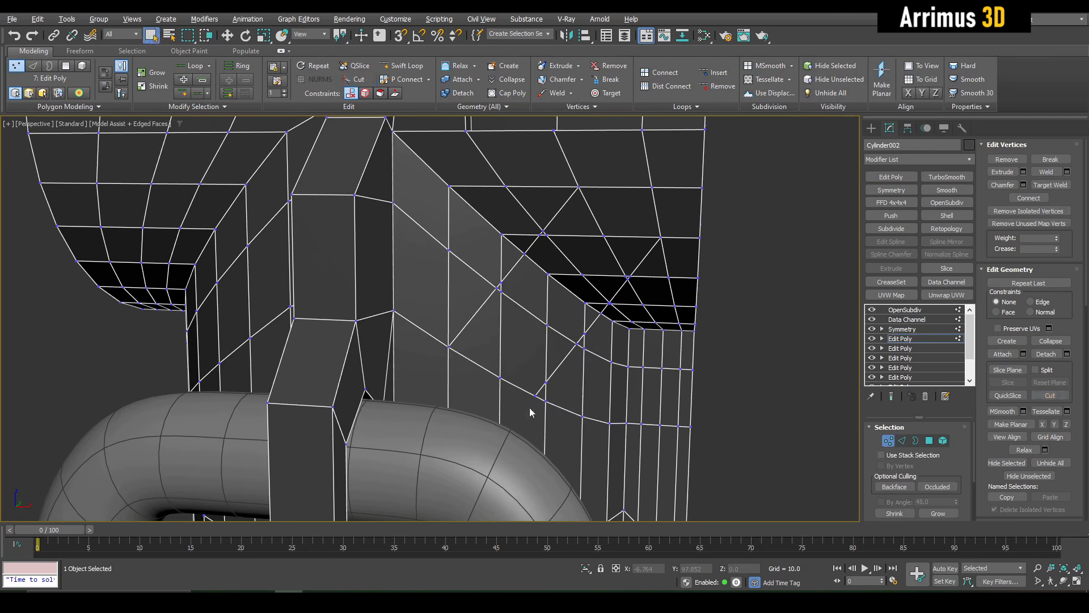
right_click(539, 396)
middle_click_drag(538, 396, 558, 309, "alt")
key("4")
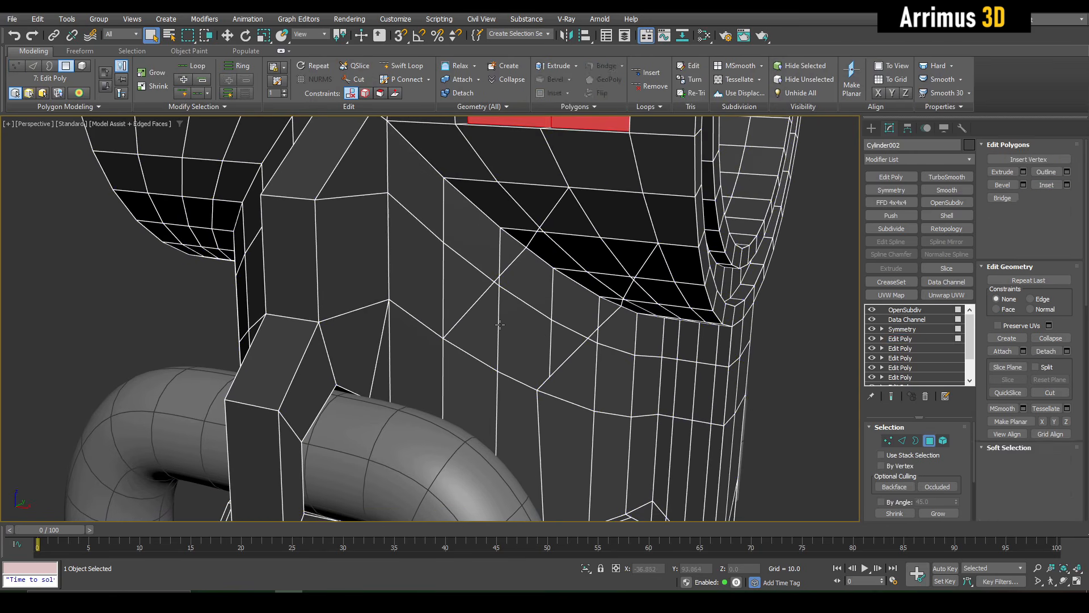
Target-weld the stray vertices beside the diagonal cuts on the neck wall onto the adjacent cut vertices
scroll(502, 296, "up", 3)
key("1")
key("ctrl+shift+w")
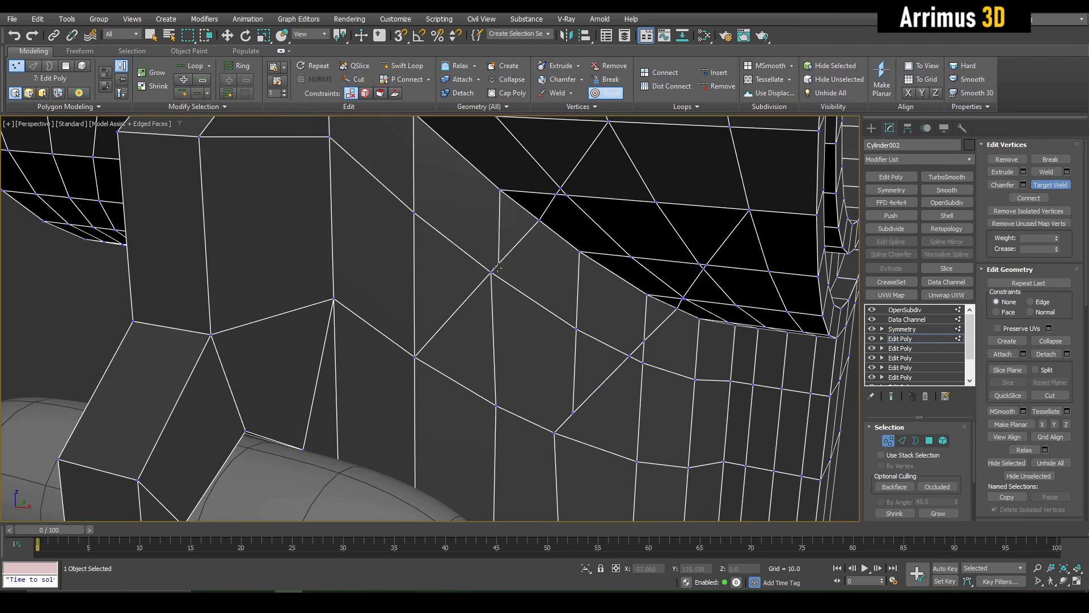
left_click(488, 274)
right_click(572, 322)
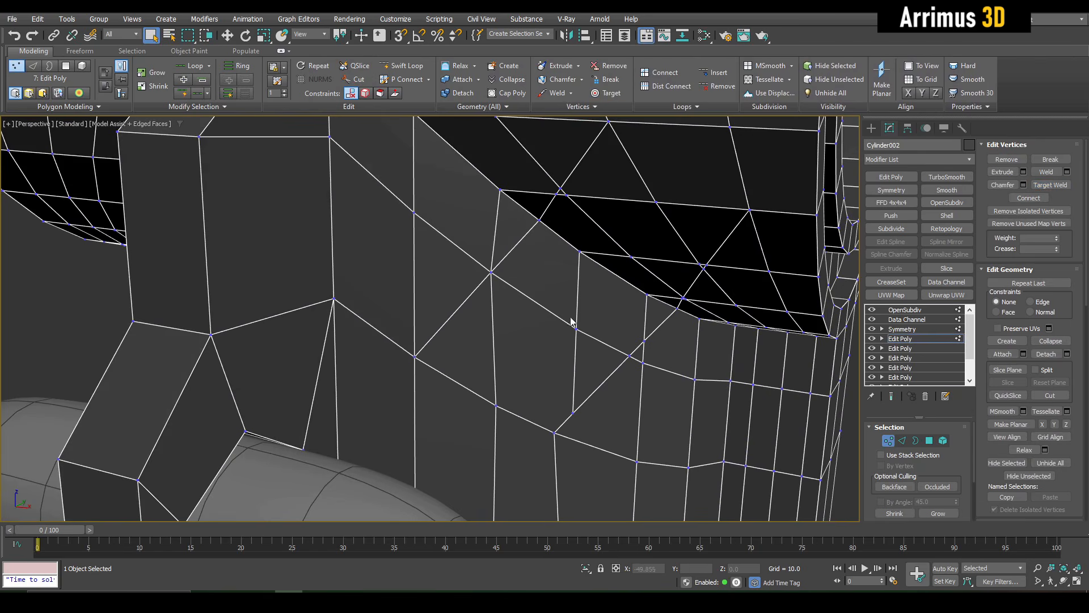
key("ctrl+shift+w")
left_click(641, 363)
left_click(630, 356)
right_click(581, 397)
key("ctrl+shift+w")
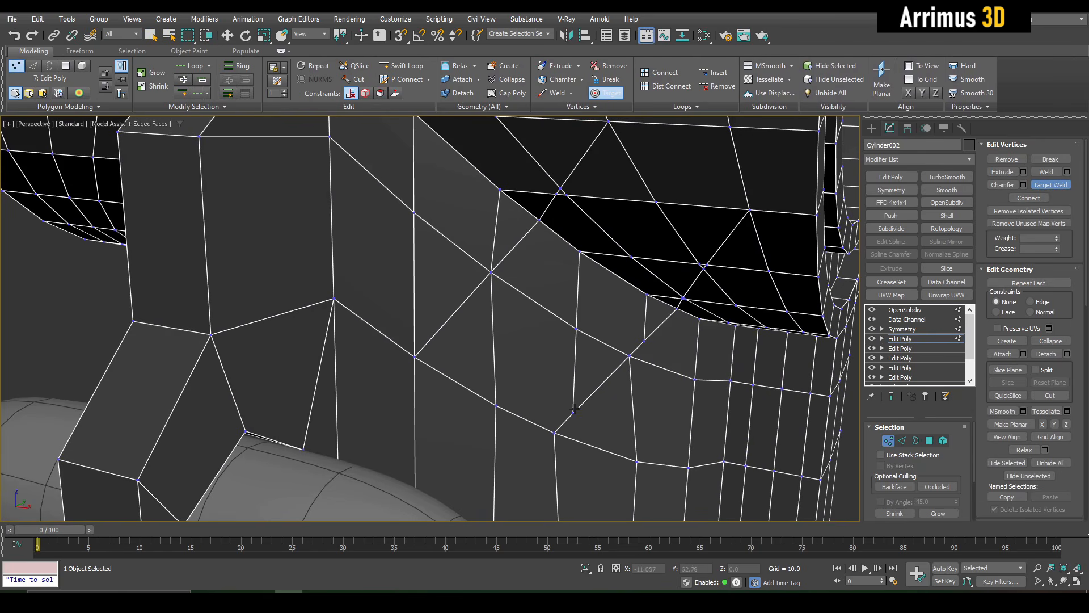
right_click(552, 377)
Target-weld the stray vertices along the diagonal cuts on the barrel's underside and return to polygon selection
key("ctrl+shift+w")
right_click(559, 189)
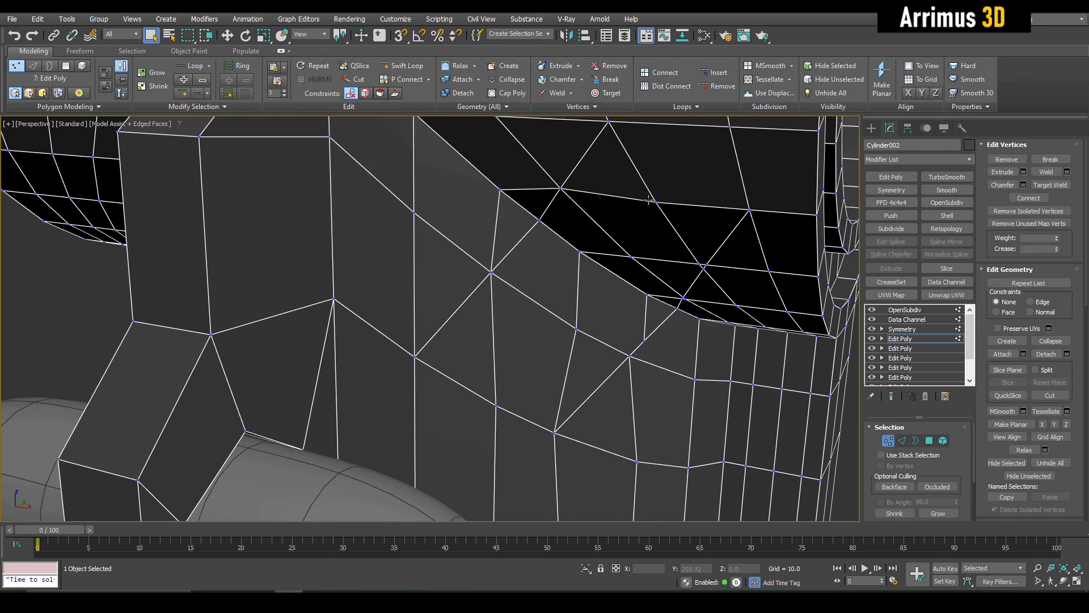
middle_click_drag(648, 203, 643, 225)
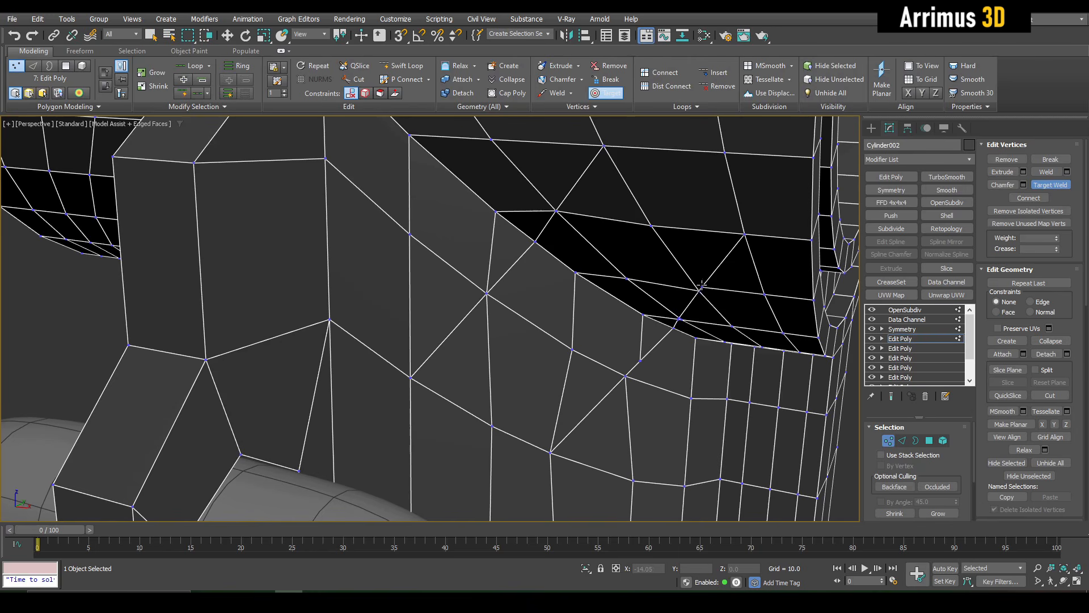
right_click(702, 286)
scroll(702, 285, "down", 5)
key("4")
scroll(647, 336, "up", 5)
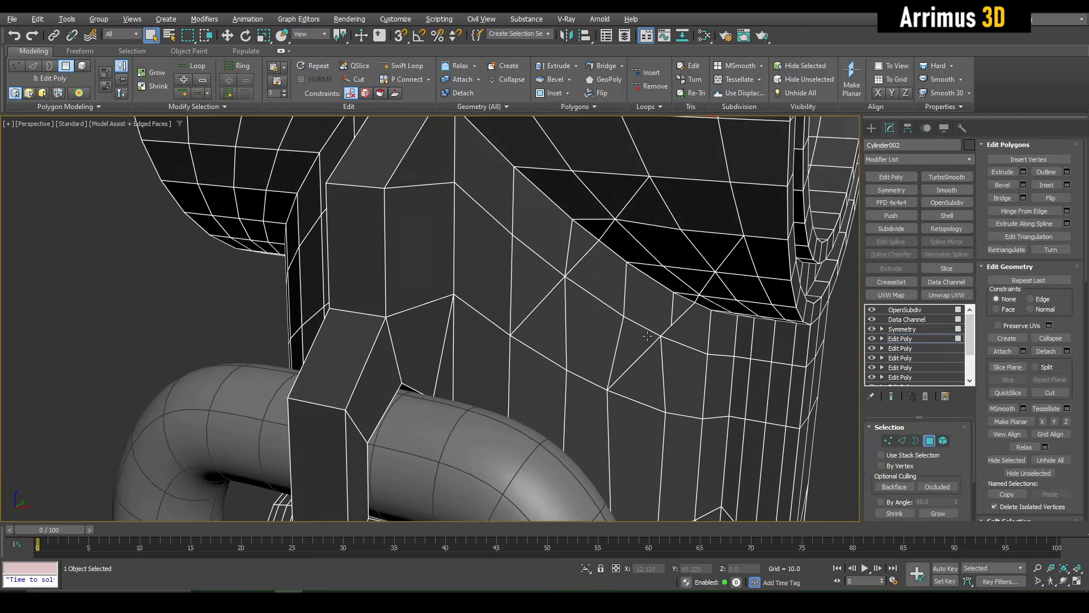
Cut an edge across the barrel's underside between the two diagonal cuts and delete all polygons enclosed between them
mouse_move(622, 343)
left_mouse_down()
mouse_move(542, 324)
mouse_move(663, 299)
left_mouse_up()
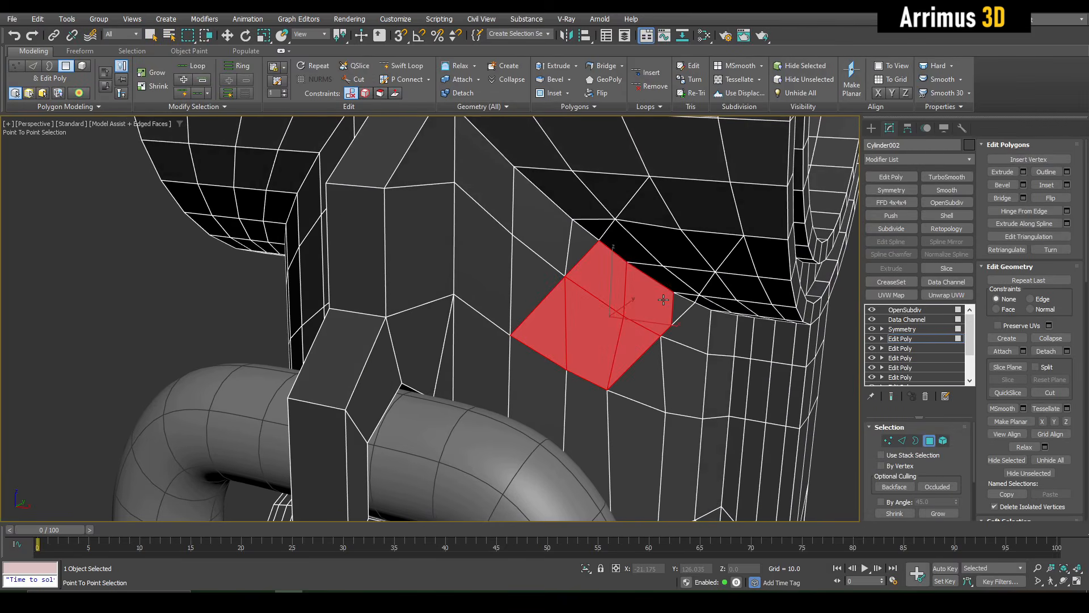
left_click(665, 279, "ctrl")
left_click(628, 248, "ctrl")
left_click(658, 206, "ctrl")
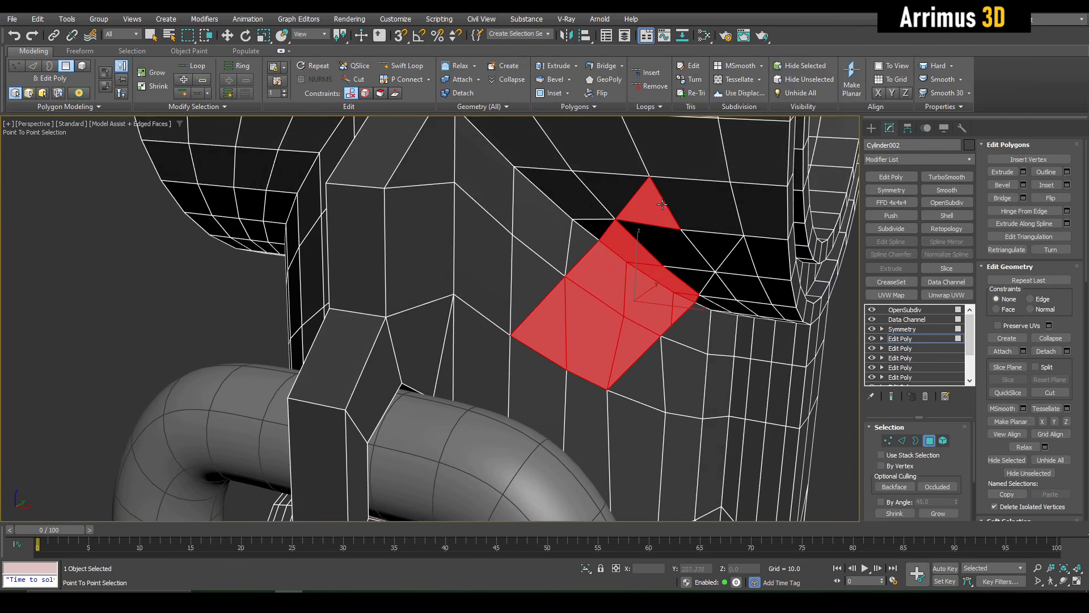
left_click(710, 244, "ctrl")
left_click(709, 245, "ctrl")
left_click(673, 247, "ctrl")
left_click(690, 272, "ctrl")
left_click(703, 249, "ctrl")
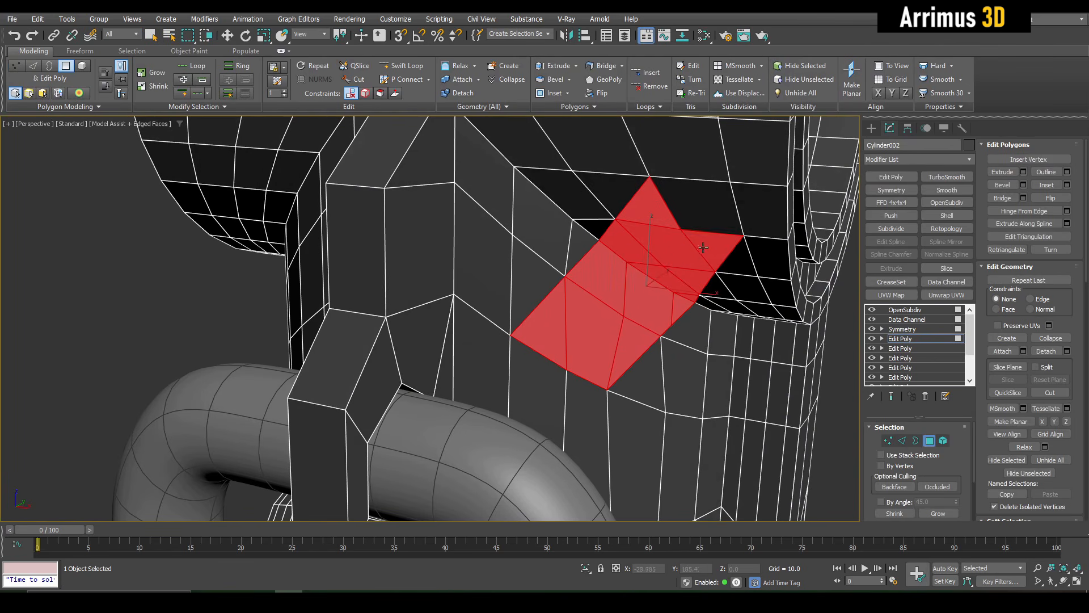
middle_click_drag(703, 247, 707, 232, "alt")
key("1")
key("alt+c")
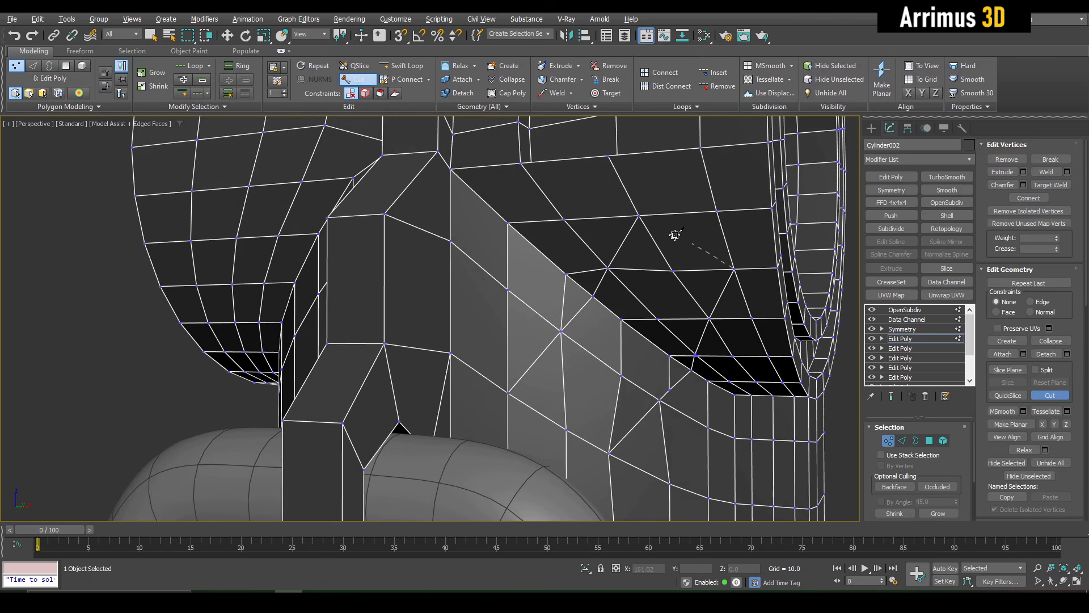
right_click(642, 217)
key("4")
left_click(688, 257, "ctrl")
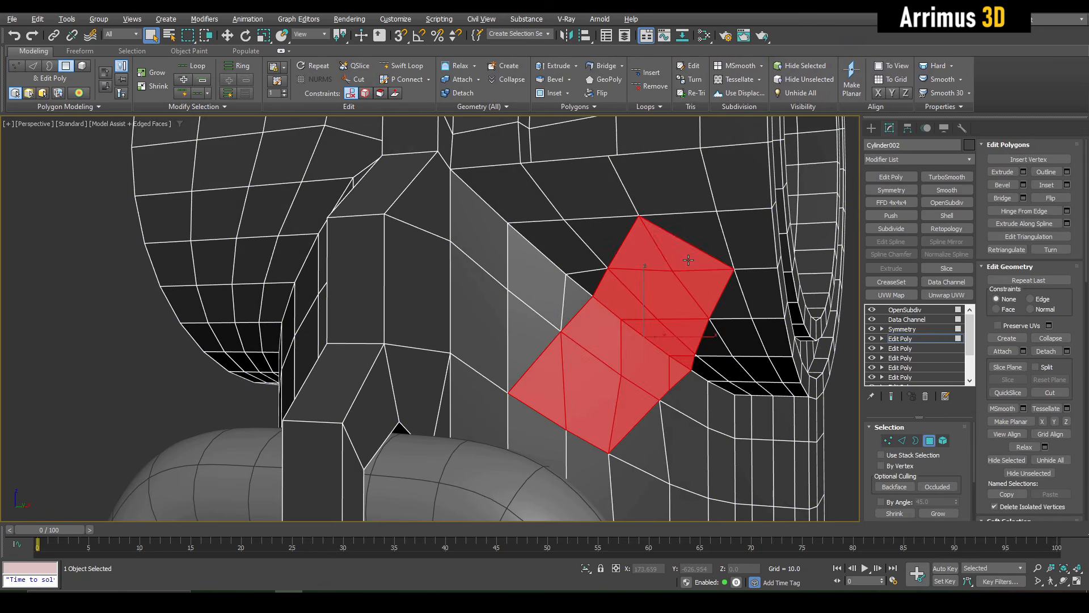
key("Delete")
Select the open border of the diagonal hole and cap it with a single polygon
key("3")
left_click(712, 316)
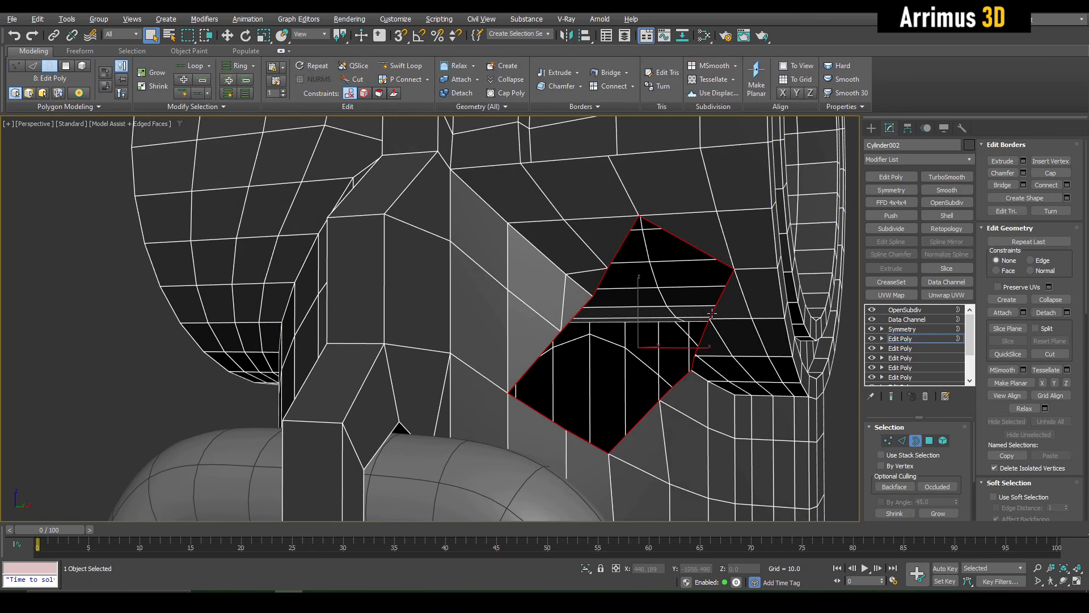
middle_click_drag(712, 314, 656, 303, "alt")
key("alt+p")
Connect opposite corner vertices of the capped patch so straight edges run along both of its long sides
key("1")
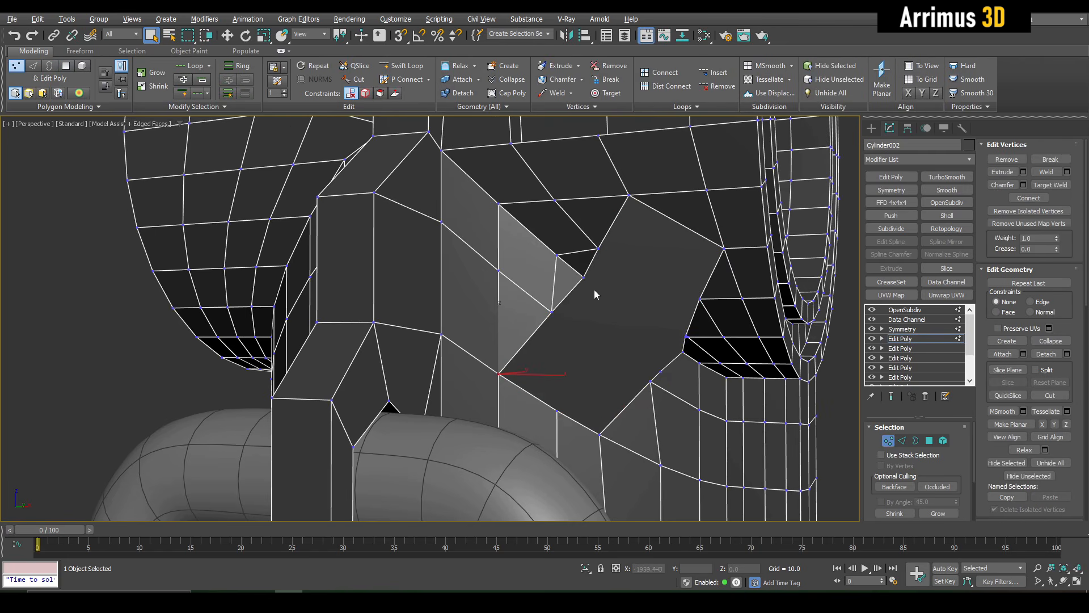
left_click(631, 198, "ctrl")
key("ctrl+shift+e")
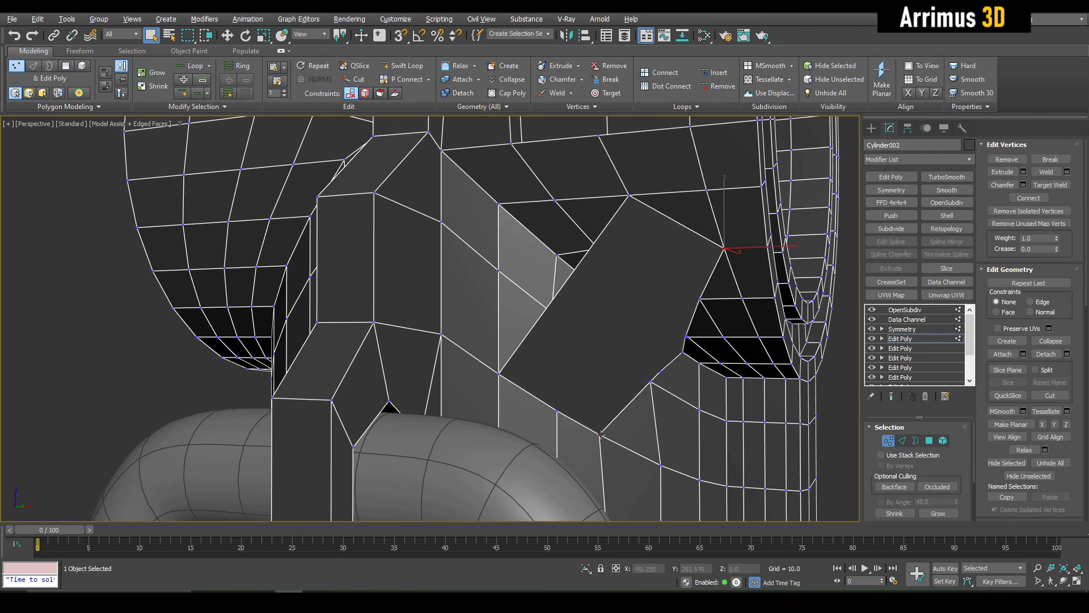
key("ctrl+shift+e")
Cut a lengthwise edge through the middle of the diagonal patch, from its lower edge vertex to its upper edge
left_click(611, 370)
scroll(611, 370, "down", 3)
middle_click_drag(611, 370, 603, 371, "alt")
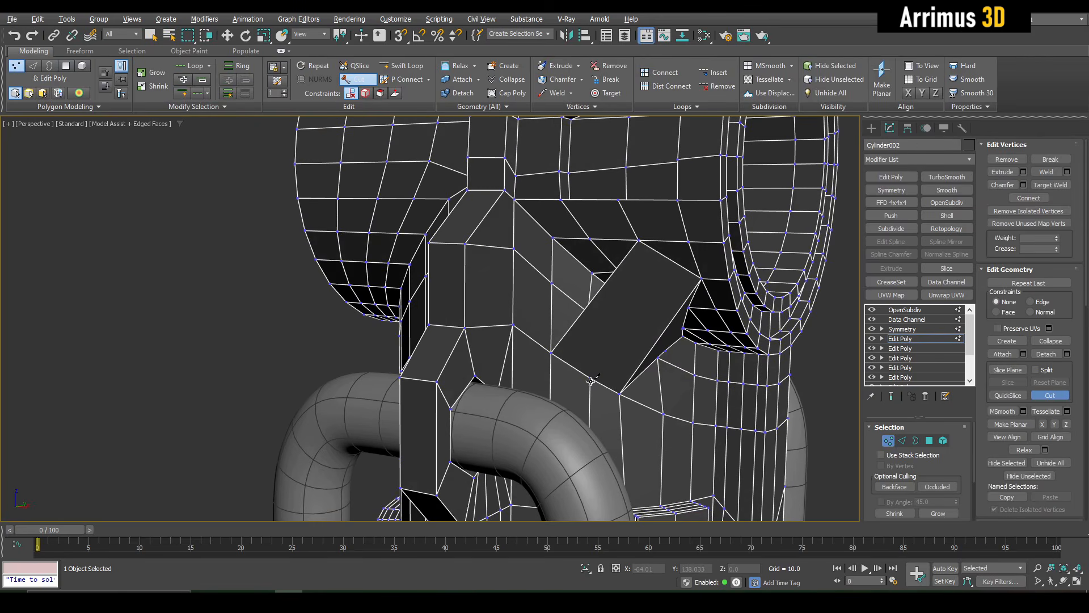
scroll(675, 265, "up", 5)
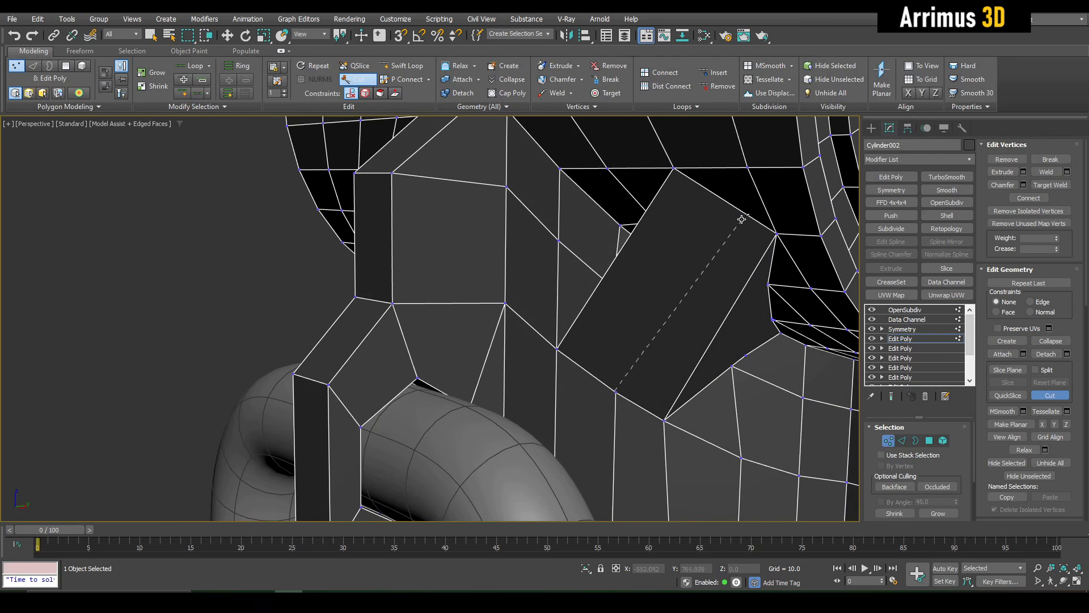
middle_click_drag(713, 364, 680, 328, "alt")
right_click(680, 328)
Target-weld the closely spaced stray vertices where the patch's rim-side edge meets the barrel's underside
key("ctrl+shift+w")
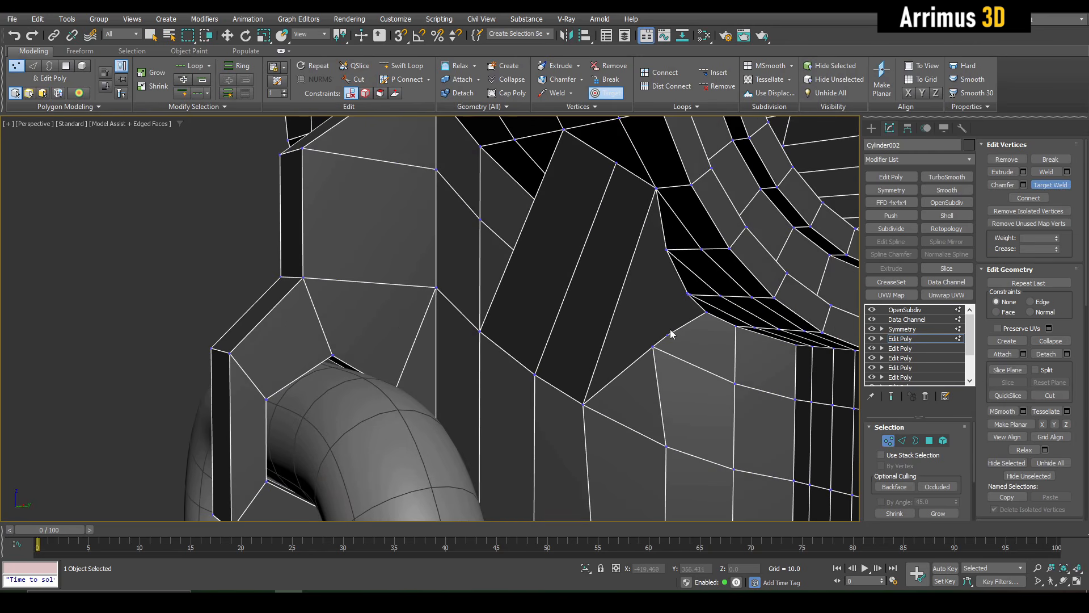
right_click(653, 346)
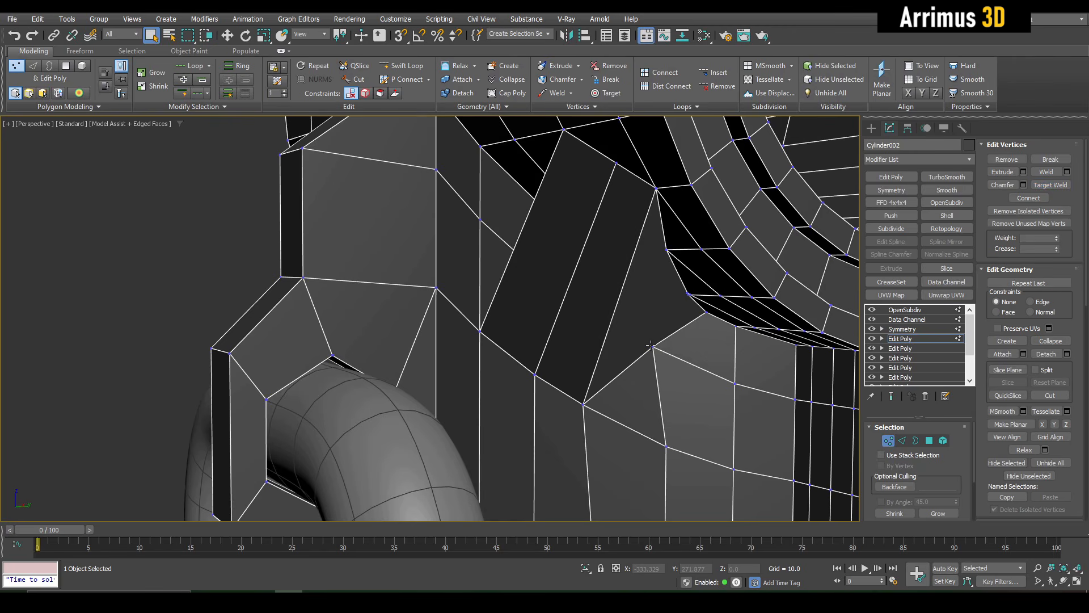
scroll(652, 345, "up", 6)
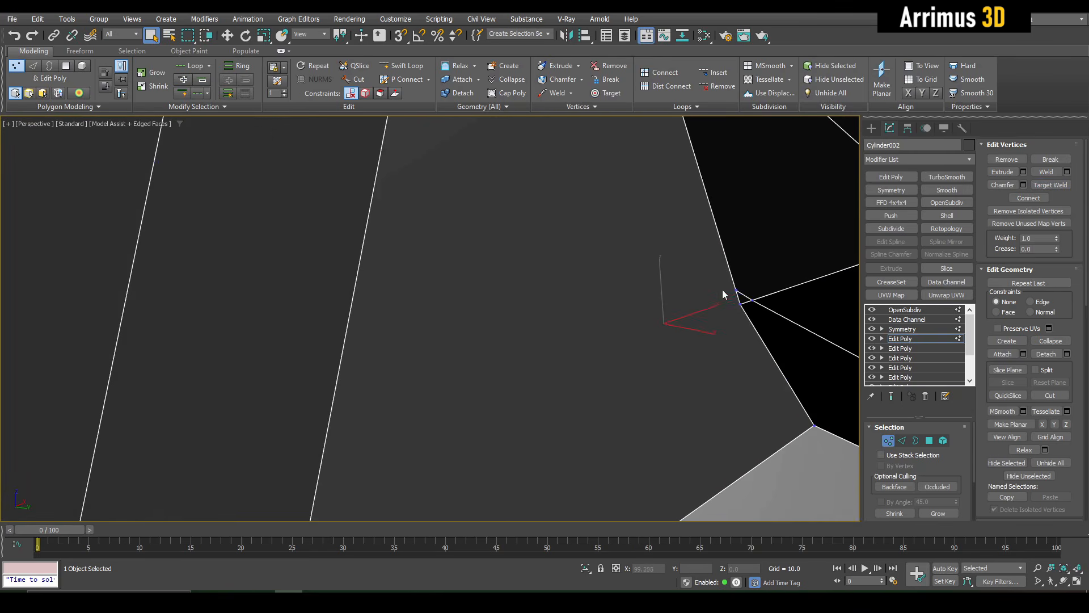
key("ctrl+w")
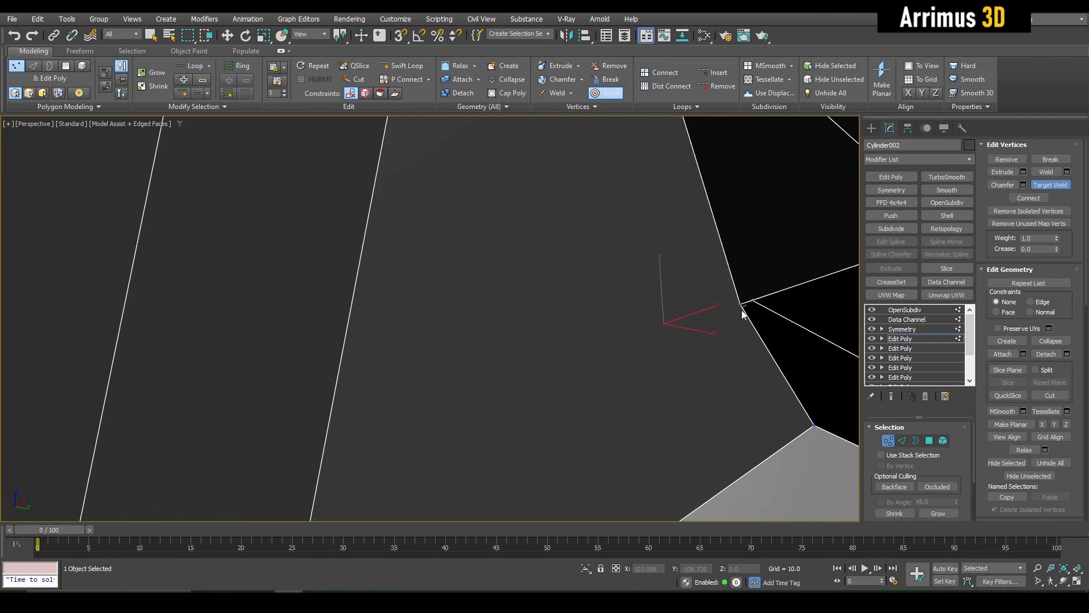
left_click(739, 304)
left_click(752, 300)
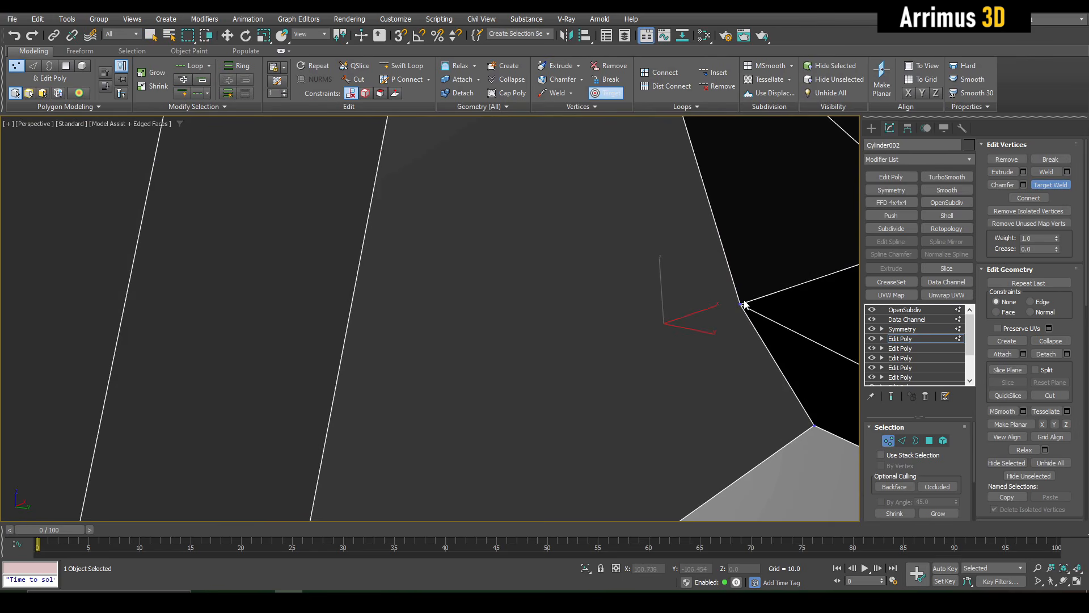
right_click(743, 304)
Cut a crosswise edge over the upper part of the diagonal patch, from its rim-side vertex to the opposite long side
scroll(744, 304, "down", 5)
scroll(742, 304, "up", 2)
key("alt+c")
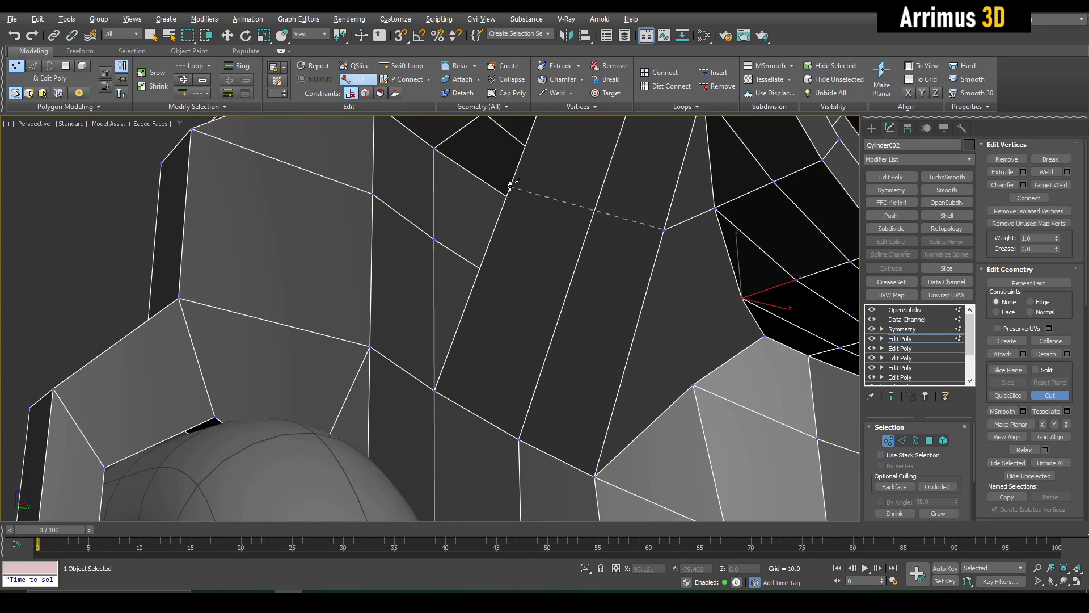
left_click(511, 186)
scroll(552, 255, "down", 3)
mouse_move(552, 255)
middle_mouse_down("alt")
mouse_move(477, 177)
mouse_move(443, 260)
mouse_move(420, 204)
mouse_move(355, 154)
middle_mouse_up("alt")
right_click(476, 178)
Cut a second crosswise edge over the lower part of the diagonal patch, from the inner long side to the rim side
scroll(356, 154, "up", 2)
key("alt+x")
key("alt+x")
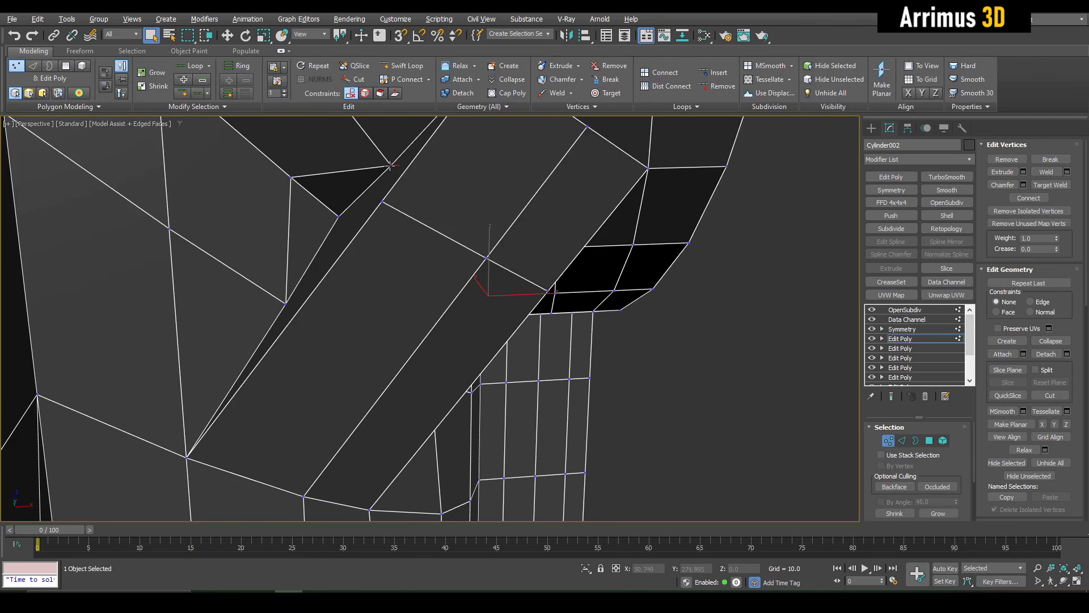
middle_click_drag(409, 248, 341, 253, "alt")
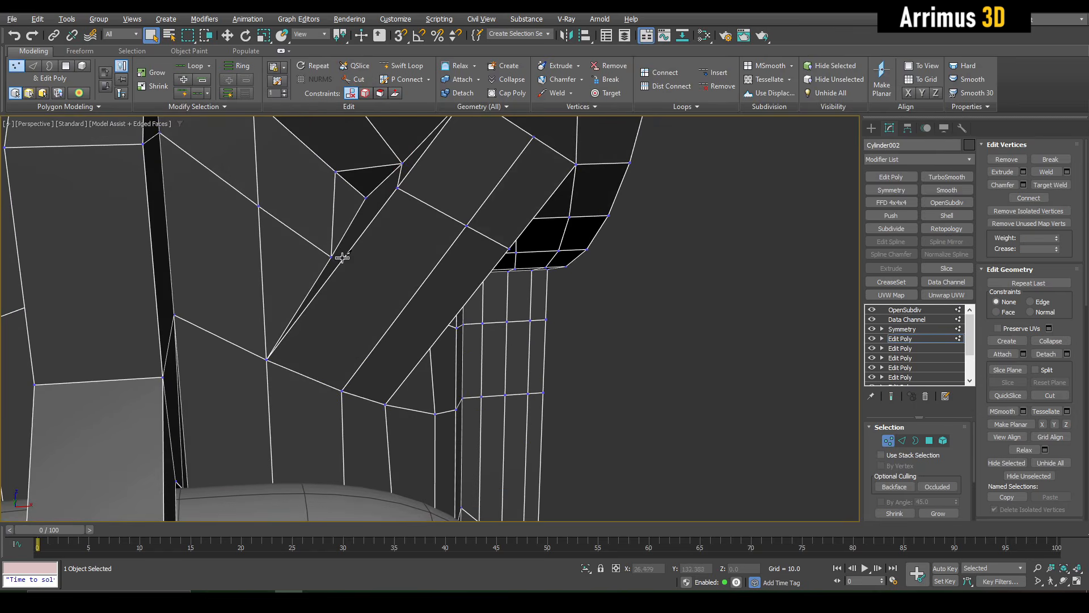
key("alt+c")
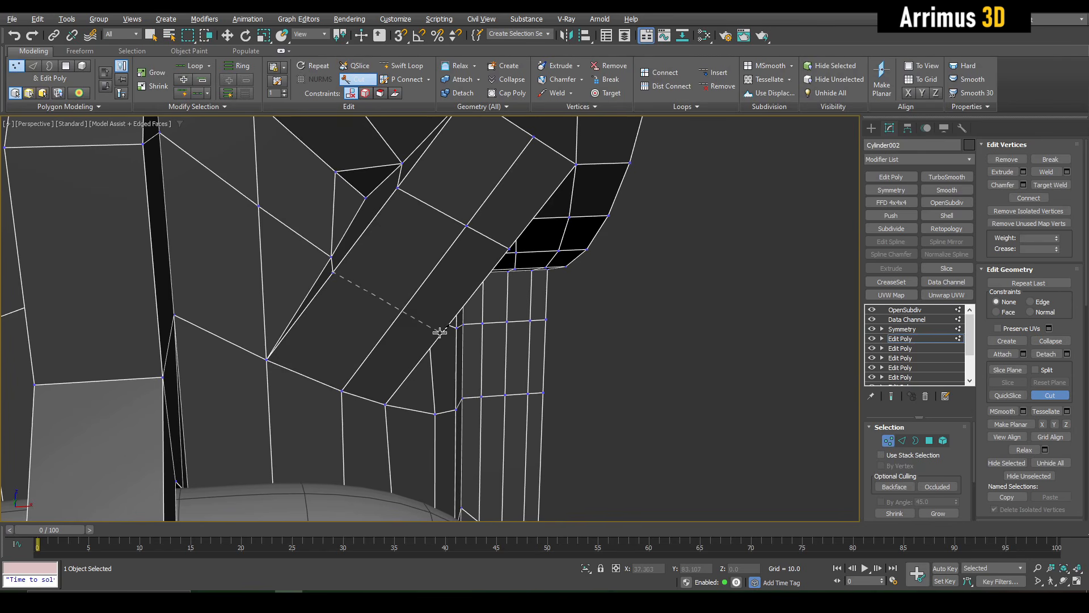
middle_click_drag(450, 330, 425, 299, "alt")
right_click(548, 375)
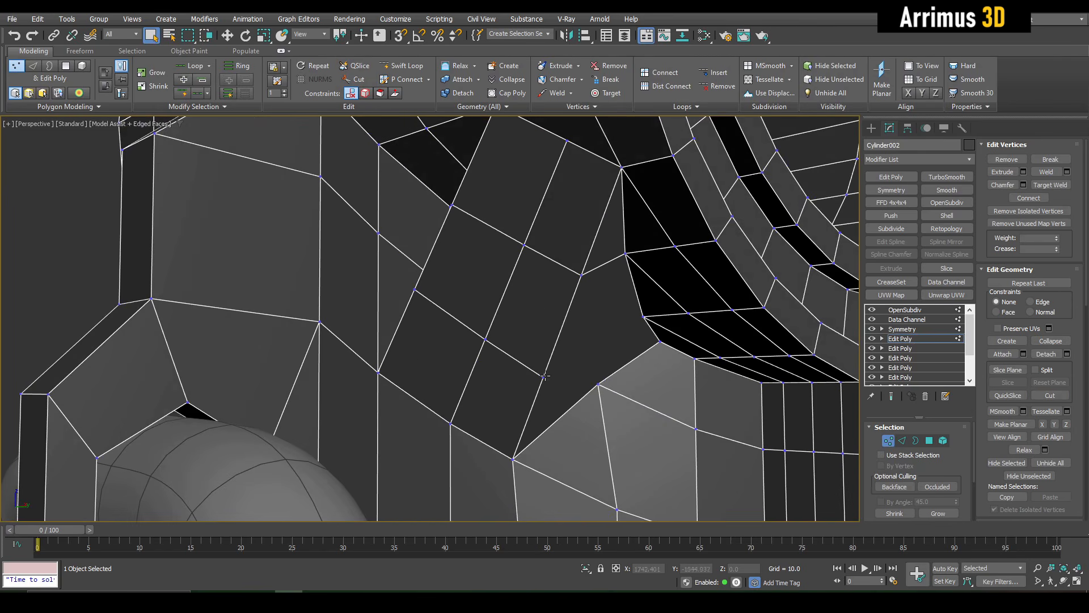
Link the patch's lower rim-side vertex to the neighbouring barrel and neck vertices with new edges
key("alt+c")
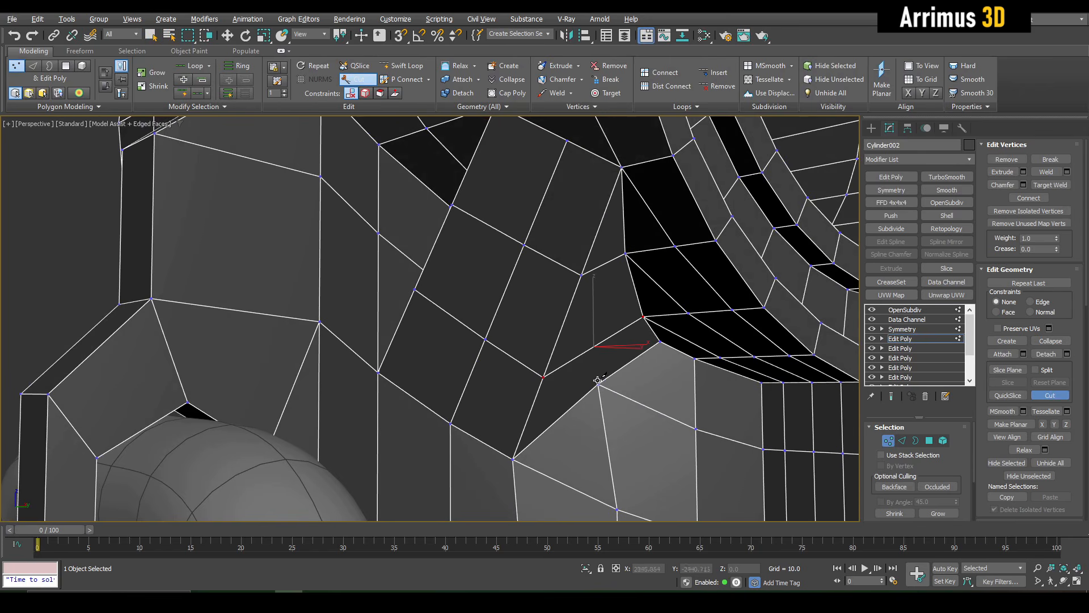
middle_click_drag(608, 262, 536, 284, "alt")
right_click(495, 282)
key("F4")
key("1")
scroll(519, 276, "down", 5)
scroll(503, 270, "up", 5)
With the edge constraint on, slide the two small-triangle vertices beside the diagonal patch along their edges, away from the patch
key("F4")
middle_click_drag(428, 273, 531, 282)
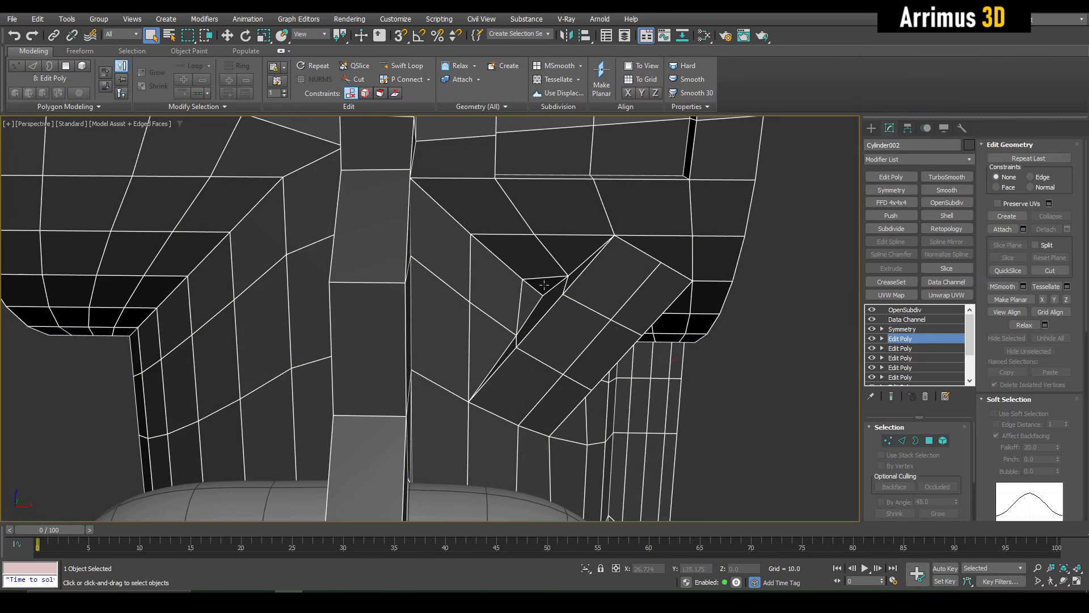
key("1")
scroll(521, 288, "up", 2)
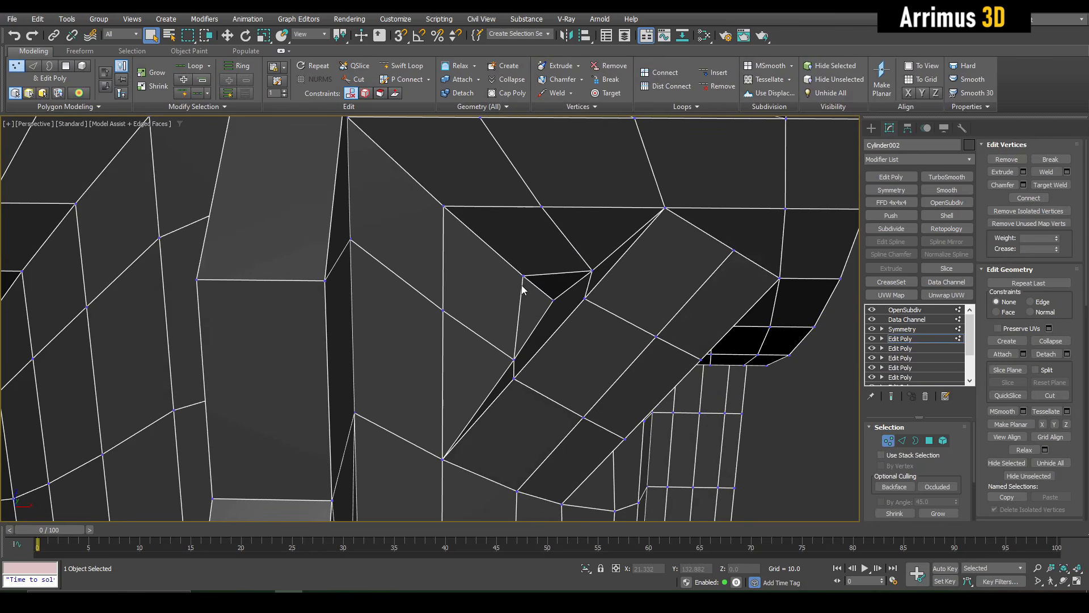
middle_click_drag(522, 278, 527, 284, "alt")
key("w")
key("shift+x")
left_click_drag(526, 276, 507, 262)
middle_click_drag(542, 311, 543, 309)
left_click_drag(552, 298, 538, 287)
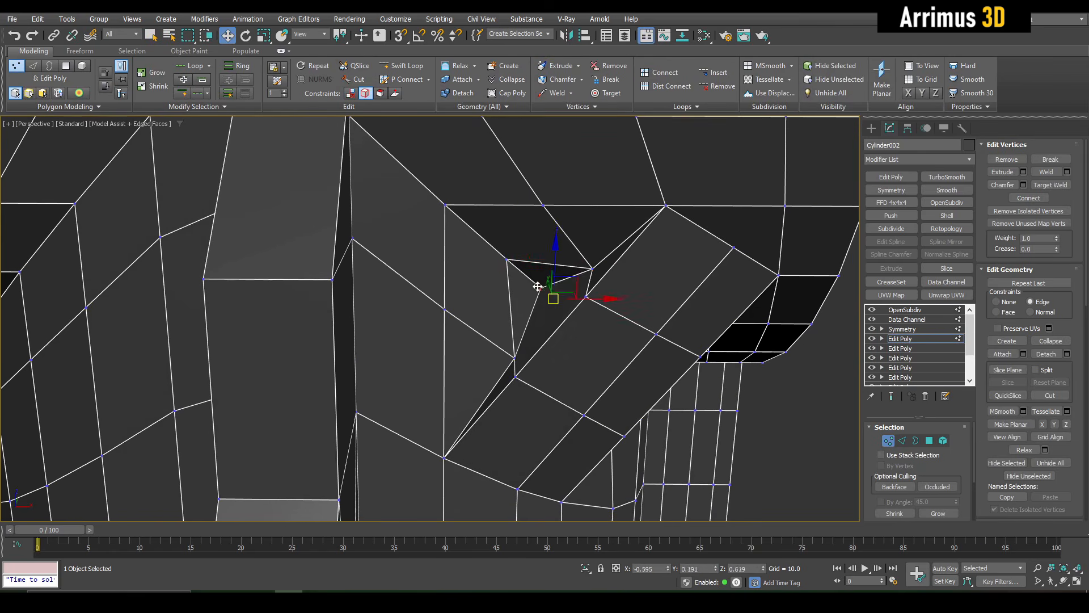
key("q")
Reposition the neck-wall vertex crowding the patch's inner long side along its edge and turn off the edge constraint
mouse_move(547, 285)
middle_mouse_down("alt")
mouse_move(573, 308)
mouse_move(537, 339)
middle_mouse_up("alt")
key("w")
left_click(520, 359)
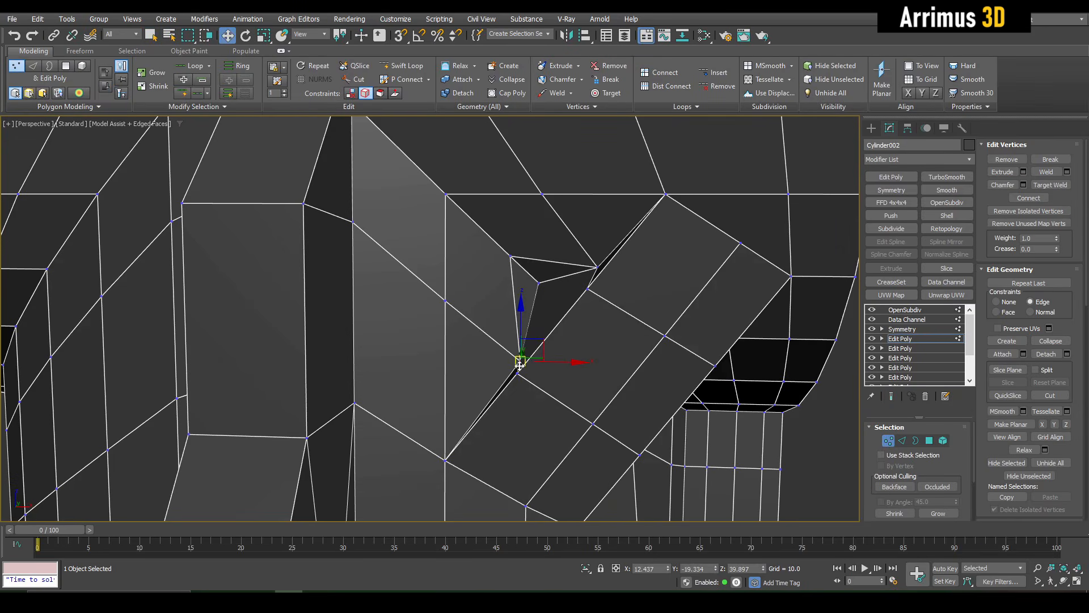
left_click_drag(520, 365, 584, 248)
key("F4")
key("shift+x")
key("q")
scroll(570, 302, "down", 8)
key("1")
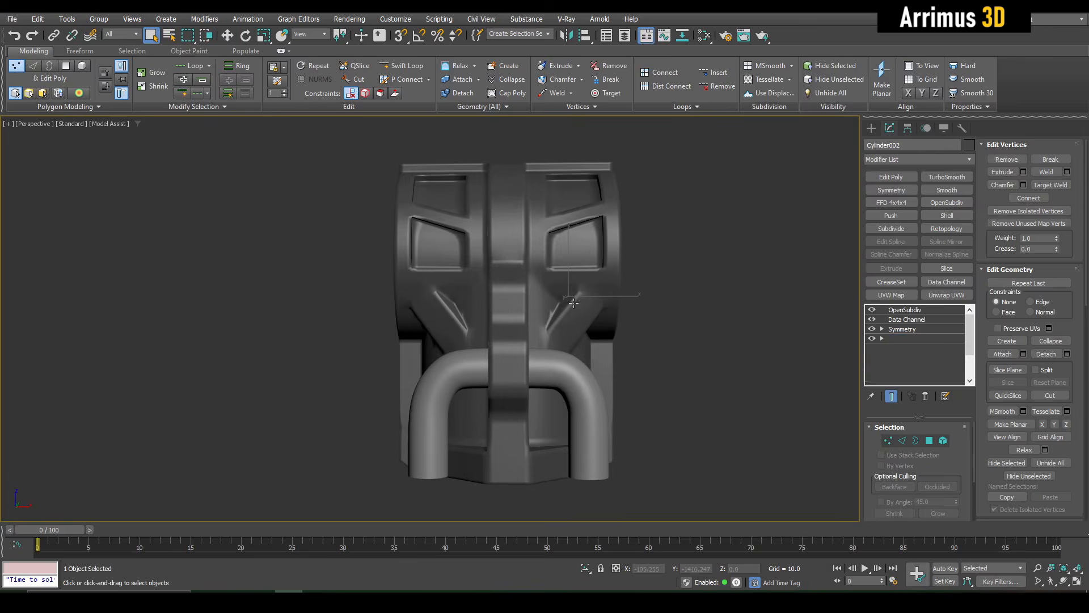
Examine the smoothed fitting around the diagonal ribs and the top of the barrel from several angles
scroll(574, 303, "up", 3)
middle_click_drag(574, 303, 566, 336, "alt")
scroll(550, 323, "down", 3)
scroll(574, 313, "up", 3)
scroll(537, 319, "down", 3)
scroll(620, 352, "down", 3)
scroll(564, 320, "up", 2)
scroll(566, 264, "up", 3)
middle_click_drag(565, 265, 569, 325)
key("F4")
scroll(503, 207, "up", 3)
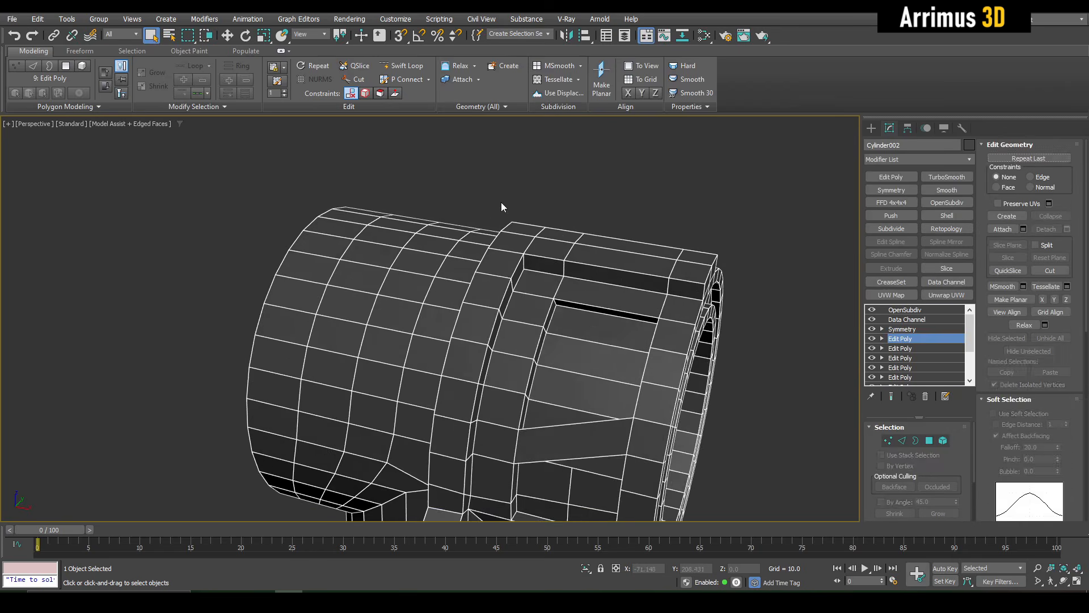
Extrude the strip of polygons along the barrel's top ridge upward by about 6 units into a raised block
key("4")
middle_click_drag(505, 208, 442, 325, "alt")
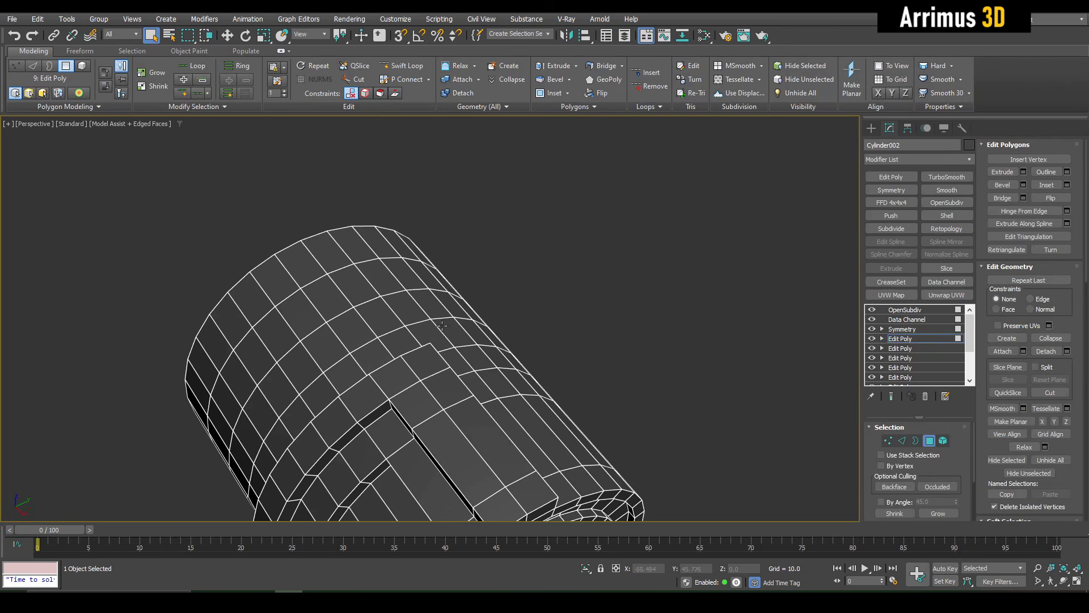
key("z")
middle_click_drag(433, 404, 488, 301, "alt")
scroll(456, 395, "down", 4)
key("w")
key("F4")
key("F4")
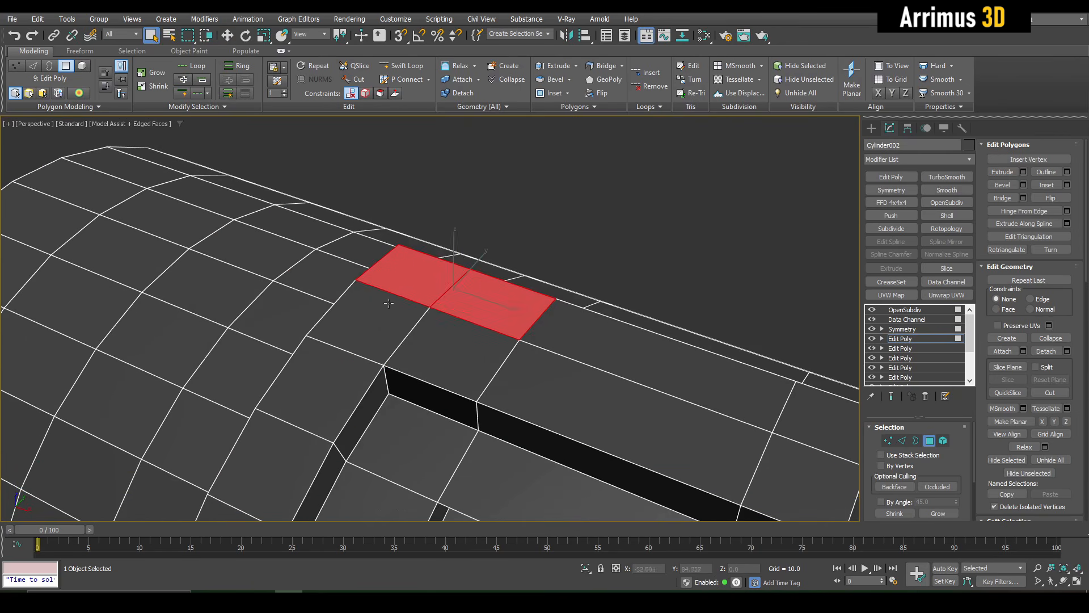
left_click(397, 331, "ctrl")
left_click(475, 354, "ctrl")
left_click(523, 376, "ctrl")
left_click(552, 340, "ctrl")
scroll(552, 340, "down", 4)
middle_click_drag(559, 326, 525, 277, "alt")
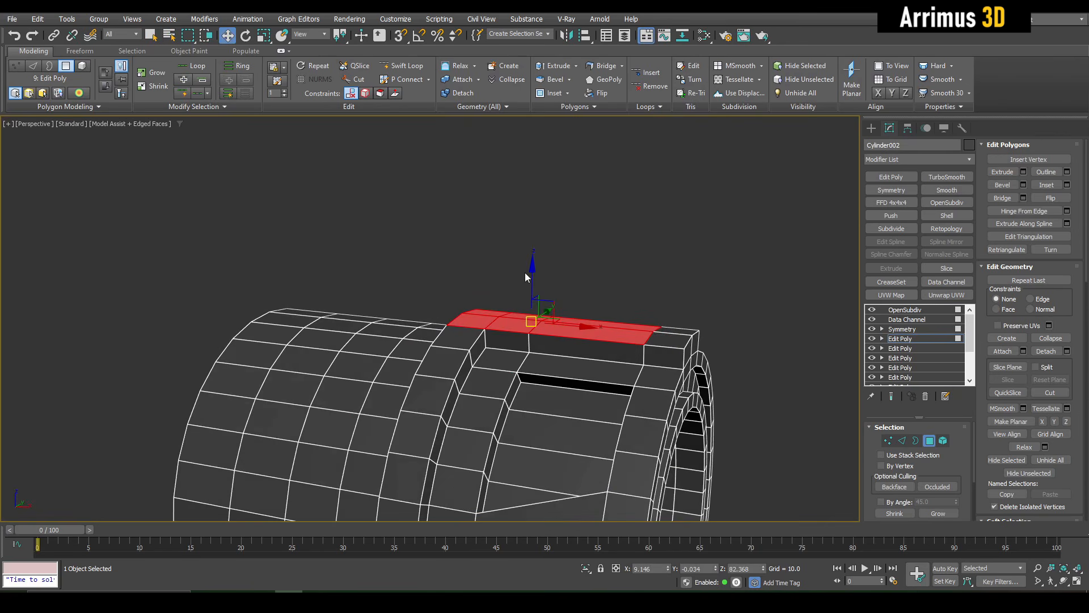
left_click_drag(530, 279, 537, 238, "shift")
key("F4")
key("F4")
middle_click_drag(538, 237, 582, 228)
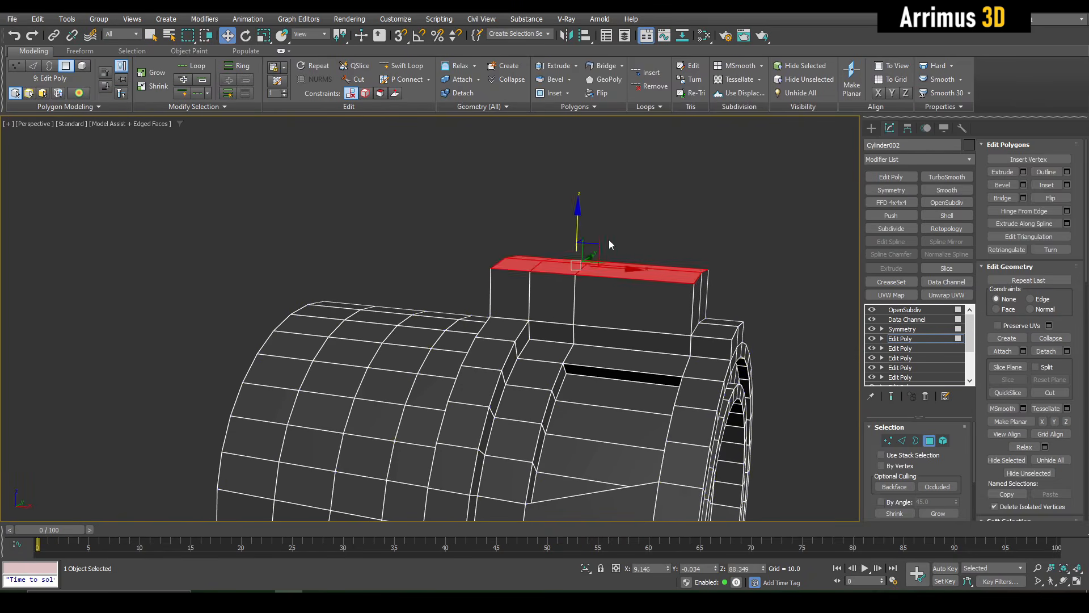
Slope the raised block's rim-side end by moving its top end vertices inward and down to about X 17.1, Z 84.9
key("1")
left_click_drag(642, 227, 736, 293)
middle_click_drag(581, 252, 573, 241, "alt")
key("alt+x")
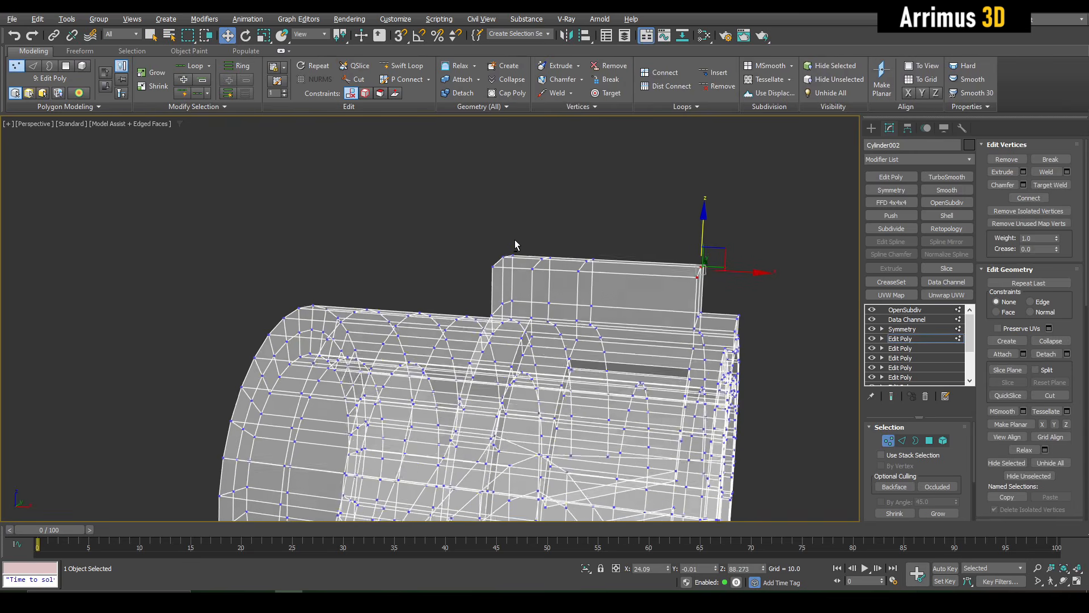
left_click_drag(477, 223, 761, 291)
key("alt+x")
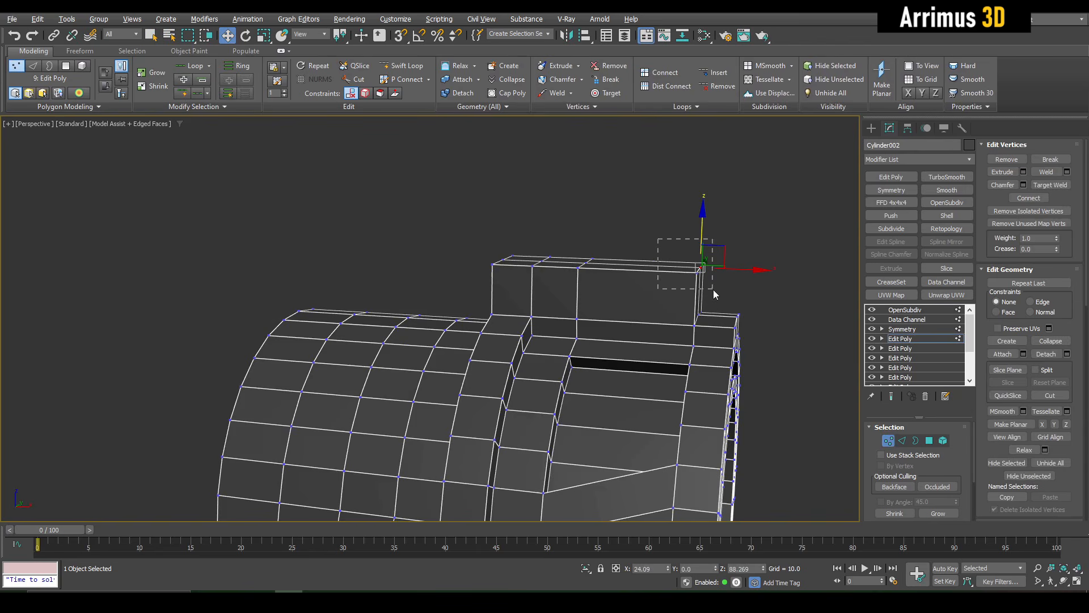
left_click_drag(716, 249, 658, 271)
key("F4")
key("F4")
scroll(624, 268, "up", 2)
middle_click_drag(469, 229, 516, 222)
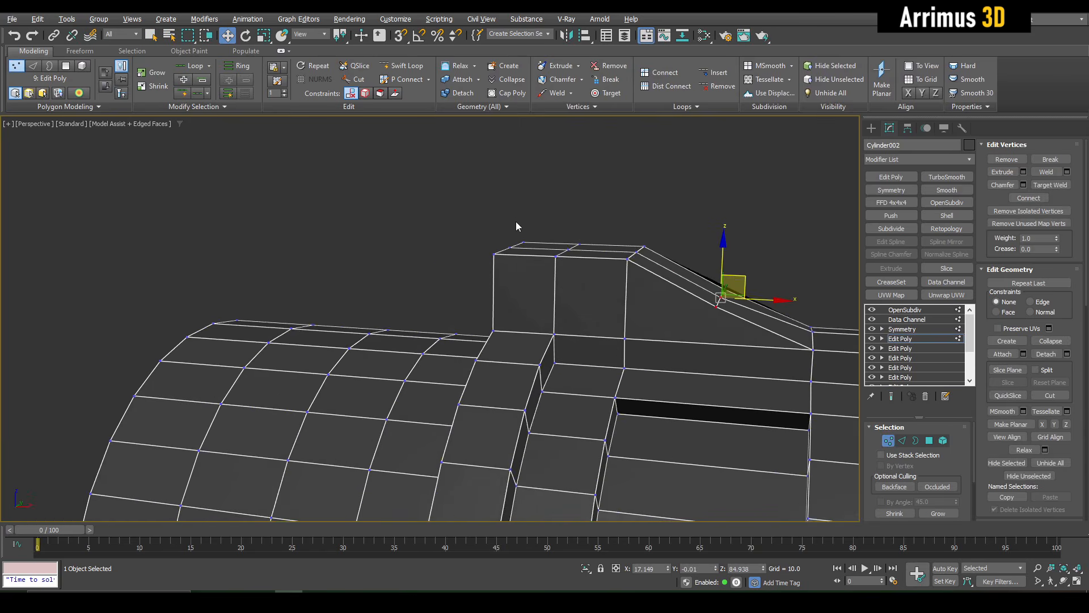
Select the top vertices at the unsloped end of the raised barrel block and move them upward to make the block taller there
key("alt+x")
left_click_drag(567, 267, 579, 272)
key("alt+x")
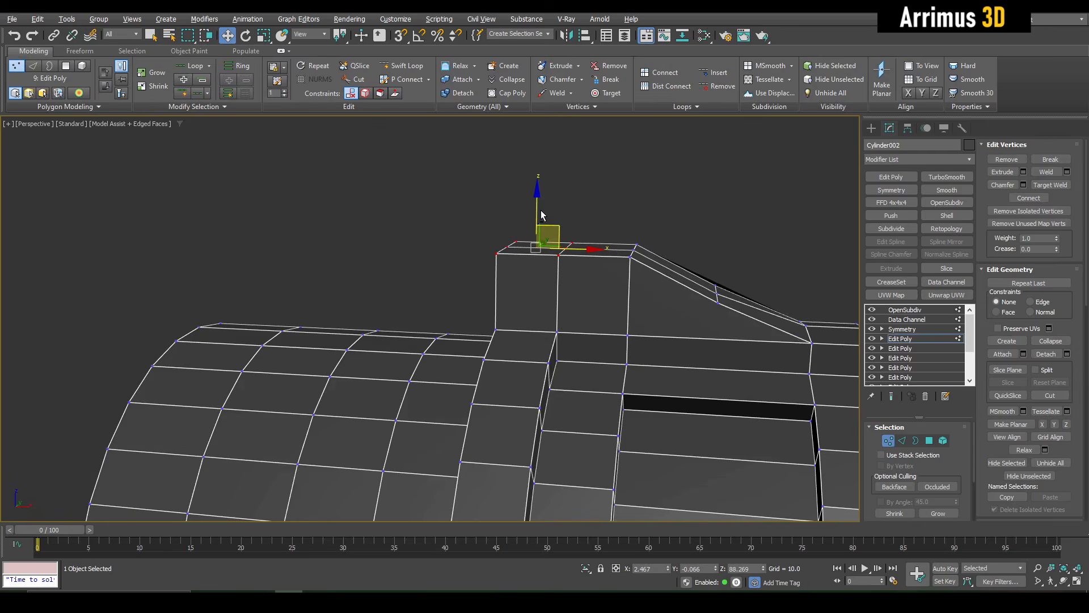
mouse_move(538, 208)
left_mouse_down()
mouse_move(547, 170)
mouse_move(549, 194)
left_mouse_up()
key("F4")
key("F4")
left_click(701, 216)
Examine the stepped top block in wireframe and smoothed display from the side and the barrel opening
middle_click_drag(726, 235, 608, 216)
scroll(641, 270, "up", 3)
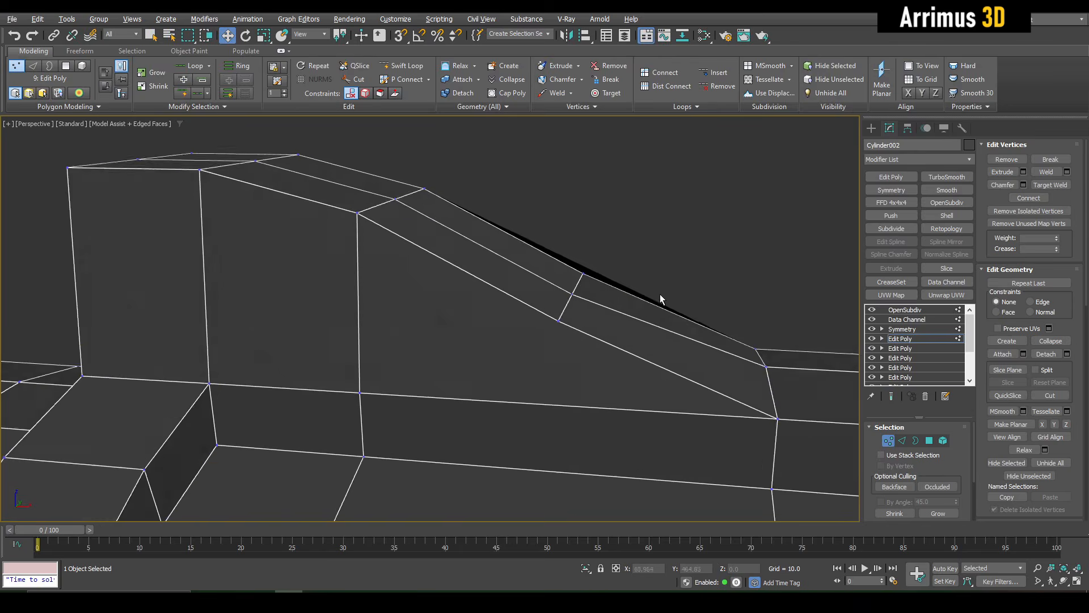
scroll(660, 294, "down", 3)
key("q")
middle_click_drag(659, 294, 518, 204, "alt")
key("F4")
key("1")
scroll(609, 265, "down", 3)
scroll(521, 299, "down", 3)
middle_click_drag(518, 205, 535, 256, "alt")
scroll(530, 233, "up", 3)
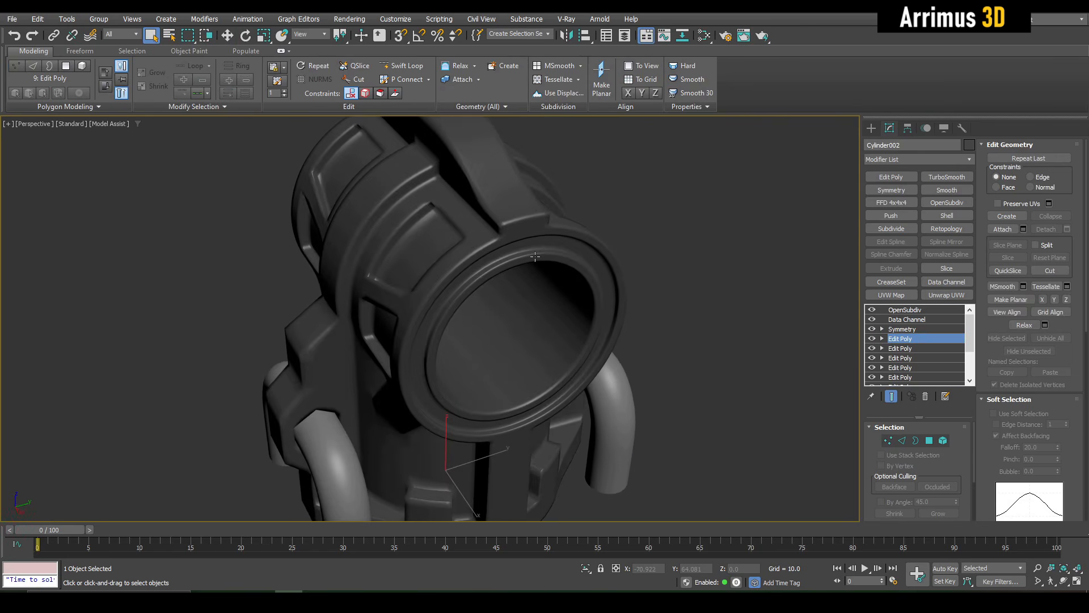
Add an Edit Poly layer and extrude the lengthwise centre edge loop through the barrel bore and around its rim into a thin seam
key("grave")
key("F4")
scroll(535, 256, "up", 2)
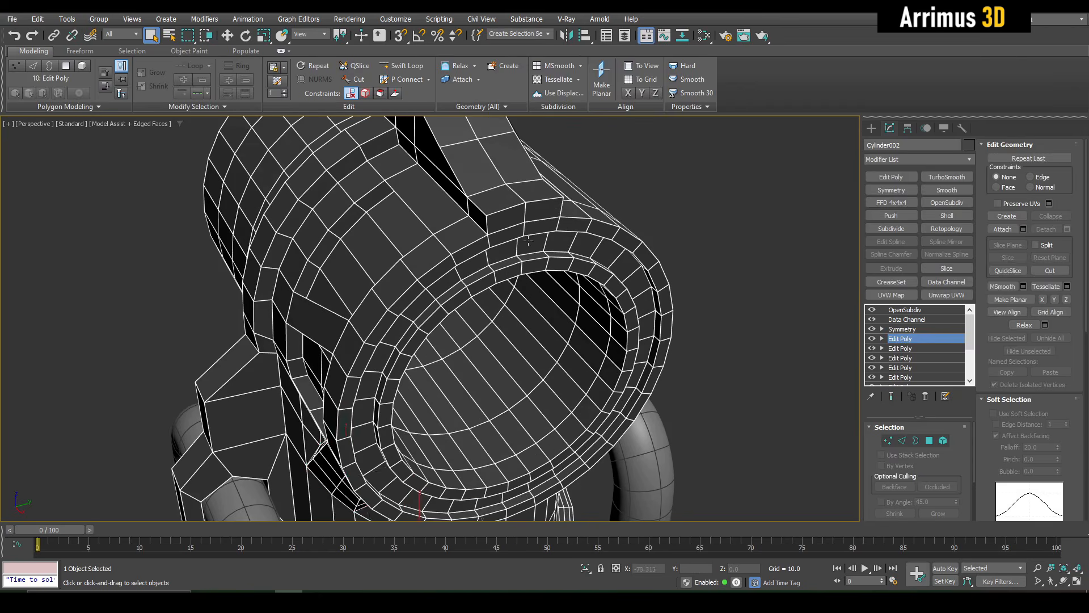
key("2")
key("alt+e")
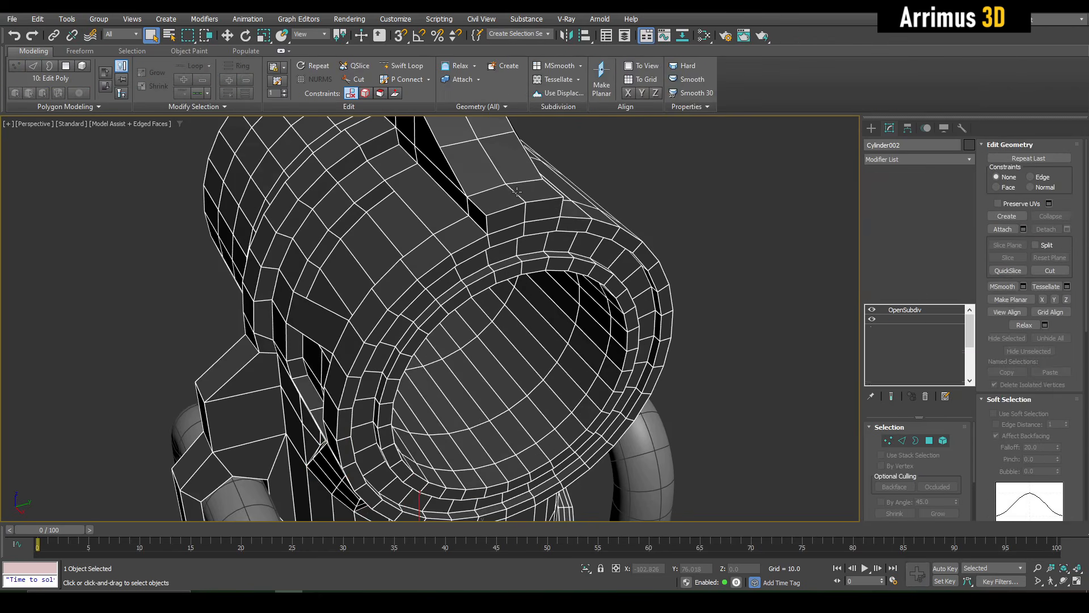
key("2")
double_click(518, 193)
middle_click_drag(518, 193, 540, 348)
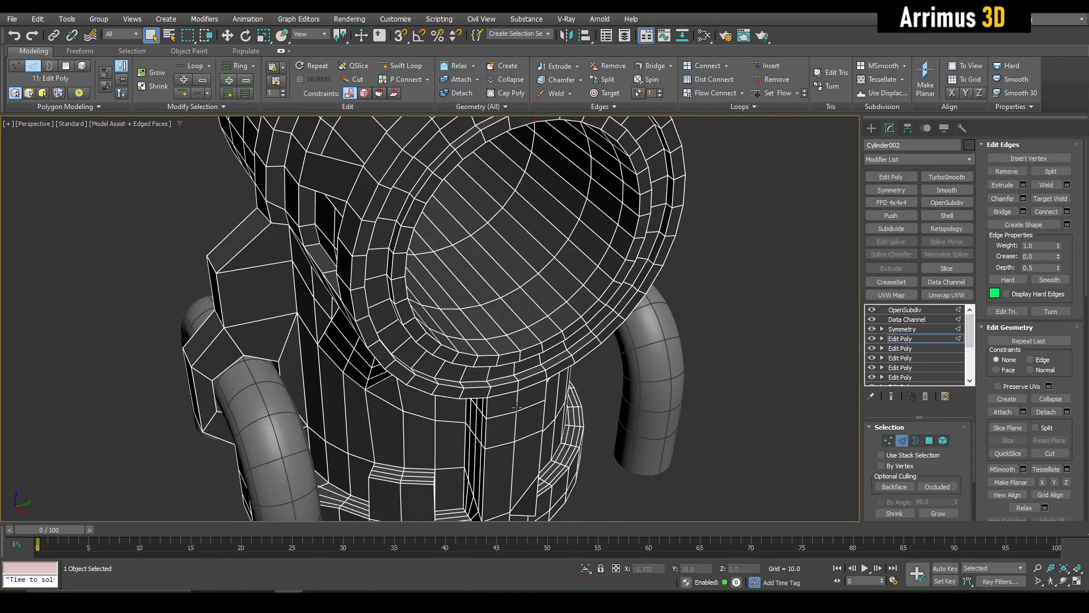
scroll(516, 405, "up", 2)
middle_click_drag(543, 337, 557, 393, "alt")
middle_click_drag(551, 307, 551, 299)
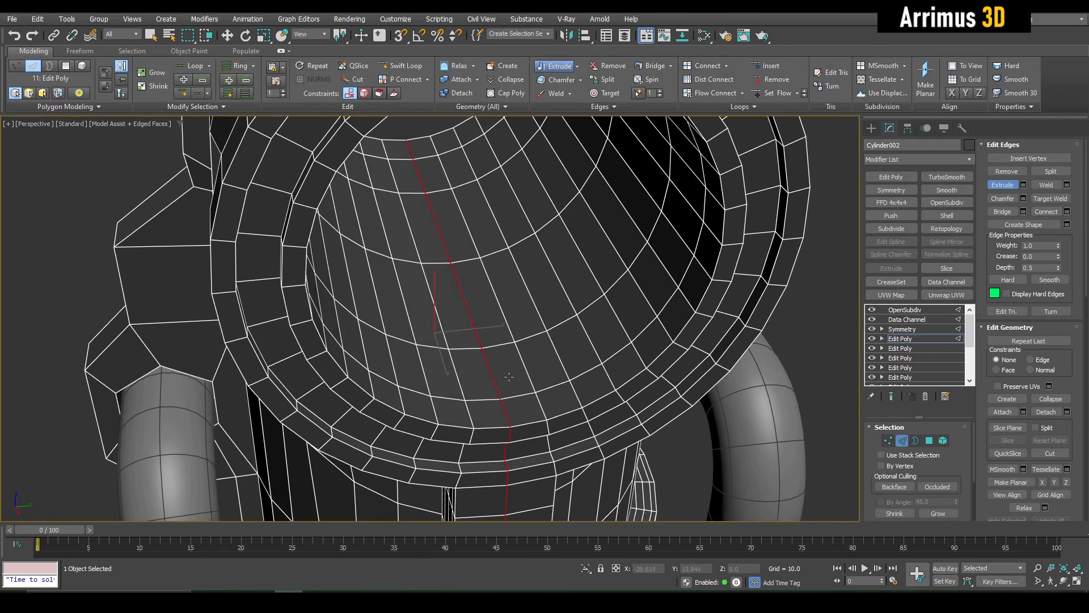
left_click_drag(492, 376, 493, 377)
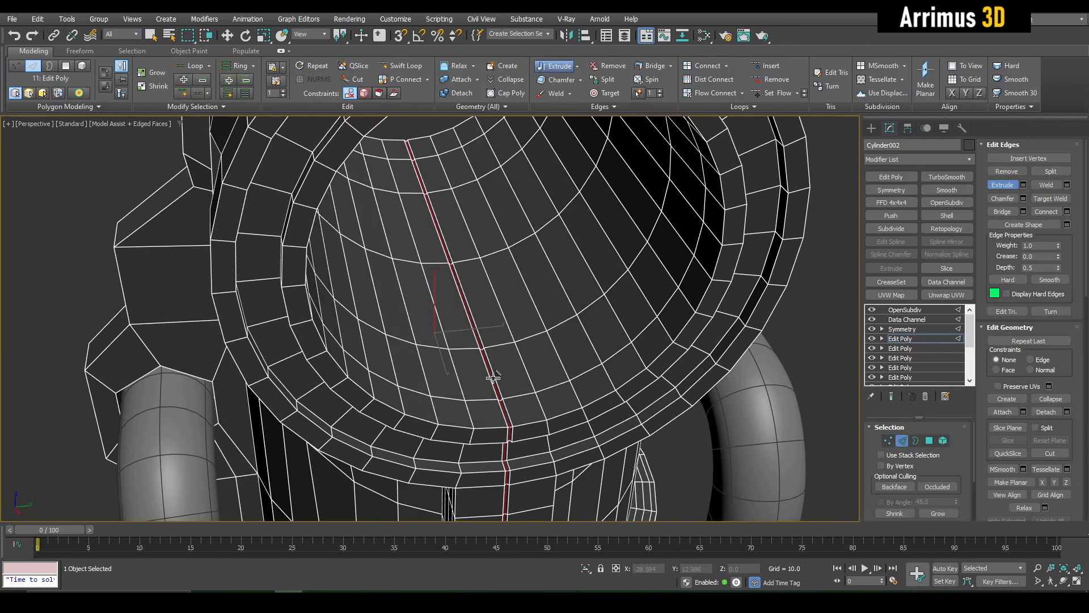
right_click(494, 377)
left_click(494, 377)
Examine the smoothed seam along the barrel rim and the whole fitting from several angles
key("F4")
key("2")
scroll(499, 370, "down", 5)
scroll(500, 370, "down", 4)
middle_click_drag(500, 370, 543, 332, "alt")
scroll(492, 272, "up", 5)
middle_click_drag(492, 256, 549, 247, "alt")
scroll(511, 272, "down", 3)
scroll(527, 292, "down", 2)
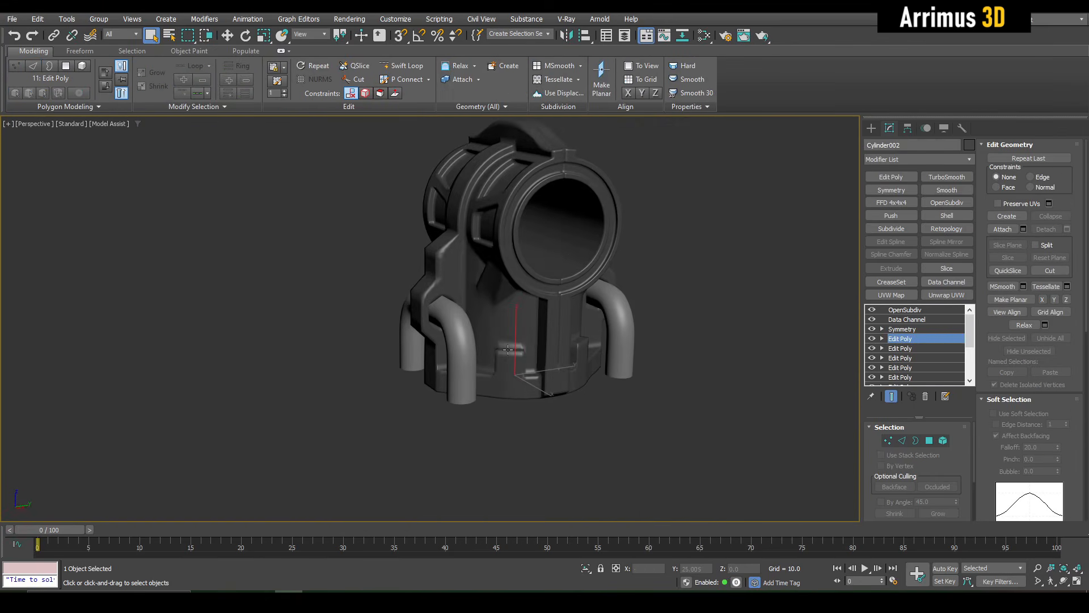
Raise the middle top vertices of the small tab at the neck's base to about Z 20.5, forming a pointed gable
scroll(517, 349, "up", 5)
mouse_move(517, 349)
middle_mouse_down()
mouse_move(530, 311)
mouse_move(514, 281)
mouse_move(530, 346)
middle_mouse_up()
scroll(530, 346, "up", 3)
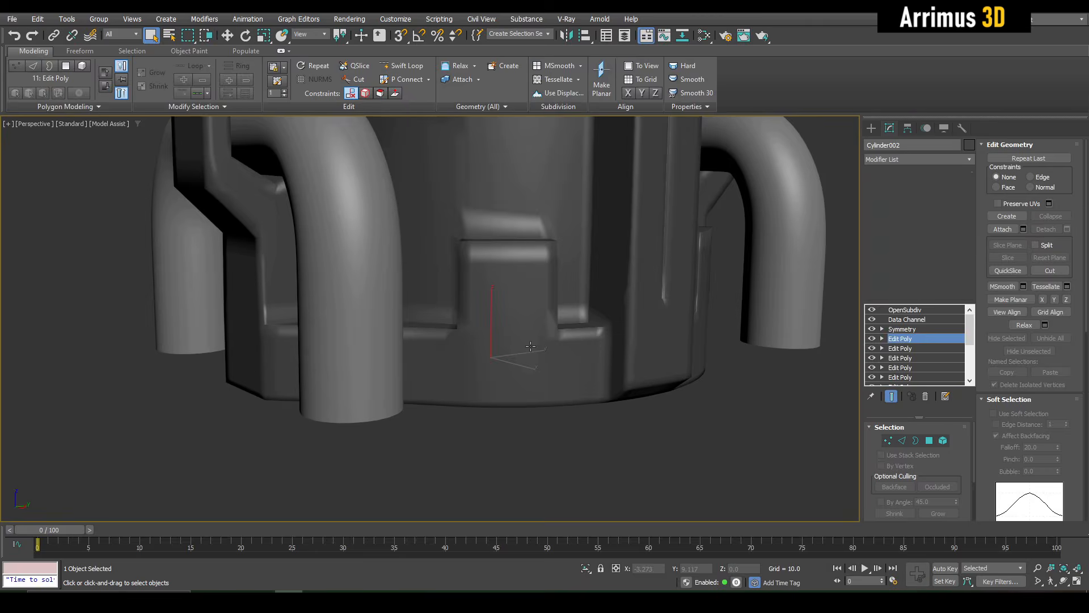
key("F4")
key("1")
scroll(530, 355, "up", 4)
middle_click_drag(535, 272, 546, 333)
middle_click_drag(525, 210, 532, 253)
key("alt+x")
scroll(523, 278, "up", 3)
left_click_drag(482, 225, 516, 294)
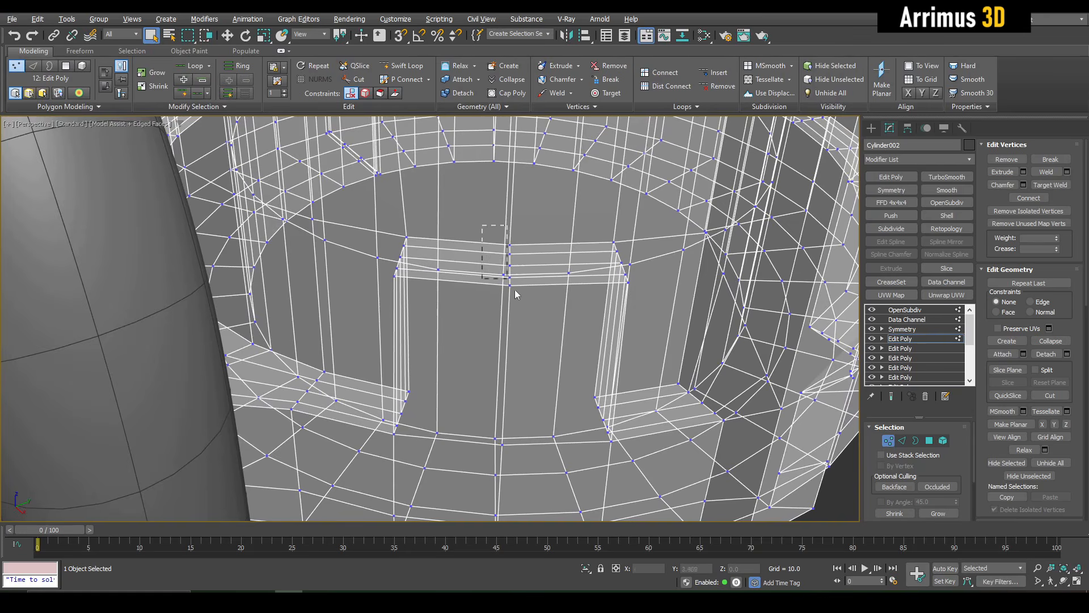
middle_click_drag(514, 285, 345, 369, "alt")
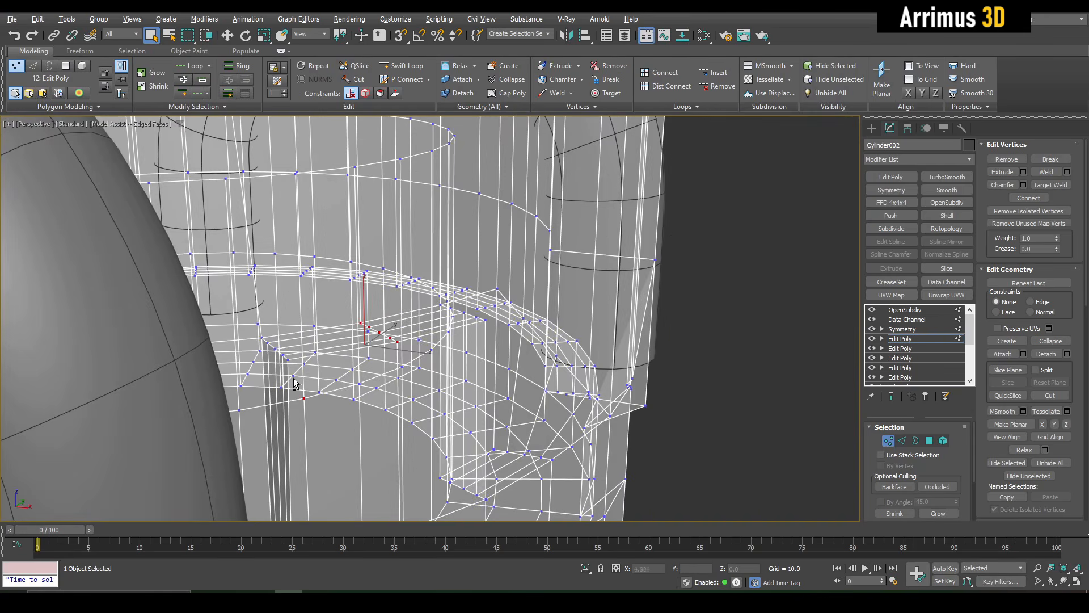
left_click_drag(294, 383, 358, 423, "alt")
key("alt+x")
scroll(454, 392, "down", 2)
middle_click_drag(454, 392, 452, 356, "alt")
key("w")
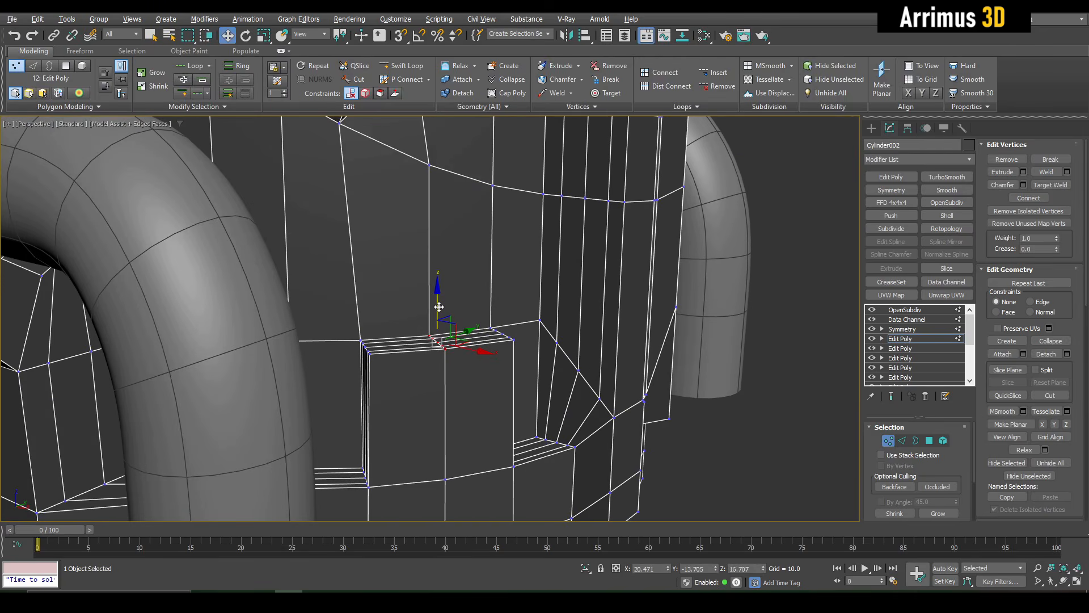
left_click_drag(440, 307, 441, 236)
key("alt+x")
key("alt+x")
middle_click_drag(444, 243, 465, 250, "alt")
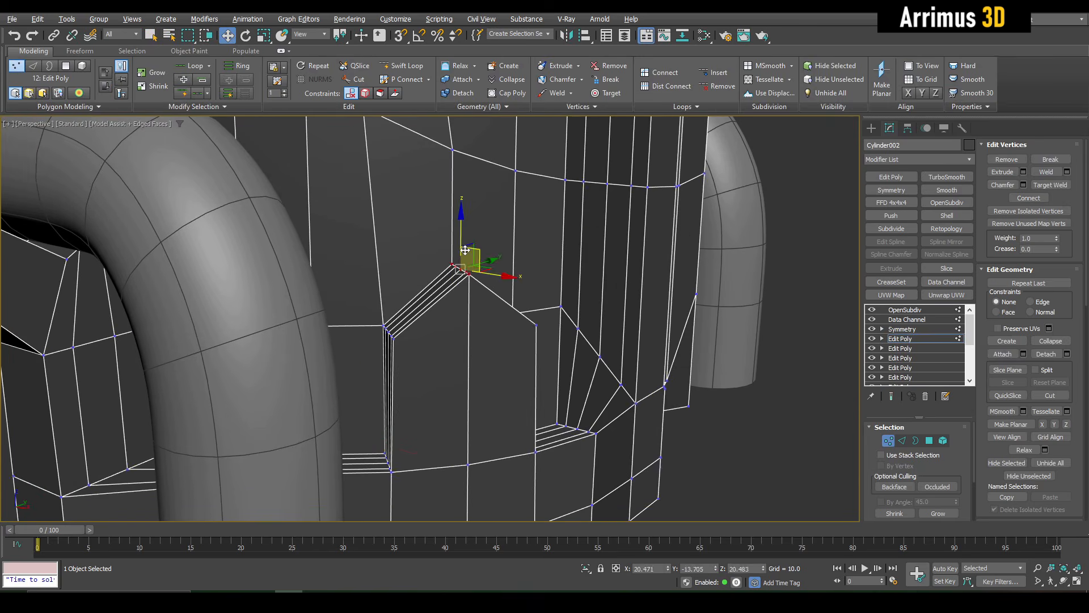
key("1")
key("q")
Slide the gable's two frontmost edges about 3.4 units down the tab's face, using the Edge constraint for this move only
middle_click_drag(465, 291, 454, 299, "alt")
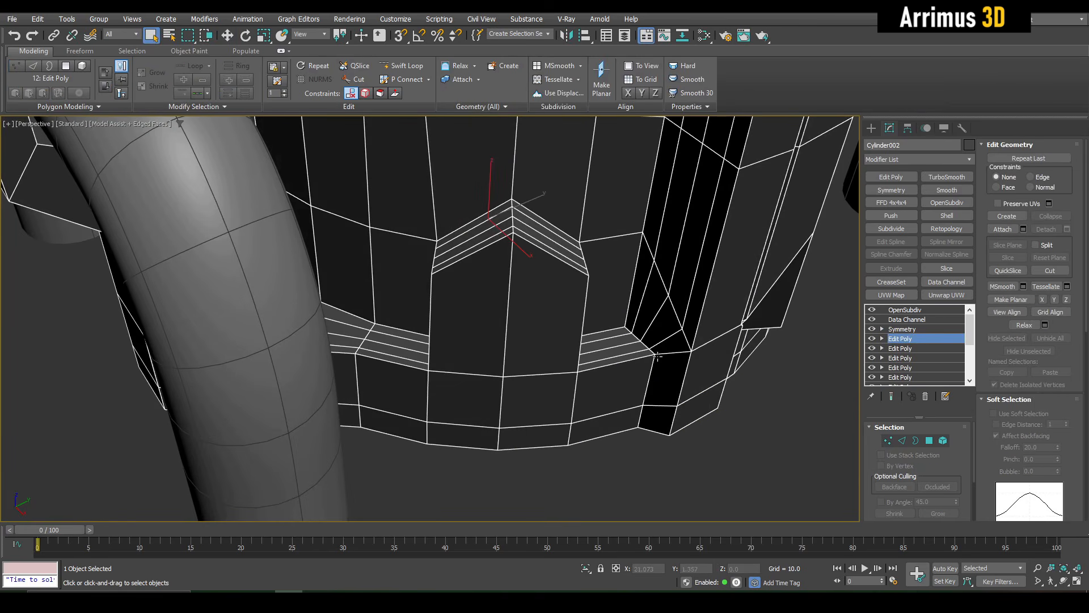
middle_click_drag(640, 322, 632, 328)
scroll(456, 245, "up", 3)
middle_click_drag(550, 264, 509, 292)
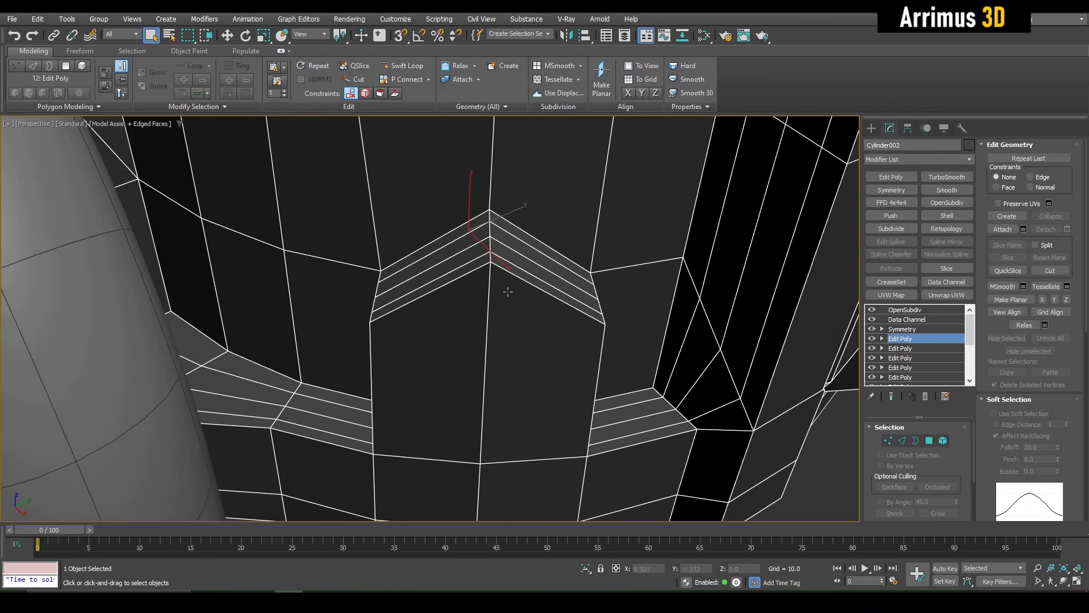
key("2")
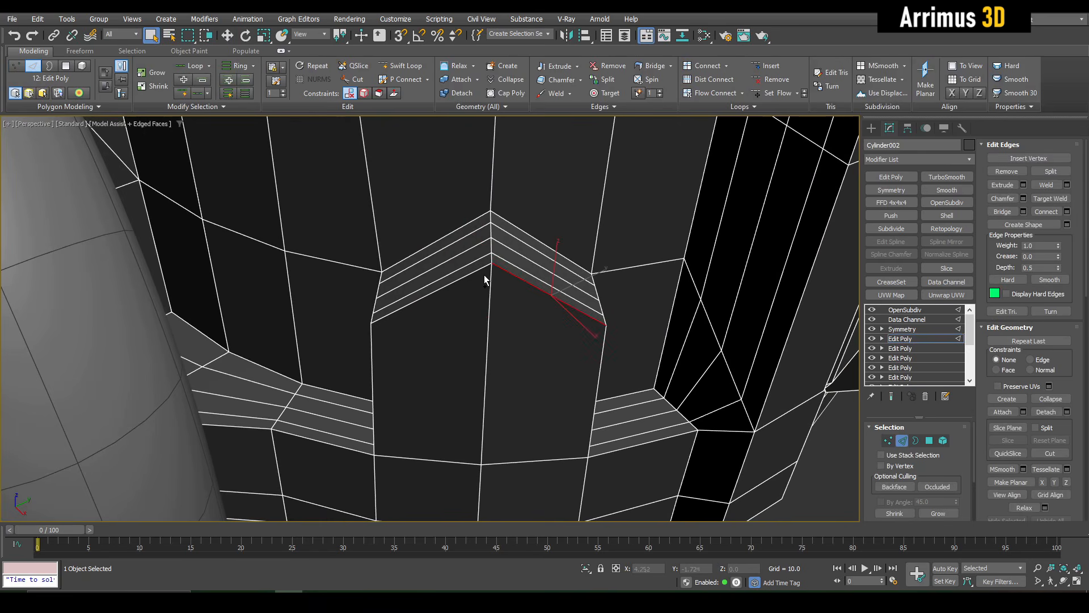
left_click(481, 268, "ctrl")
key("w")
key("shift+x")
left_click_drag(491, 253, 489, 313)
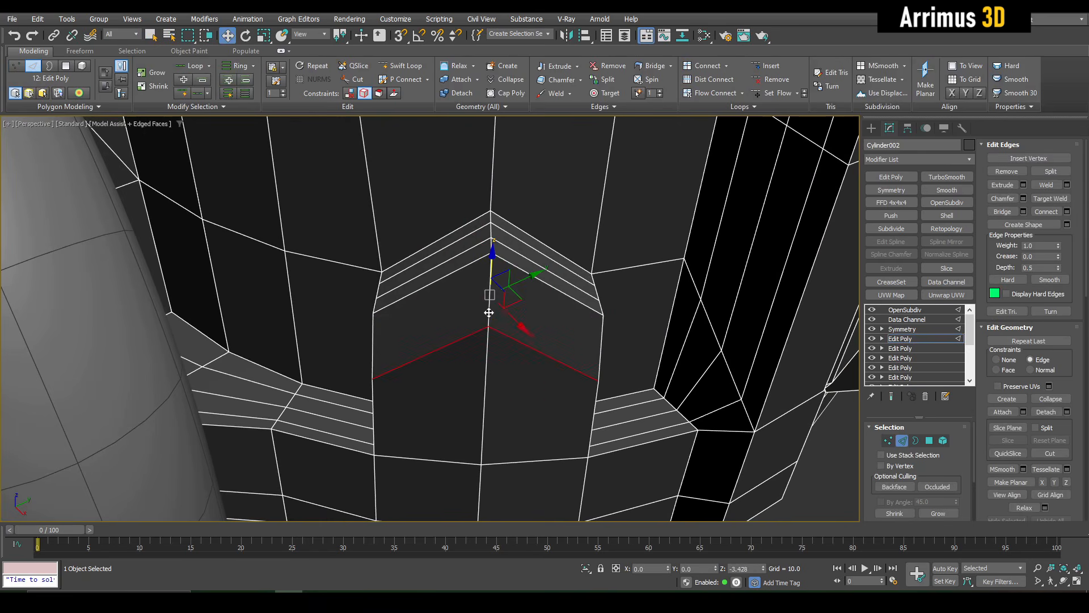
key("shift+x")
middle_click_drag(491, 301, 508, 249)
scroll(501, 299, "down", 2)
Slide the next pair of gable edges about 0.9 units down along the tab with the Edge constraint, and turn the constraint off
key("q")
left_click(528, 288)
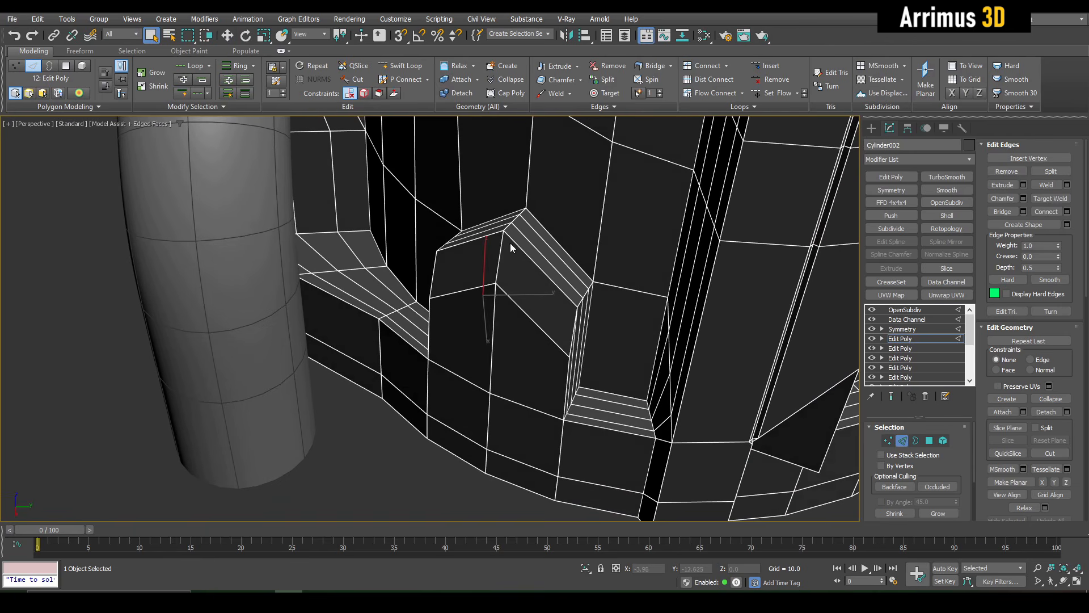
scroll(505, 238, "up", 2)
left_click(491, 228, "ctrl")
key("w")
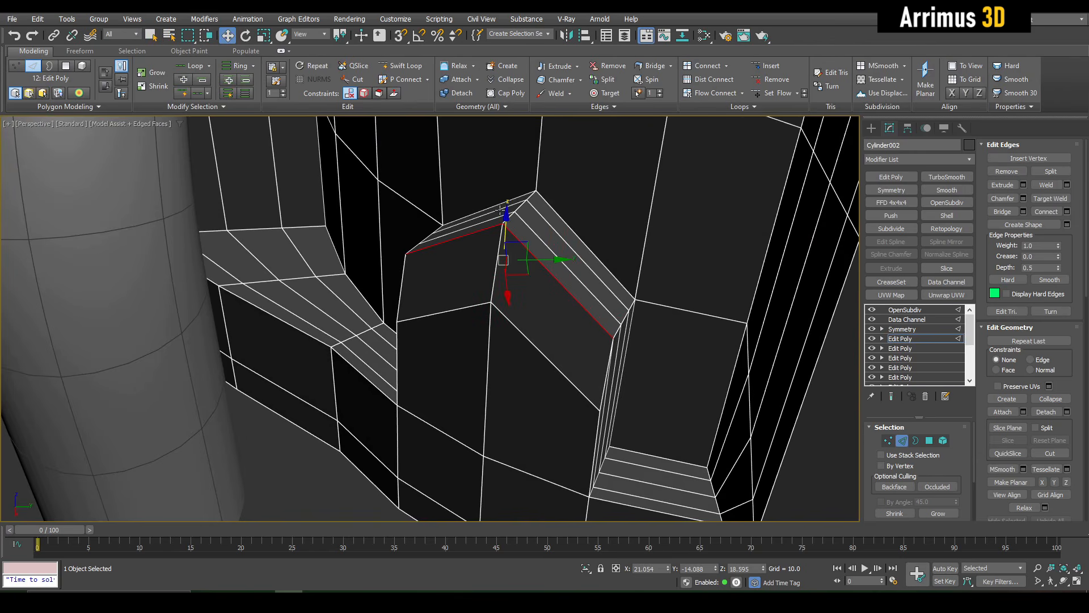
left_click_drag(507, 217, 505, 237)
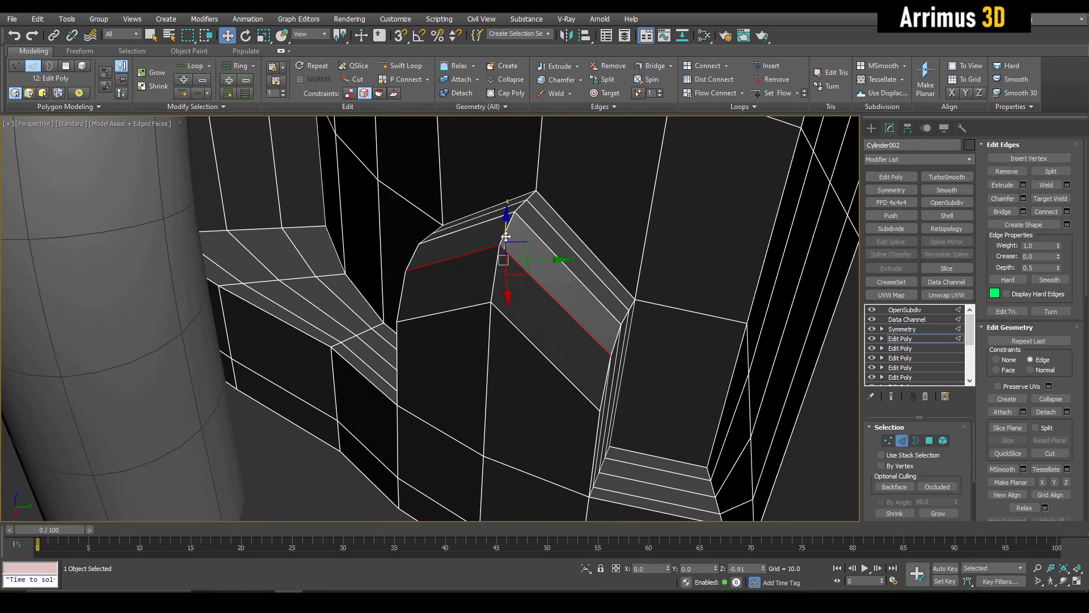
scroll(505, 236, "down", 4)
key("q")
key("shift+x")
Examine the smoothed pointed tab at the base from the side and from below
key("F4")
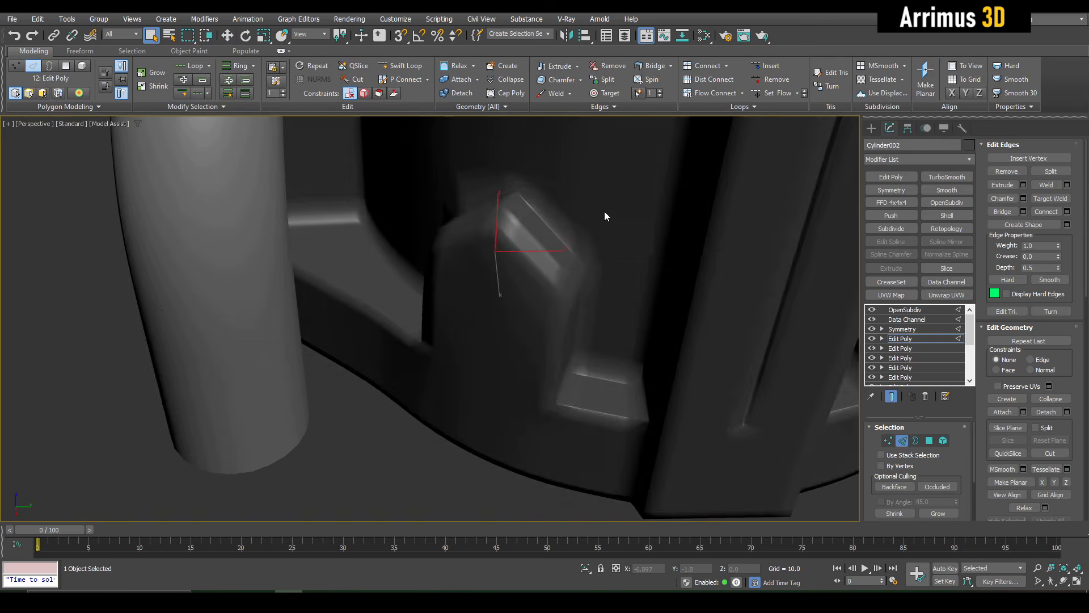
scroll(579, 253, "up", 1)
scroll(579, 253, "down", 2)
key("2")
middle_click_drag(501, 290, 538, 314, "alt")
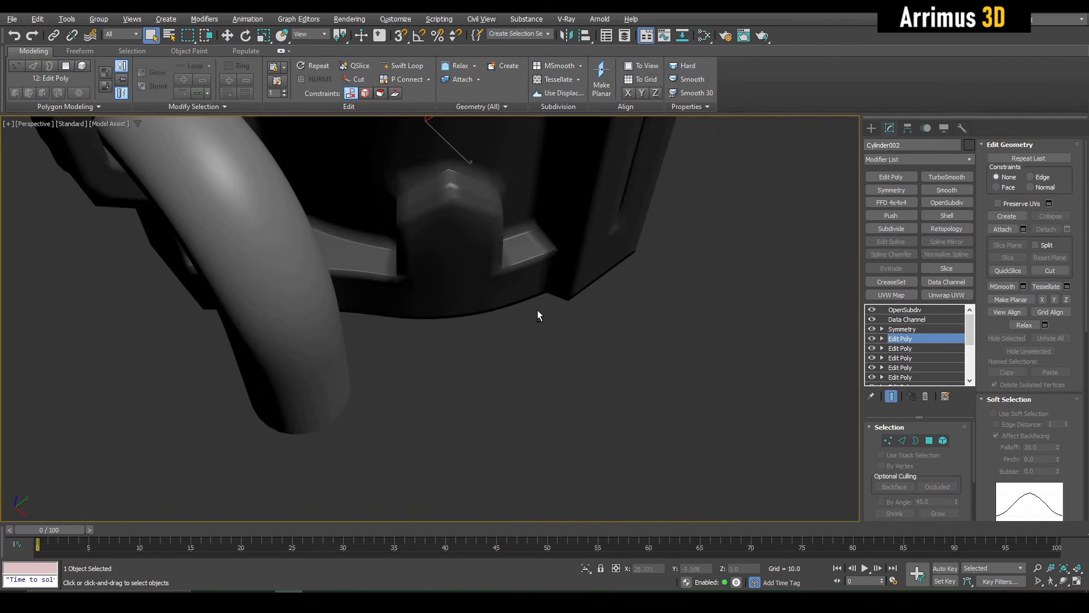
key("F4")
middle_click_drag(467, 306, 503, 331)
key("F4")
key("F4")
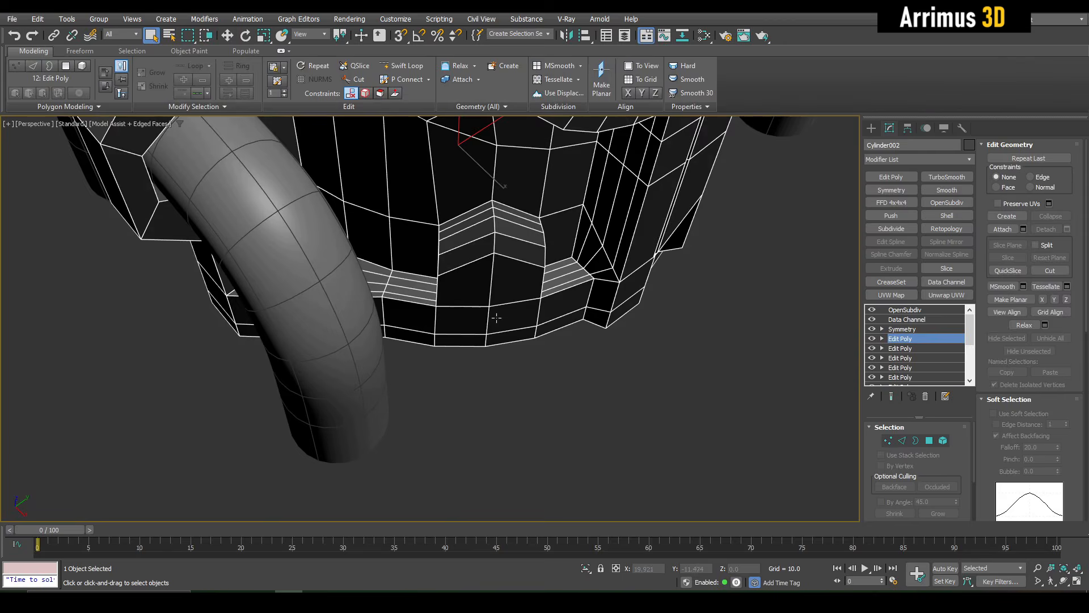
Select the polygons of the pointed tab's front face down to the base edge and scale them narrower to bevel its sides
key("4")
scroll(504, 278, "up", 3)
middle_click_drag(504, 278, 513, 282, "alt")
key("4")
scroll(418, 291, "up", 3)
middle_click_drag(419, 291, 465, 314, "alt")
key("4")
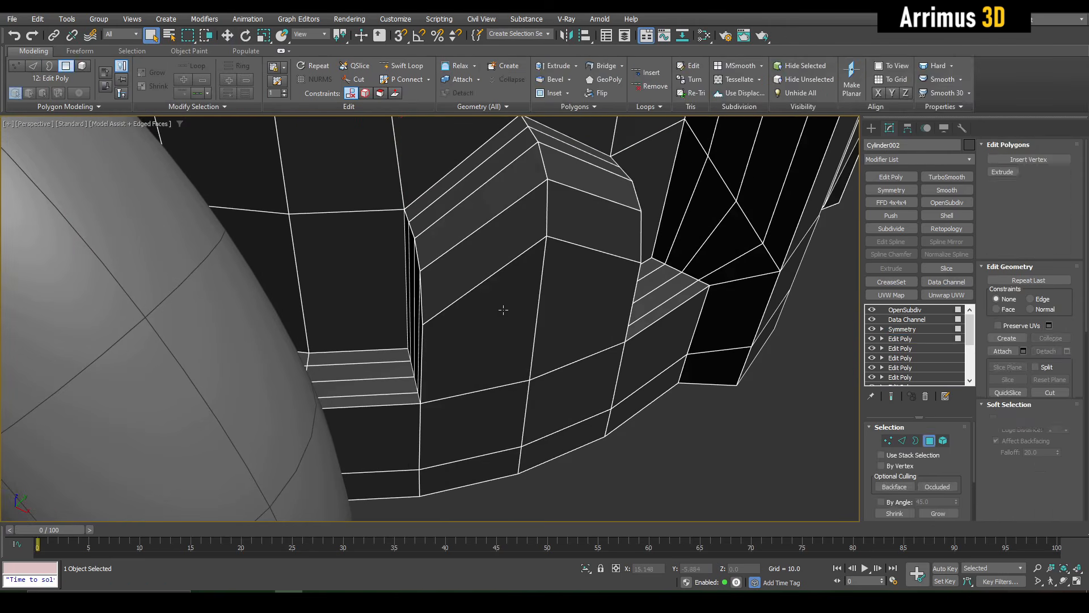
left_click(503, 310)
left_click(547, 358, "ctrl")
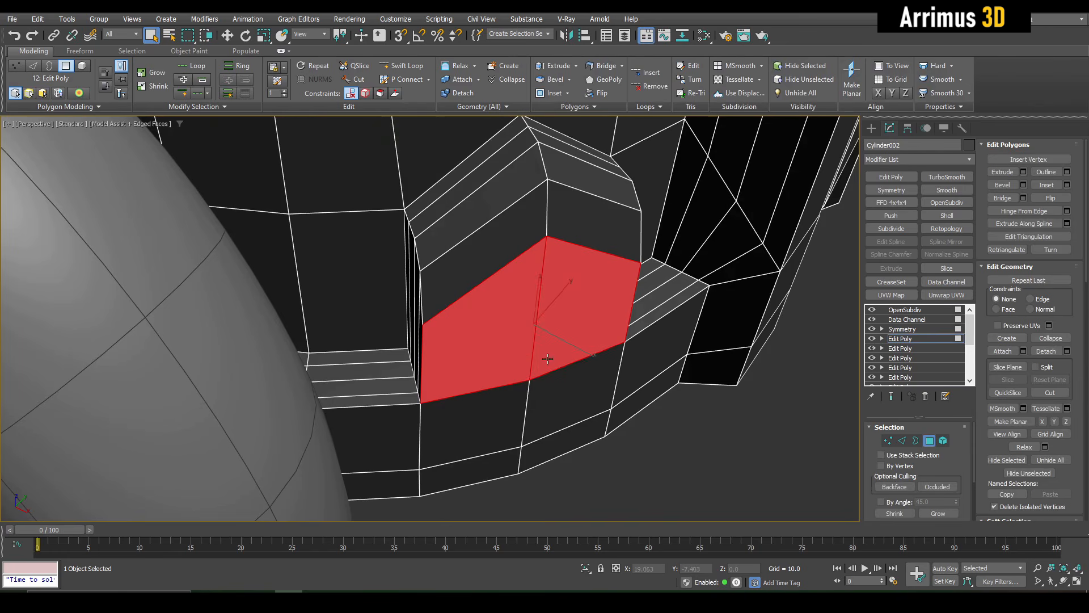
left_click(540, 397, "ctrl")
left_click(510, 440, "ctrl")
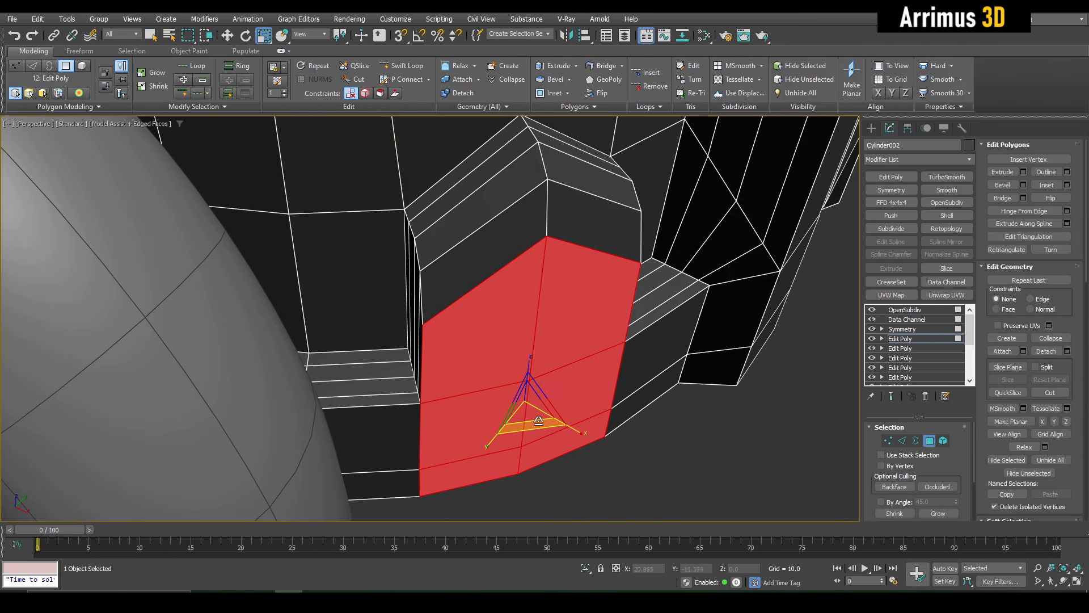
left_click_drag(537, 423, 560, 414)
key("w")
key("F4")
key("F4")
middle_click_drag(527, 337, 510, 396)
key("q")
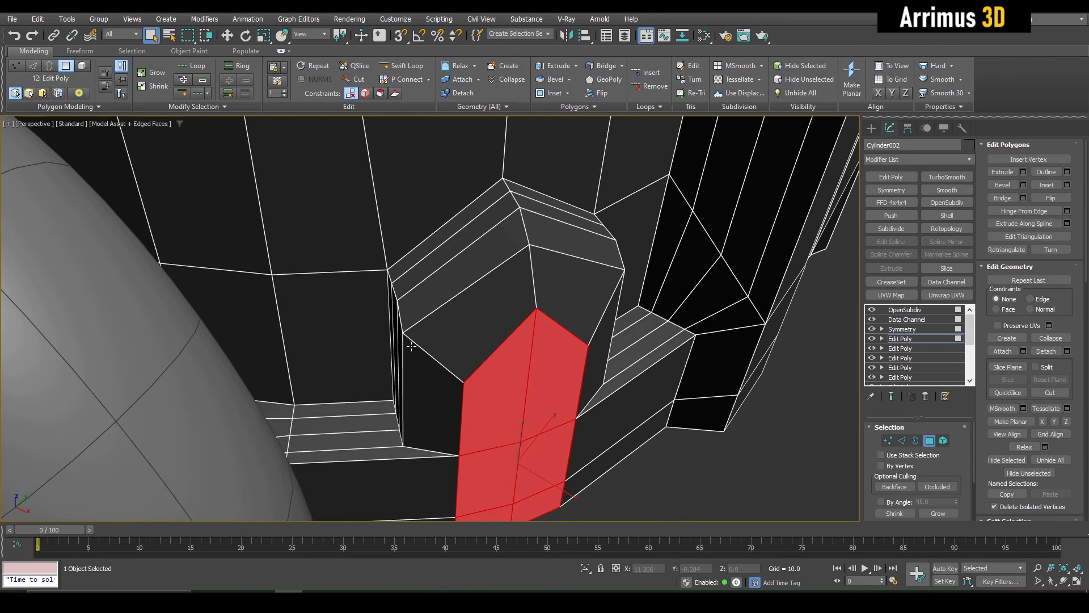
Scale the edges outlining the tab's sides and gable behind the narrowed front face to even out the bevel
key("2")
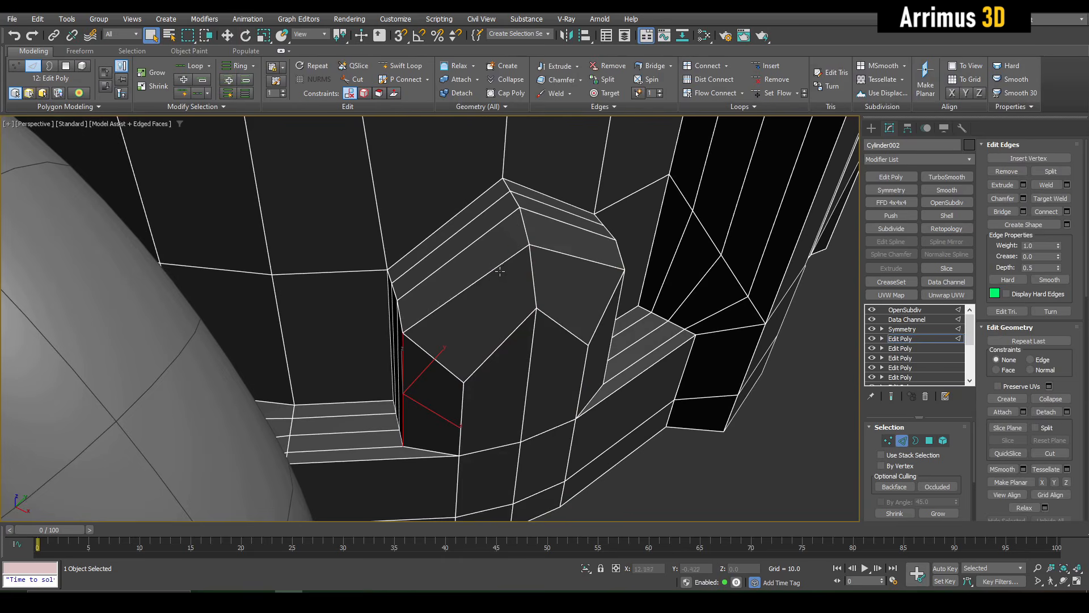
middle_click_drag(499, 264, 558, 365, "alt")
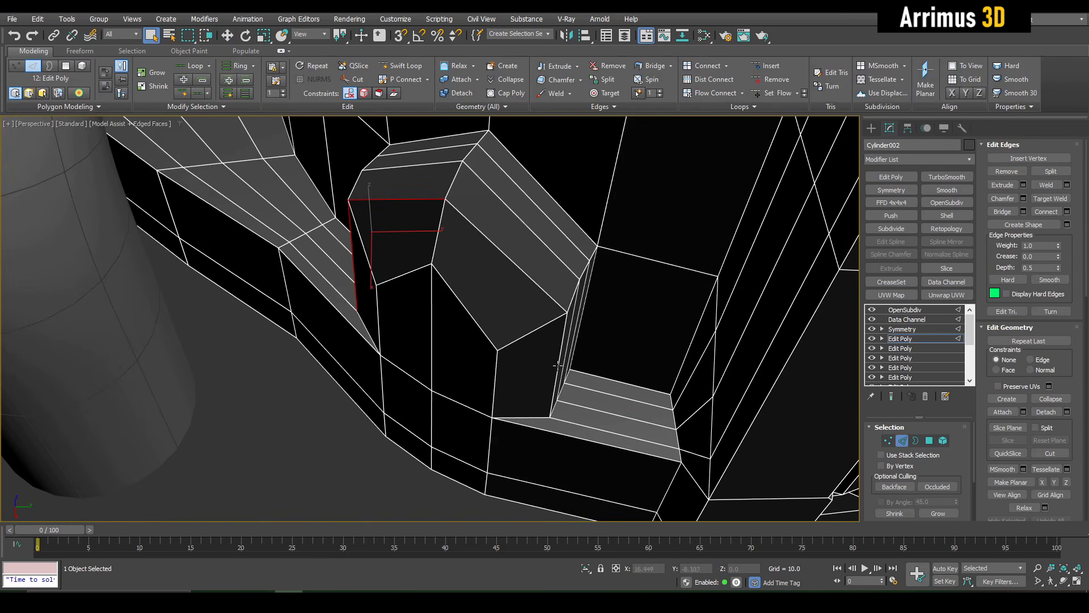
middle_click_drag(544, 294, 486, 324, "alt")
key("r")
left_click_drag(456, 329, 449, 318)
key("F4")
key("F4")
middle_click_drag(448, 317, 497, 288, "alt")
key("2")
key("q")
Move the peak vertex of the tab's front face up its centre edge to about Z 17.1 with the Edge constraint
key("1")
left_click(489, 338)
scroll(497, 288, "up", 3)
key("w")
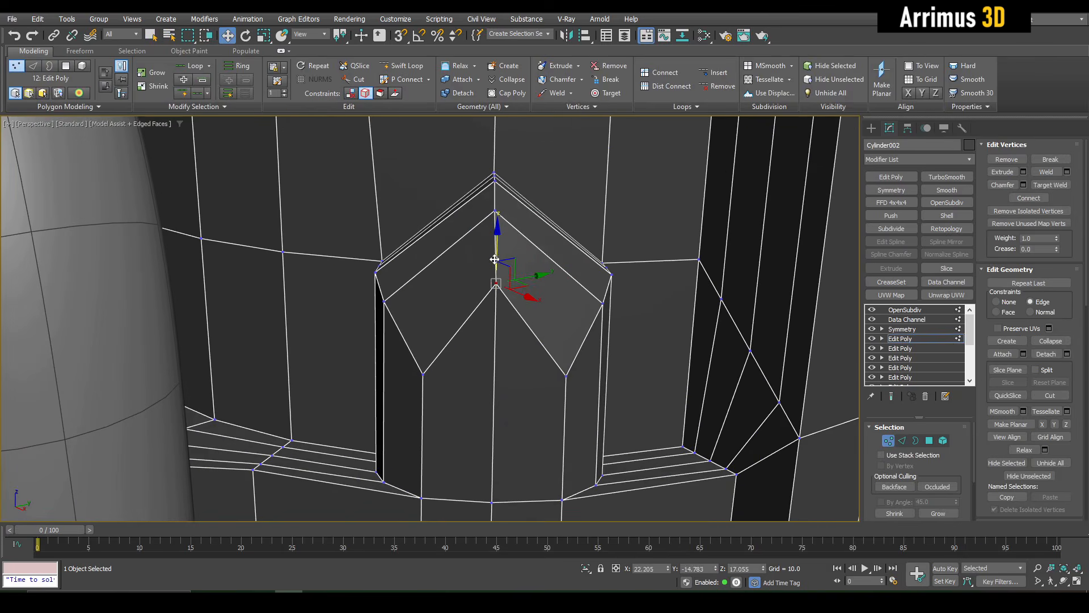
left_click(494, 213)
key("q")
Isolate the smoothed fitting and disable its Data Channel modifier
key("F4")
scroll(521, 264, "down", 3)
key("1")
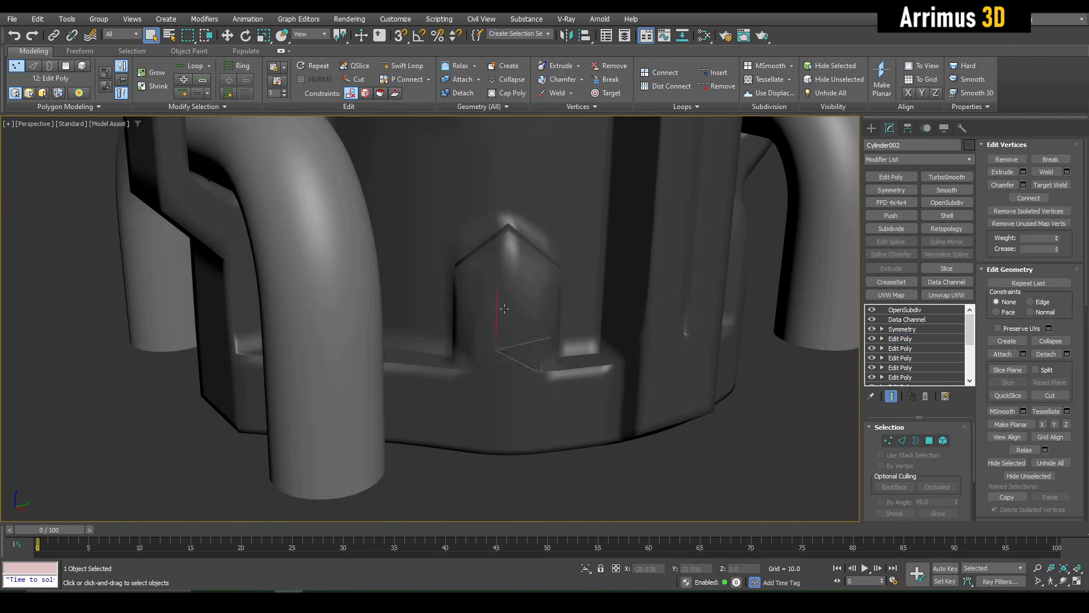
middle_click_drag(511, 272, 574, 408, "alt")
scroll(531, 292, "down", 2)
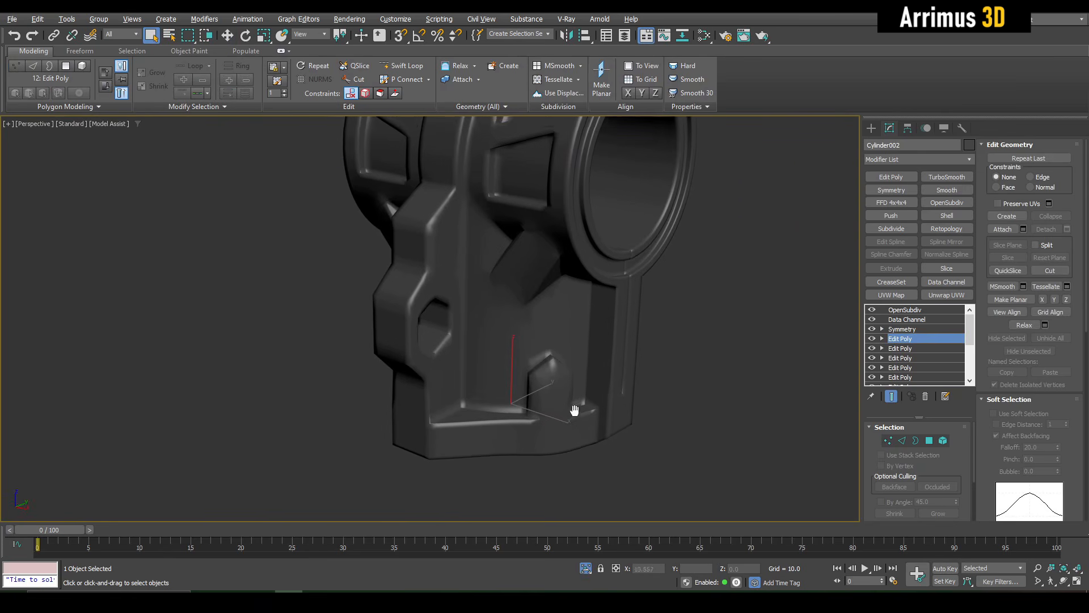
left_click(873, 320)
left_click(899, 322)
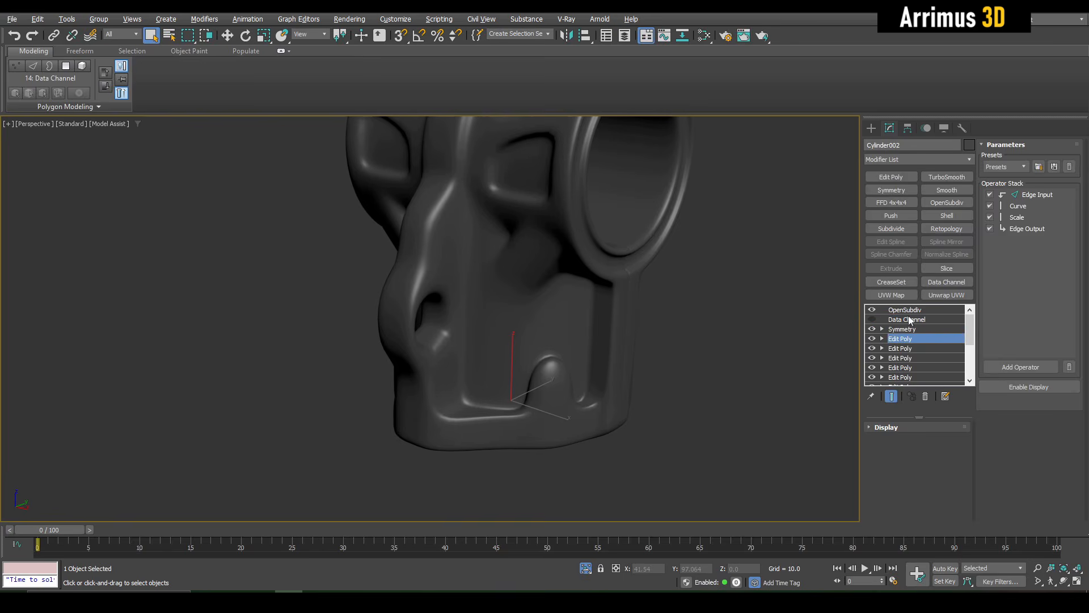
Add a CreaseSet modifier beneath Symmetry, hide the end result and enter its edge sub-object level
key("F4")
left_click(908, 283)
left_click(892, 396)
key("2")
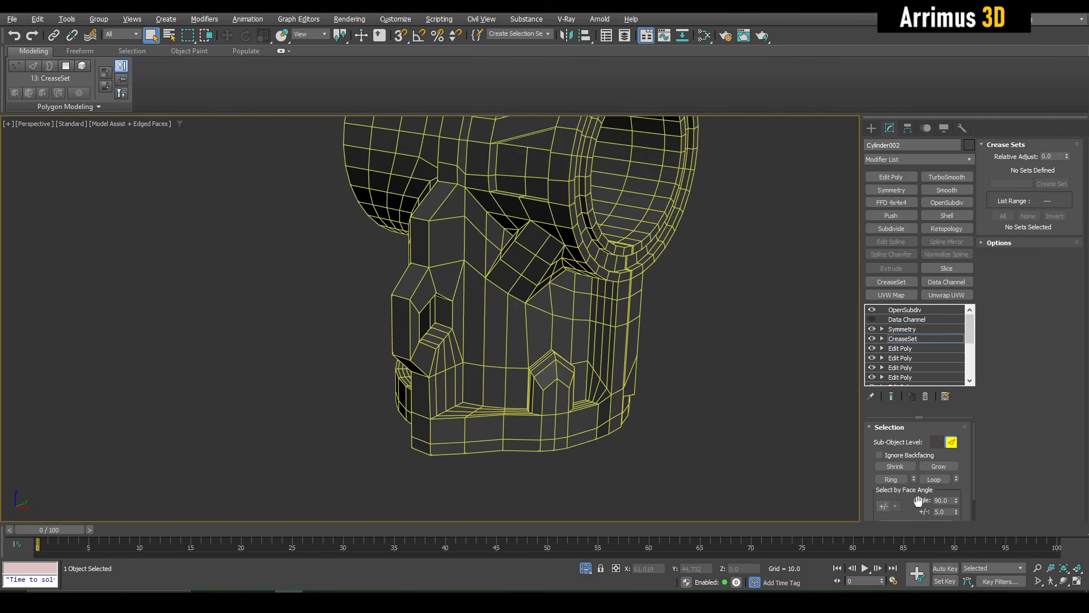
Select edges by face angle at 90 with a tolerance of 45 and add the missed edges at the ends of the slanted brace
scroll(917, 505, "down", 1)
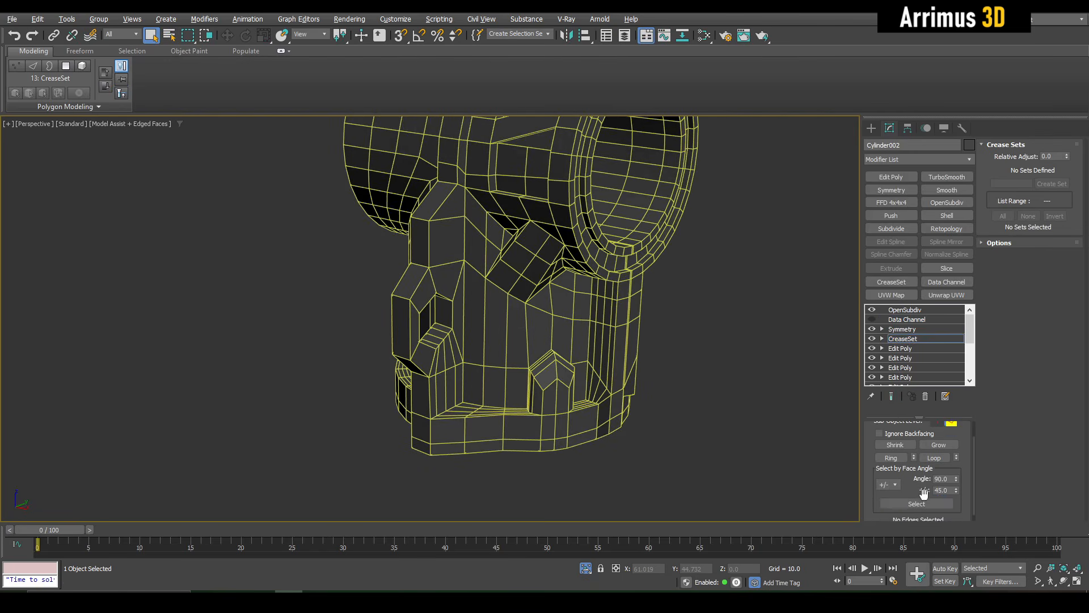
left_click(926, 504)
scroll(543, 373, "up", 8)
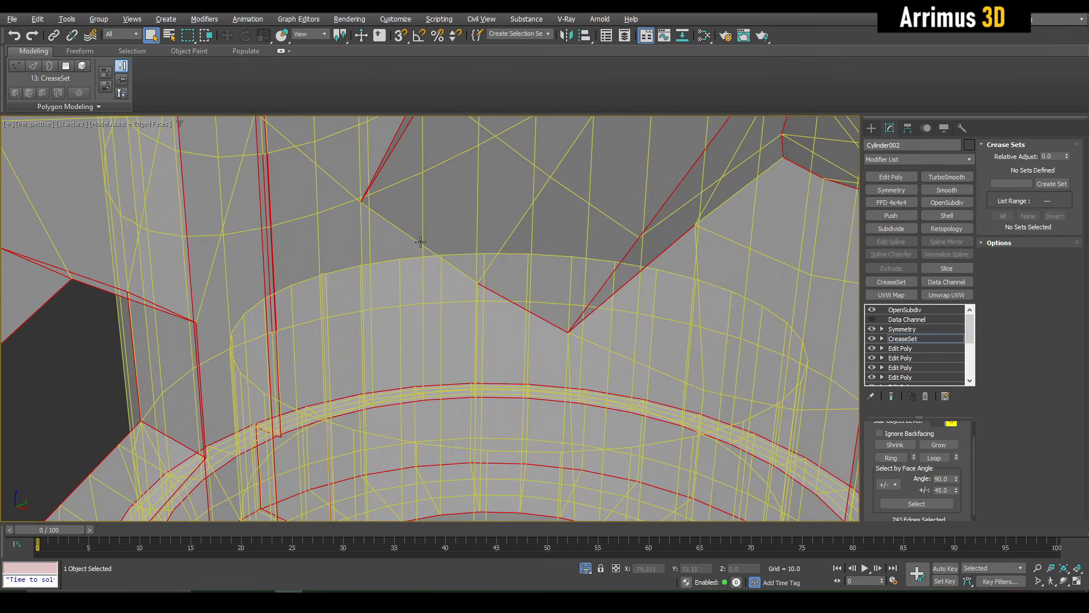
left_click(420, 242, "ctrl")
scroll(422, 242, "down", 5)
middle_click_drag(469, 238, 526, 226, "alt")
scroll(527, 227, "up", 4)
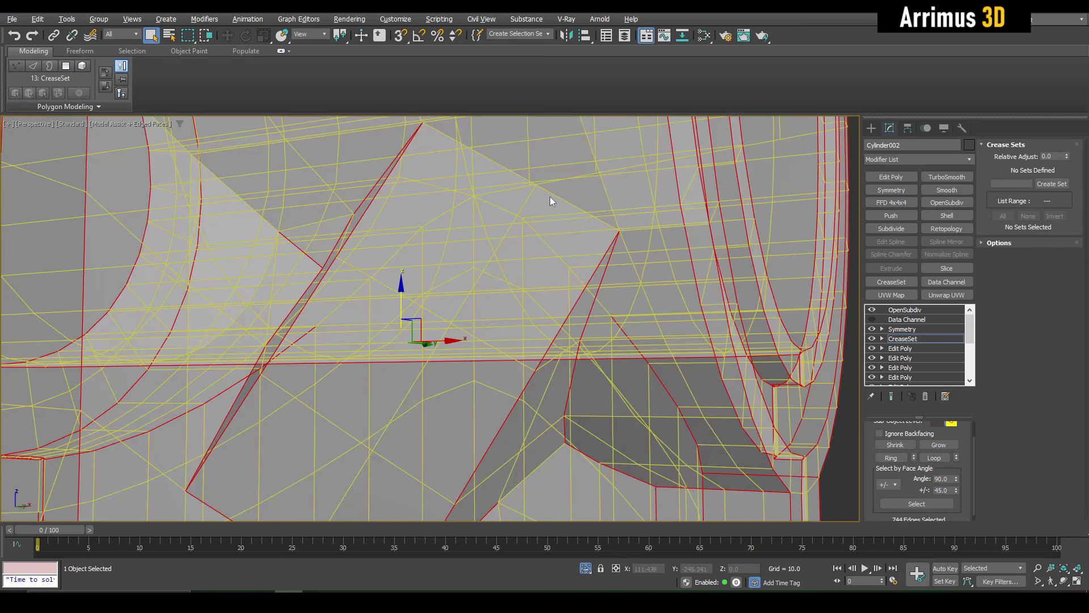
left_click(550, 197, "ctrl")
scroll(495, 163, "down", 5)
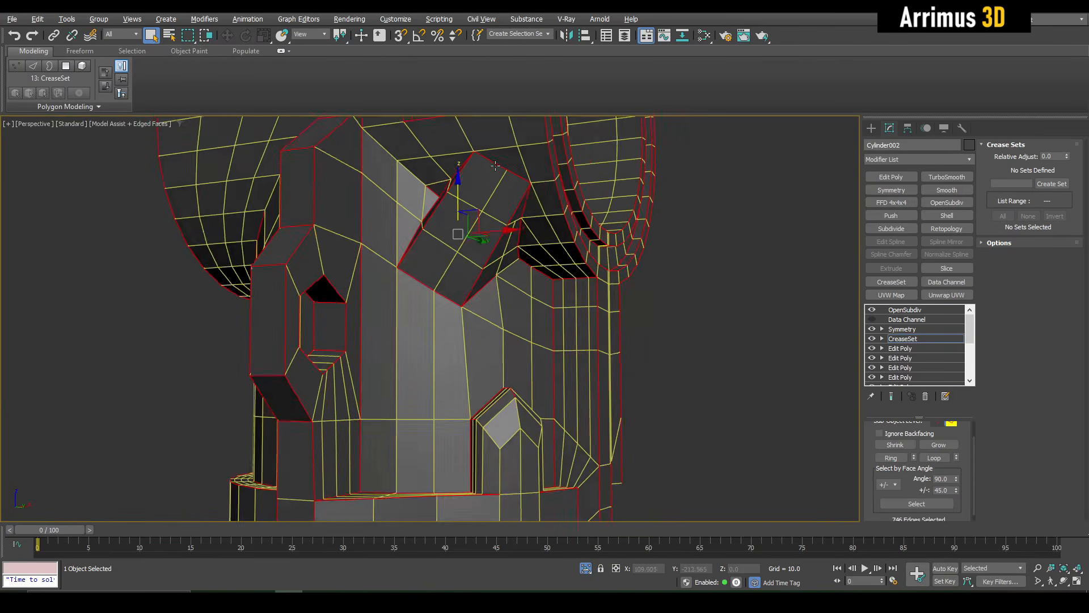
Add the missed edges where the slanted brace and the rib between the side panels meet the rims to the selection
middle_click_drag(496, 163, 590, 358, "alt")
scroll(539, 301, "up", 5)
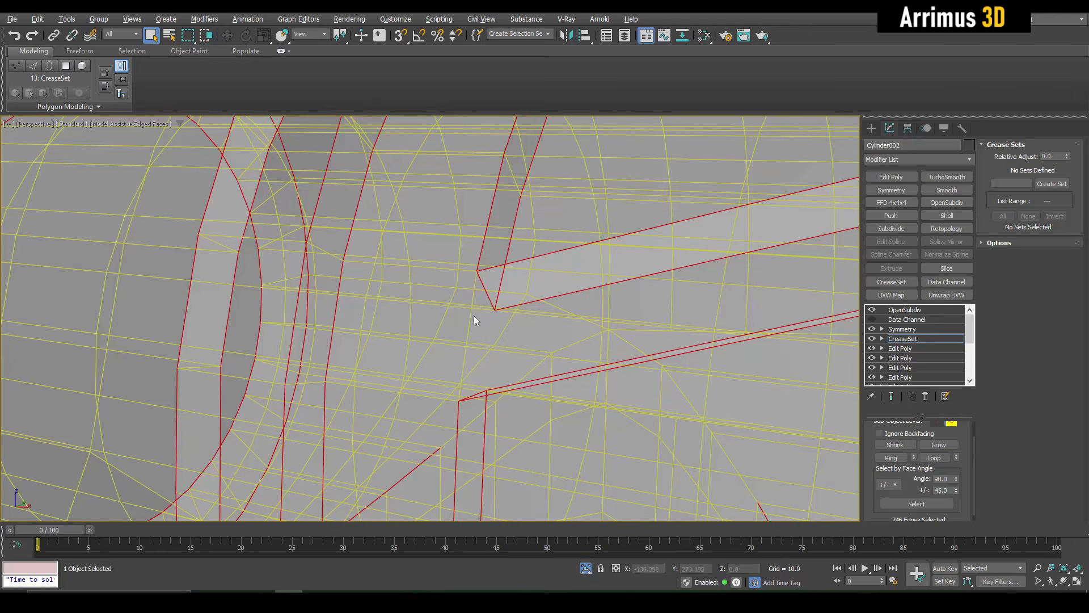
middle_click_drag(471, 321, 632, 296, "alt")
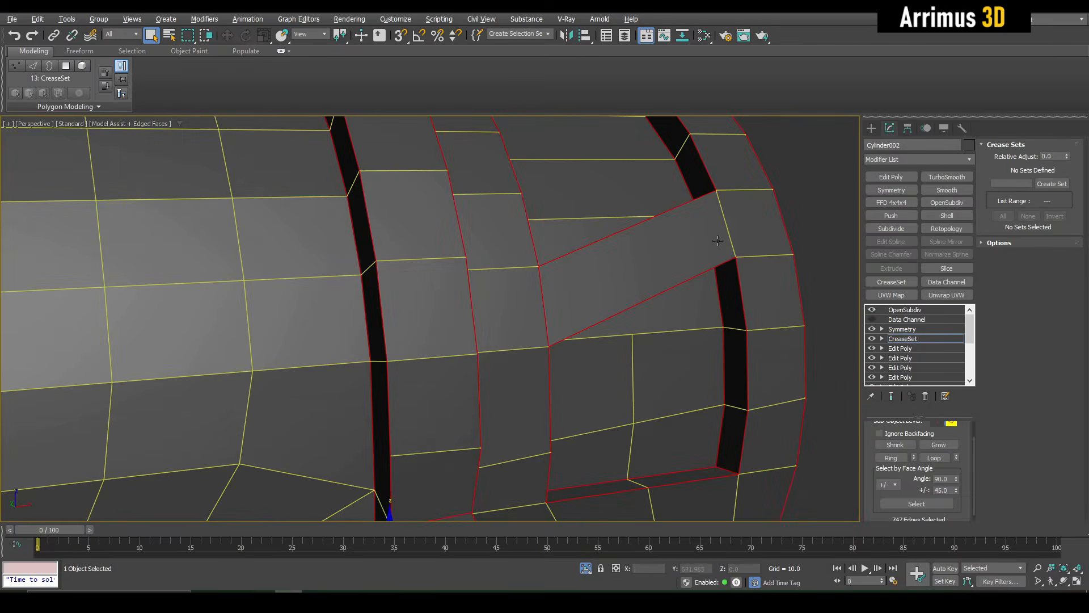
scroll(742, 216, "up", 3)
middle_click_drag(737, 216, 740, 223, "alt")
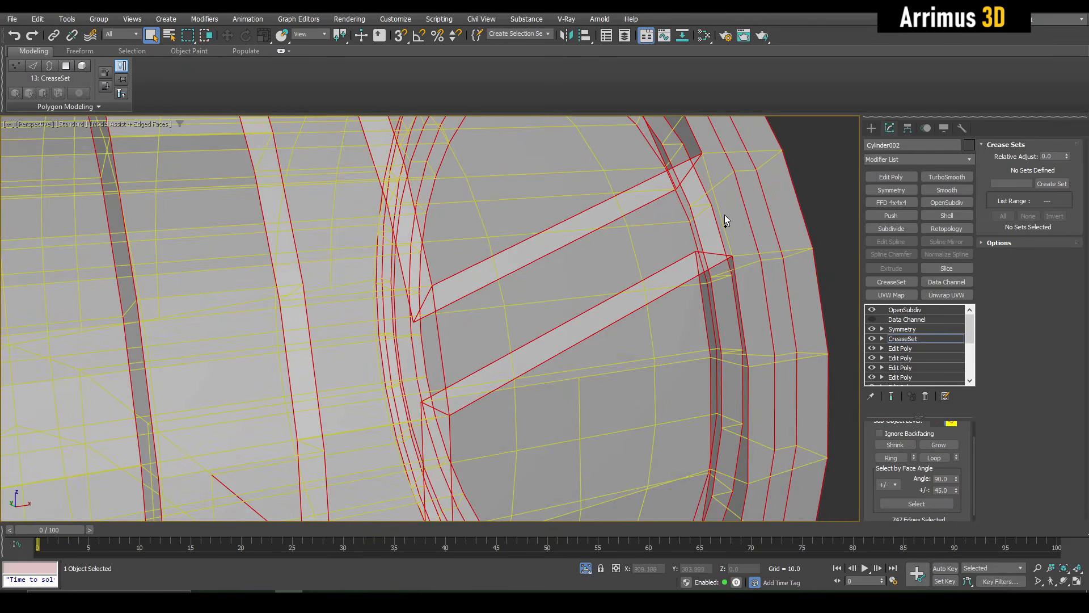
left_click(722, 215, "ctrl")
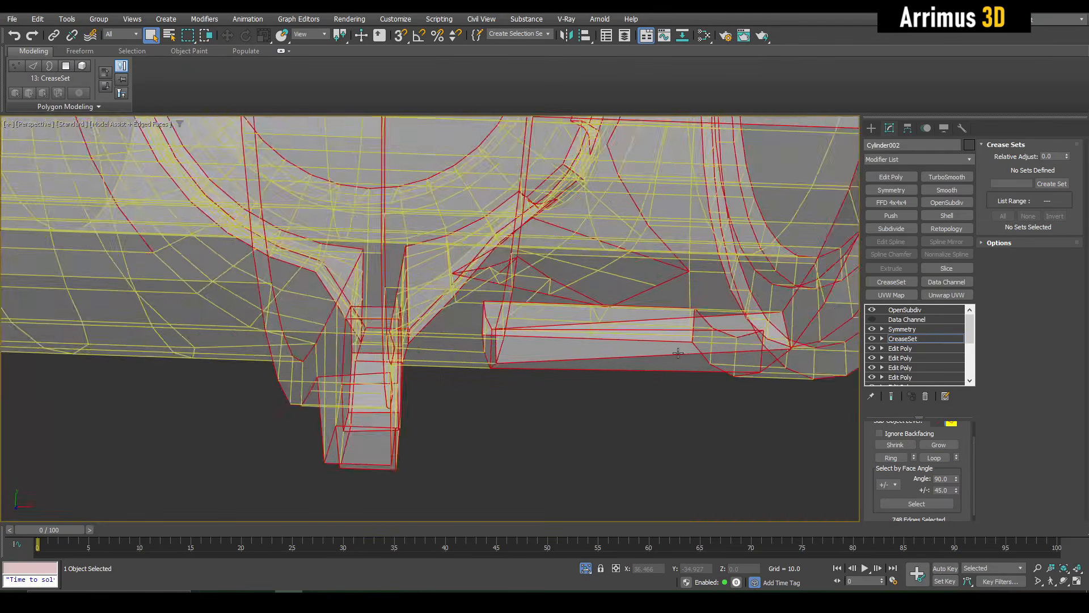
Check the fitting's interior and underside in see-through display and add the remaining missed hard edges to the selection
scroll(678, 353, "down", 4)
middle_click_drag(679, 310, 545, 284, "alt")
scroll(661, 299, "up", 3)
middle_click_drag(545, 284, 397, 289, "alt")
scroll(429, 267, "up", 3)
scroll(430, 266, "up", 3)
scroll(396, 290, "up", 2)
key("alt+x")
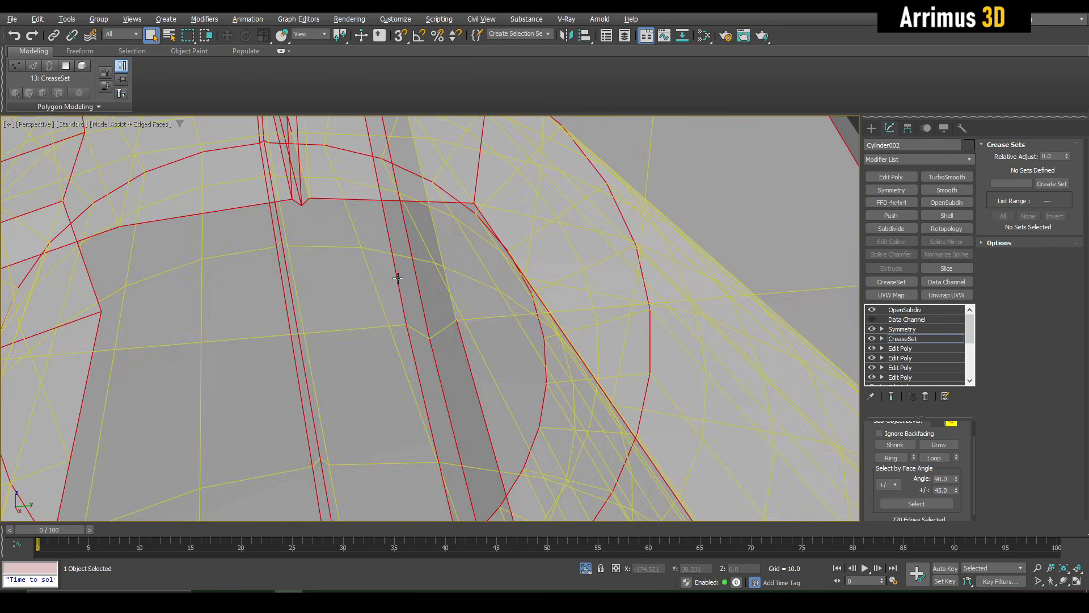
key("alt+x")
scroll(391, 284, "down", 6)
middle_click_drag(352, 331, 416, 212, "alt")
scroll(462, 239, "down", 4)
scroll(308, 351, "up", 5)
scroll(419, 180, "down", 5)
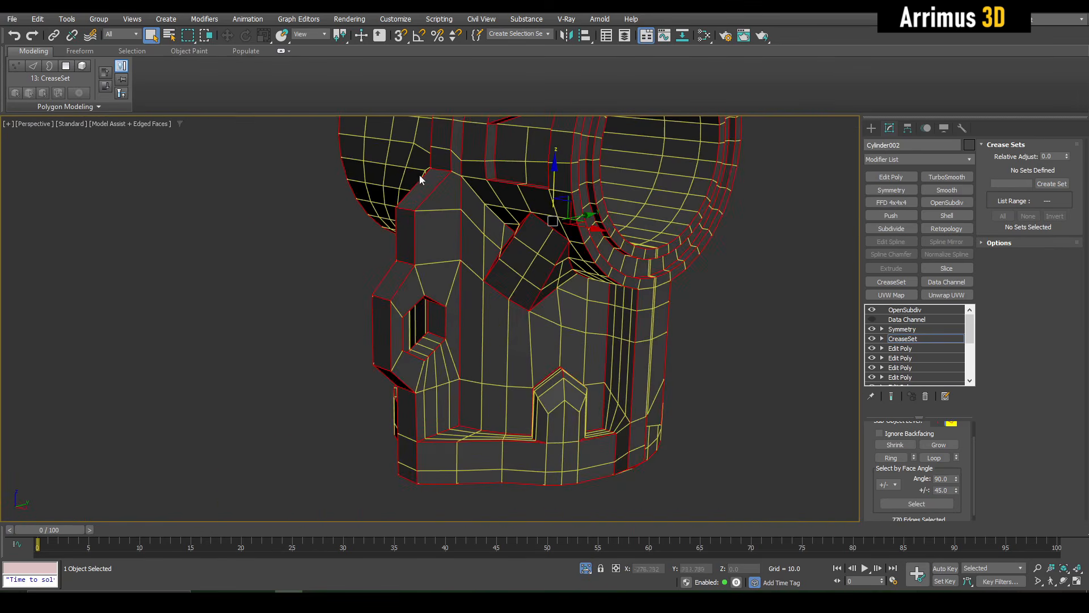
Remove the edges running through the depth of the side lug's hexagonal hole from the selection
mouse_move(382, 370)
middle_mouse_down("alt")
mouse_move(419, 351)
mouse_move(413, 384)
mouse_move(397, 358)
middle_mouse_up("alt")
scroll(409, 363, "up", 4)
scroll(413, 384, "up", 3)
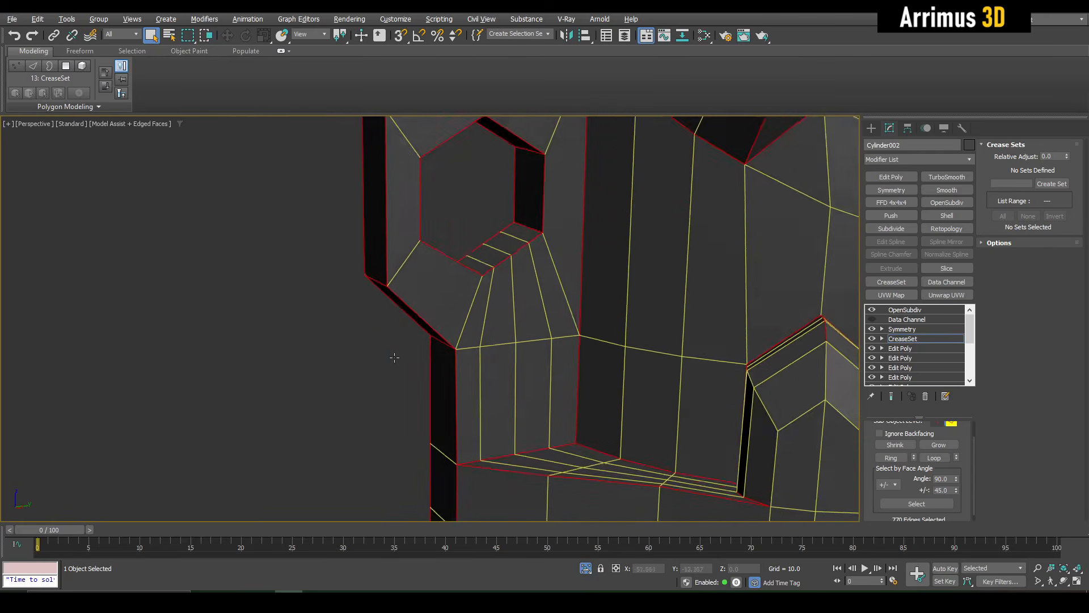
middle_click_drag(477, 171, 432, 397)
scroll(460, 398, "up", 3)
key("alt+x")
scroll(484, 348, "up", 3)
key("alt+x")
key("alt+x")
middle_click_drag(432, 397, 516, 253, "alt")
left_click(417, 271, "alt")
middle_click_drag(517, 206, 522, 202, "alt")
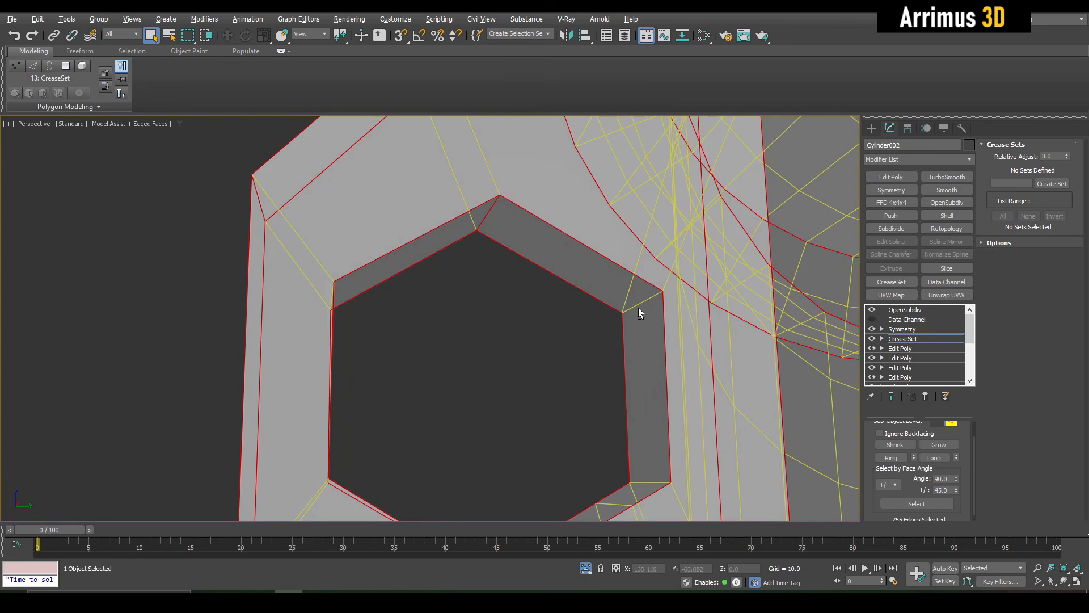
left_click(481, 222, "alt")
middle_click_drag(481, 222, 509, 253, "alt")
scroll(509, 251, "down", 8)
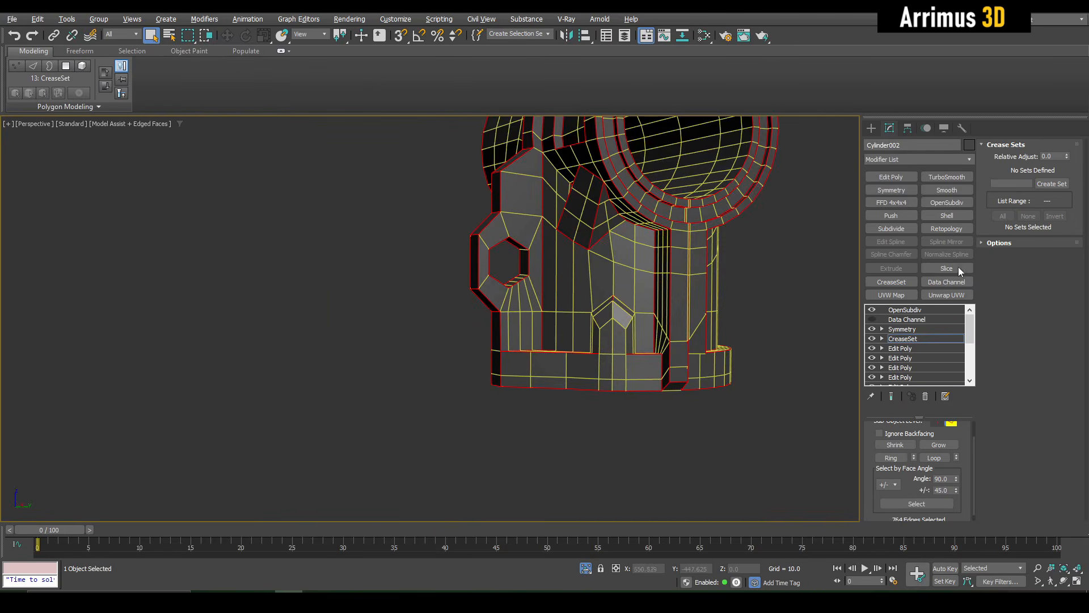
Remove the short depth edges at the pointed base tab's peak and shoulders from the selection
scroll(613, 366, "up", 4)
middle_click_drag(614, 369, 627, 382, "alt")
scroll(623, 286, "up", 4)
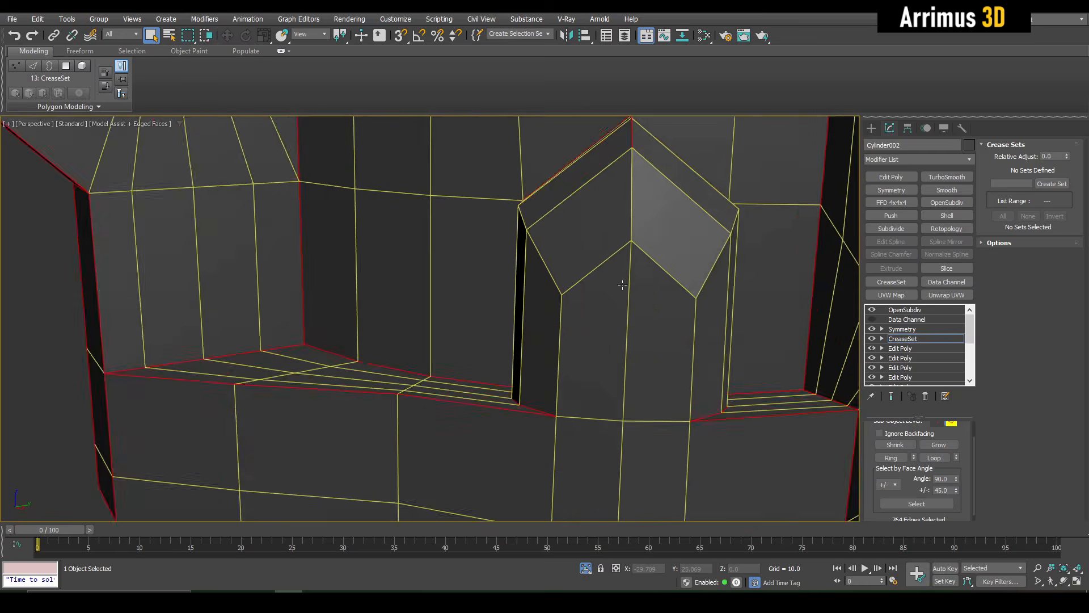
middle_click_drag(623, 286, 670, 303, "alt")
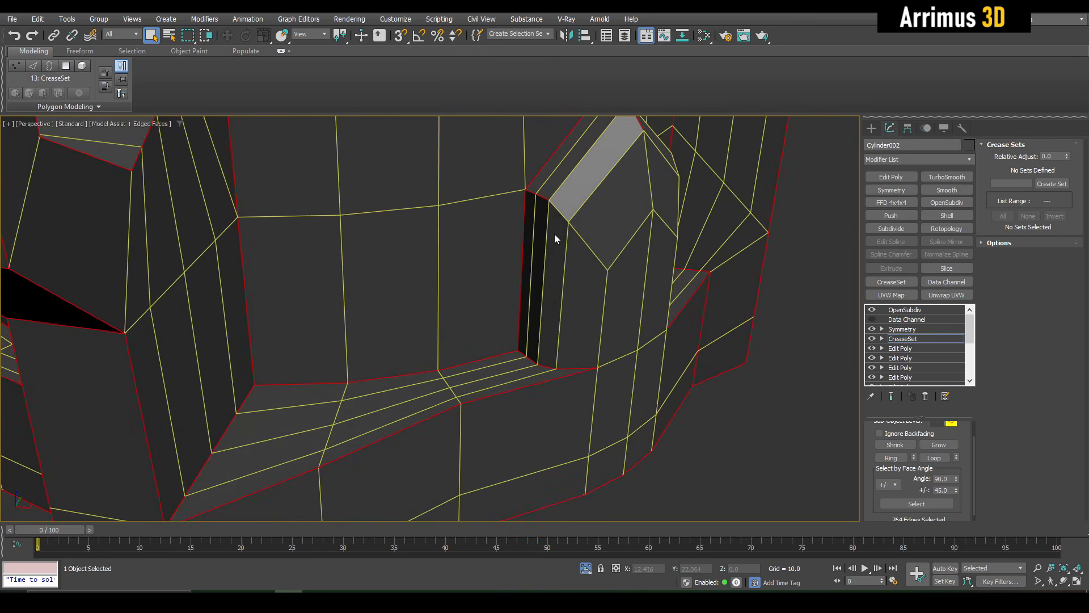
scroll(579, 287, "up", 8)
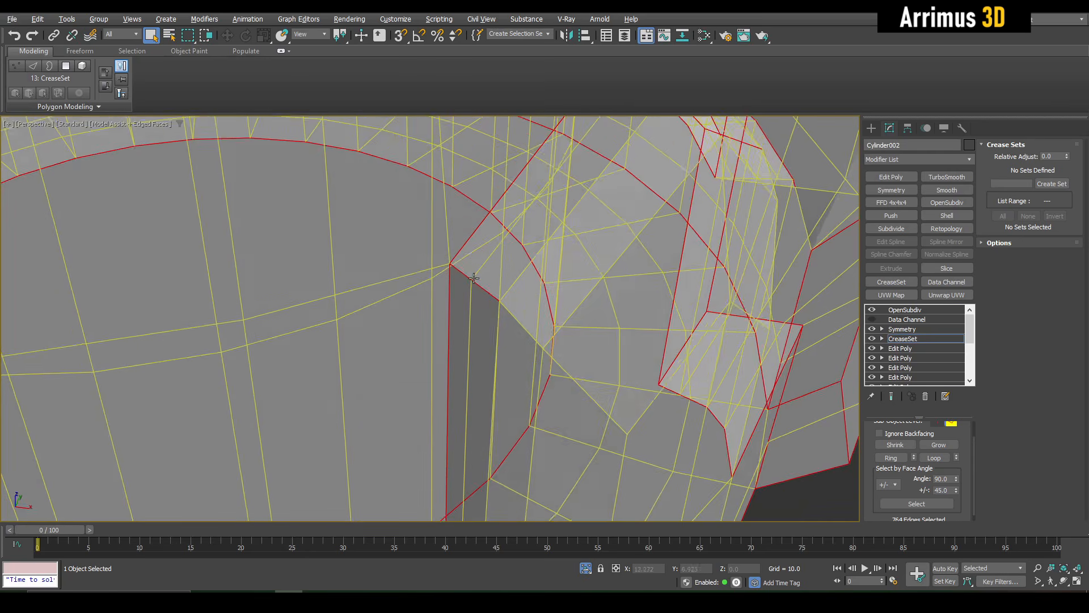
middle_click_drag(474, 278, 410, 315, "alt")
middle_click_drag(612, 298, 610, 368, "alt")
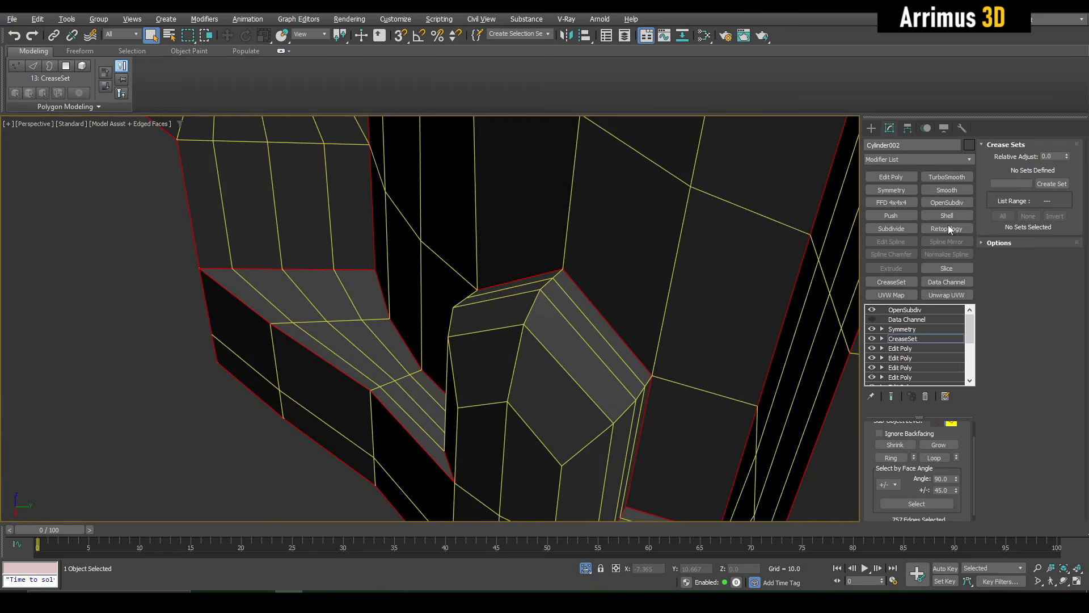
Create a crease set from the selected edges and give it a crease value of 0.15
left_click(1051, 184)
left_click(1059, 170)
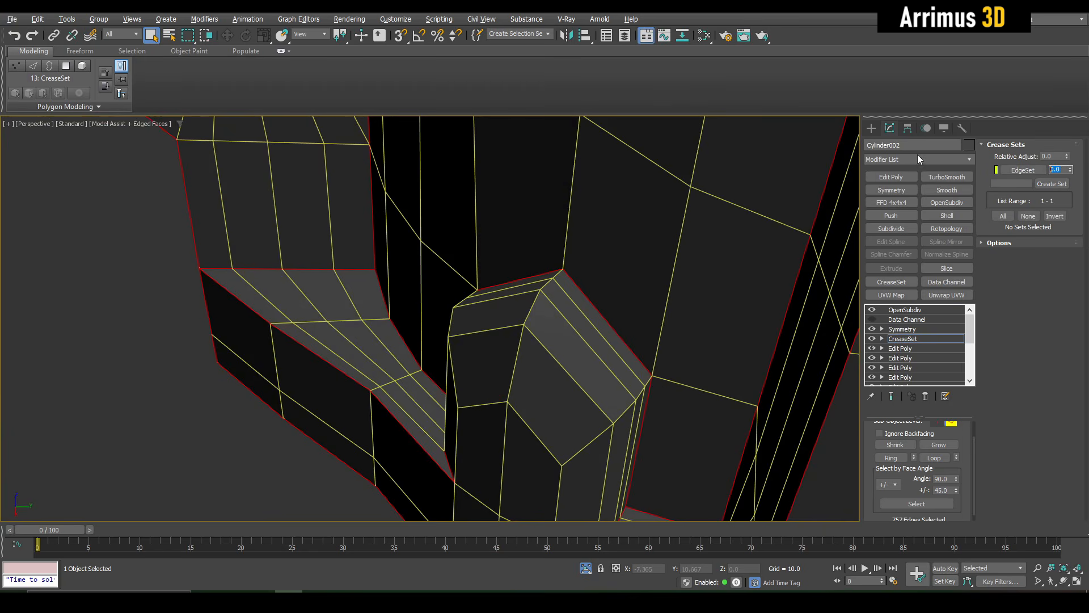
type("0.15")
key("Return")
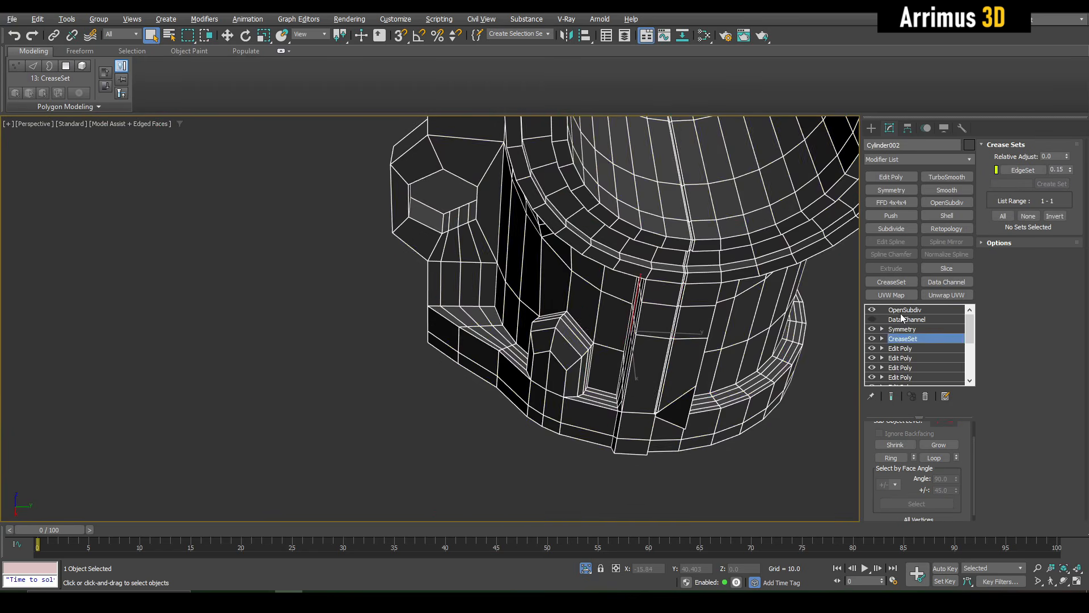
Return to the OpenSubdiv level with edged faces hidden and examine the smoothed base tab and lug
key("F4")
left_click(901, 311)
middle_click_drag(641, 330, 718, 263, "alt")
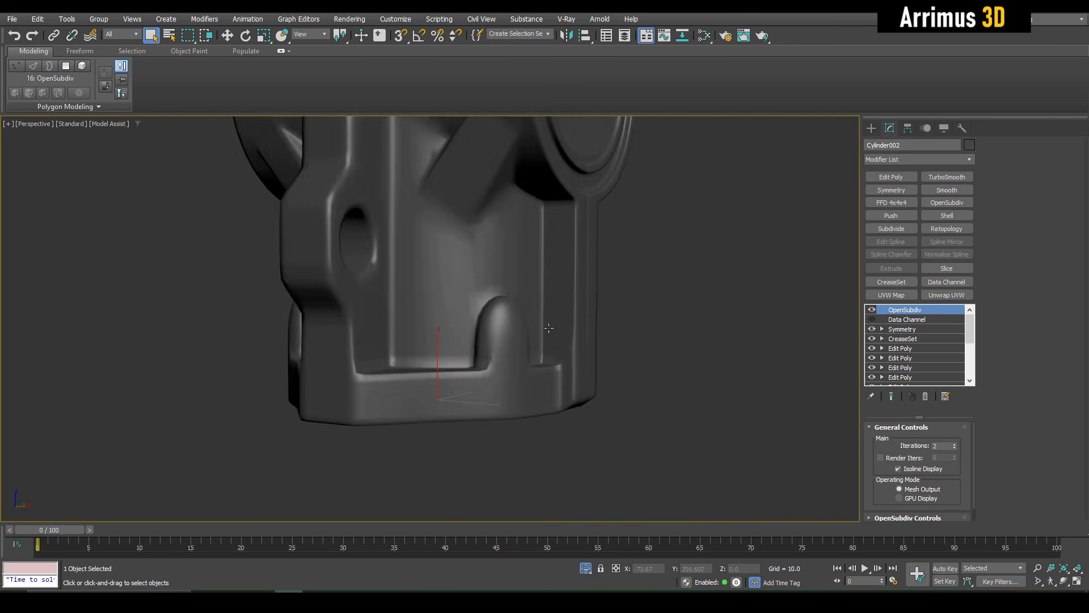
middle_click_drag(547, 328, 521, 349, "alt")
scroll(522, 349, "up", 4)
scroll(597, 323, "down", 5)
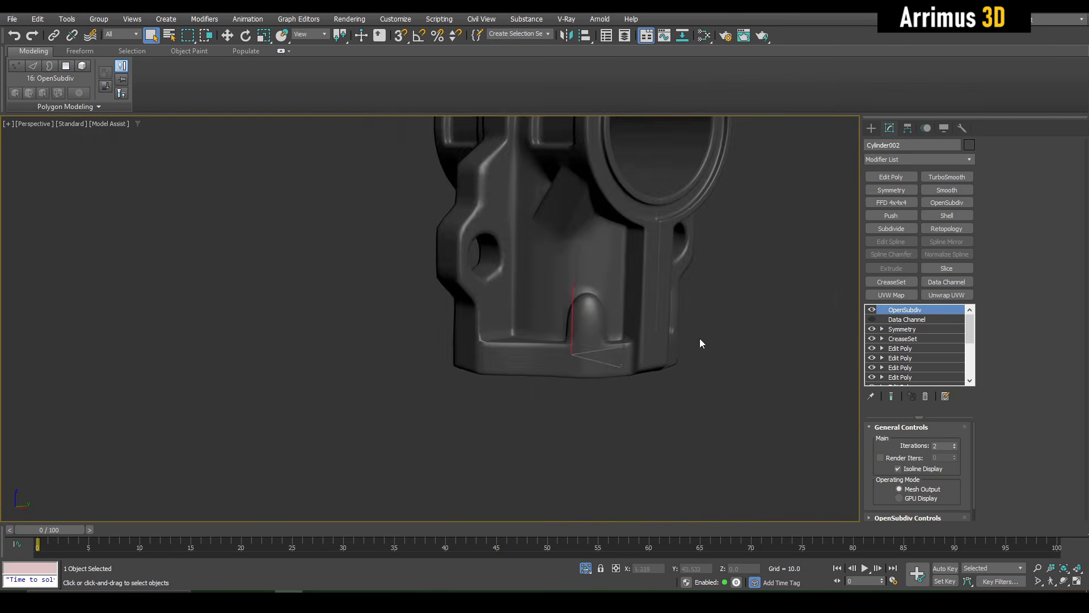
scroll(702, 341, "up", 5)
Toggle the Data Channel modifier on and off to compare the edge rounding at the base tab and side hole, leaving it disabled
left_click(871, 328)
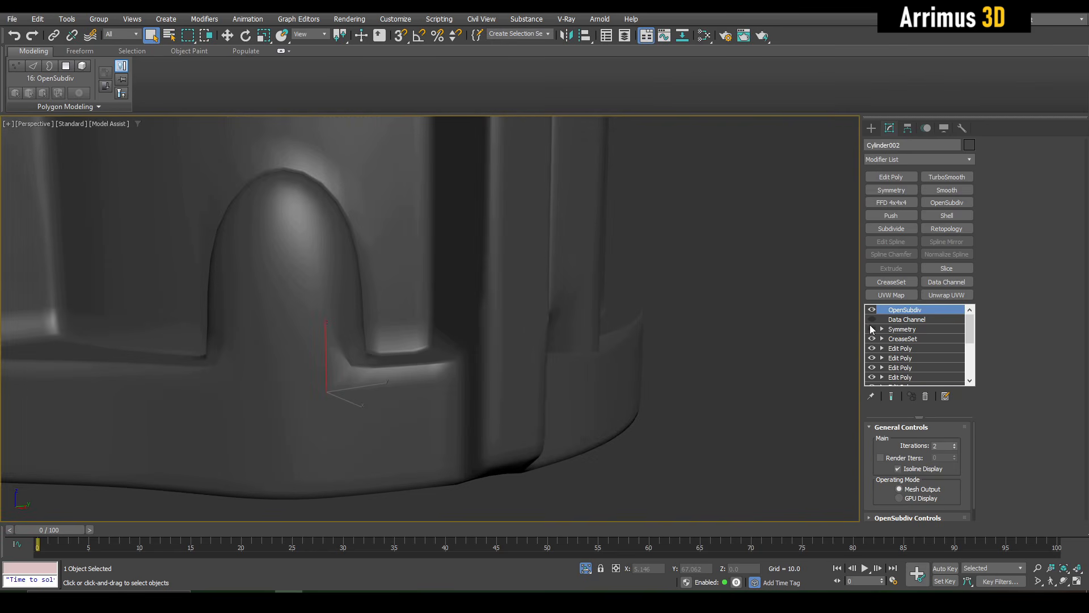
left_click(873, 320)
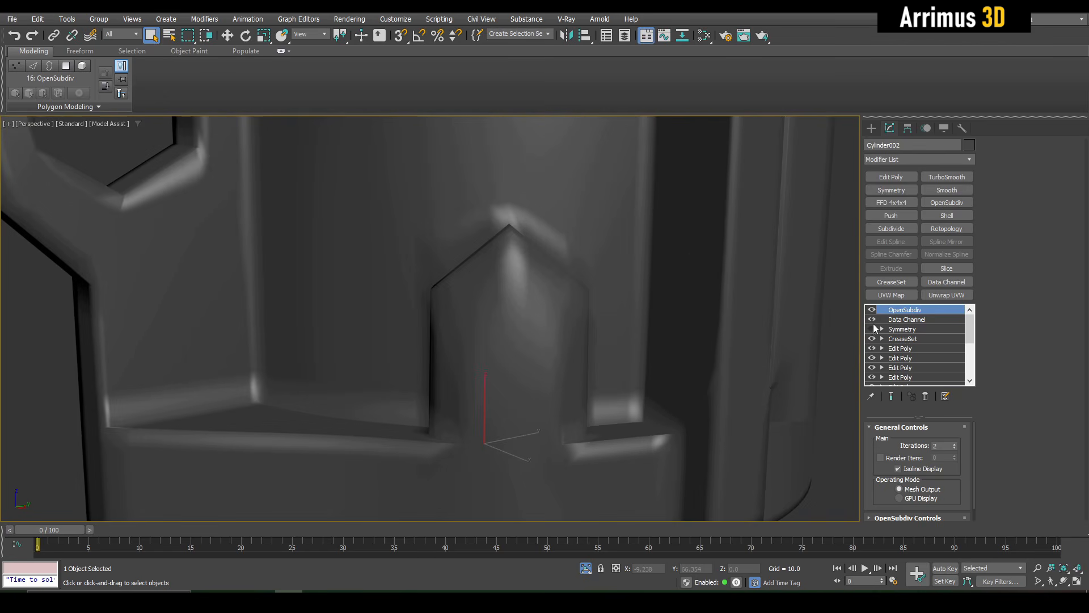
left_click(872, 319)
left_click(873, 329)
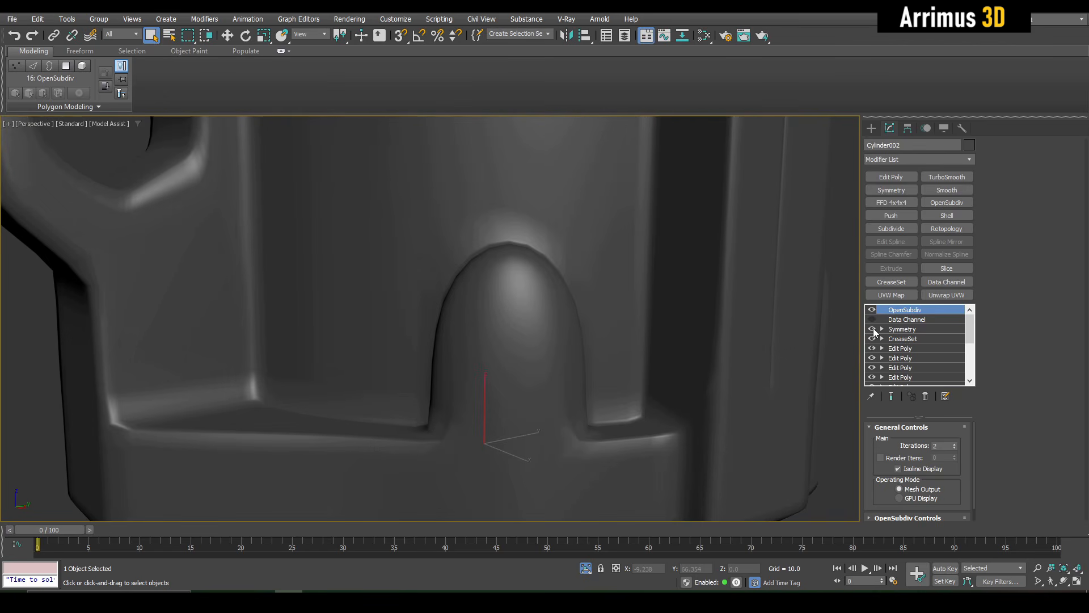
scroll(647, 329, "down", 5)
middle_click_drag(693, 333, 652, 295)
scroll(558, 371, "up", 3)
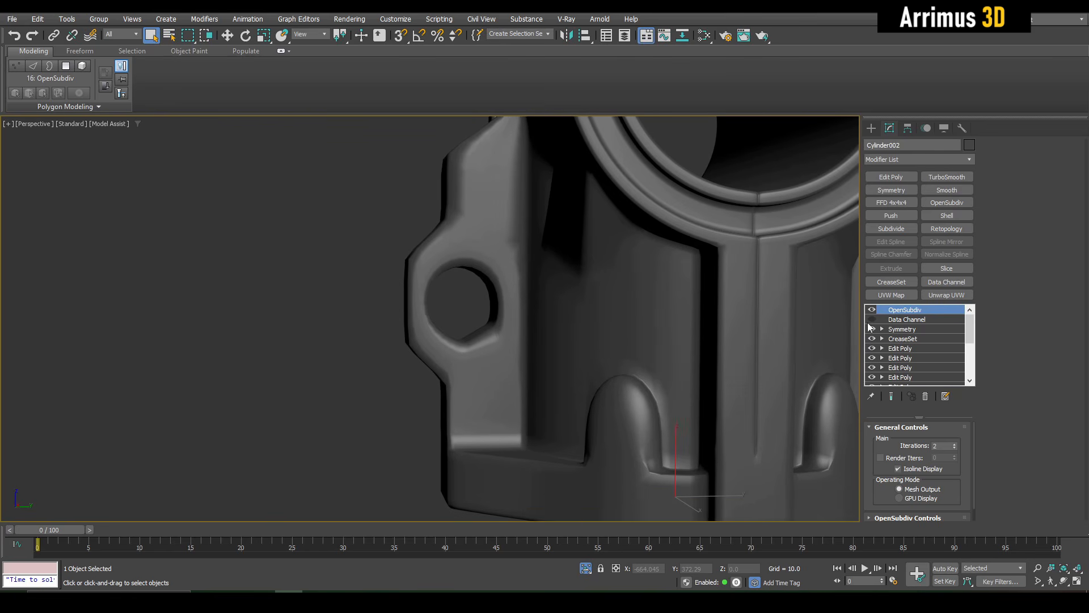
left_click(871, 319)
left_click(871, 319)
left_click(871, 319)
left_click(871, 318)
Examine the side hole and the whole smoothed fitting, comparing it with and without edged faces
middle_click_drag(573, 286, 517, 266, "alt")
scroll(380, 287, "up", 6)
key("F4")
key("F4")
scroll(482, 328, "down", 9)
scroll(493, 288, "down", 4)
scroll(493, 288, "up", 3)
scroll(493, 288, "up", 3)
middle_click_drag(516, 265, 601, 293, "alt")
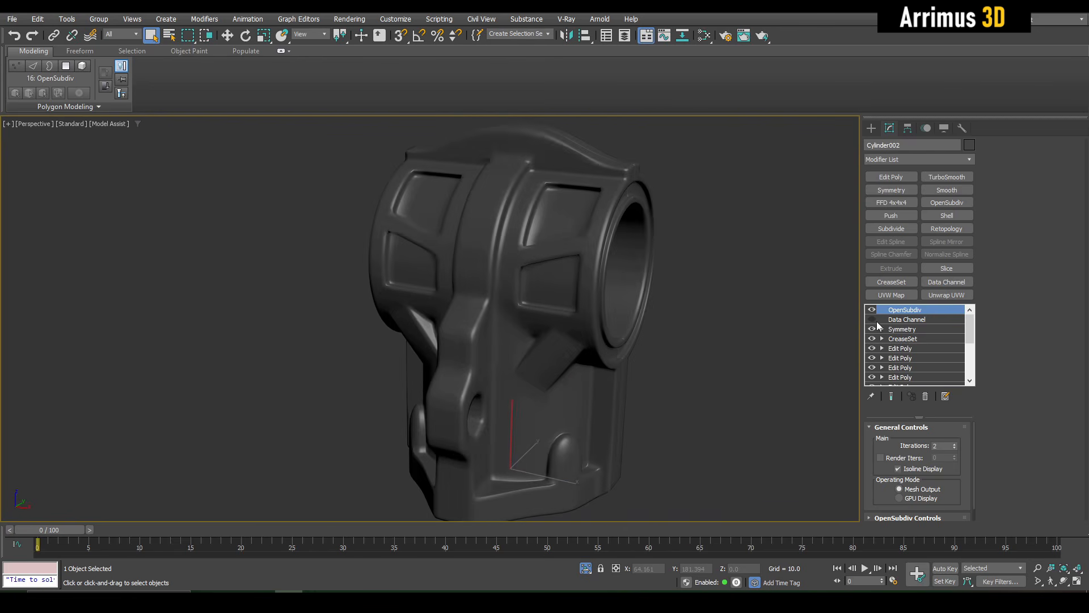
Raise the edge set's crease value to 0.18 and set the OpenSubdiv iterations to 3
left_click(902, 339)
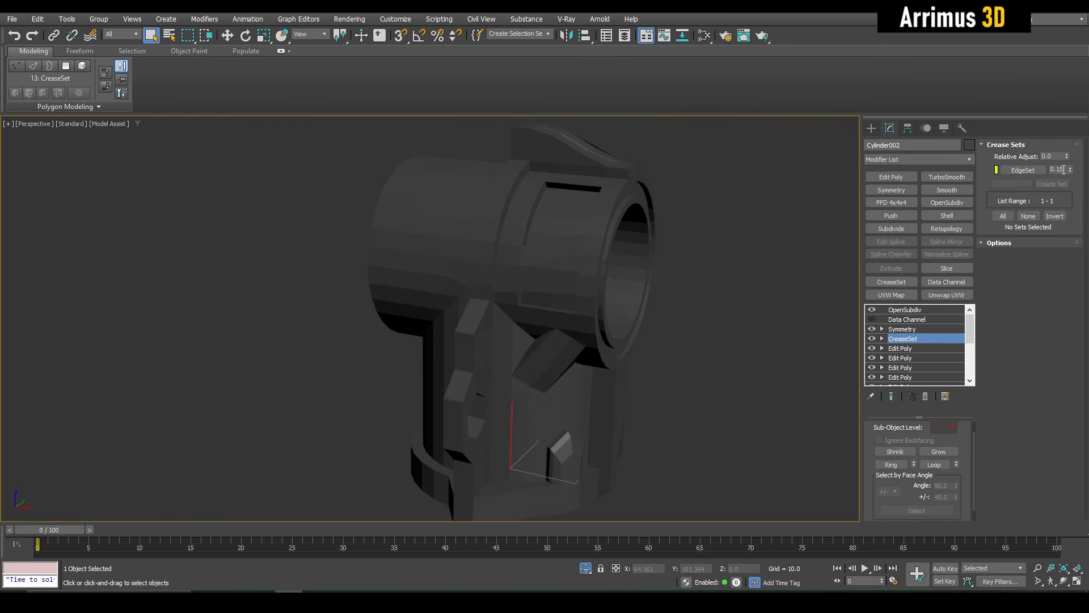
left_click(924, 311)
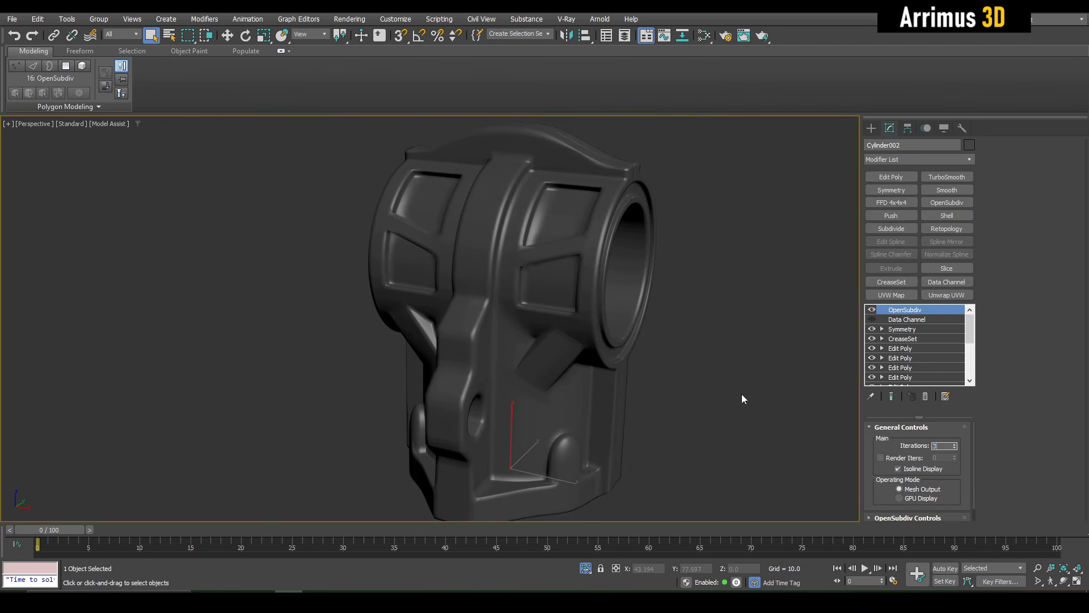
middle_click_drag(742, 397, 745, 379)
middle_click_drag(701, 344, 555, 353, "alt")
middle_click_drag(555, 353, 585, 284)
scroll(544, 291, "up", 5)
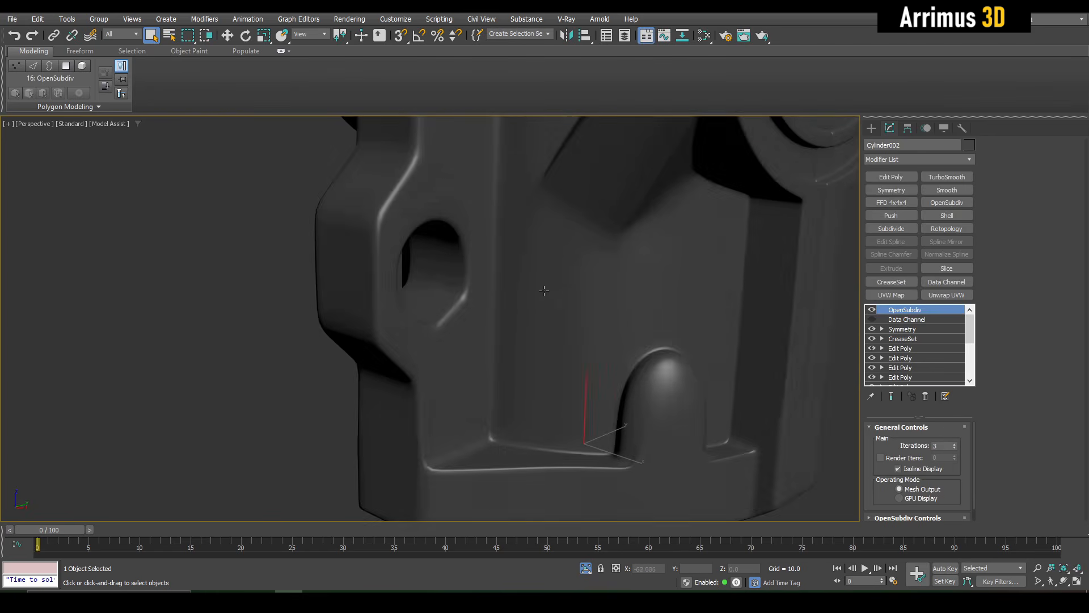
Add an Edit Poly modifier directly above CreaseSet and enter its polygon sub-object level
key("F4")
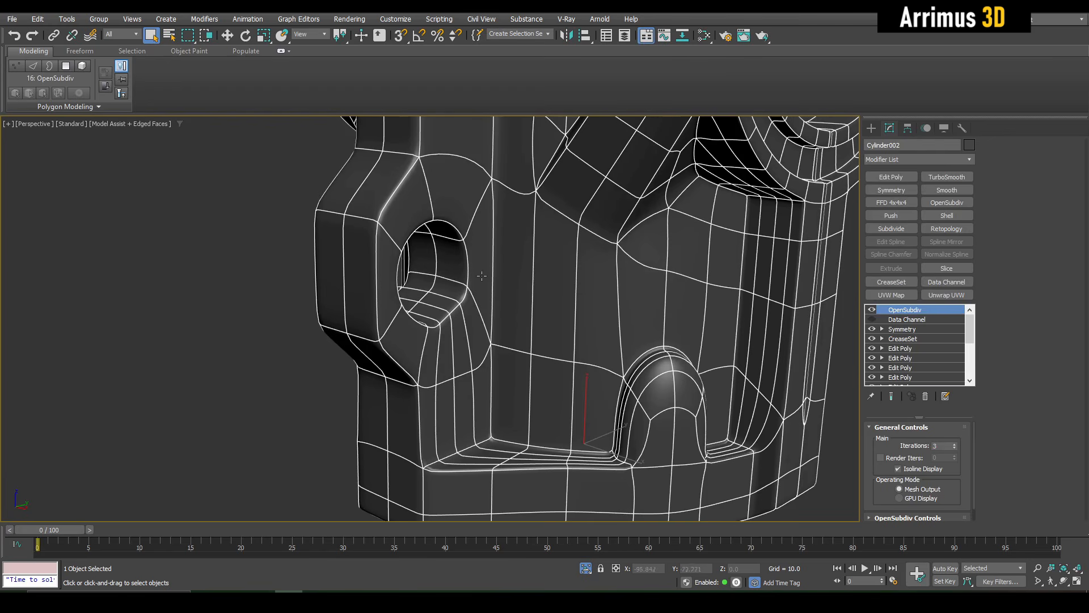
left_click(904, 338)
scroll(454, 289, "up", 6)
key("F4")
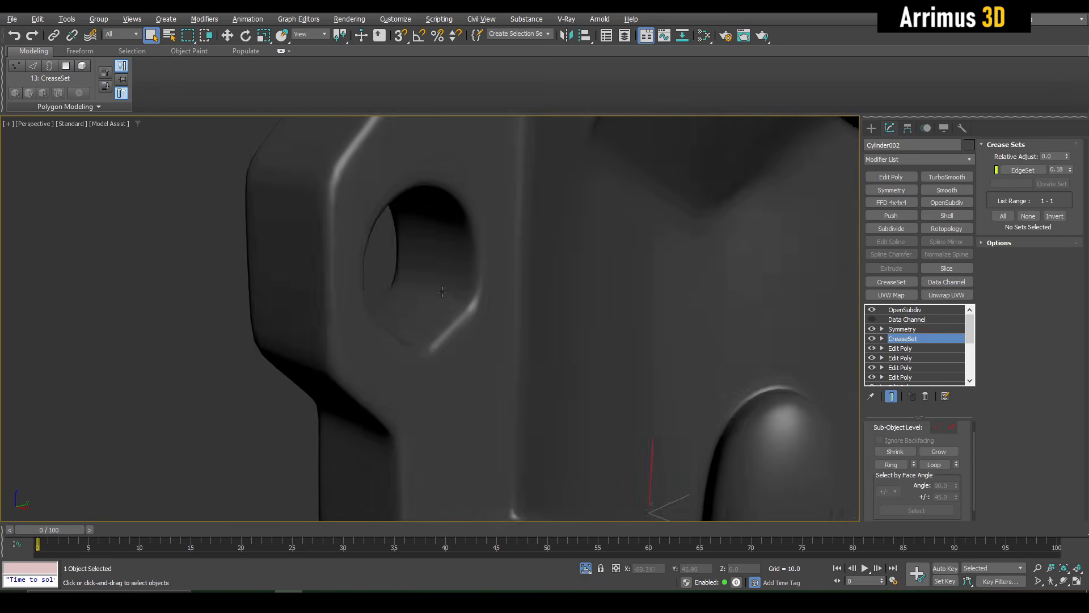
middle_click_drag(442, 292, 417, 281, "alt")
key("F4")
scroll(435, 288, "up", 5)
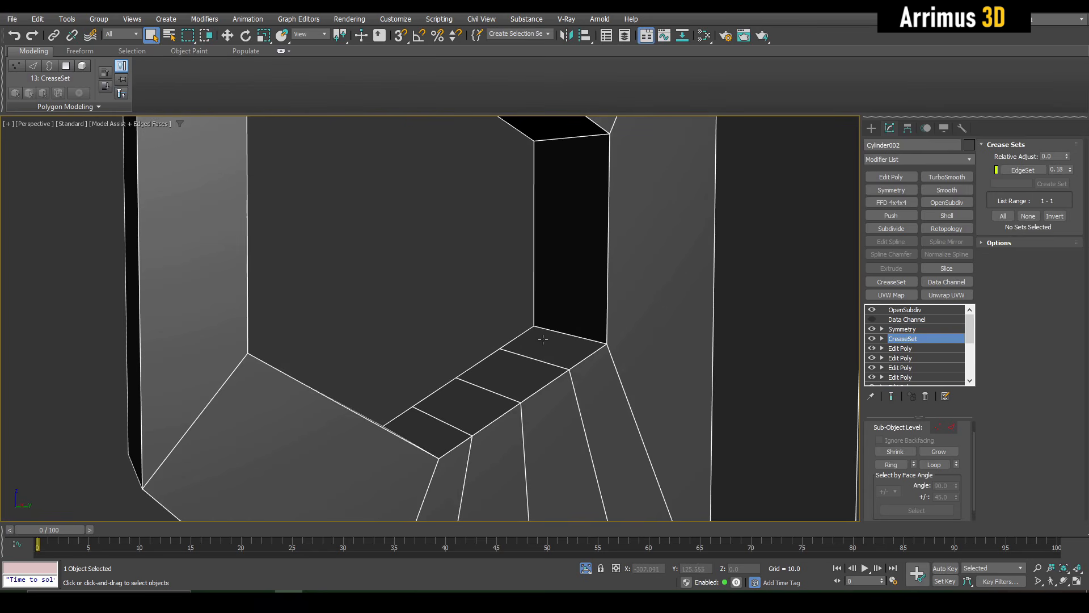
middle_click_drag(563, 334, 565, 352)
key("shift+e")
key("4")
Select the loop of polygons lining the side lug's hexagonal hole and reshape it into a circle
left_click(559, 361)
left_click(563, 330, "ctrl")
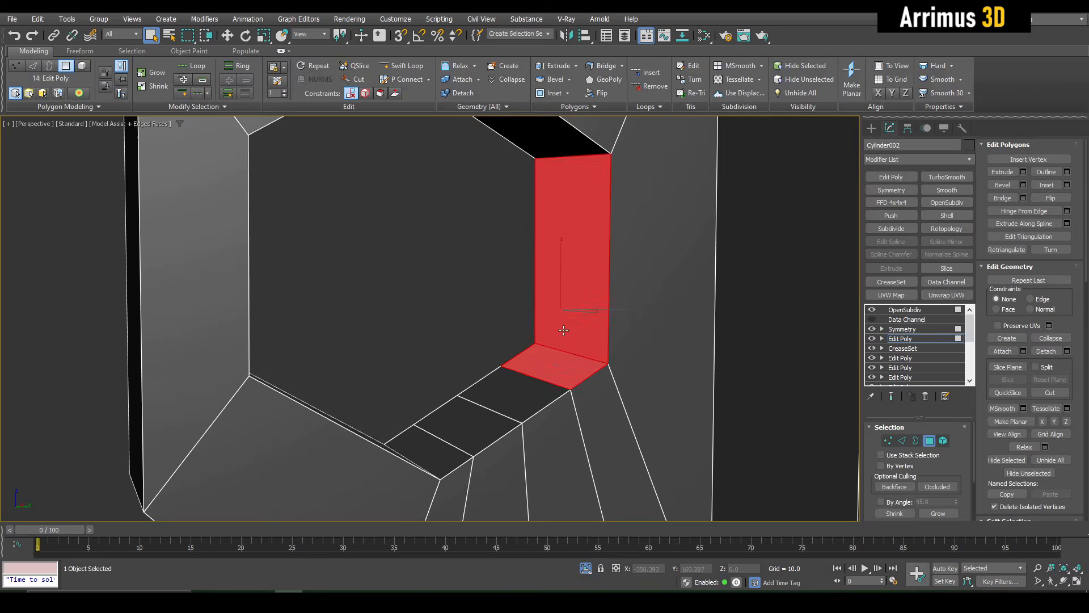
scroll(564, 330, "down", 5)
key("alt+c")
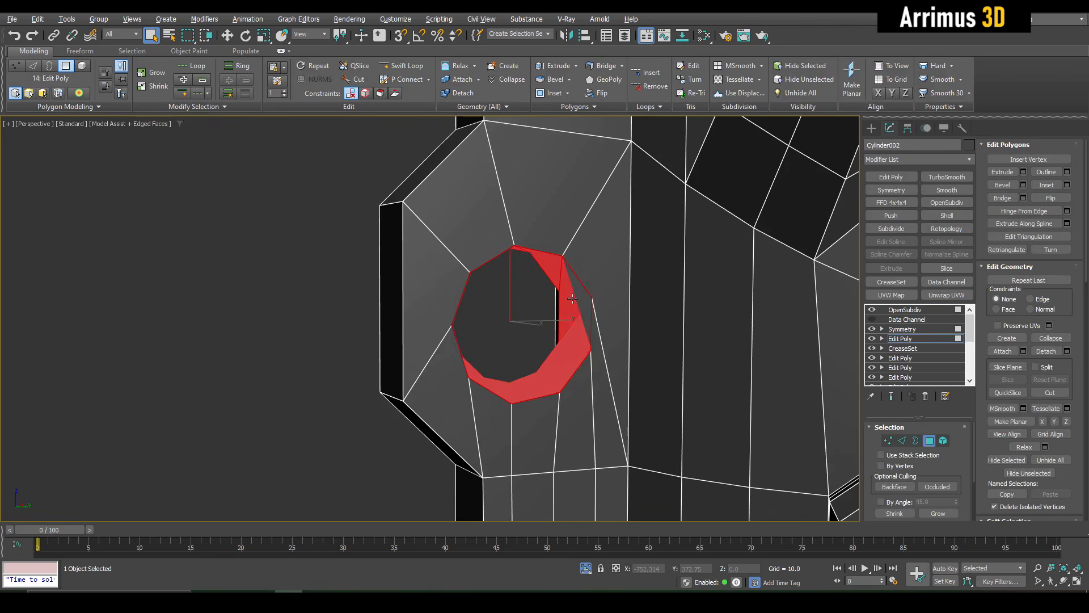
Try shifting the rounded side hole's polygons within the lug, and undo back to the hexagonal hole
key("w")
middle_click_drag(572, 300, 556, 312, "alt")
scroll(556, 312, "up", 3)
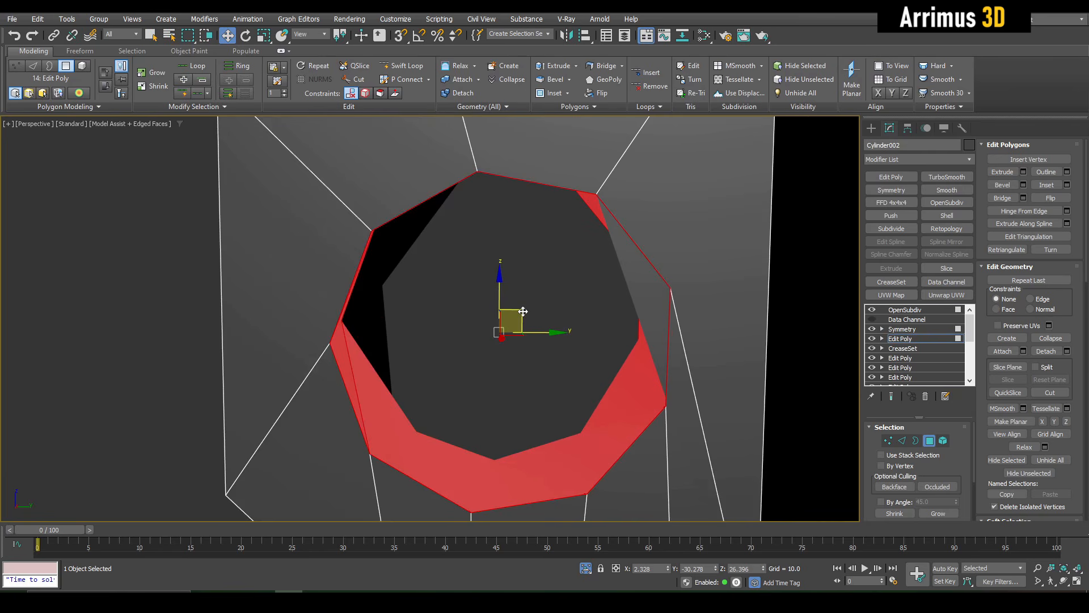
left_click_drag(522, 311, 513, 277)
key("ctrl+z")
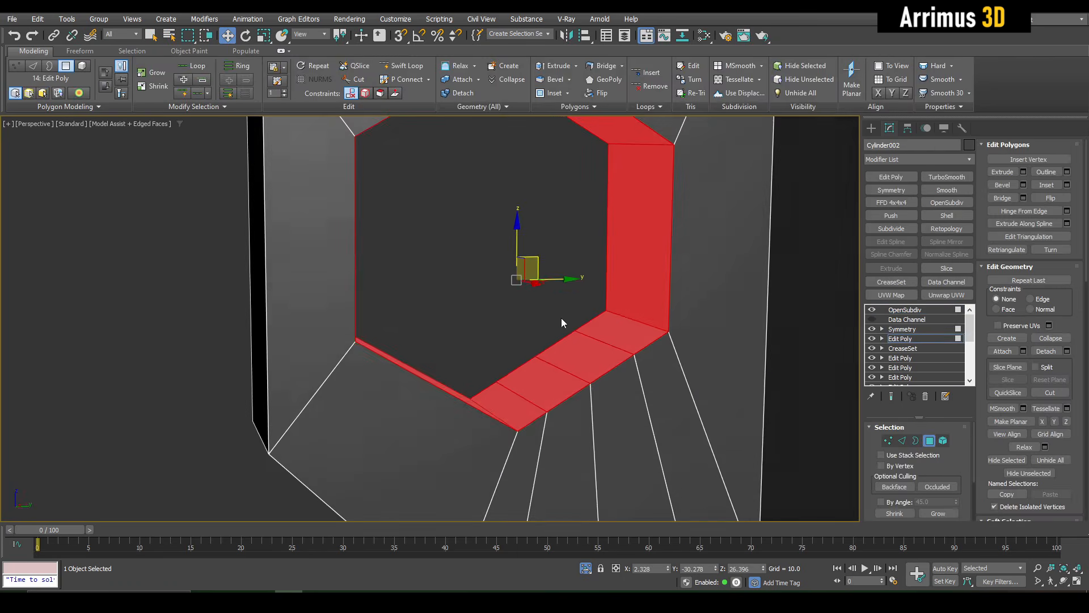
Select the rim edge loops on both sides of the lug's hexagonal hole and reshape them into circles
scroll(561, 318, "down", 5)
scroll(565, 321, "up", 4)
key("2")
key("q")
scroll(565, 318, "up", 3)
key("alt+x")
middle_click_drag(565, 319, 582, 266, "alt")
scroll(649, 288, "down", 3)
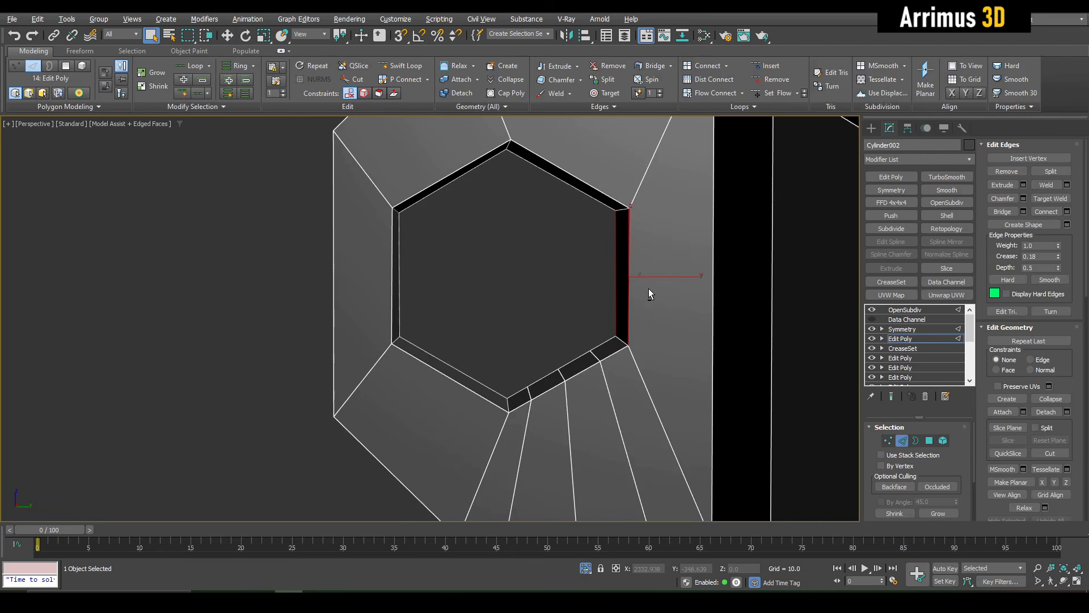
key("alt+l")
key("alt+x")
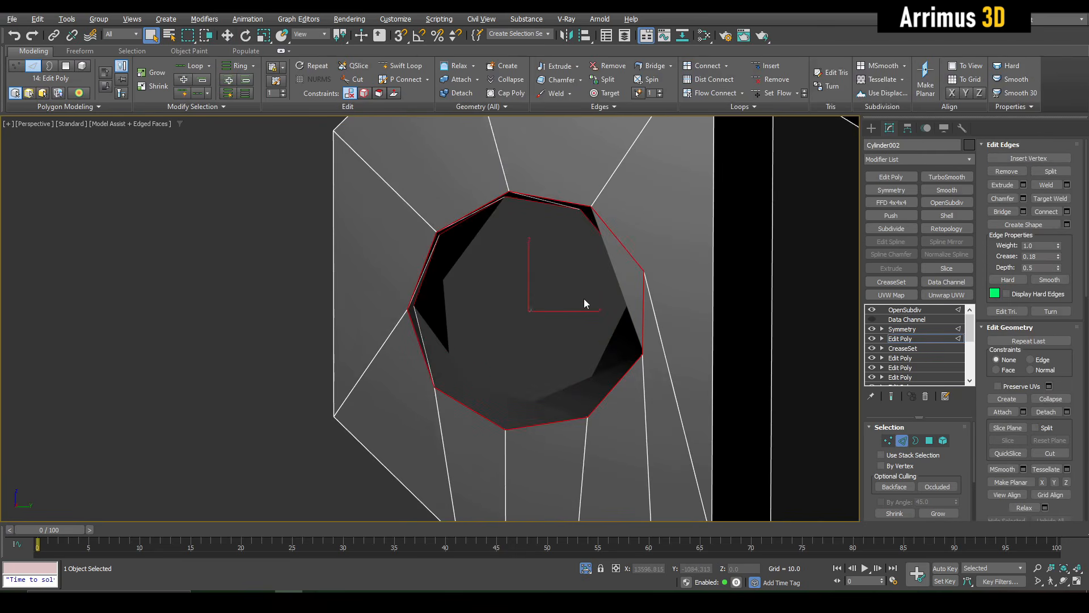
Move the circular rims upward within the lug and rotate the far rim about 44 degrees around X to align it with the near one
key("w")
key("alt+x")
left_click_drag(551, 290, 545, 257)
key("alt+x")
middle_click_drag(545, 288, 572, 269)
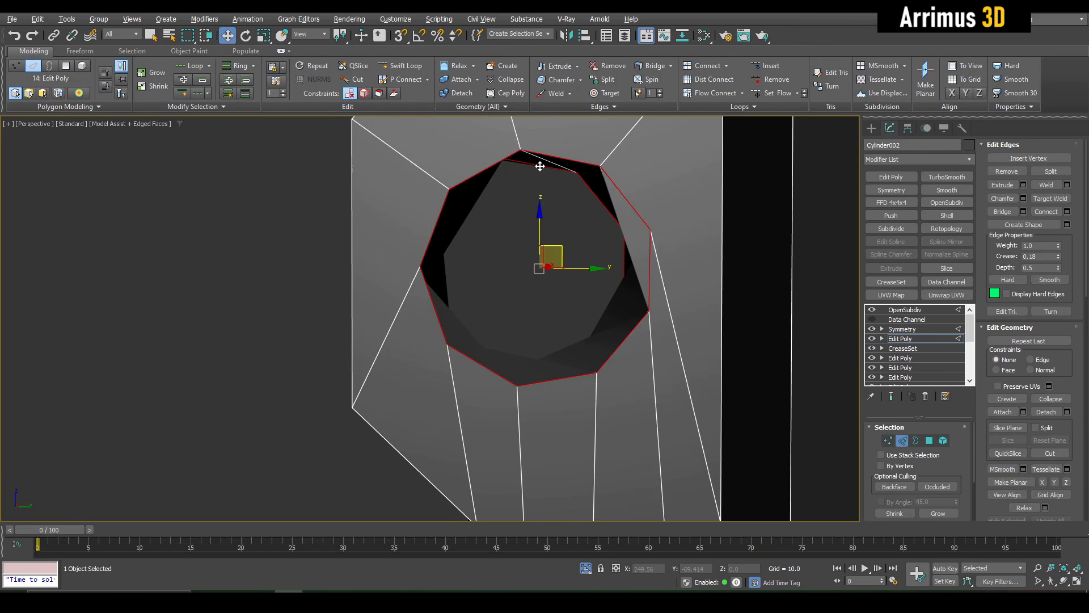
middle_click_drag(564, 194, 564, 200, "alt")
key("e")
left_click_drag(559, 217, 526, 193)
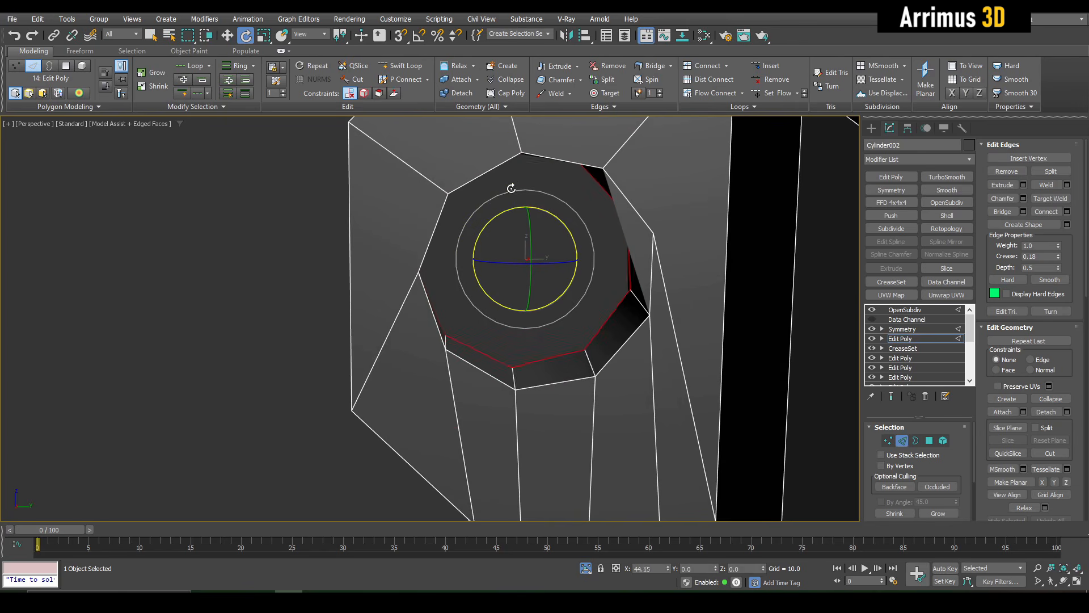
Select all the hole's vertices, bring back the hidden curved pipe, and move the hole to fit evenly around it
key("1")
key("alt+x")
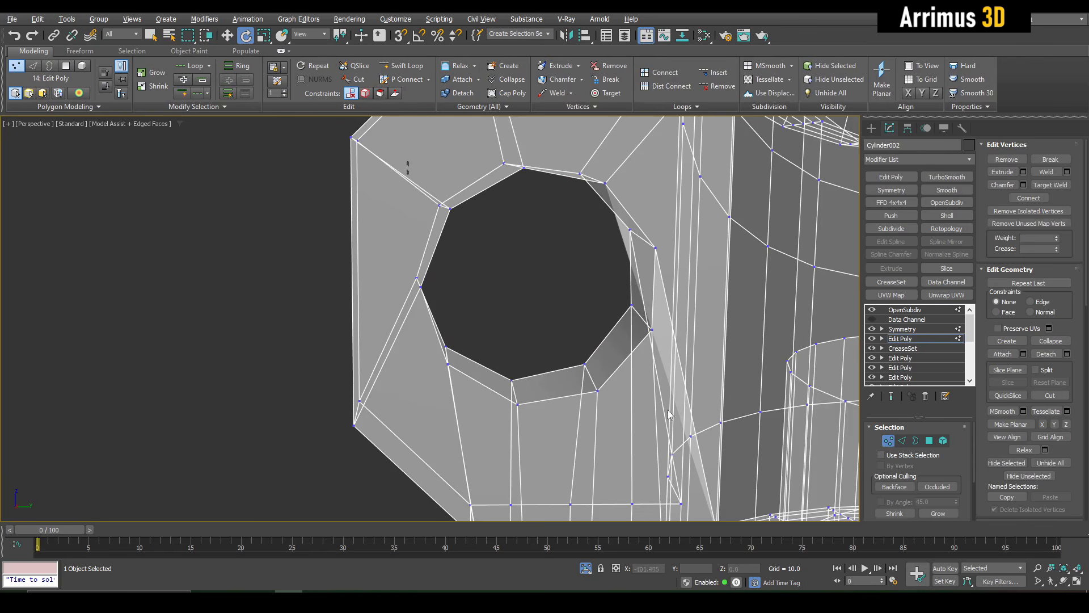
left_click_drag(668, 410, 670, 436)
key("w")
key("alt+x")
key("alt+q")
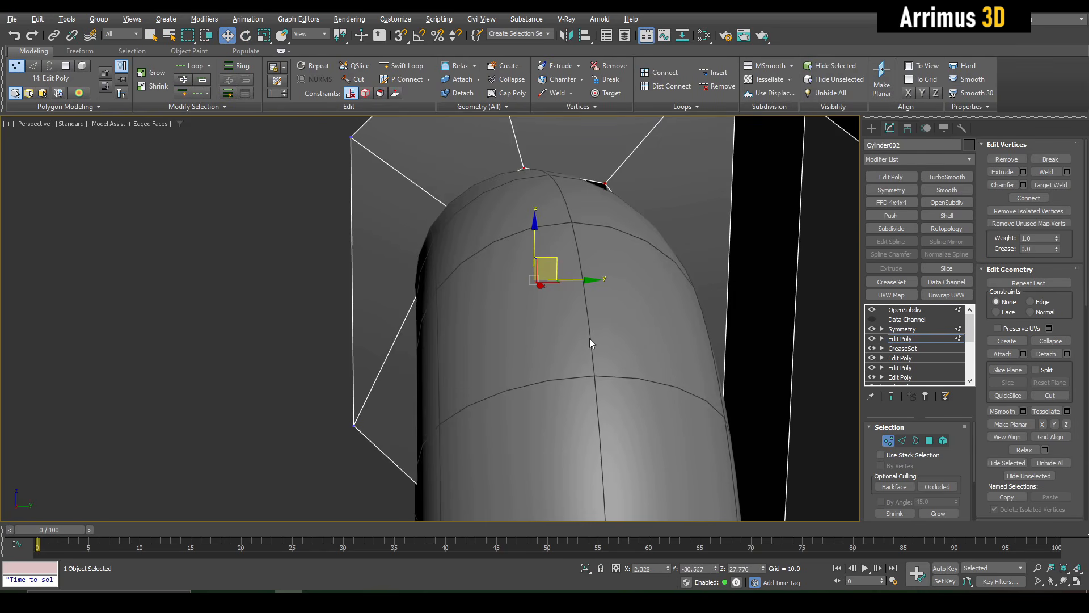
middle_click_drag(590, 340, 592, 335, "alt")
key("grave")
left_click_drag(556, 258, 543, 248)
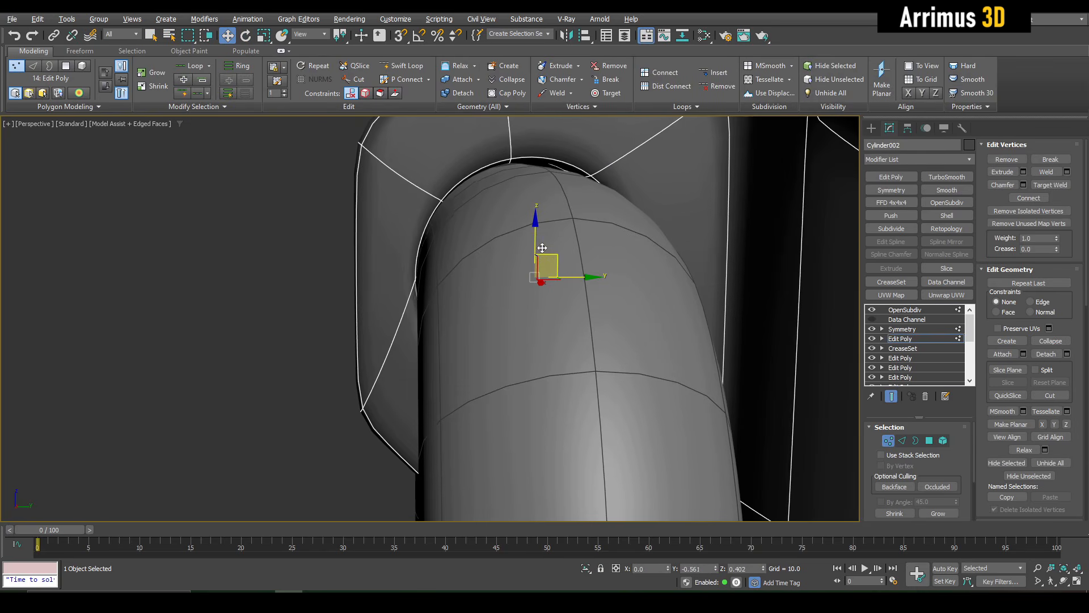
middle_click_drag(543, 248, 598, 250, "alt")
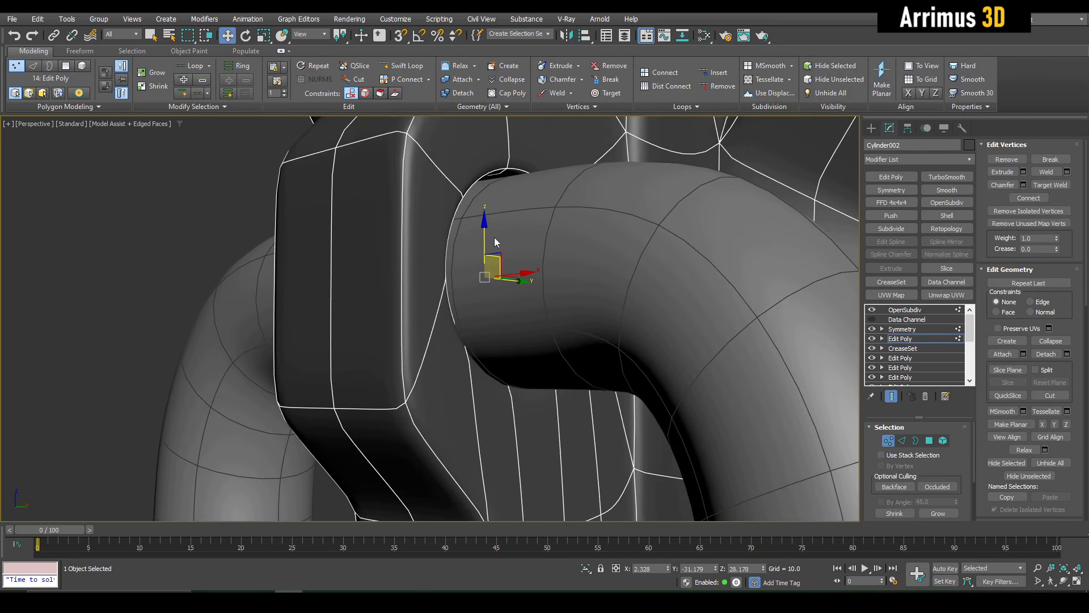
left_click_drag(488, 243, 486, 239)
middle_click_drag(486, 244, 503, 287, "alt")
Examine the isolated smoothed fitting and its rounded side hole from several angles, with and without edged faces
key("1")
key("q")
key("F4")
scroll(492, 251, "down", 3)
key("alt+q")
scroll(503, 288, "down", 2)
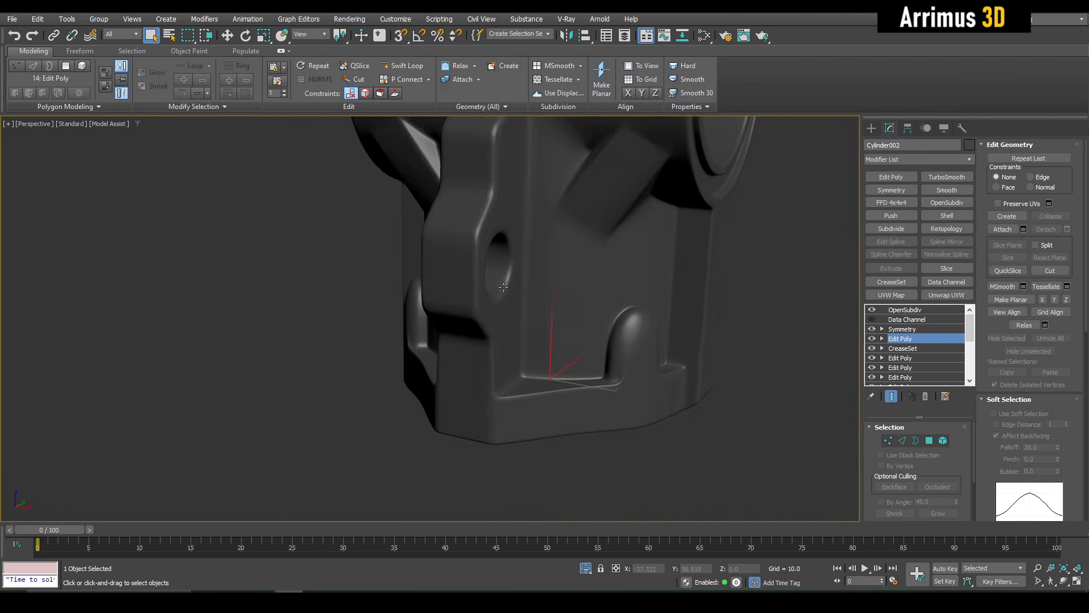
scroll(557, 306, "down", 4)
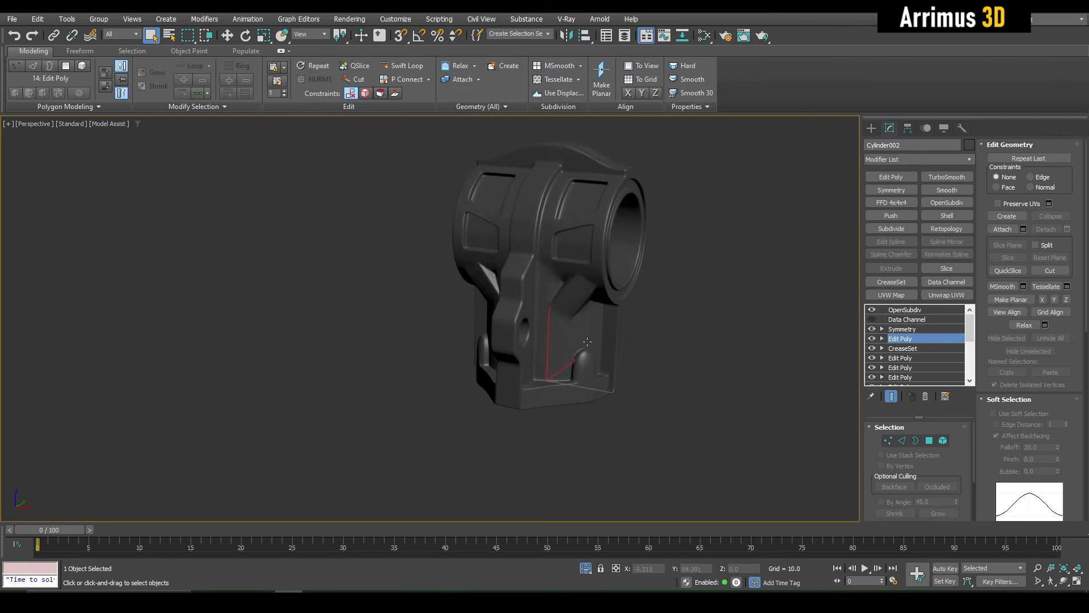
middle_click_drag(588, 342, 631, 345, "alt")
scroll(621, 286, "up", 3)
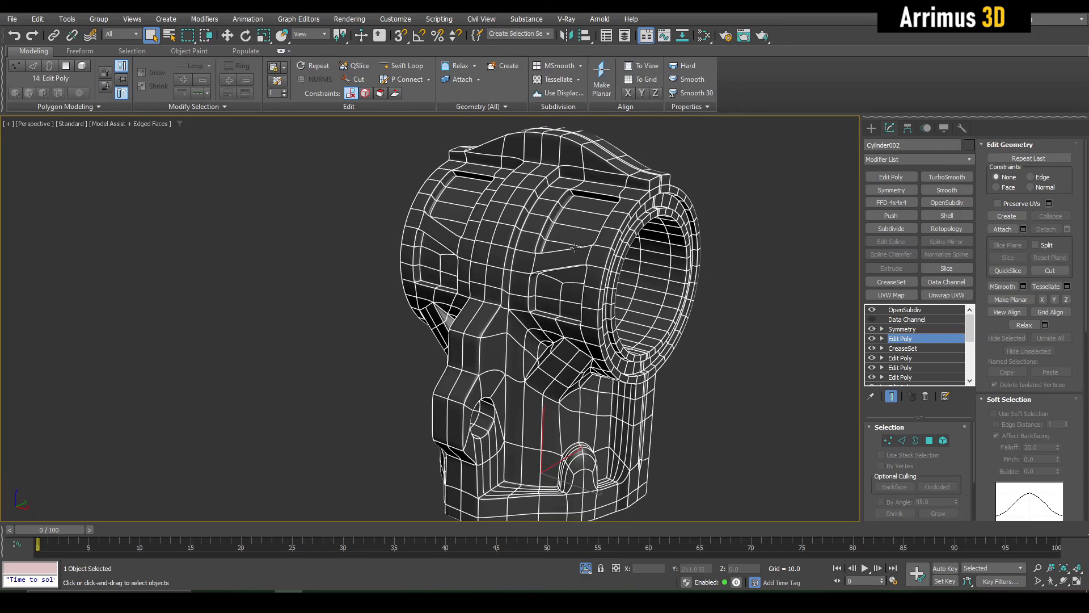
scroll(593, 282, "up", 4)
scroll(592, 284, "down", 8)
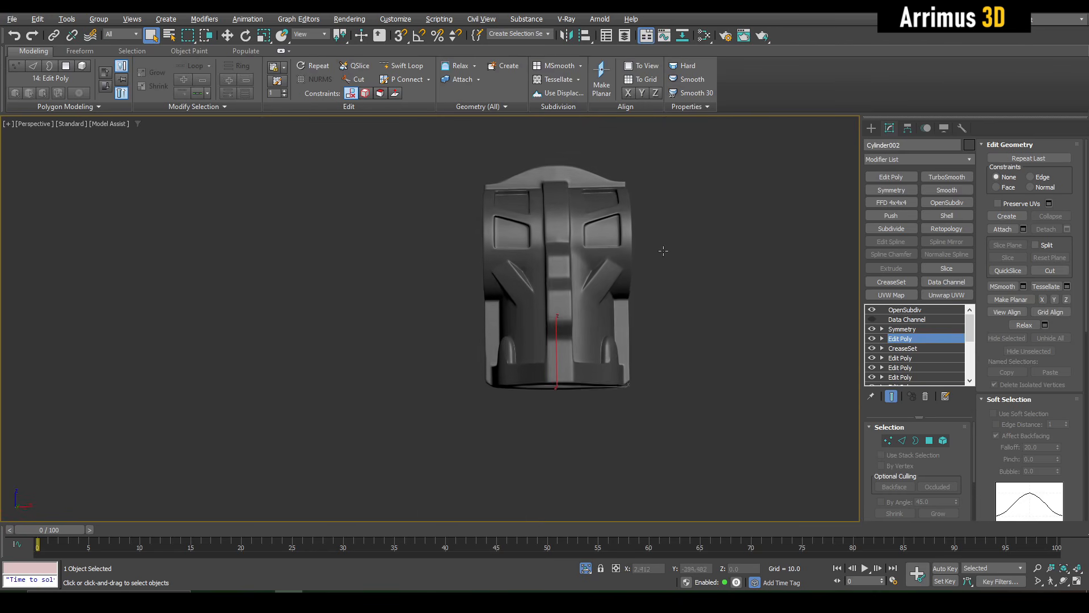
scroll(663, 254, "up", 4)
middle_click_drag(658, 259, 616, 241, "alt")
scroll(615, 243, "up", 3)
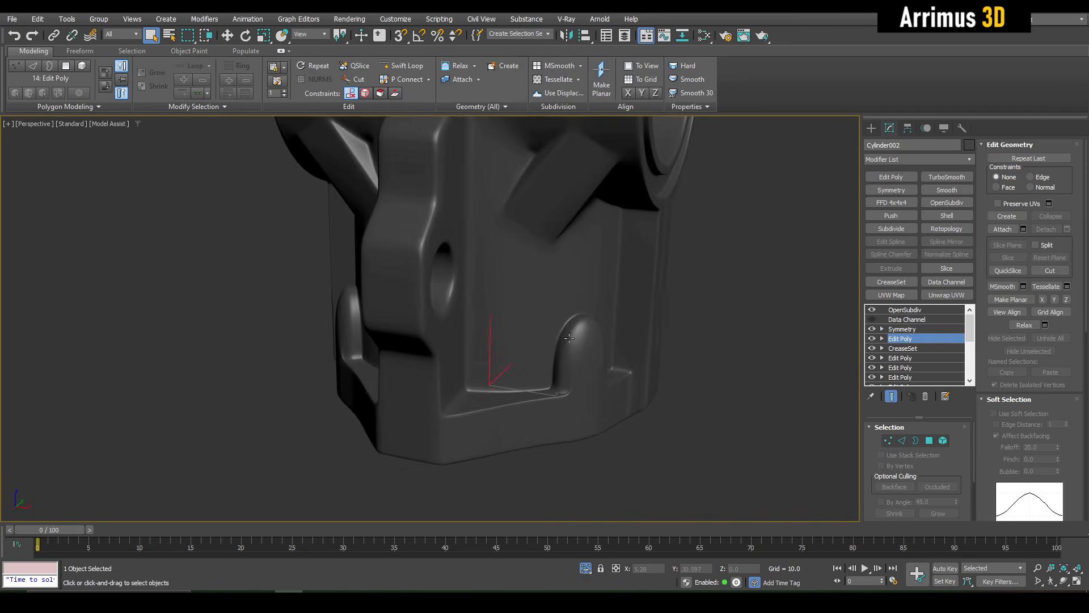
Turn off Isoline Display in the OpenSubdiv modifier and set its iterations to 1
key("F4")
left_click(913, 311)
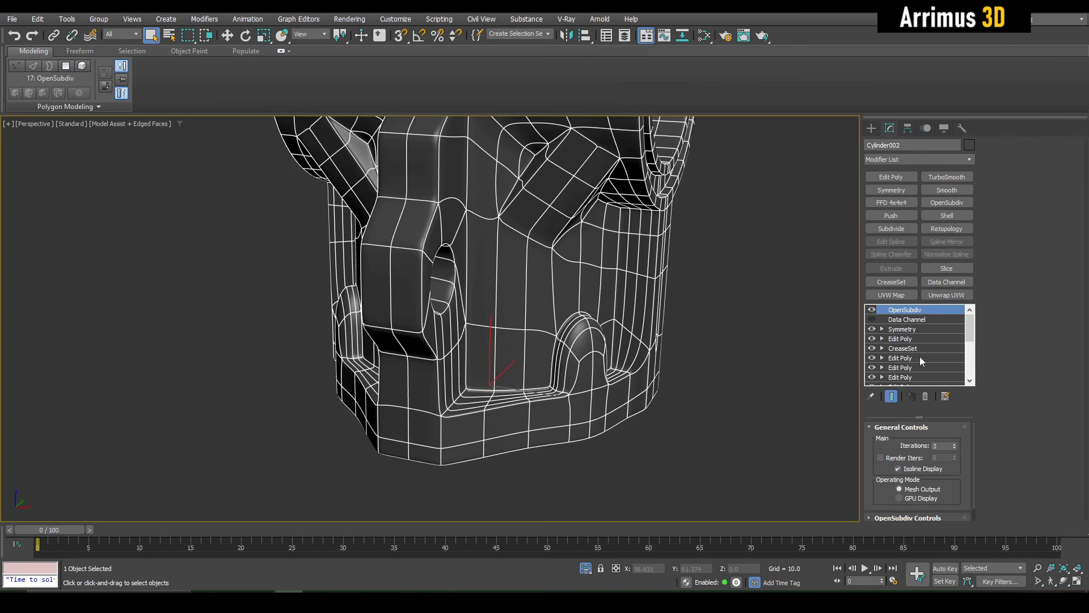
left_click(929, 470)
double_click(954, 448)
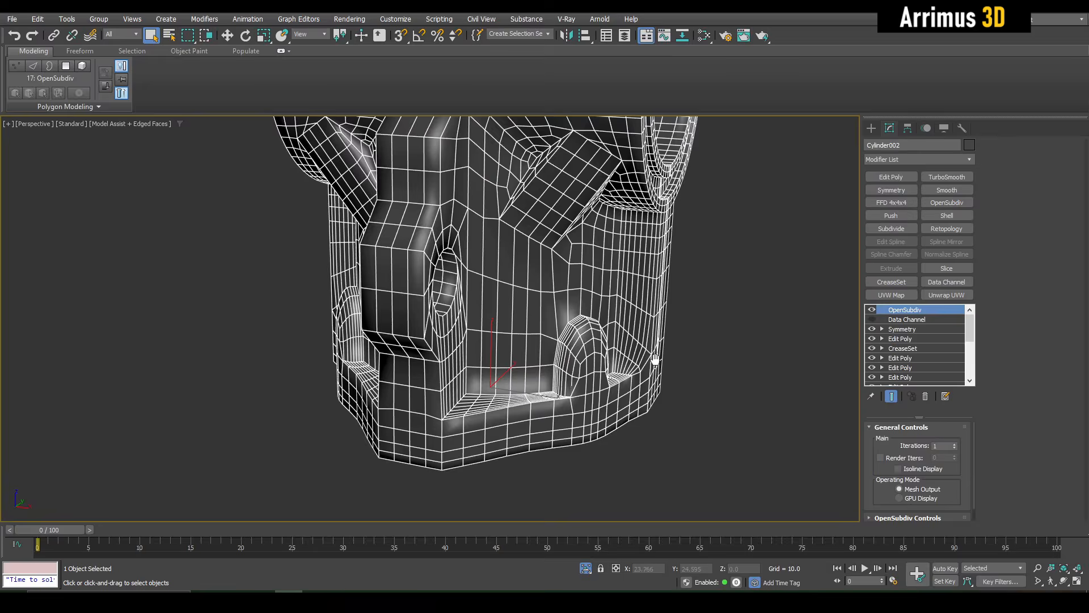
middle_click_drag(749, 288, 732, 285)
Add a Smooth modifier and an Edit Poly modifier above OpenSubdiv and enter the polygon sub-object level
left_click(949, 192)
left_click(893, 178)
scroll(585, 349, "up", 3)
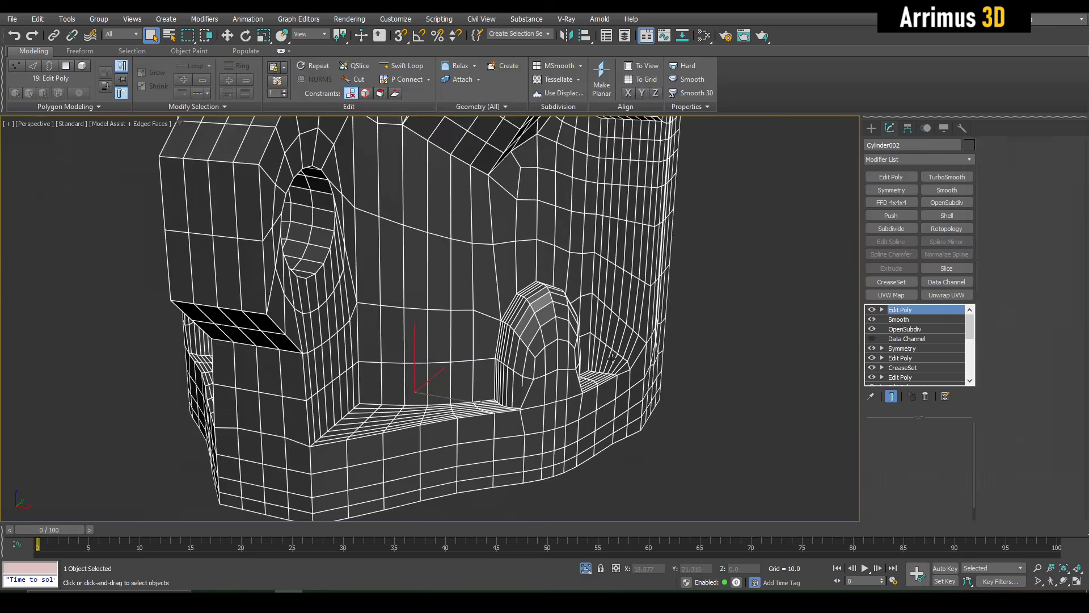
key("4")
Select the eight polygons on the lower front of the arched boss and reshape them into a circle with the Face constraint
scroll(528, 364, "up", 4)
middle_click_drag(525, 365, 523, 301)
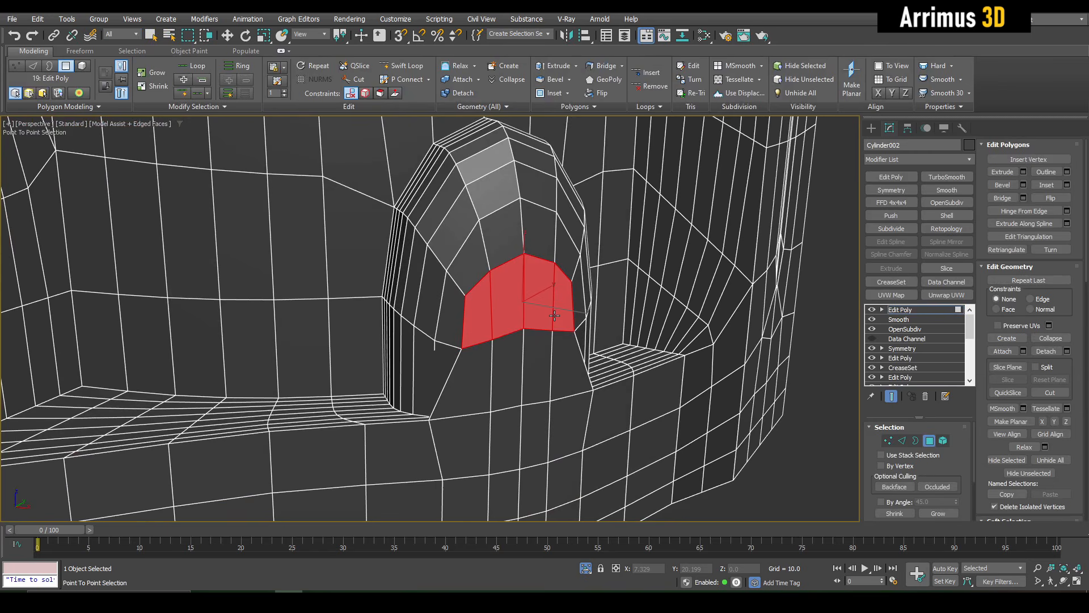
left_click(484, 389, "shift")
key("z")
middle_click_drag(484, 392, 501, 391, "alt")
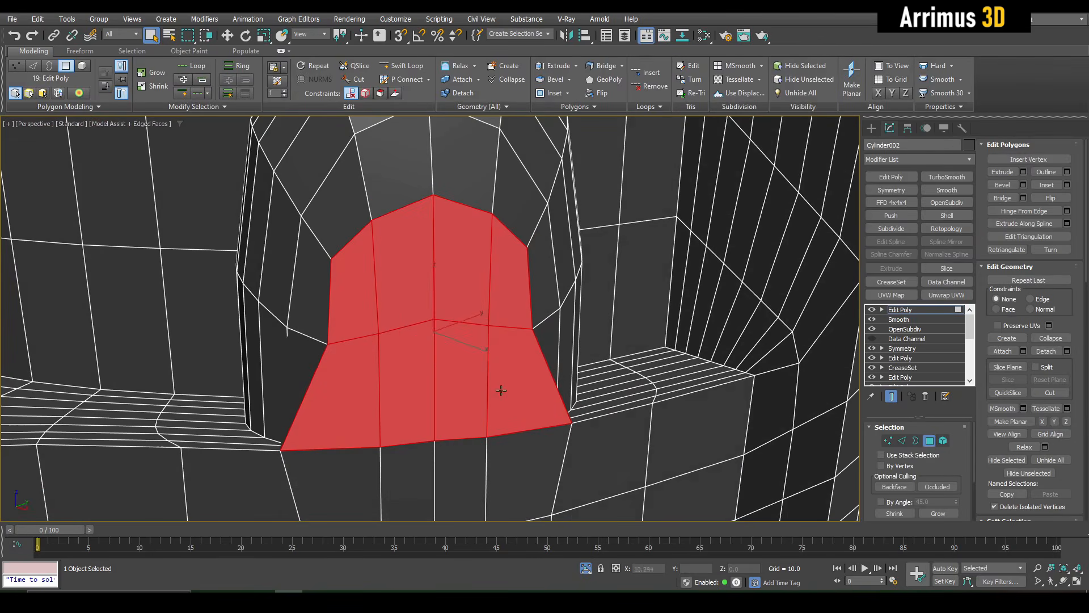
left_click_drag(436, 320, 440, 333, "shift")
key("g")
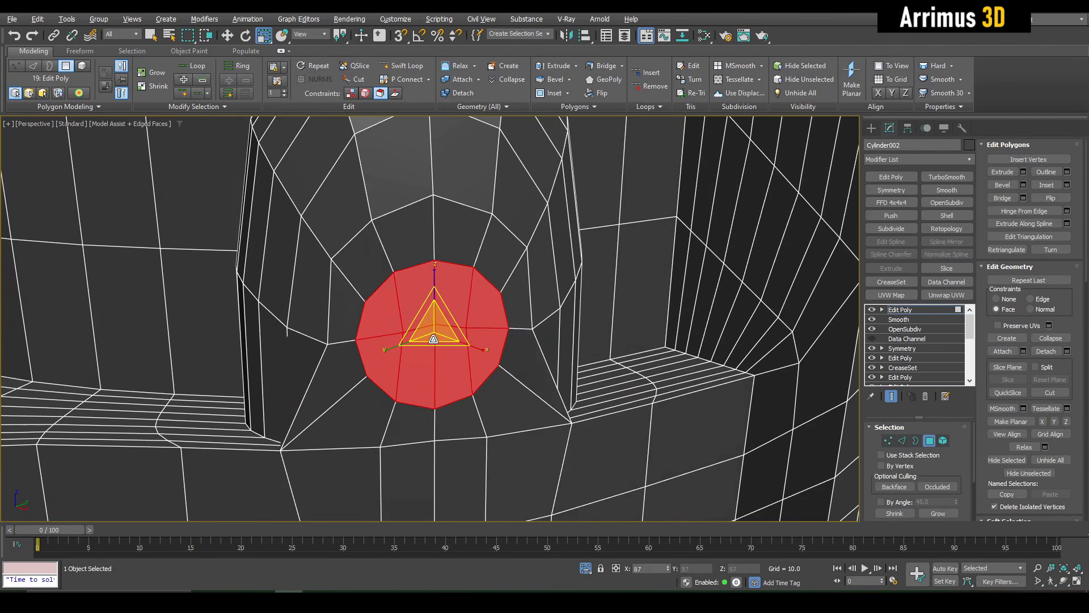
Inset the circular polygons on the arched boss and push them inward to form a stepped round recess
middle_click_drag(434, 335, 447, 319, "alt")
scroll(448, 318, "up", 3)
key("ctrl+shift+b")
left_click_drag(447, 315, 440, 304, "shift")
key("r")
key("ctrl+shift+b")
key("r")
scroll(440, 304, "down", 5)
key("q")
left_click(529, 350)
middle_click_drag(529, 351, 563, 364, "alt")
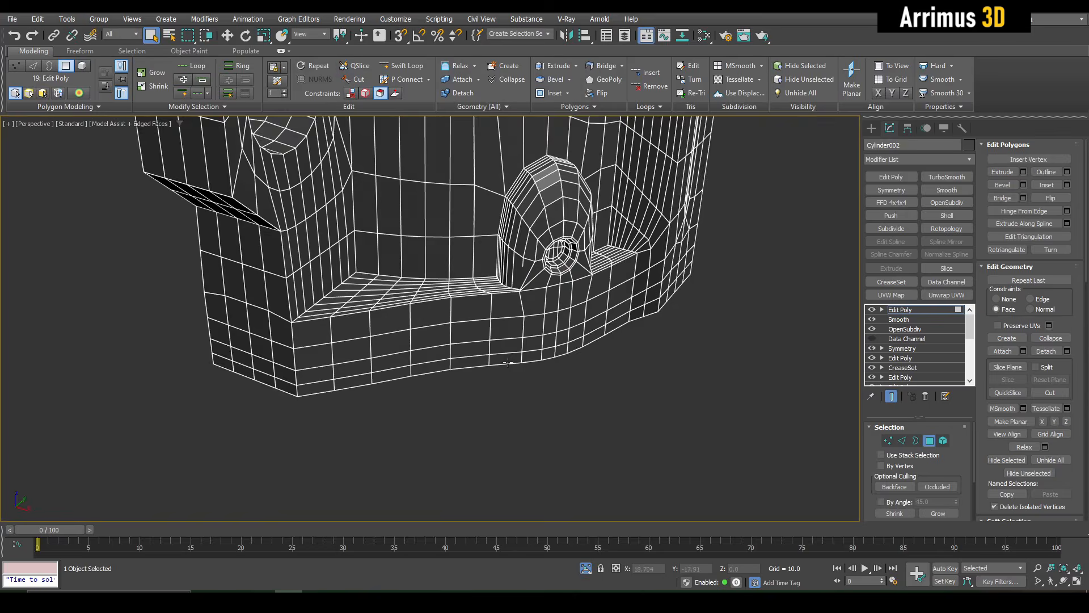
Select the two adjacent polygon columns on the base's side wall and extrude them outward into a rounded vertical boss
scroll(496, 338, "up", 2)
middle_click_drag(496, 339, 414, 357, "alt")
scroll(413, 357, "up", 2)
left_click_drag(400, 301, 451, 303)
key("w")
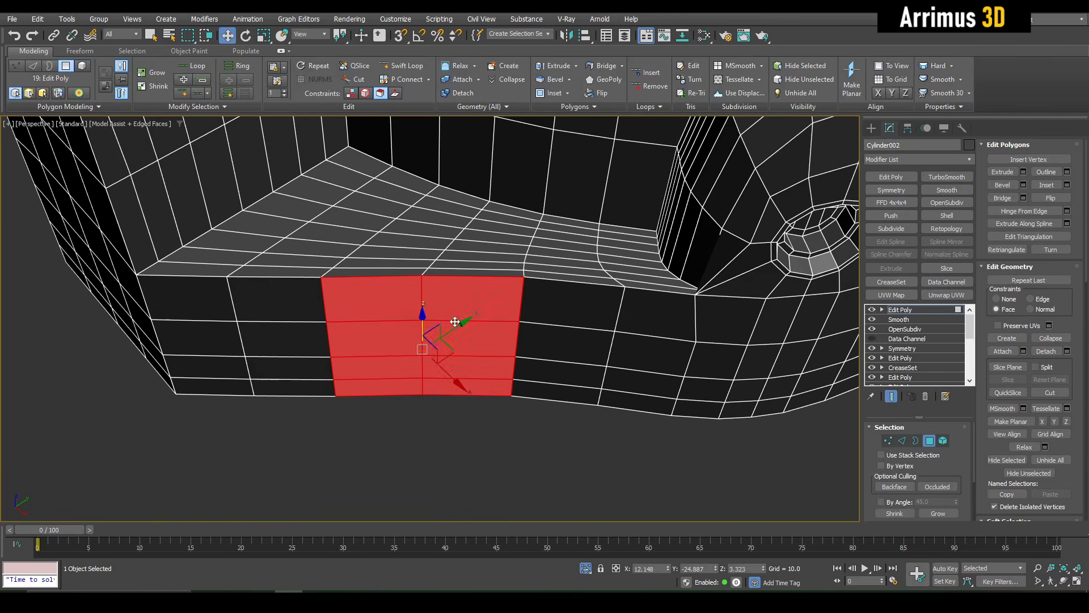
middle_click_drag(456, 322, 454, 355, "alt")
left_click_drag(444, 324, 450, 395, "shift")
key("ctrl+z")
key("shift+x")
key("r")
key("1")
scroll(478, 362, "up", 2)
Reshape the polygons on top of the new boss into a circle and sink them in stages into a bevelled hole
key("4")
left_click(480, 361)
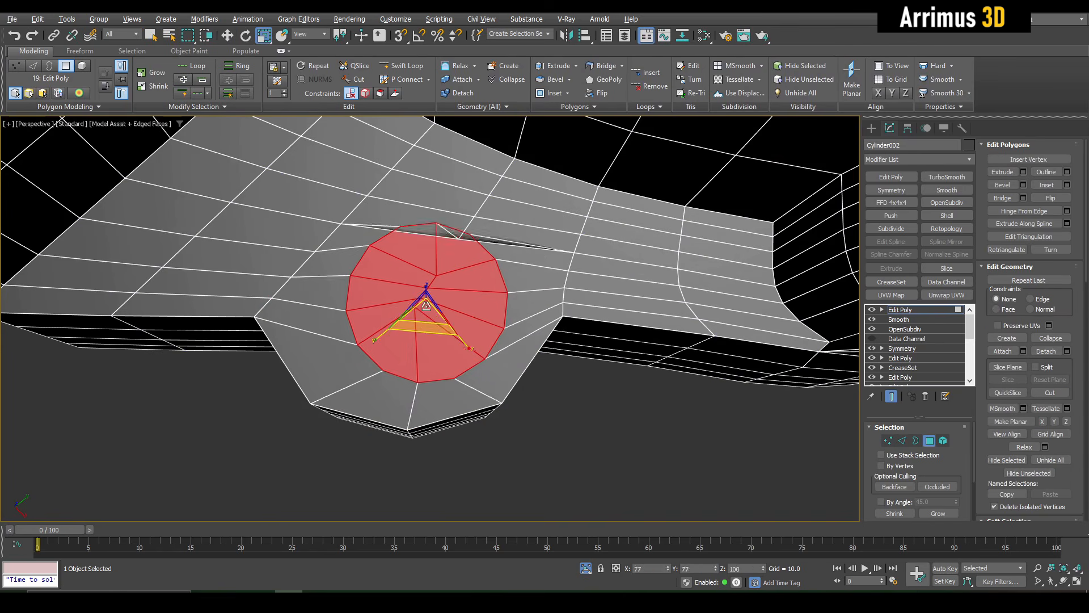
key("w")
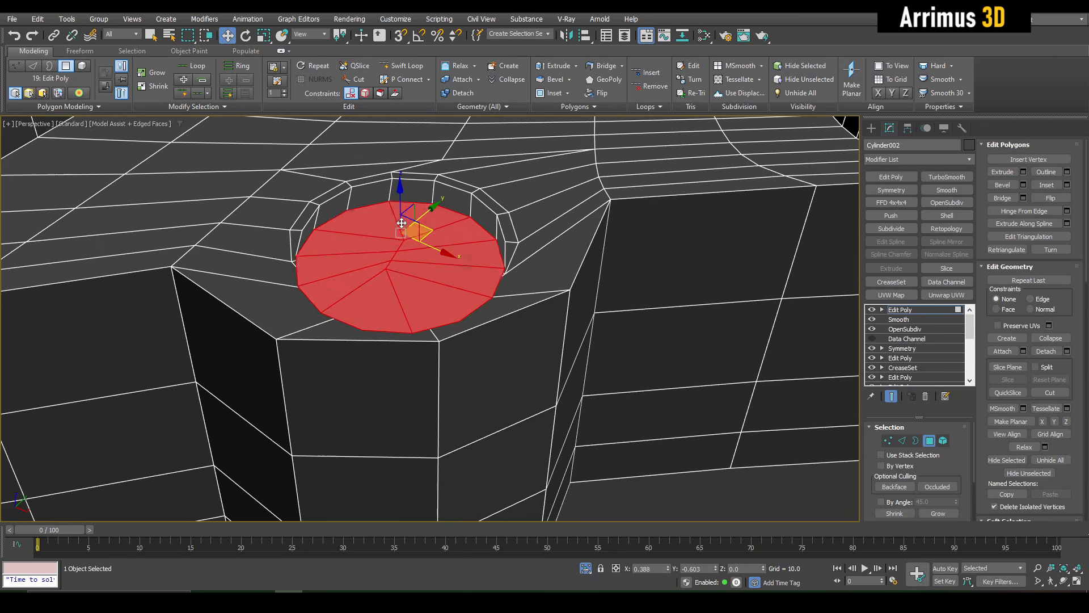
left_click_drag(401, 223, 401, 191)
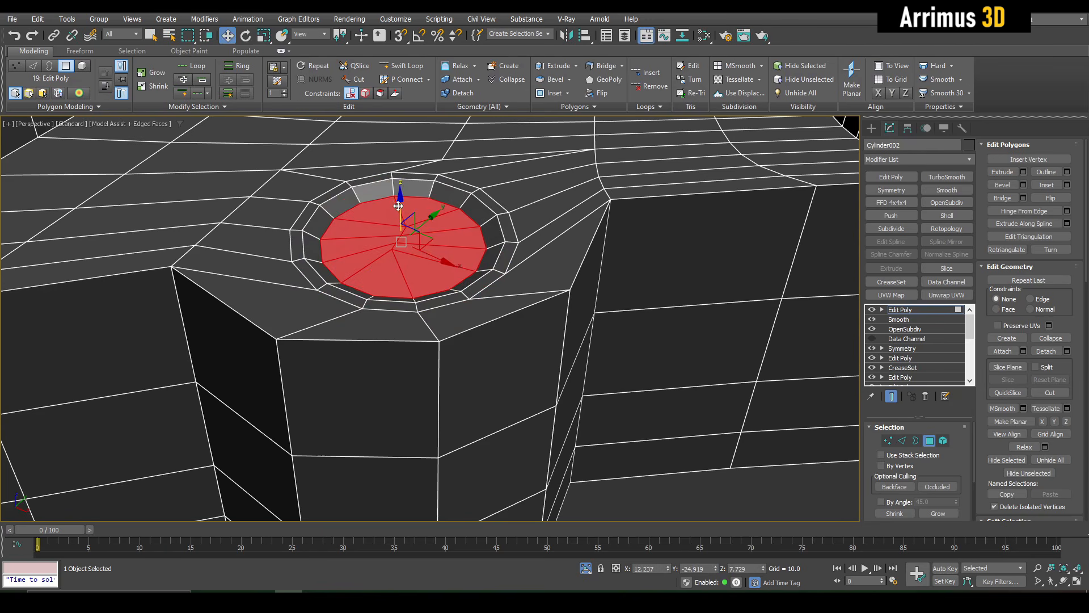
key("q")
scroll(407, 272, "down", 6)
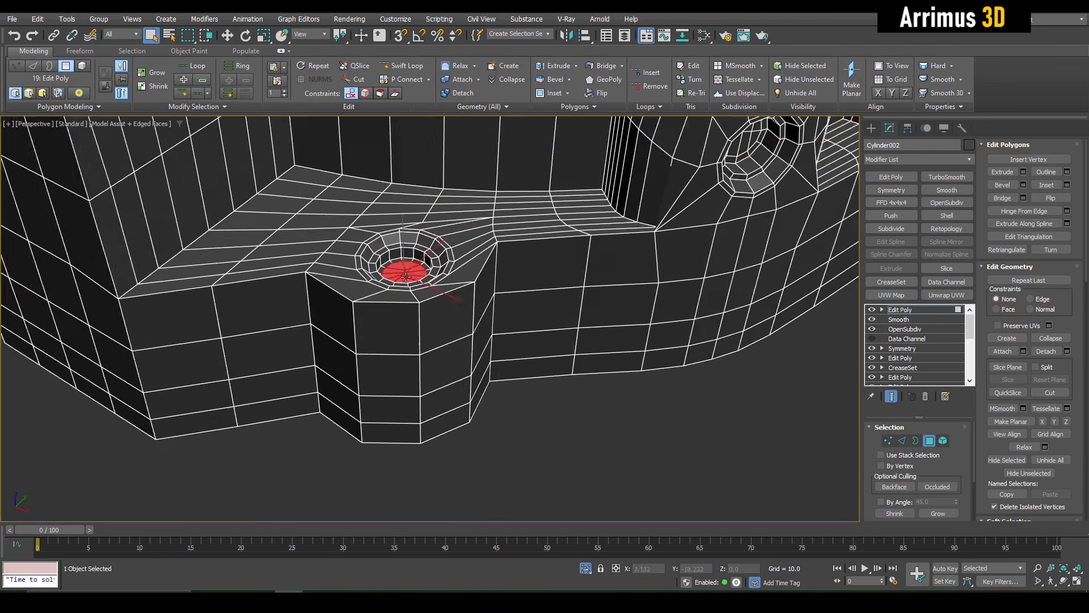
Add another Edit Poly modifier and select the two middle edges on the base's underside beneath the lug
middle_click_drag(408, 273, 429, 433, "alt")
left_click(429, 432)
key("ctrl+e")
key("4")
middle_click_drag(358, 409, 424, 403, "alt")
key("2")
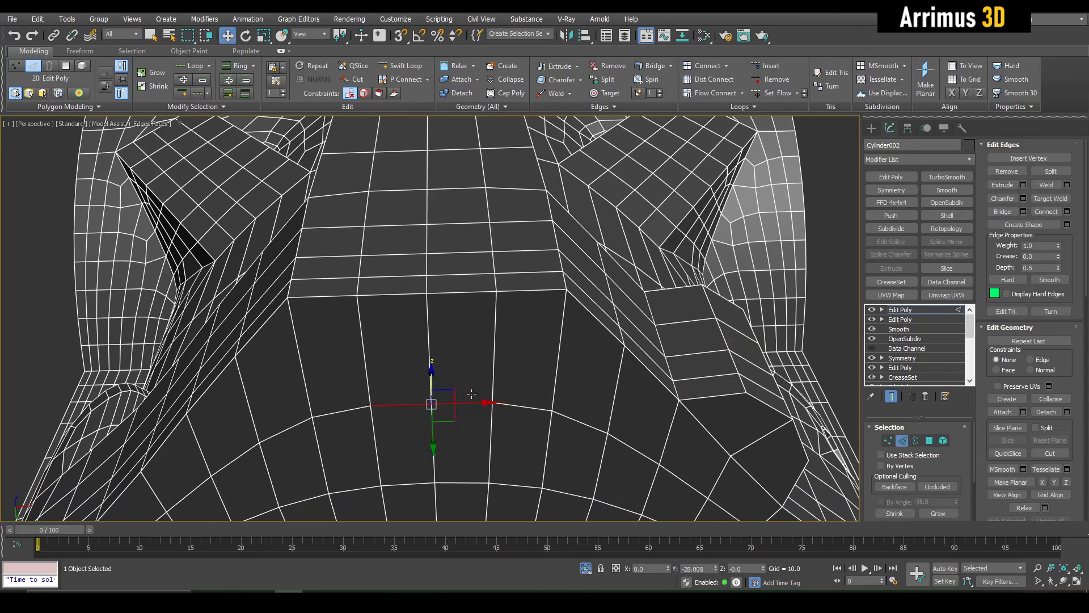
Select the middle polygons at the base's front below the lug and push them inward with snapping to form a notch
key("4")
key("q")
left_click_drag(450, 297, 413, 282)
left_click(458, 326, "alt")
key("w")
mouse_move(461, 332)
middle_mouse_down("alt")
mouse_move(515, 372)
mouse_move(525, 363)
middle_mouse_up("alt")
key("s")
left_click_drag(548, 337, 433, 431)
key("s")
key("1")
key("q")
middle_click_drag(433, 431, 410, 397, "alt")
middle_click_drag(512, 366, 476, 409)
Paste the copied Symmetry, Data Channel and OpenSubdiv modifiers onto the top of the stack and check the smoothed result
scroll(476, 408, "down", 3)
key("1")
right_click(910, 311)
left_click(942, 421)
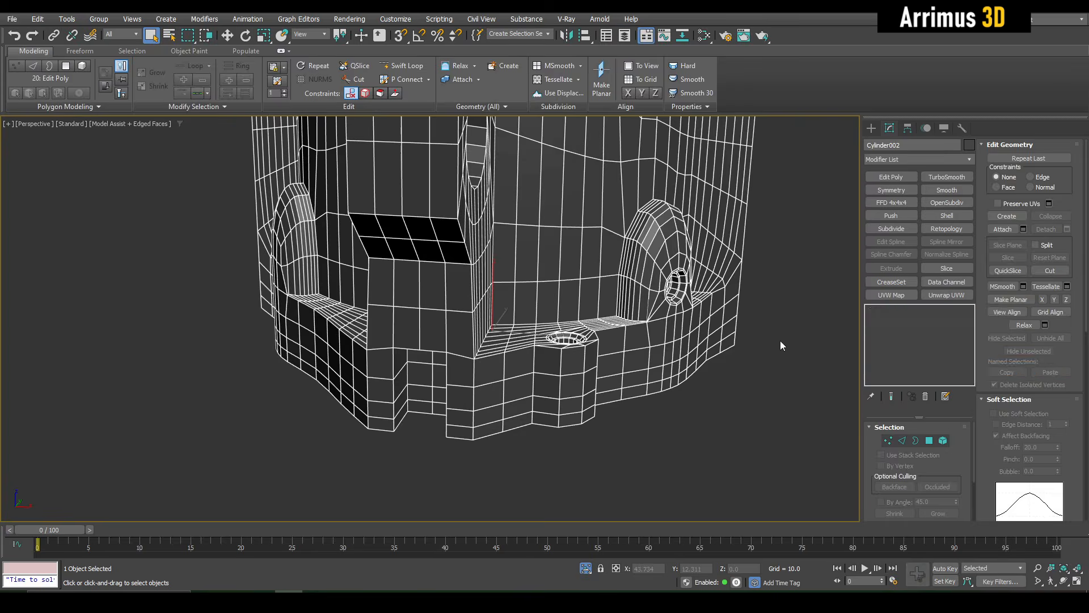
left_click(905, 310)
key("F4")
scroll(681, 386, "down", 2)
middle_click_drag(681, 392, 641, 403, "alt")
Add an Edit Poly modifier directly below the upper Symmetry, enter its polygon level and clear the selection
left_click(900, 338)
key("F4")
scroll(632, 306, "up", 3)
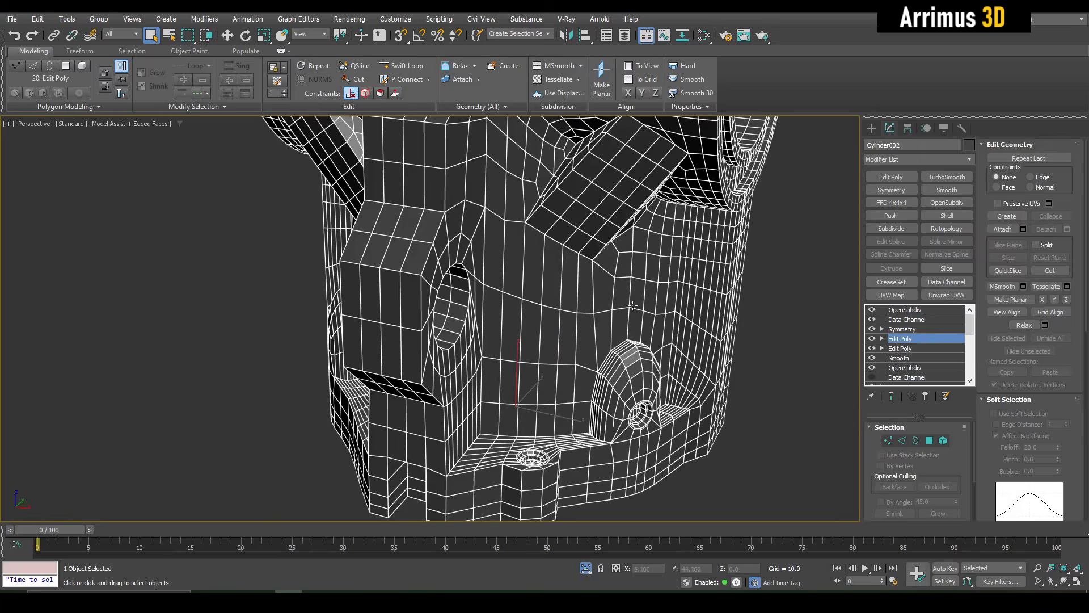
key("shift+e")
key("4")
middle_click_drag(420, 332, 341, 303, "alt")
key("ctrl+d")
scroll(437, 320, "up", 6)
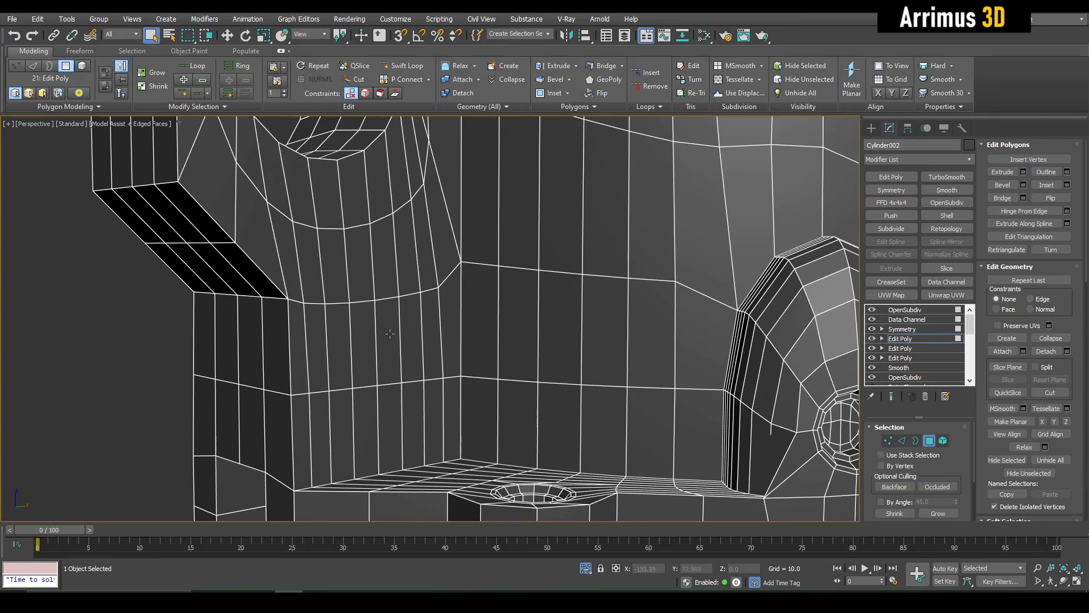
Select the strip of wall polygons across the inner corner above the small round hole and extrude it outward into a ledge
left_click_drag(389, 334, 605, 336)
key("w")
middle_click_drag(573, 341, 573, 411, "alt")
key("ctrl+shift+b")
left_click(544, 340)
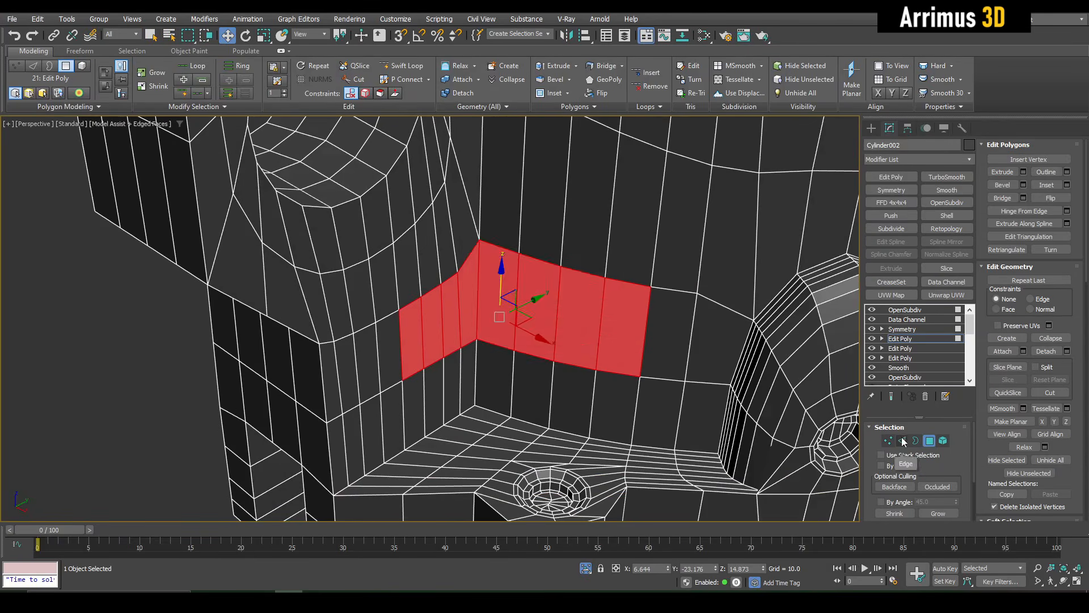
left_click(903, 441, "ctrl")
middle_click_drag(549, 318, 528, 279, "alt")
key("1")
key("4")
left_click(484, 270)
middle_click_drag(504, 320, 533, 298, "alt")
key("q")
left_click(199, 328)
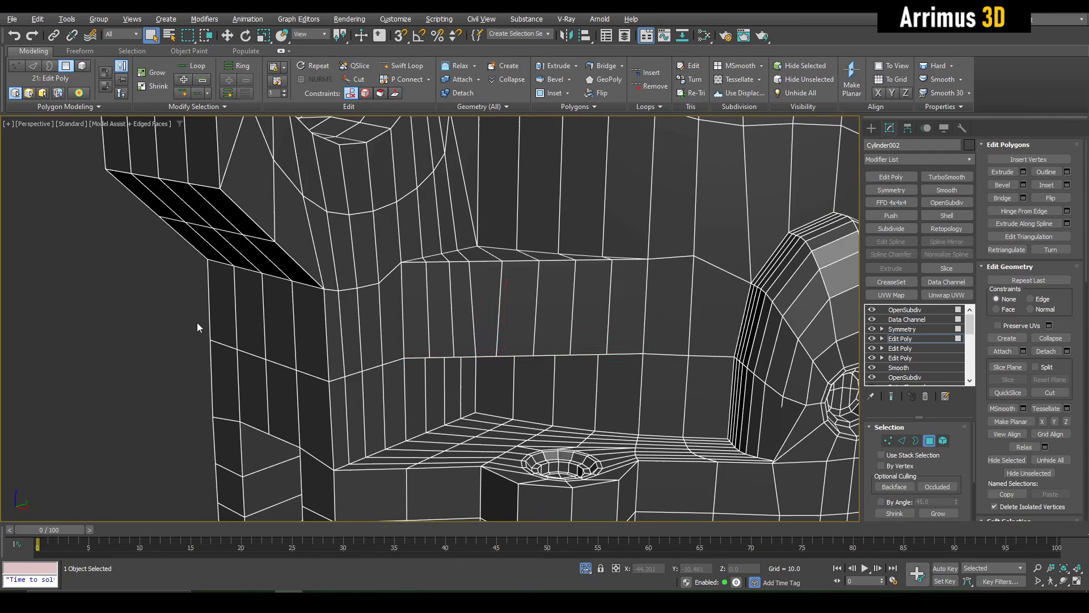
Add another Edit Poly modifier and insert a horizontal Swift Loop around the body through the lower part of the ledge
scroll(199, 327, "down", 2)
key("F4")
key("4")
key("ctrl+e")
key("1")
key("F4")
scroll(322, 335, "up", 3)
key("alt+s")
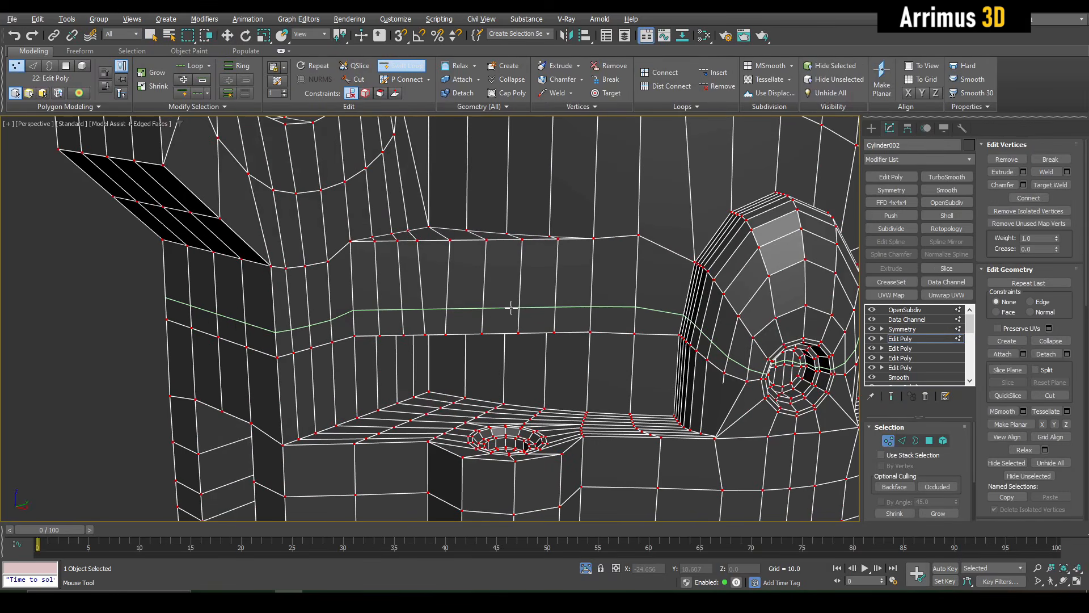
left_click(512, 299)
Remove the part of the new edge loop that continues past the ledge across the dome and around the body
key("2")
key("w")
key("q")
key("alt+x")
middle_click_drag(266, 264, 267, 255, "alt")
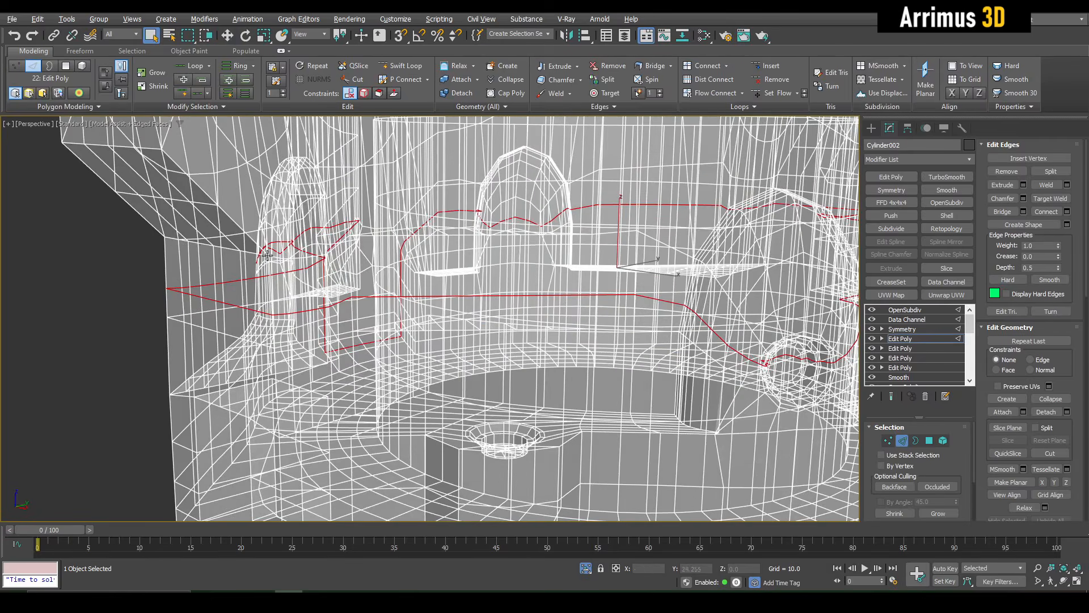
scroll(198, 250, "down", 2)
key("alt+x")
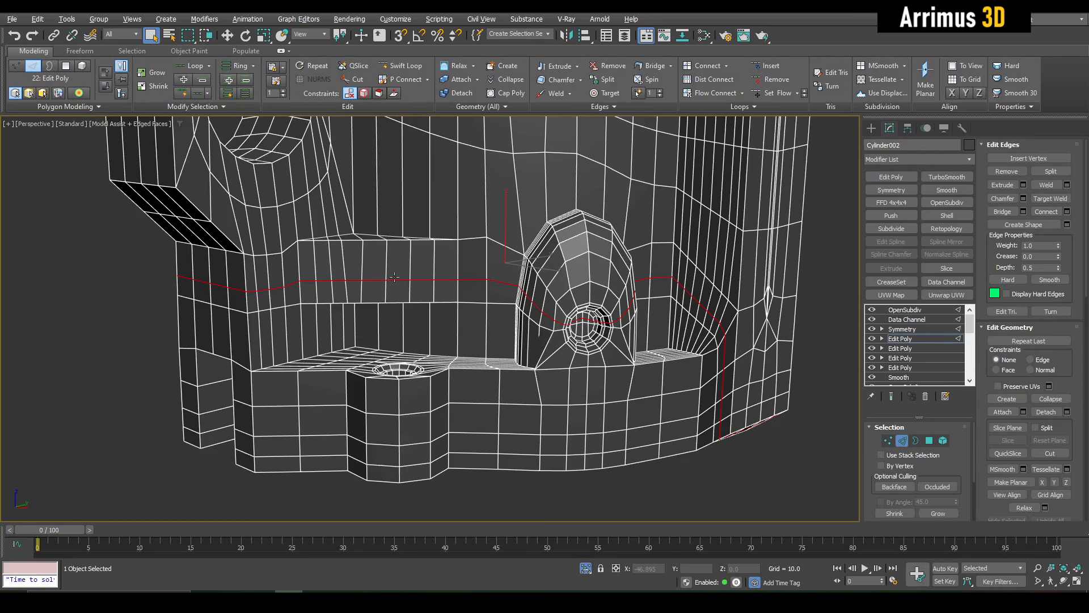
middle_click_drag(346, 262, 274, 268, "alt")
key("alt+x")
key("alt+x")
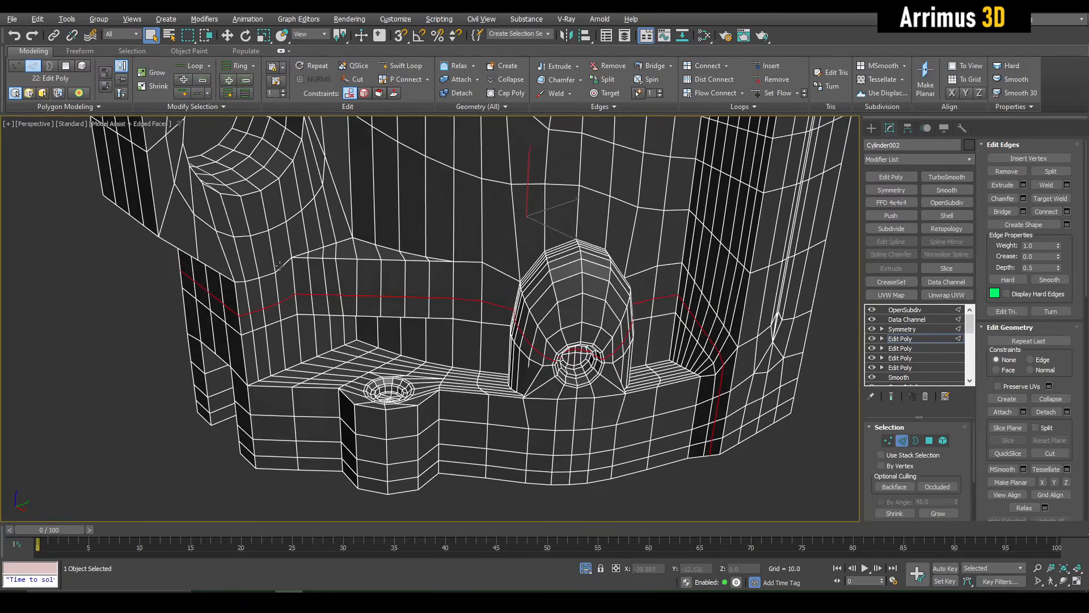
key("alt+x")
left_click_drag(476, 340, 480, 342)
key("alt+x")
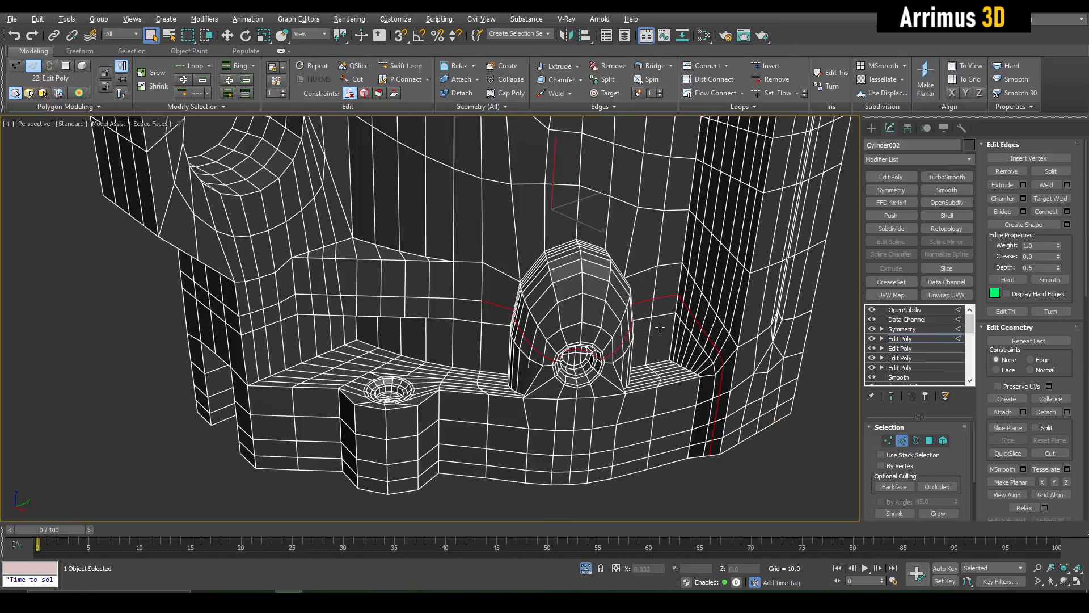
left_click(996, 171)
middle_click_drag(434, 278, 486, 252, "alt")
scroll(485, 252, "up", 3)
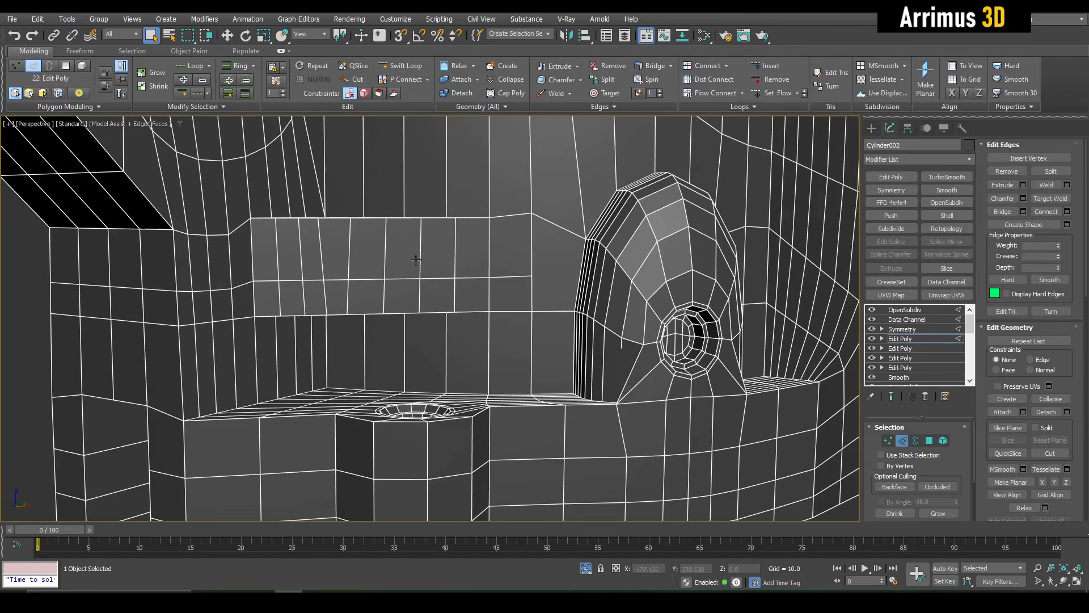
Connect the end vertex of the shortened loop to the wall vertex at the dome's edge
key("1")
scroll(533, 272, "up", 3)
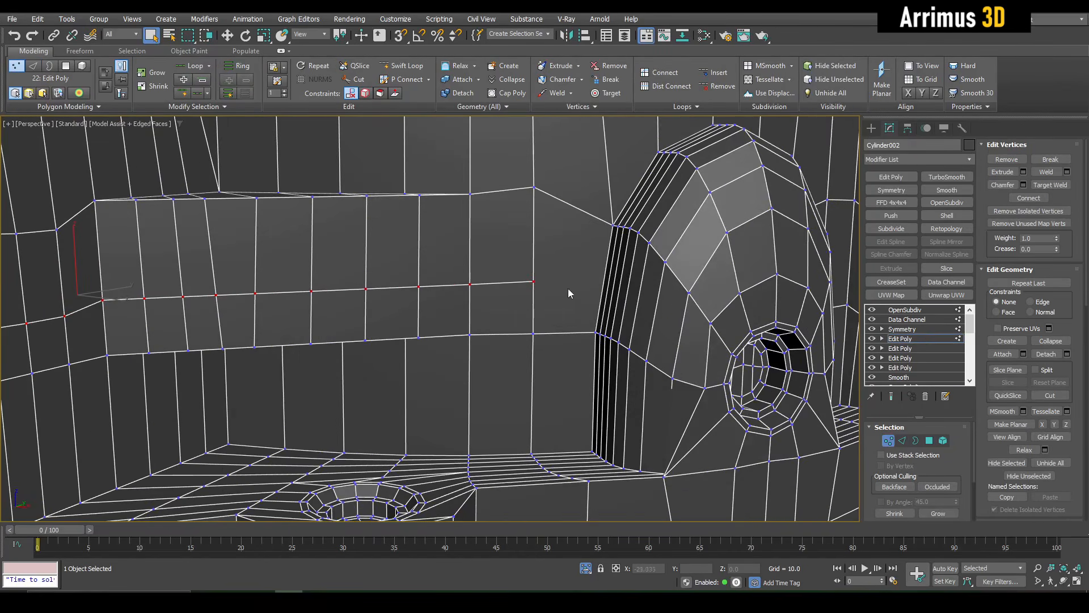
left_click(533, 281)
scroll(590, 331, "up", 2)
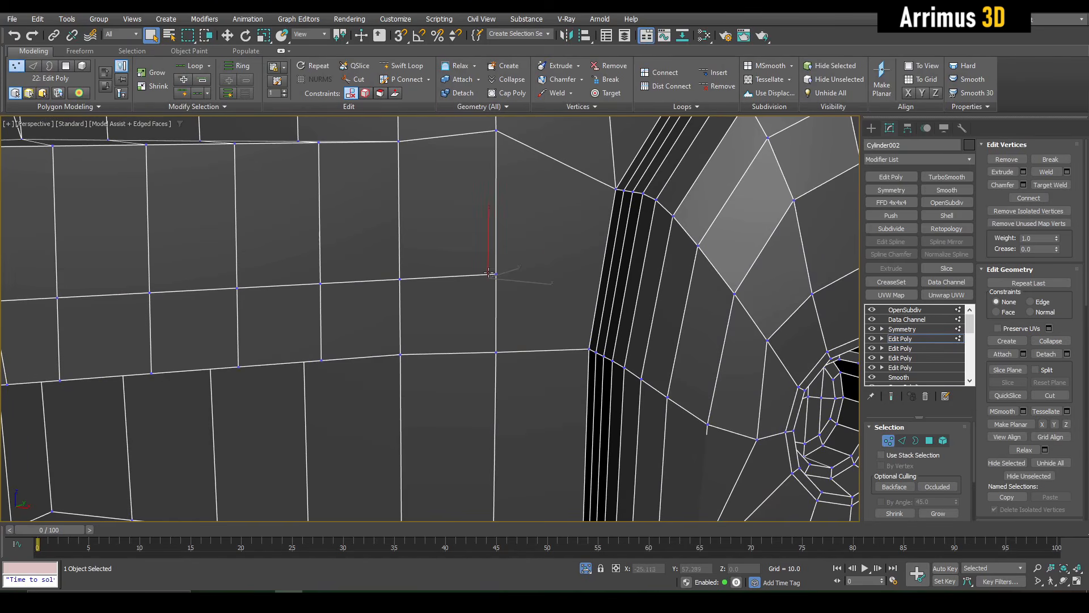
scroll(496, 275, "up", 2)
middle_click_drag(496, 275, 573, 334, "alt")
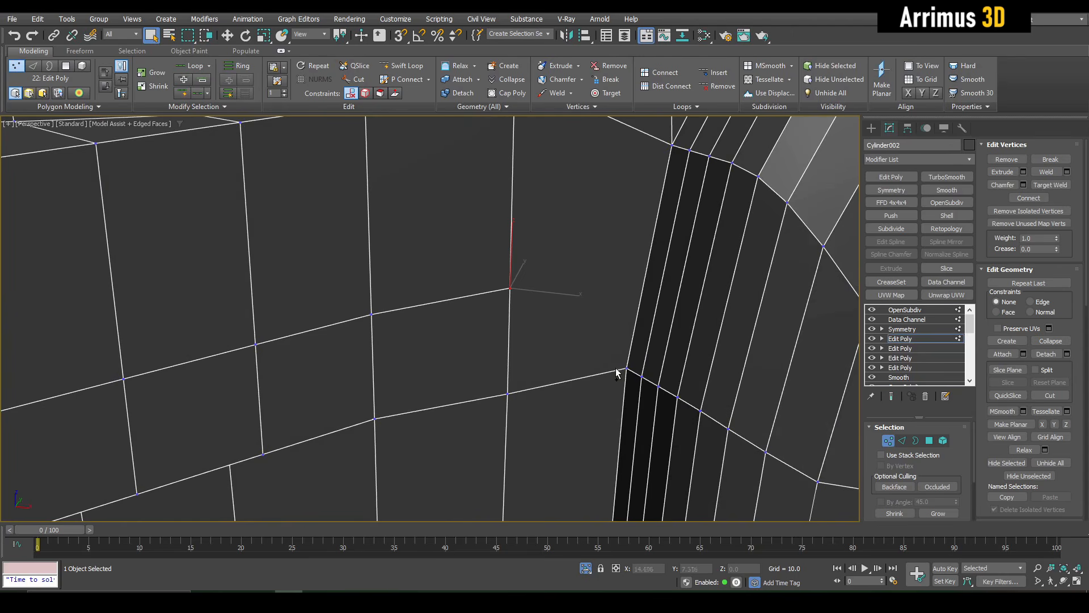
key("ctrl+shift+e")
middle_click_drag(626, 370, 587, 271, "alt")
scroll(604, 359, "down", 4)
key("F4")
key("1")
left_click_drag(587, 270, 588, 274, "alt")
middle_click_drag(589, 274, 528, 301, "alt")
scroll(528, 301, "down", 4)
scroll(505, 296, "up", 2)
key("grave")
key("F4")
key("F4")
key("grave")
key("grave")
key("F4")
scroll(504, 297, "up", 3)
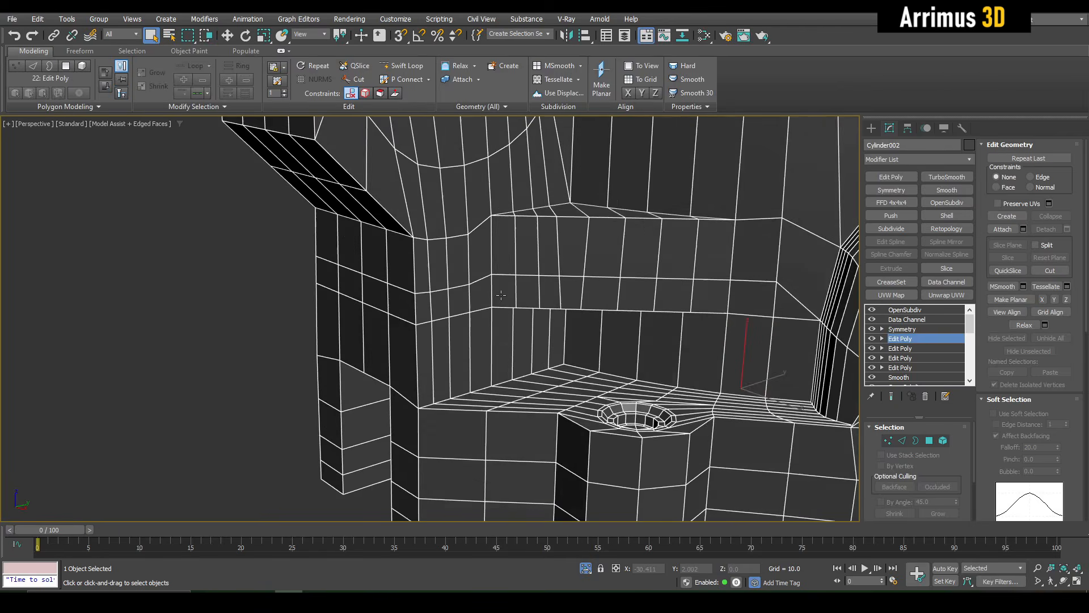
Select the wall strip below the loop plus the polygon column down the outer corner, and bevel them outward with Local Normal
key("4")
left_click_drag(634, 295, 327, 275)
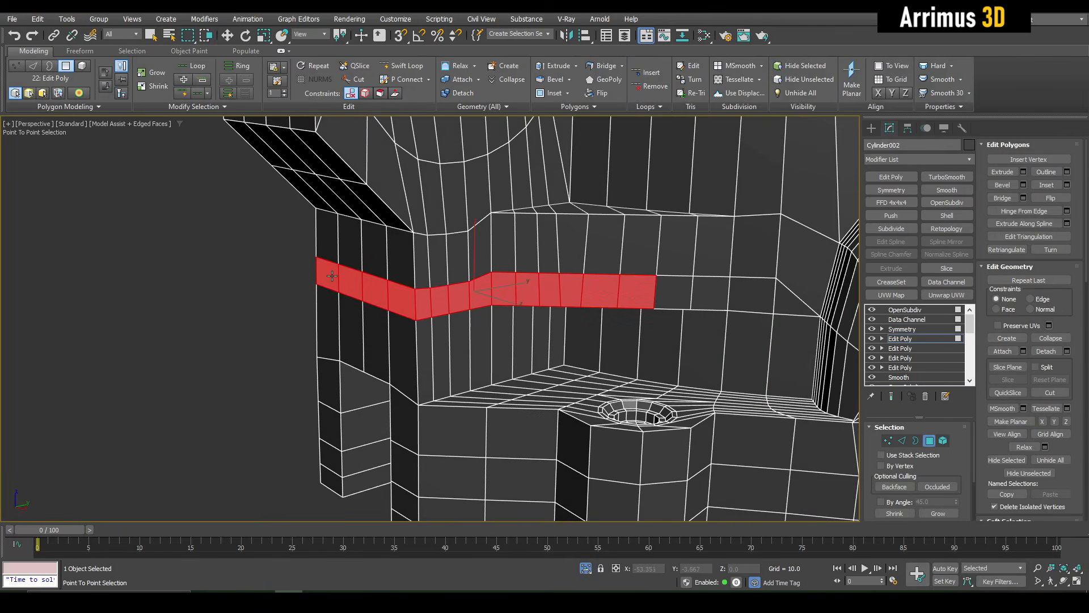
scroll(340, 279, "up", 2)
middle_click_drag(585, 318, 553, 354, "alt")
key("ctrl+shift+b")
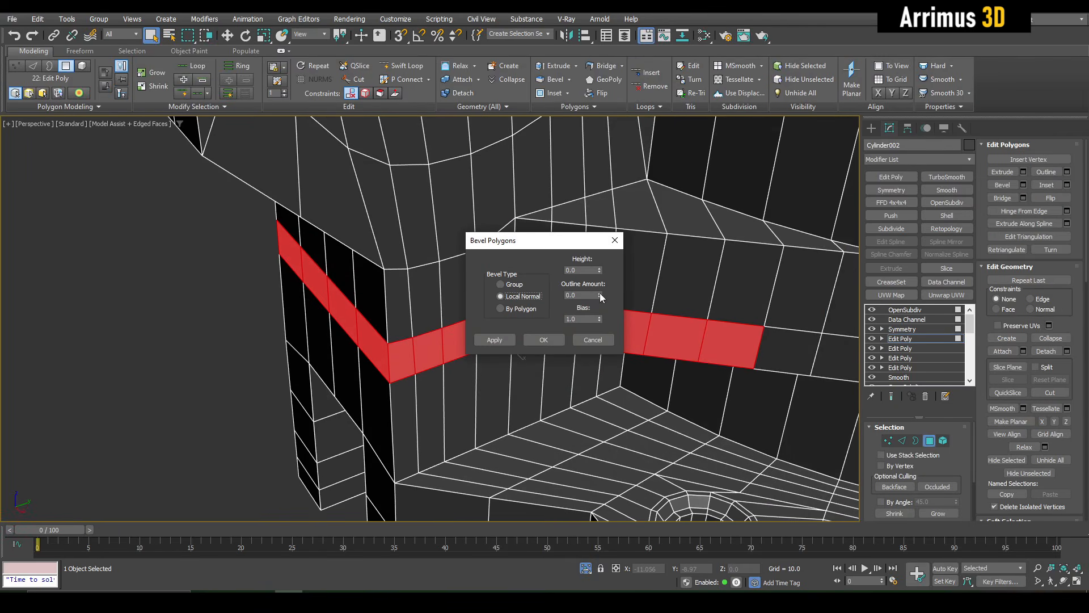
left_click(596, 338)
middle_click_drag(590, 335, 544, 238, "alt")
left_click_drag(488, 196, 478, 472, "ctrl")
mouse_move(525, 323)
middle_mouse_down("alt")
mouse_move(564, 338)
mouse_move(547, 362)
middle_mouse_up("alt")
key("ctrl+shift+b")
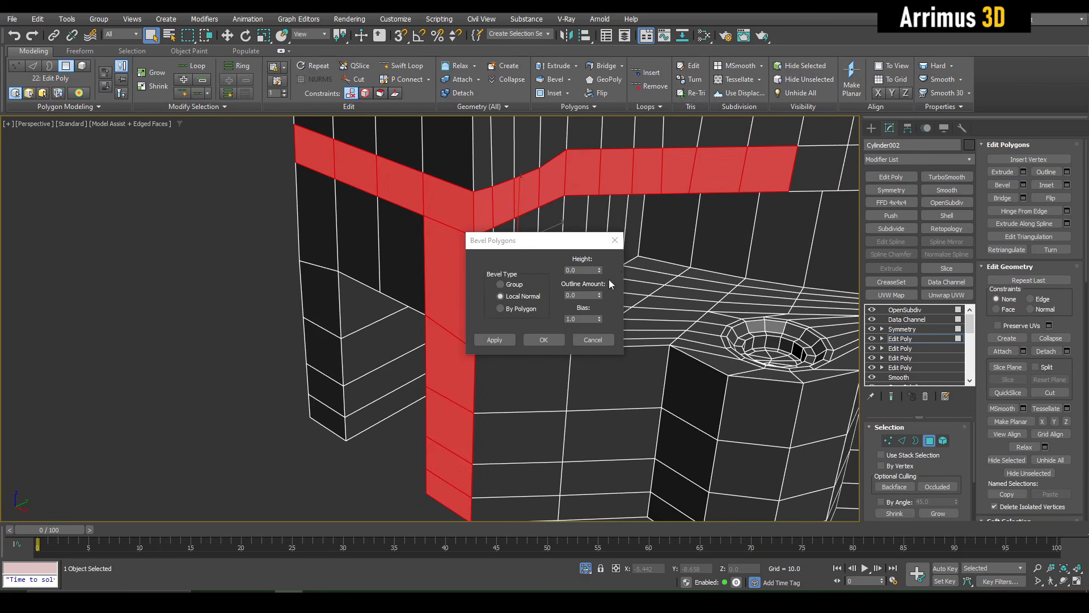
left_click_drag(599, 269, 614, 193)
left_click(555, 342)
Select the raised ledge's upper and lower front edges, leaving out the stretch beyond the outer corner
middle_click_drag(559, 318, 555, 363, "alt")
left_click(584, 173)
left_click(580, 197)
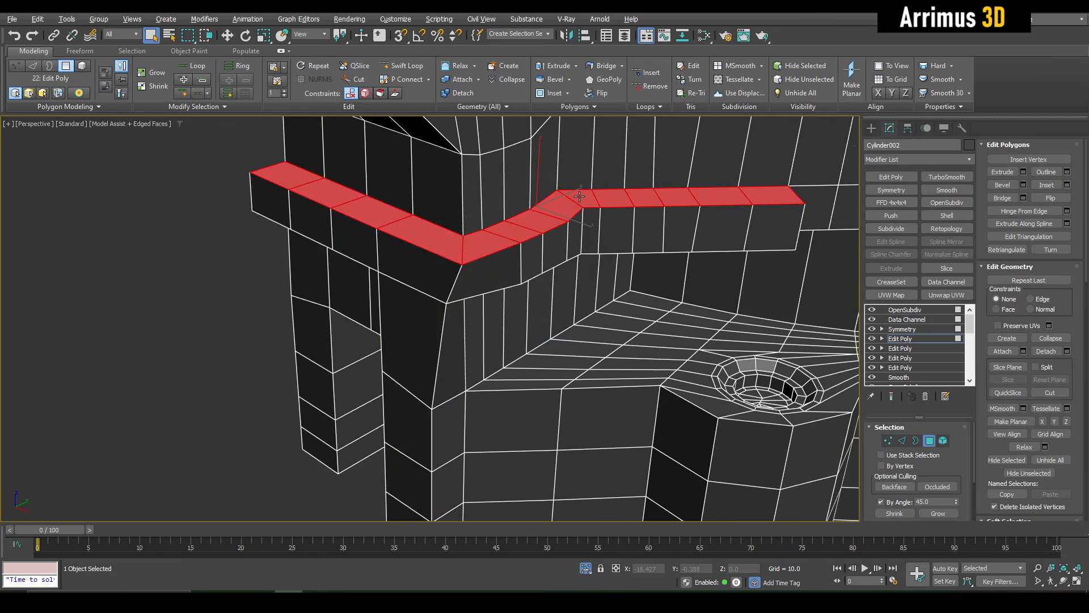
middle_click_drag(601, 252, 681, 250, "alt")
left_click(592, 225)
left_click(369, 215, "ctrl")
key("a")
key("2")
left_click(1005, 172, "ctrl")
left_click(523, 383)
key("alt+l")
scroll(589, 251, "down", 3)
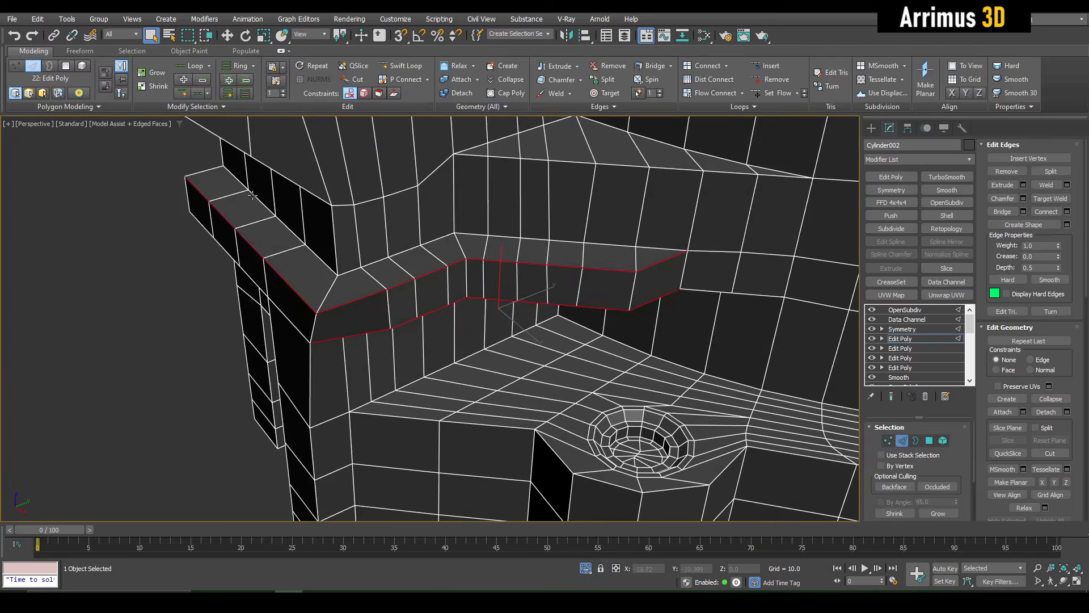
key("alt+x")
left_click_drag(155, 165, 425, 344, "alt")
left_click_drag(320, 364, 315, 362, "alt")
key("alt+x")
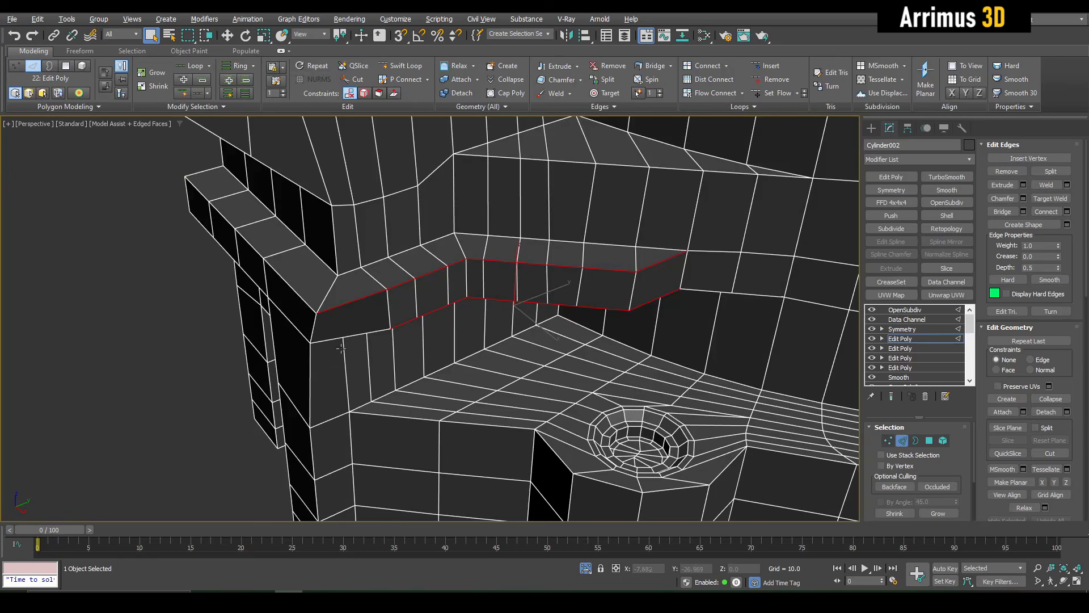
Taper the ledge's front edges toward the inner wall and shift the corner column's vertical edges along X
middle_click_drag(325, 354, 410, 250, "alt")
key("w")
key("s")
middle_click_drag(440, 359, 471, 319)
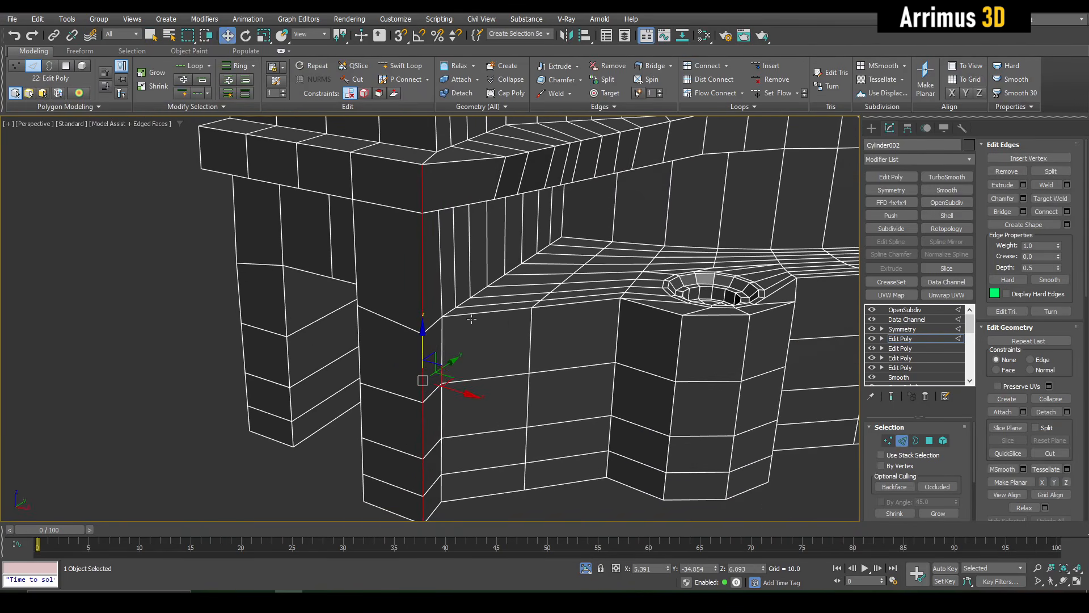
key("F4")
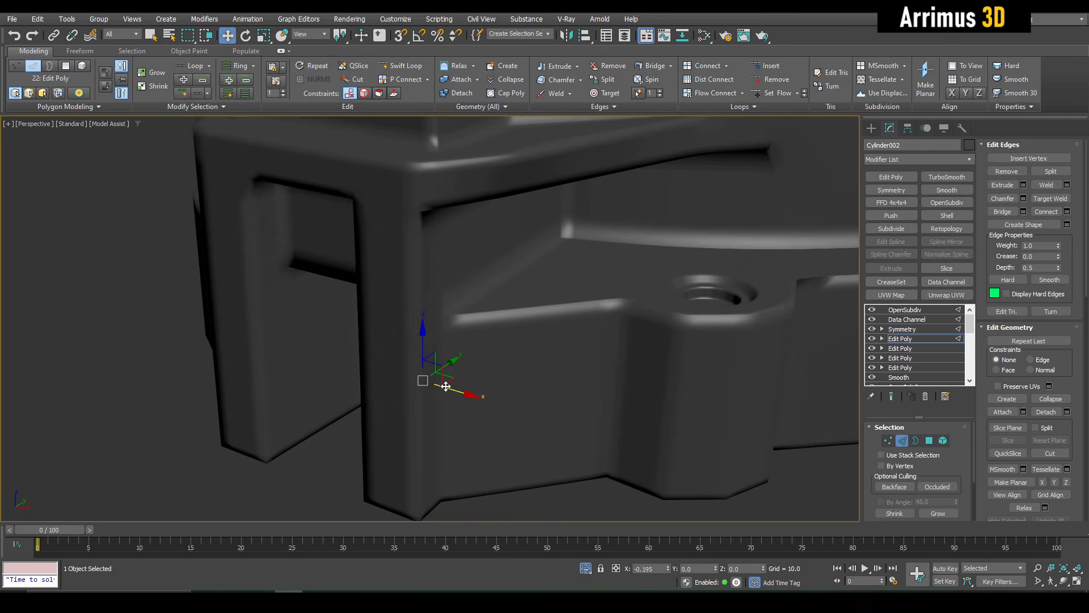
key("F4")
middle_click_drag(496, 312, 467, 231)
key("q")
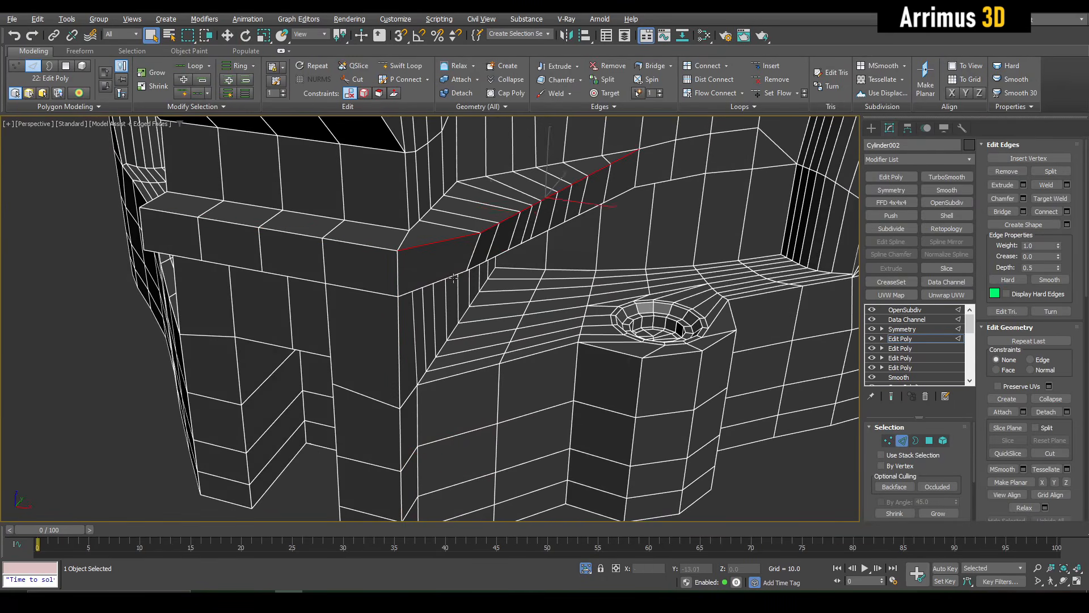
Examine the new ledge and corner column in the smoothed view and against the wireframe
middle_click_drag(724, 429, 677, 354, "alt")
middle_click_drag(523, 272, 488, 227, "alt")
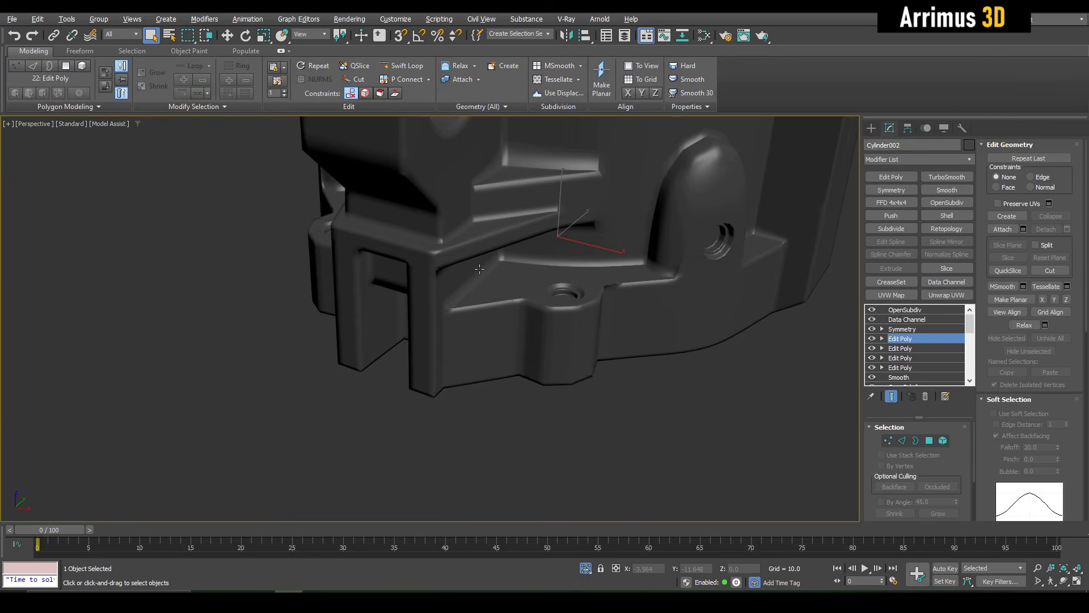
middle_click_drag(480, 268, 511, 261, "alt")
scroll(480, 257, "down", 4)
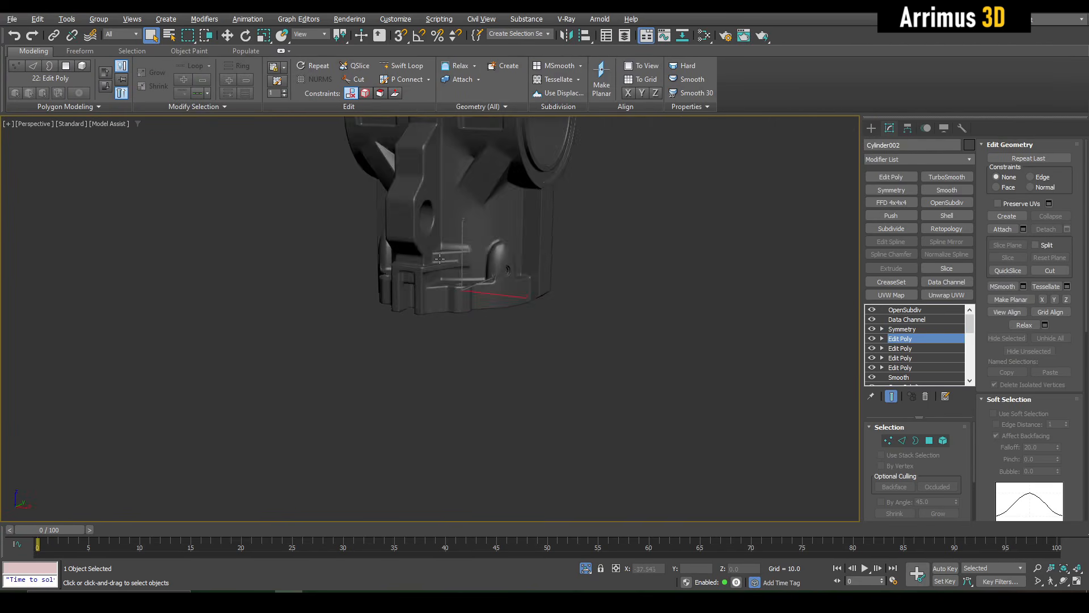
scroll(510, 262, "up", 5)
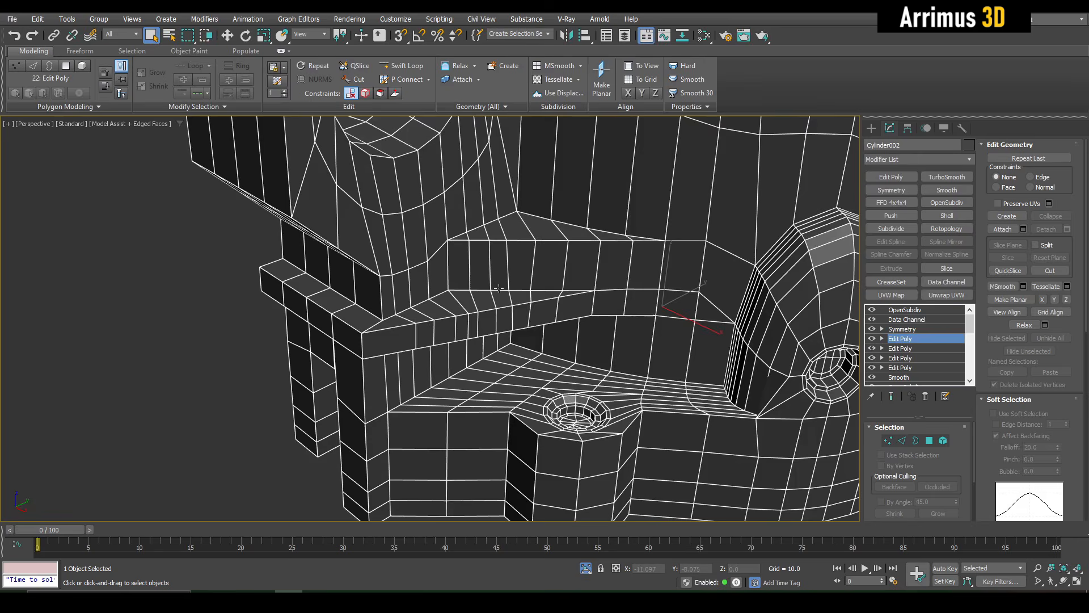
key("F4")
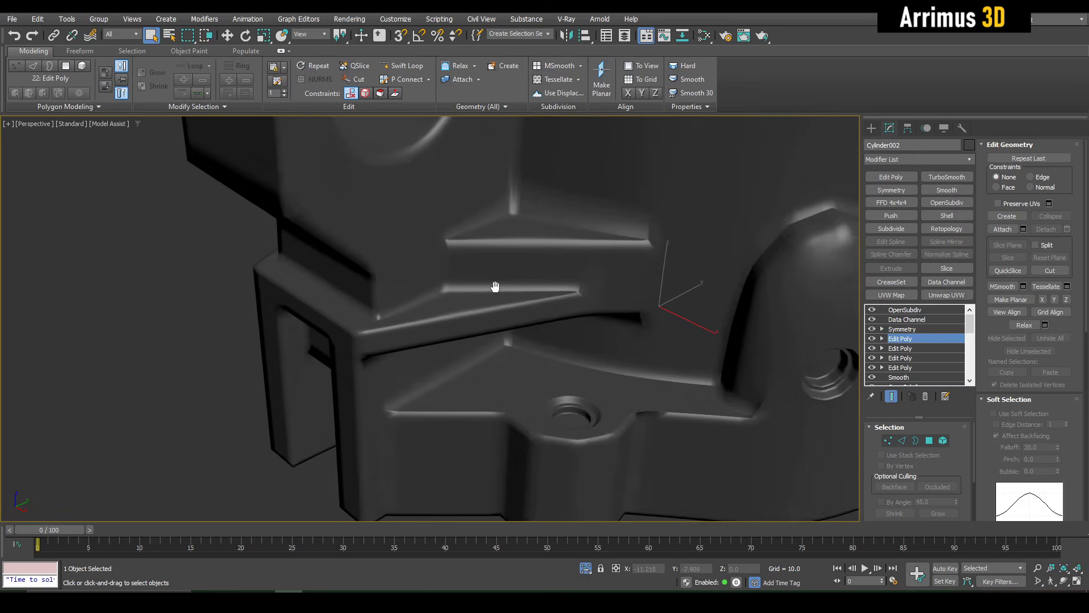
key("F4")
middle_click_drag(496, 287, 501, 290, "alt")
Add another Edit Poly modifier and insert a horizontal Swift Loop in the wall between the two ledges
scroll(491, 293, "up", 3)
key("1")
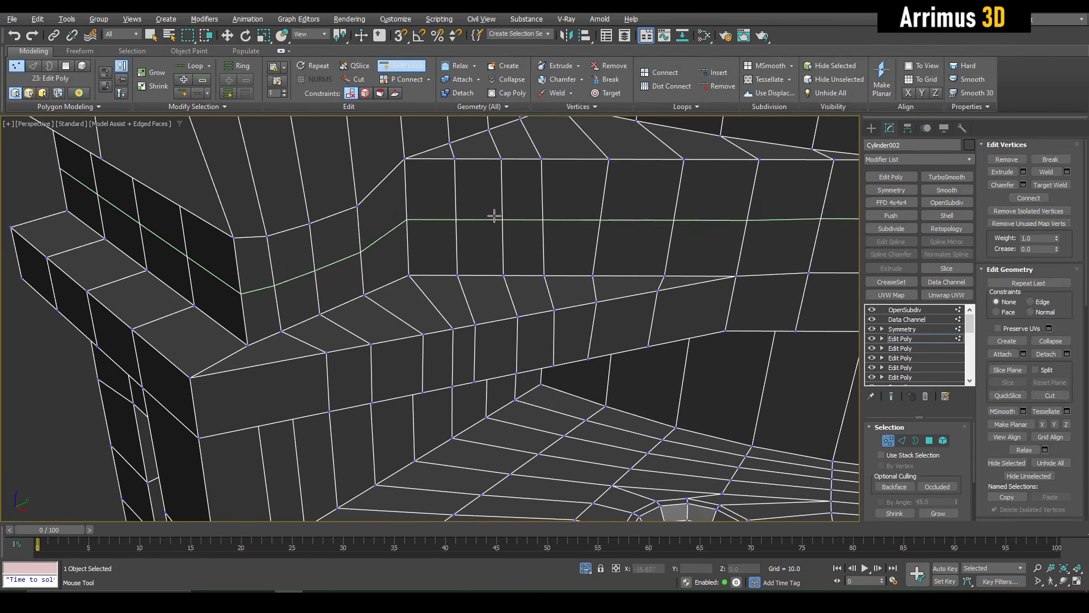
Select two adjacent wall polygons directly above the lower ledge and extrude them outward into a small block
key("4")
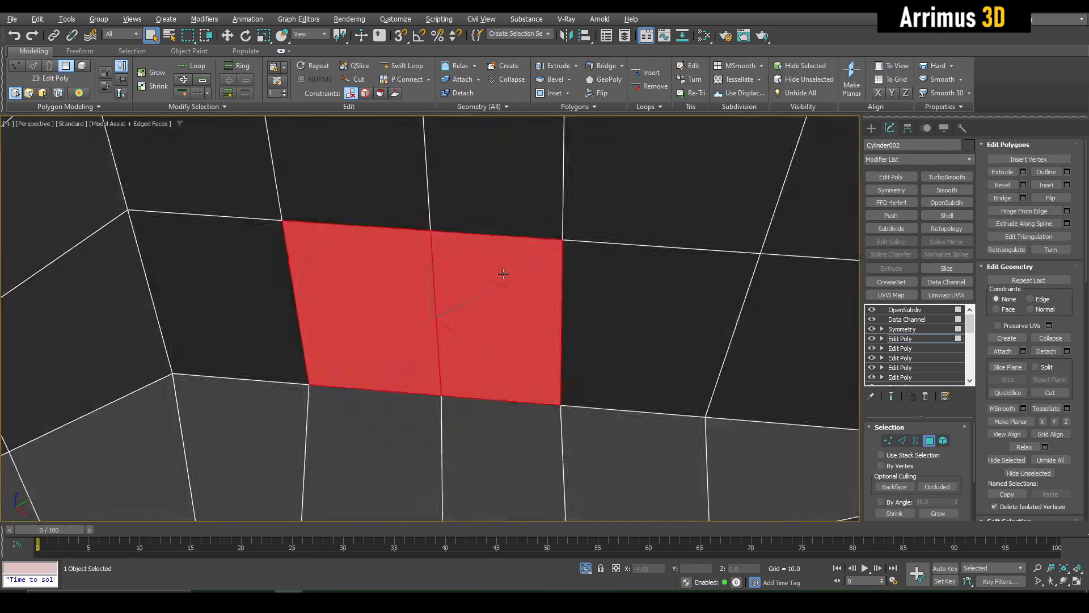
scroll(503, 274, "down", 3)
middle_click_drag(503, 273, 500, 255, "alt")
key("w")
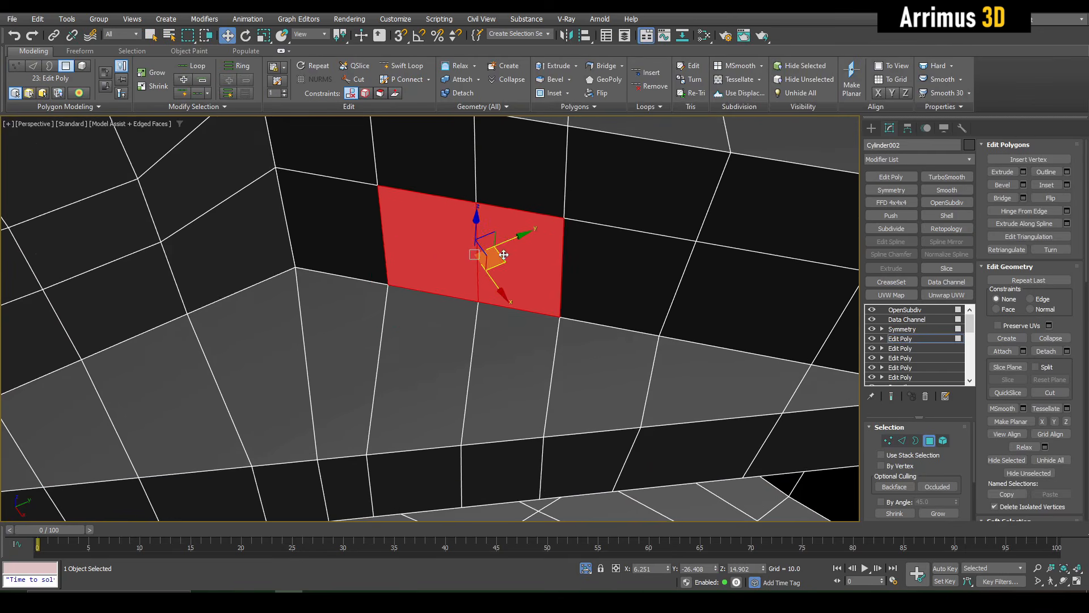
left_click_drag(499, 254, 495, 321, "shift")
Adjust the block's front corner edge and target-weld its bottom vertices onto the ledge's vertices
key("2")
left_click(467, 299)
key("alt+x")
key("alt+x")
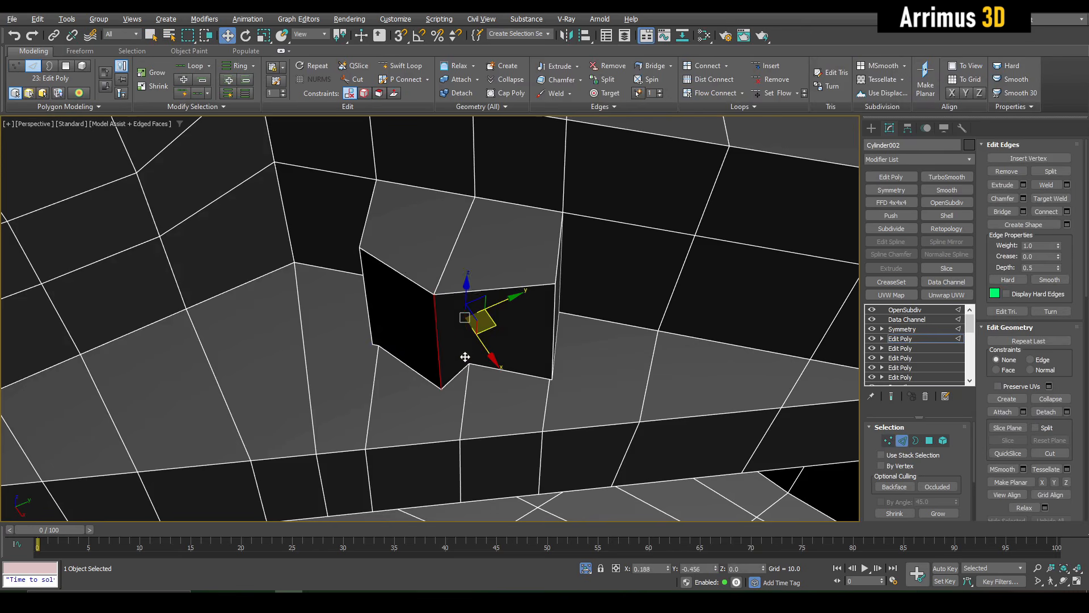
key("1")
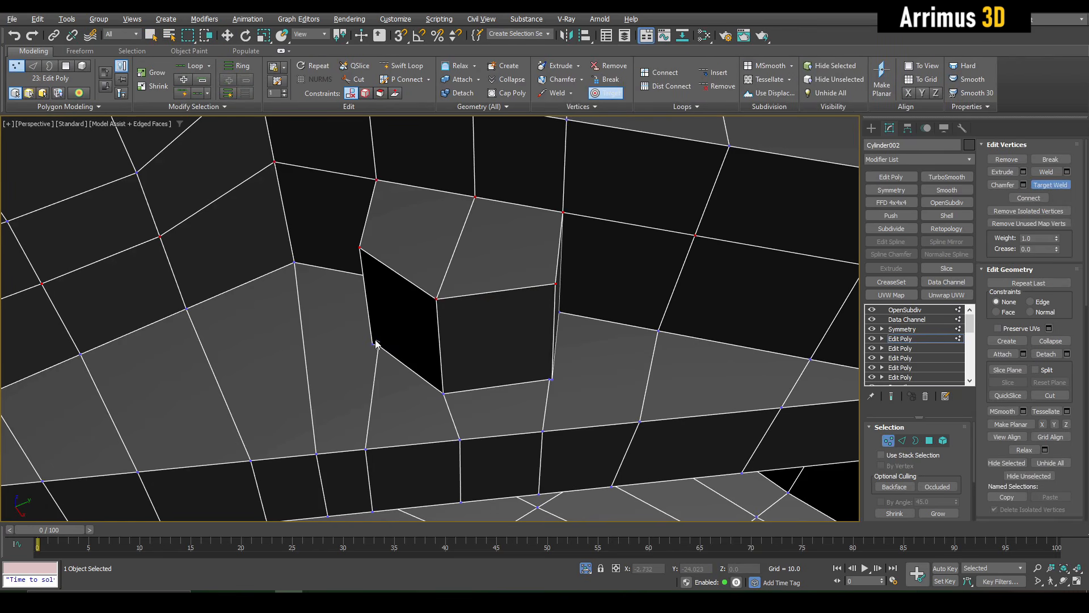
middle_click_drag(586, 389, 538, 244, "alt")
right_click(464, 366)
Insert an edge row along the top of the ledge and tie it into the block's base corner
scroll(464, 366, "down", 2)
key("alt+c")
left_click(680, 432)
scroll(675, 425, "down", 2)
key("alt+1")
left_click(505, 271)
right_click(508, 272)
left_click(510, 262)
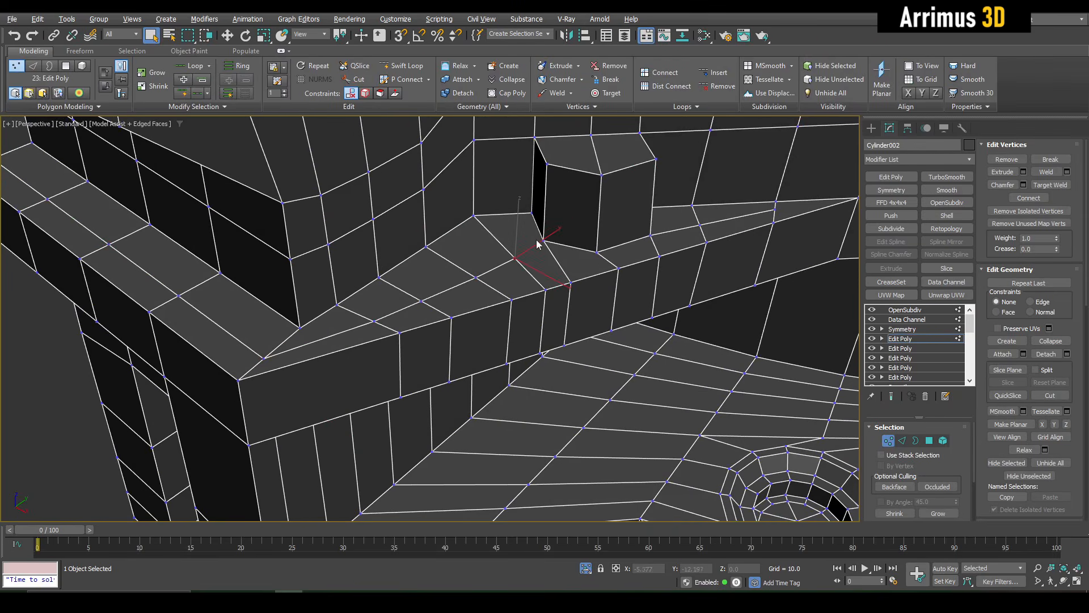
Inset the block's top polygons and shape them into a regular hexagon with GeoPoly
middle_click_drag(642, 189, 558, 289)
key("4")
scroll(516, 253, "up", 3)
mouse_move(536, 258)
left_mouse_down()
mouse_move(511, 253)
mouse_move(533, 267)
left_mouse_up()
key("alt+g")
scroll(539, 267, "up", 3)
key("w")
middle_click_drag(527, 227, 534, 266, "alt")
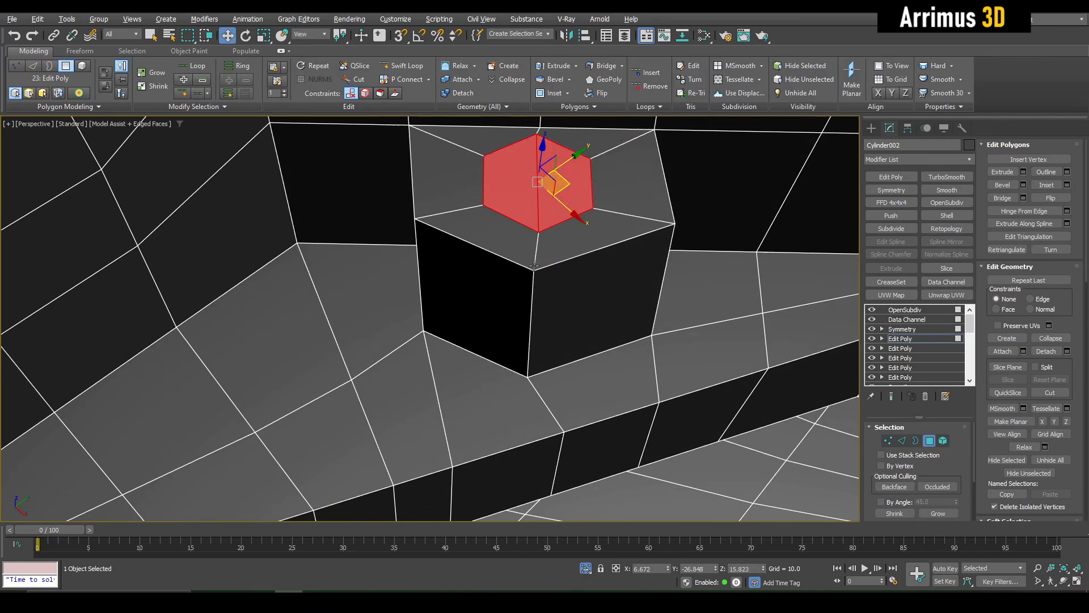
Add further inward-scaled polygon rings inside the hexagon on top of the block
middle_click_drag(569, 196, 544, 295)
key("r")
left_click_drag(517, 288, 515, 299, "shift")
key("w")
scroll(515, 295, "up", 4)
middle_click_drag(515, 295, 492, 280, "alt")
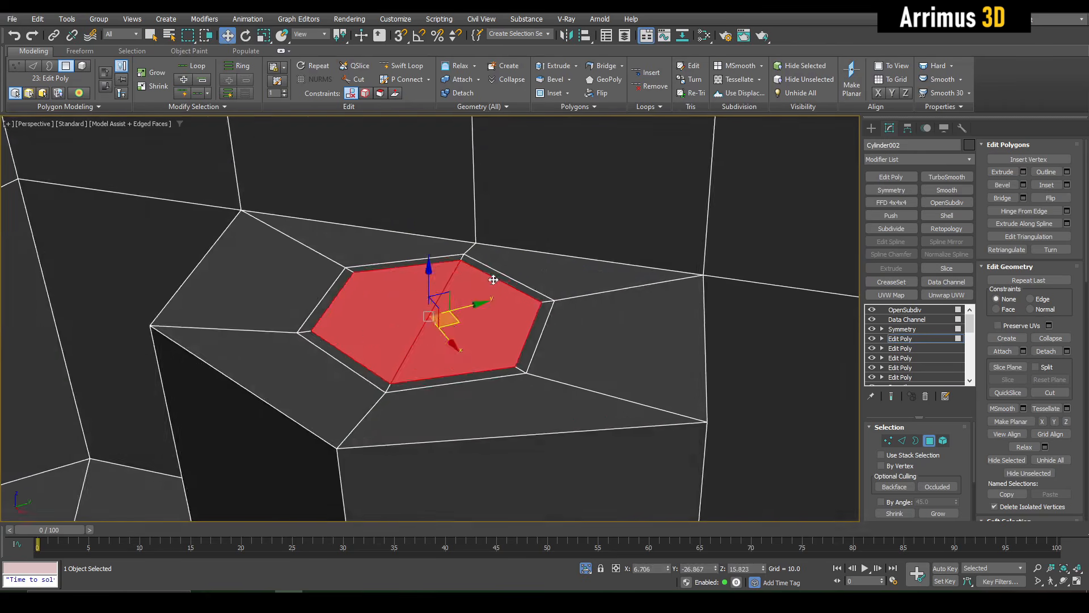
scroll(482, 275, "down", 4)
key("r")
left_click_drag(465, 296, 463, 307, "shift")
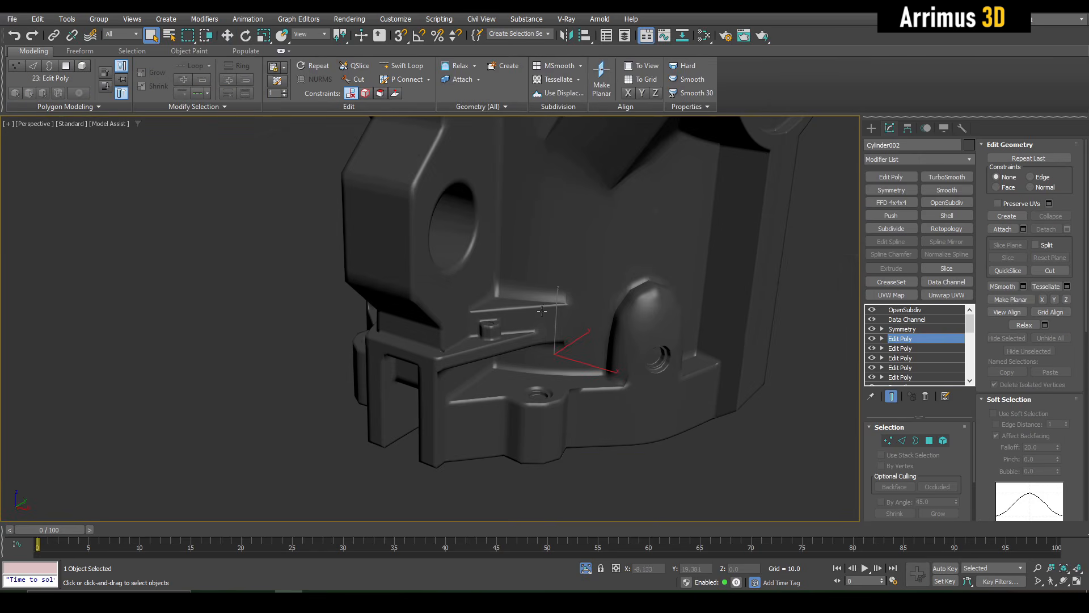
Add another Edit Poly modifier, enter its vertex level and clear the vertex selection
key("1")
middle_click_drag(542, 311, 535, 338)
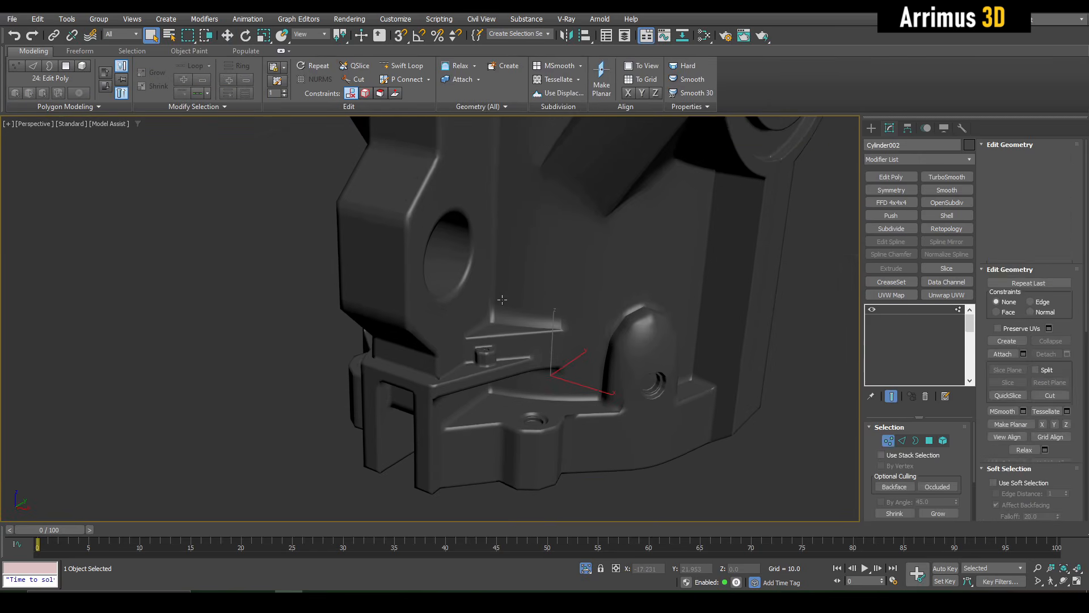
key("F3")
left_click(281, 286)
key("F3")
middle_click_drag(500, 292, 450, 316)
scroll(450, 316, "down", 4)
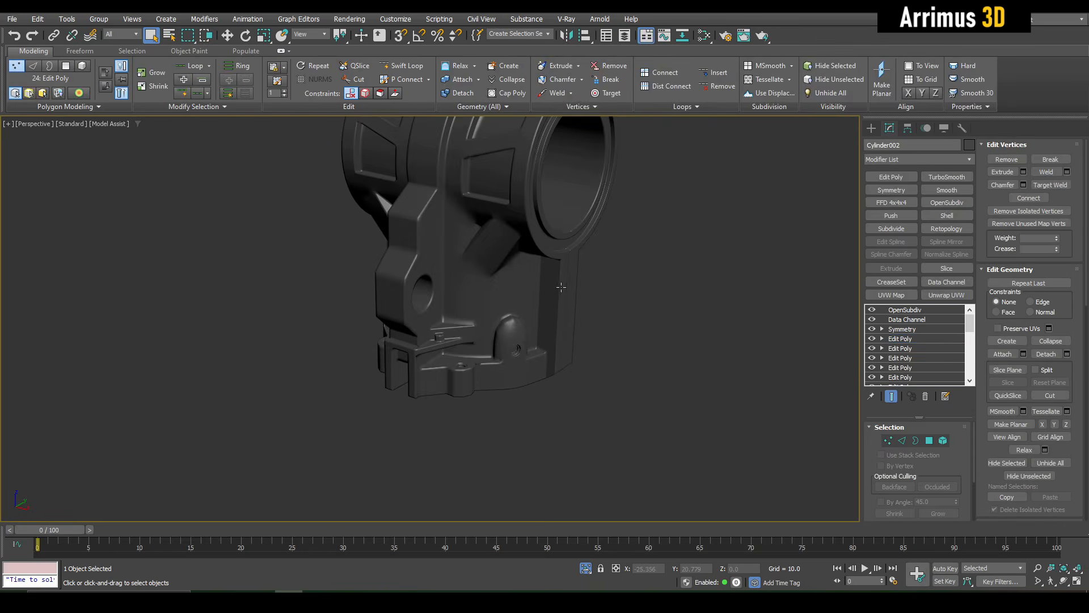
Leave the vertex level, deselect the fitting and examine its smoothed lower body
key("1")
middle_click_drag(590, 304, 602, 360, "alt")
scroll(546, 274, "up", 2)
left_click(539, 322)
scroll(567, 310, "up", 2)
scroll(567, 309, "down", 2)
left_click(645, 325)
scroll(602, 360, "down", 4)
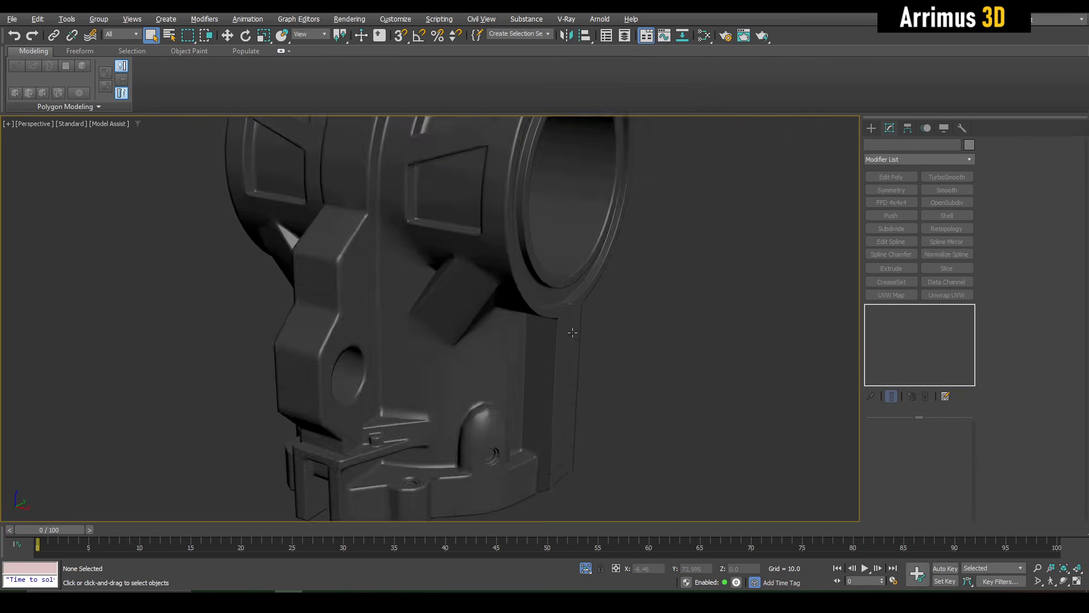